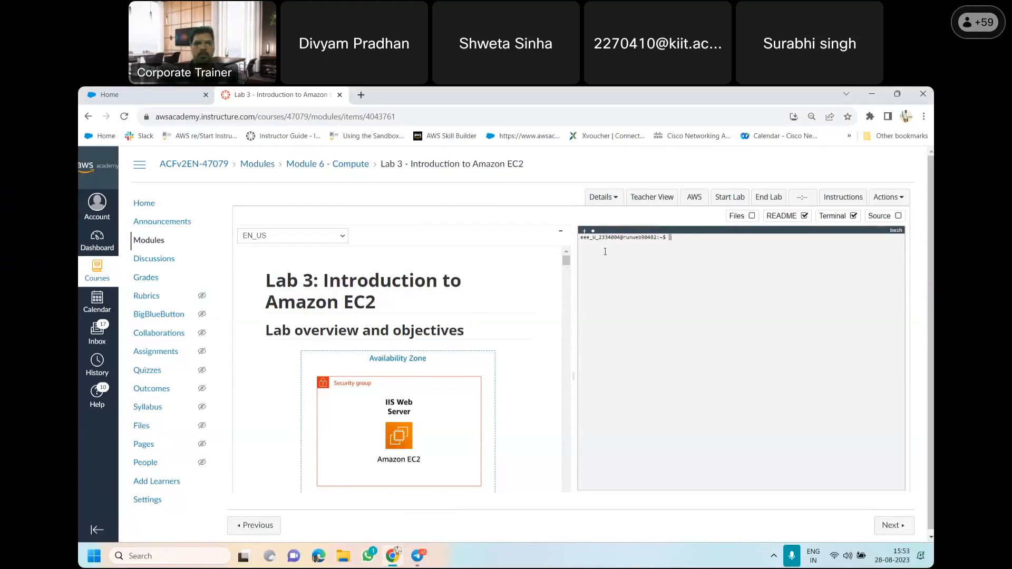
Look through the Lab 3 instructions from the overview to Task 4, and return to the beginning
drag(567, 262, 568, 270)
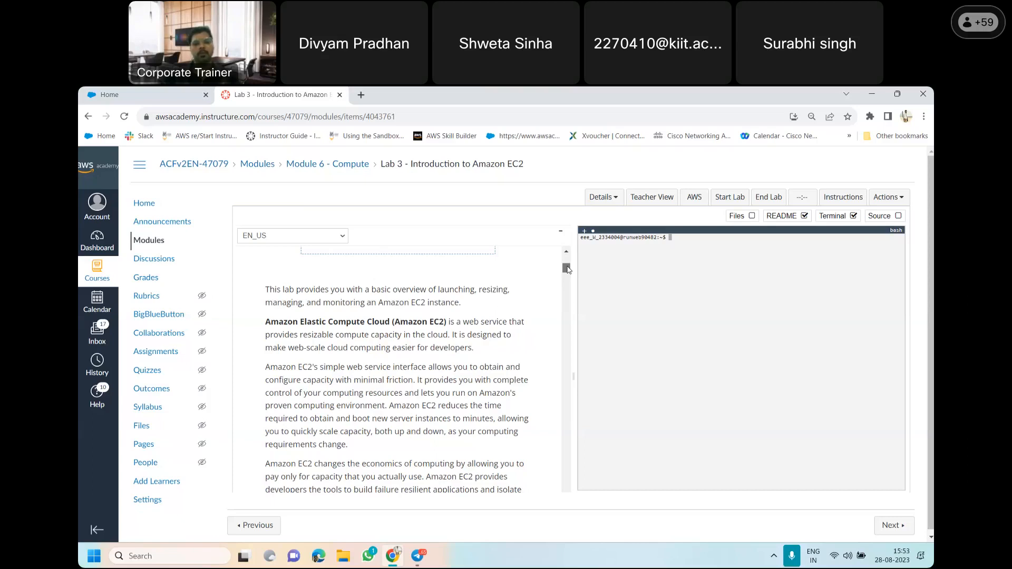
drag(568, 269, 568, 270)
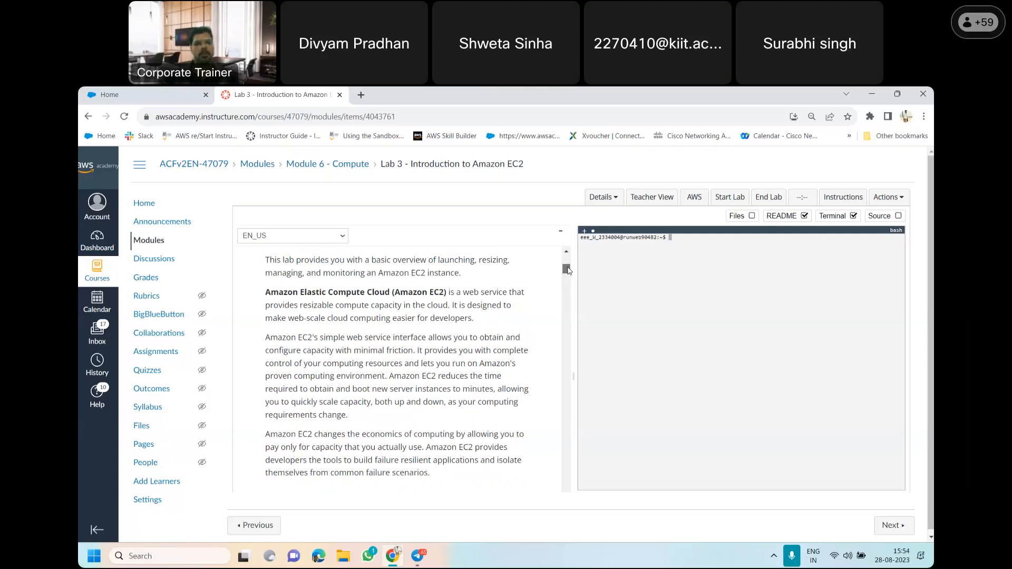
drag(568, 270, 570, 300)
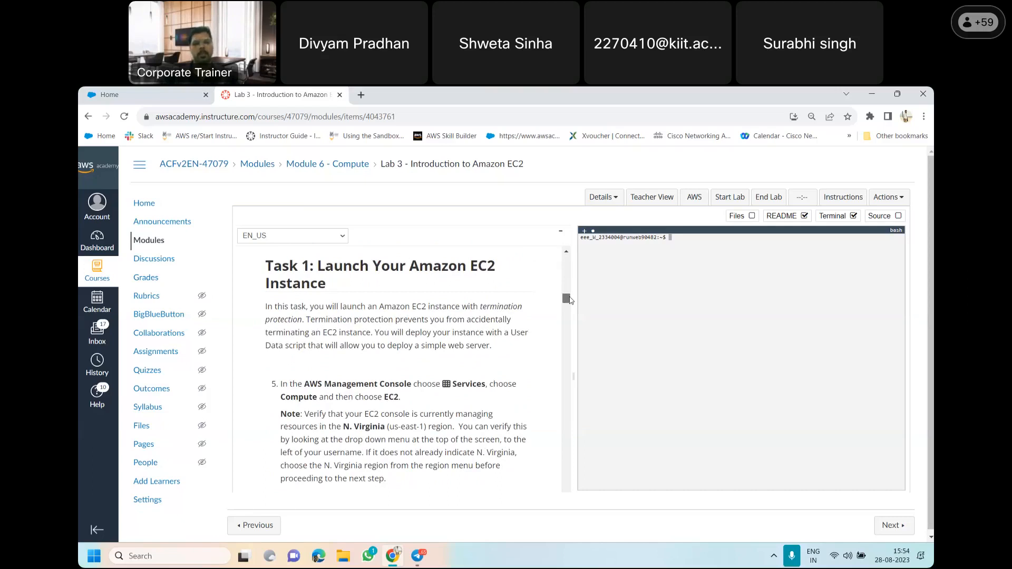
drag(569, 300, 570, 382)
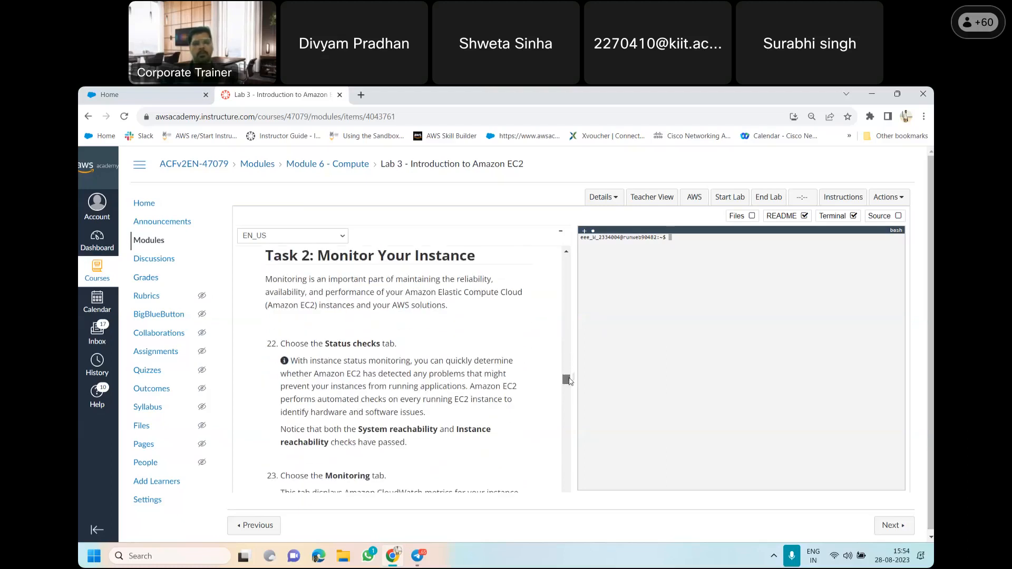
drag(569, 381, 565, 410)
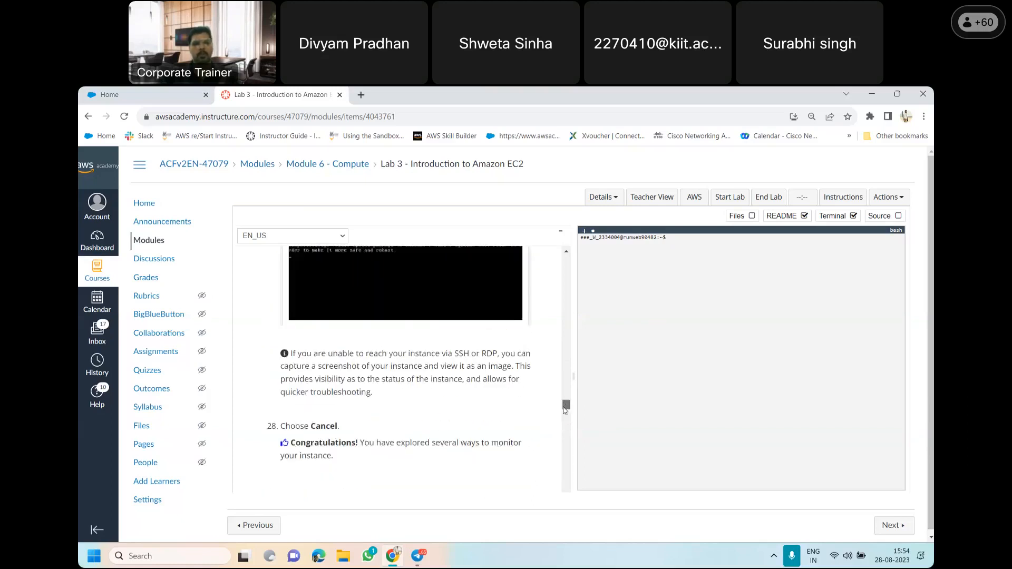
scroll(564, 411, down, 3)
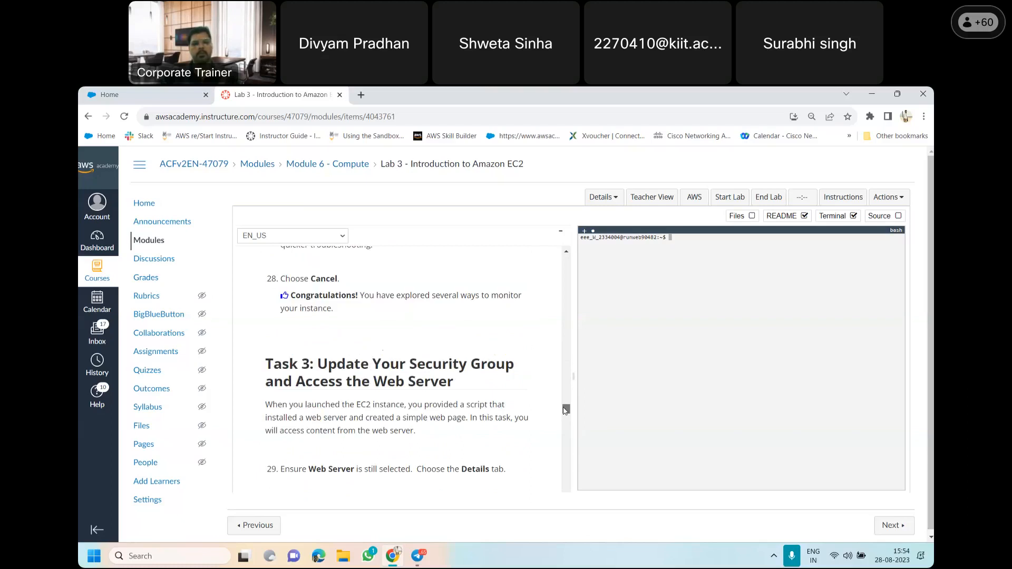
drag(565, 410, 564, 433)
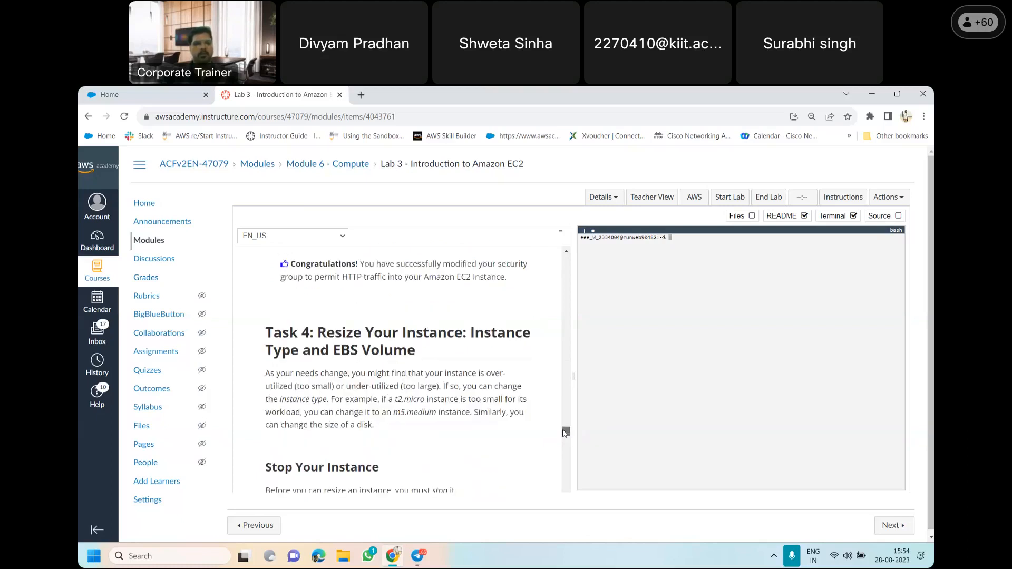
drag(565, 433, 566, 262)
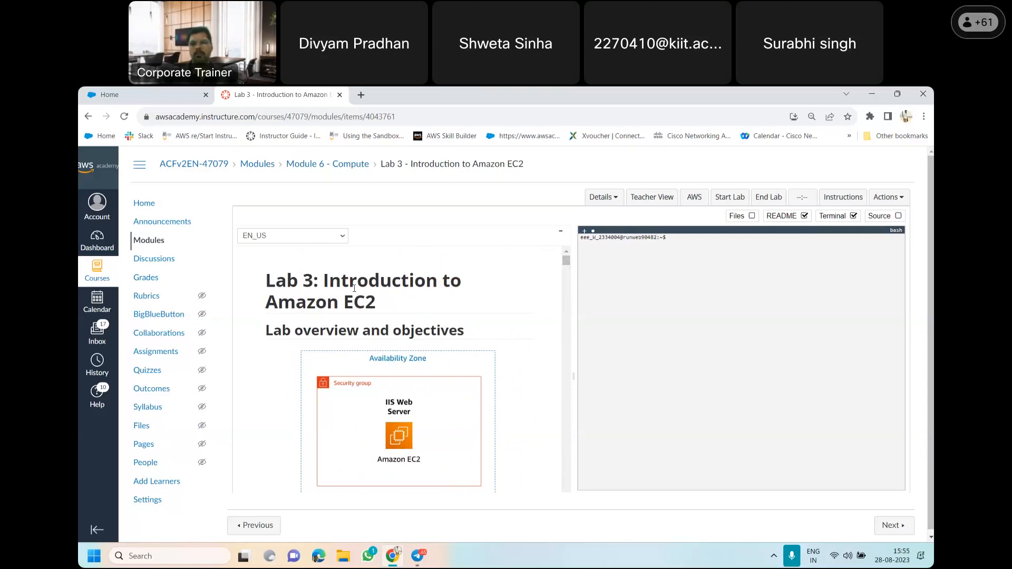
Start the Lab 3 session, dismiss its status window once the lab is ready, and open the AWS Management Console
click(728, 200)
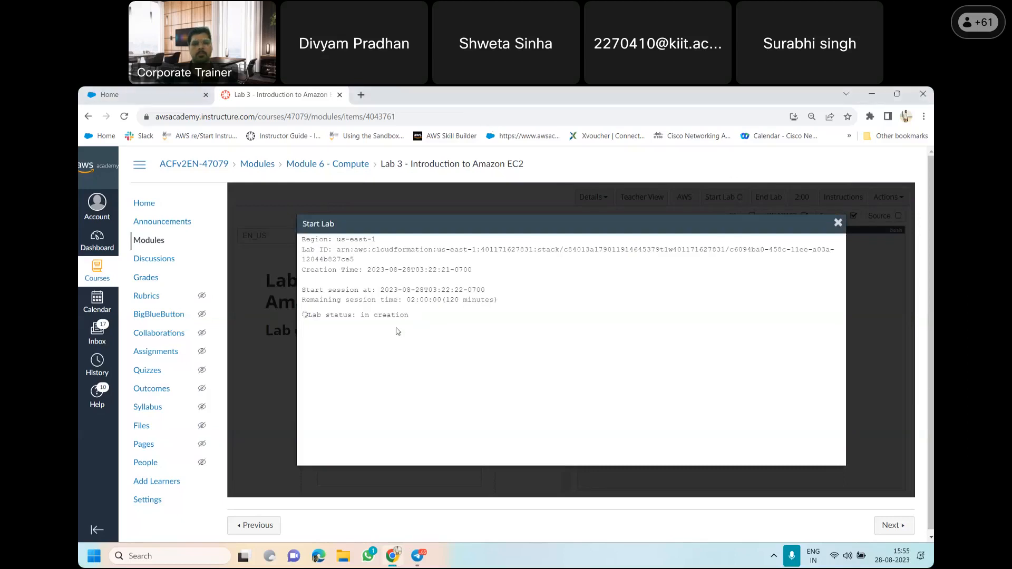
click(470, 106)
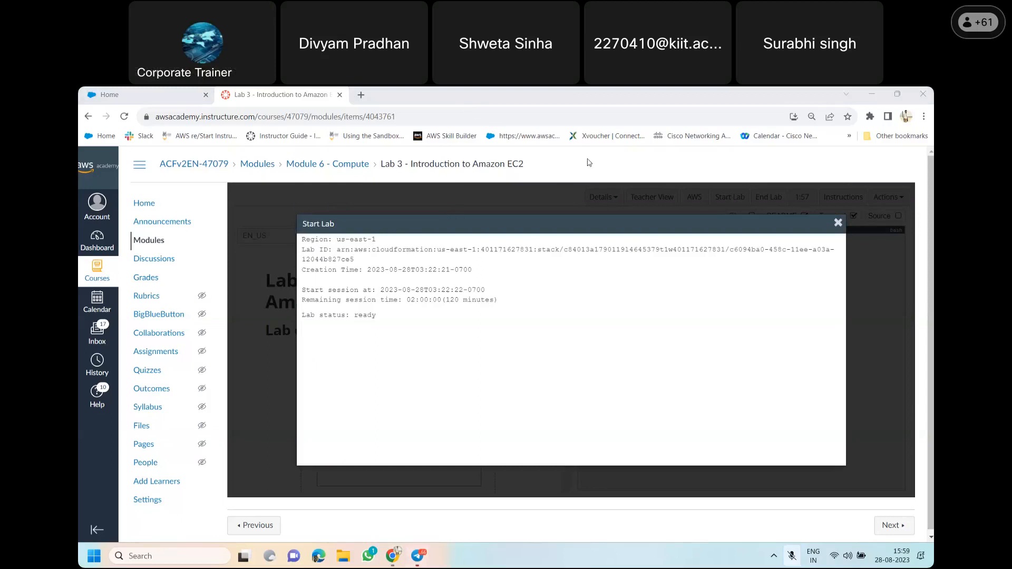
click(653, 169)
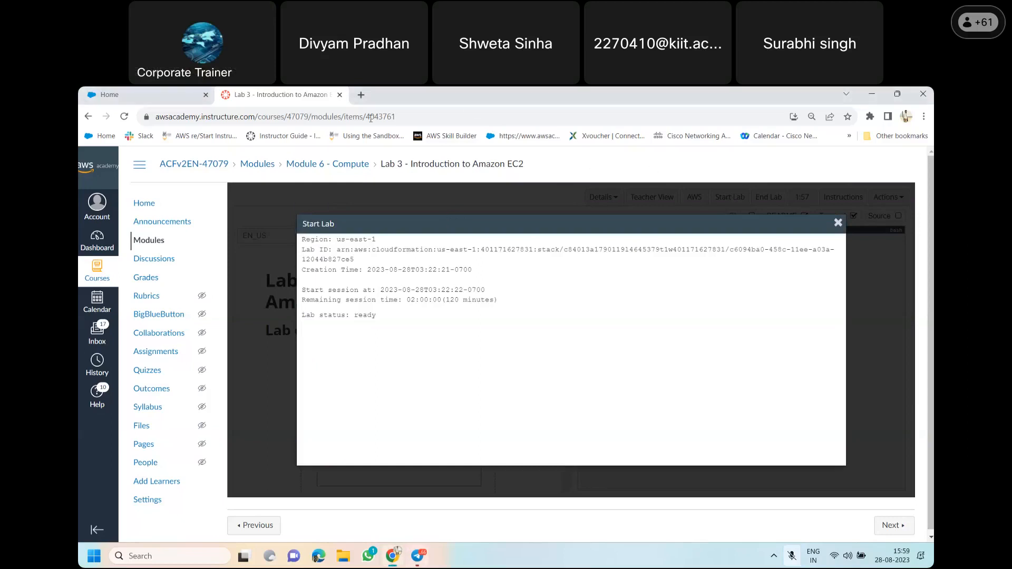
click(372, 100)
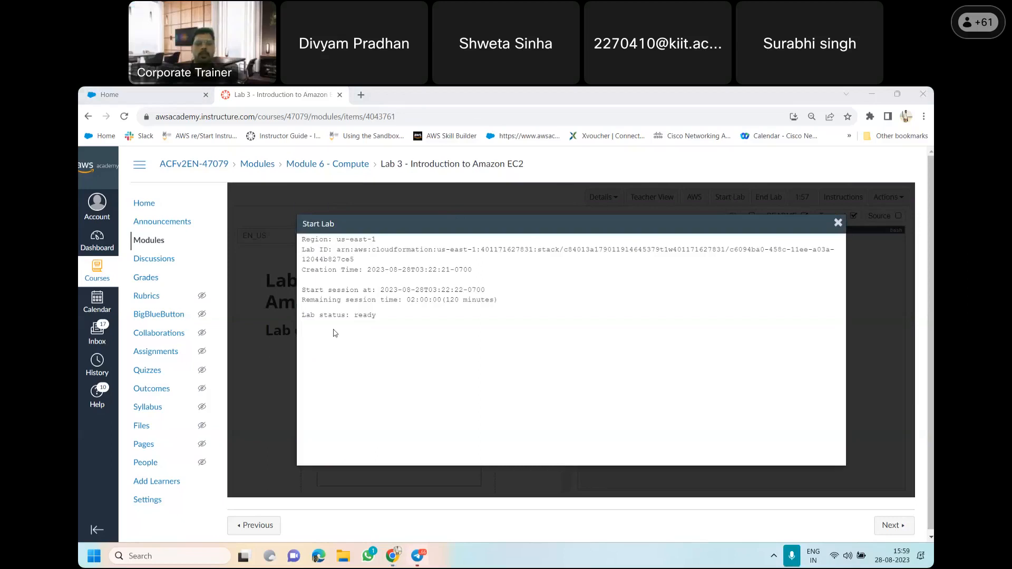
click(838, 224)
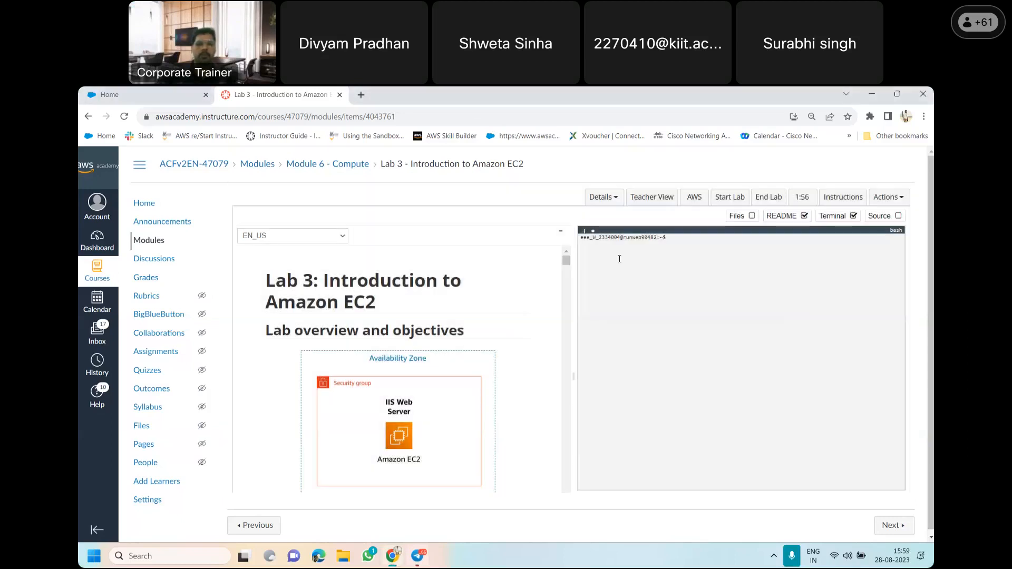
click(695, 199)
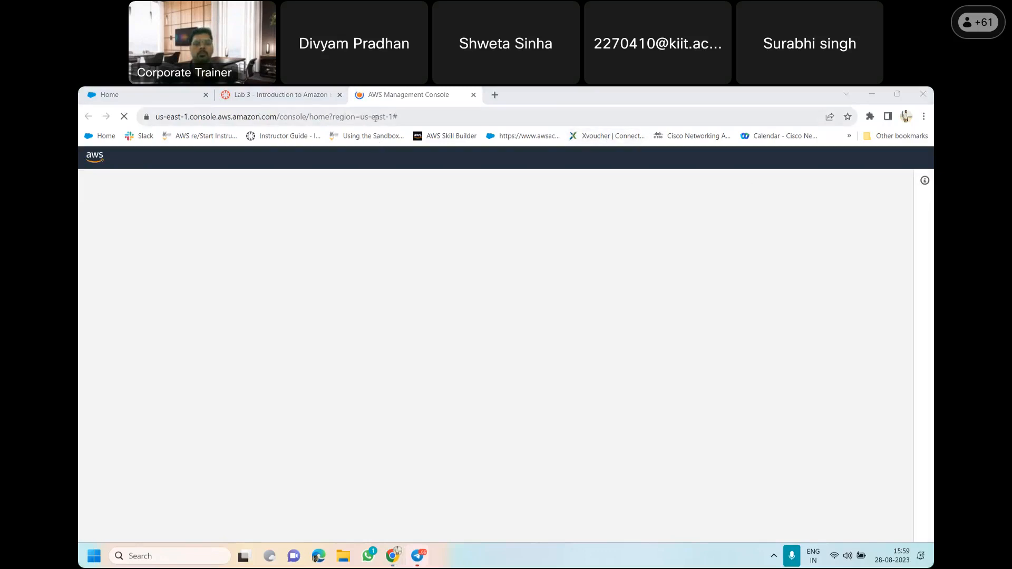
Return to the lab instructions and read how Task 1 begins launching the Amazon EC2 instance
click(297, 92)
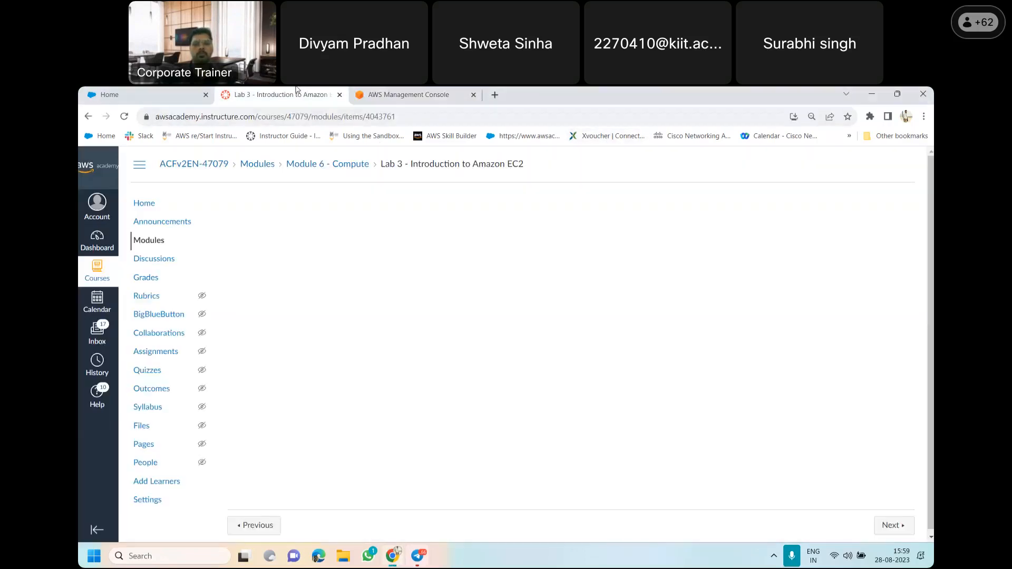
scroll(568, 288, down, 10)
mouse_move(568, 288)
mouse_down()
mouse_move(567, 315)
mouse_move(566, 307)
mouse_up()
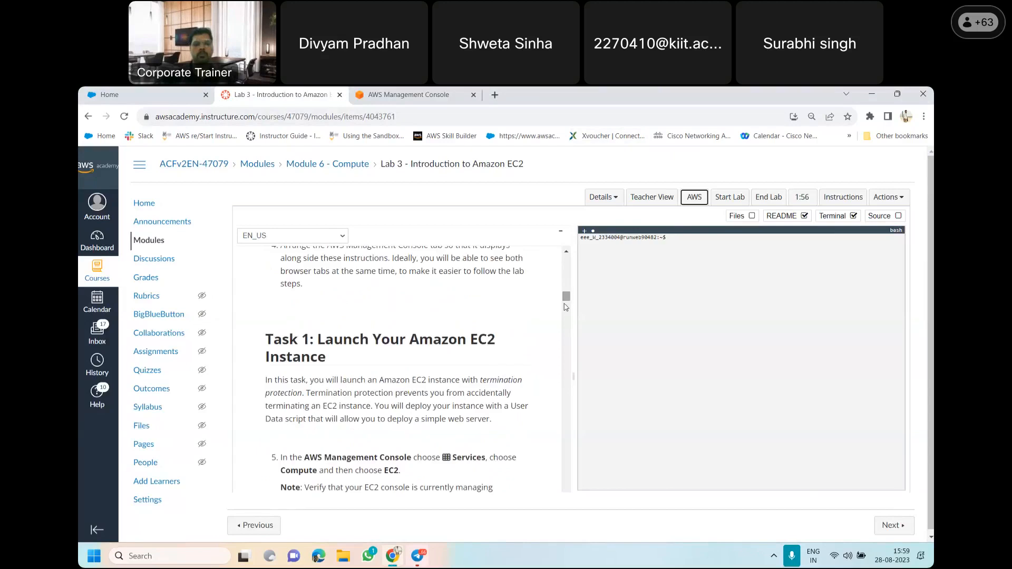
scroll(544, 365, down, 1)
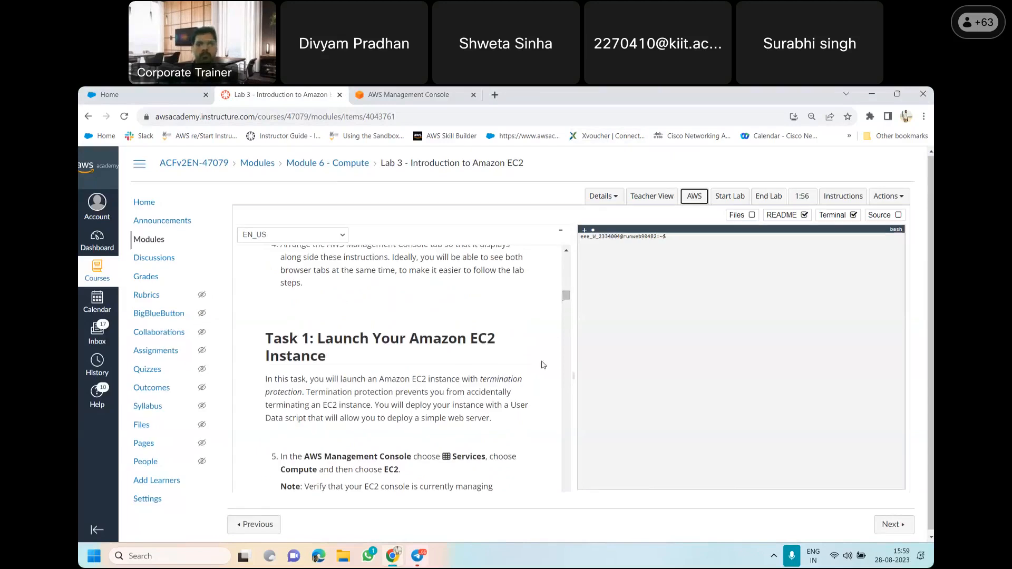
scroll(544, 365, down, 1)
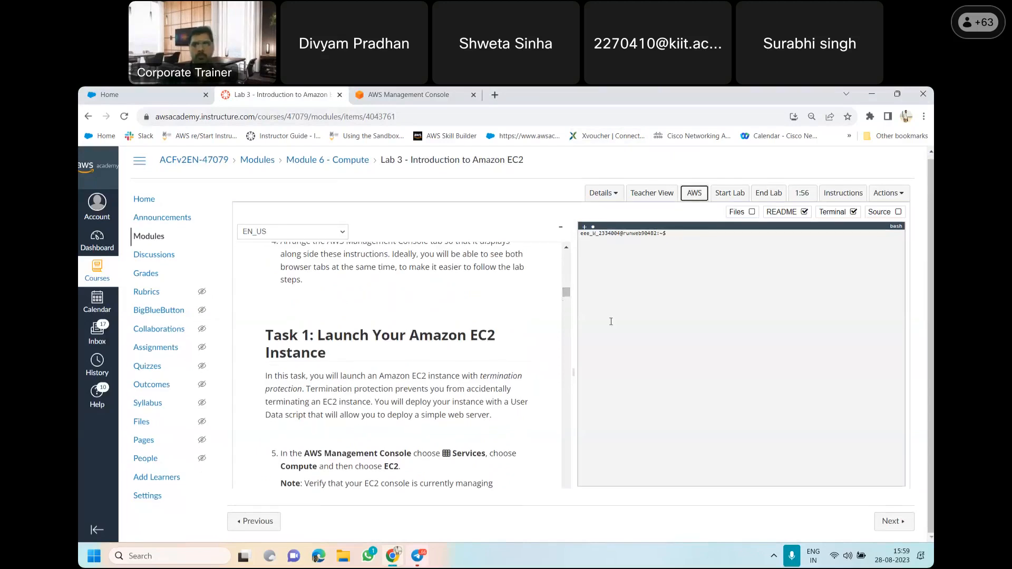
drag(567, 291, 570, 302)
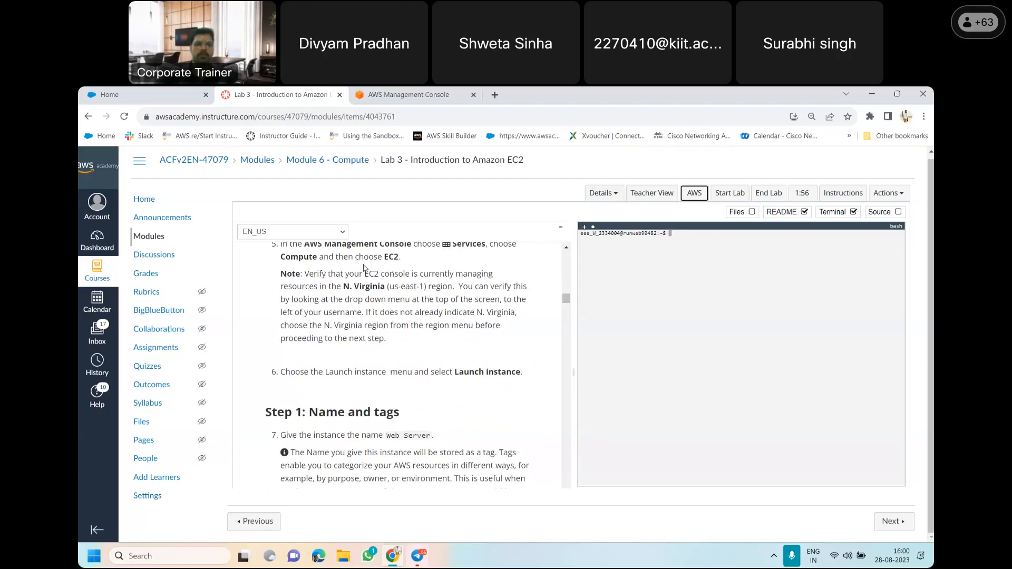
Find the EC2 service in the AWS console and begin launching a new instance from its dashboard
click(372, 95)
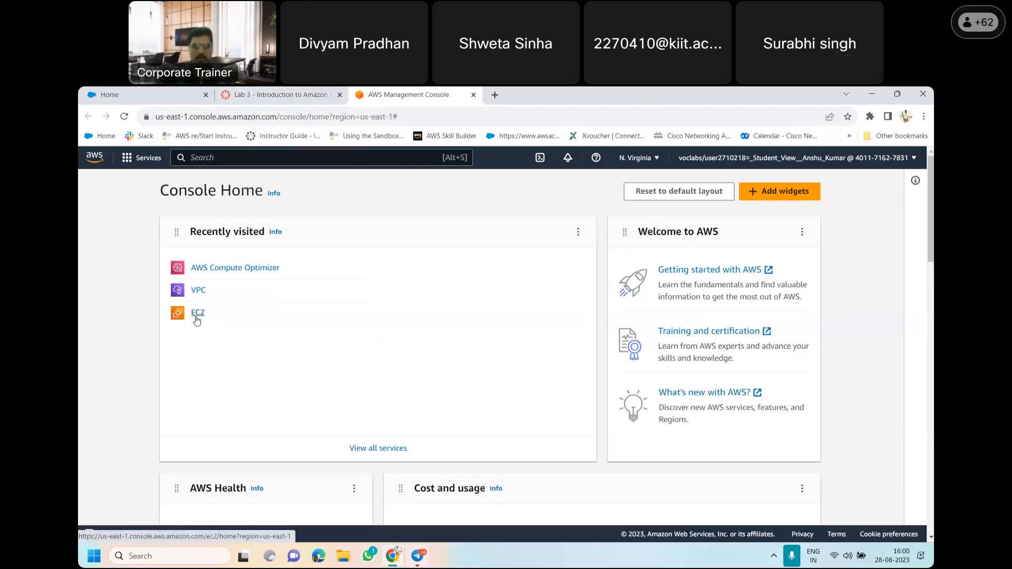
click(145, 164)
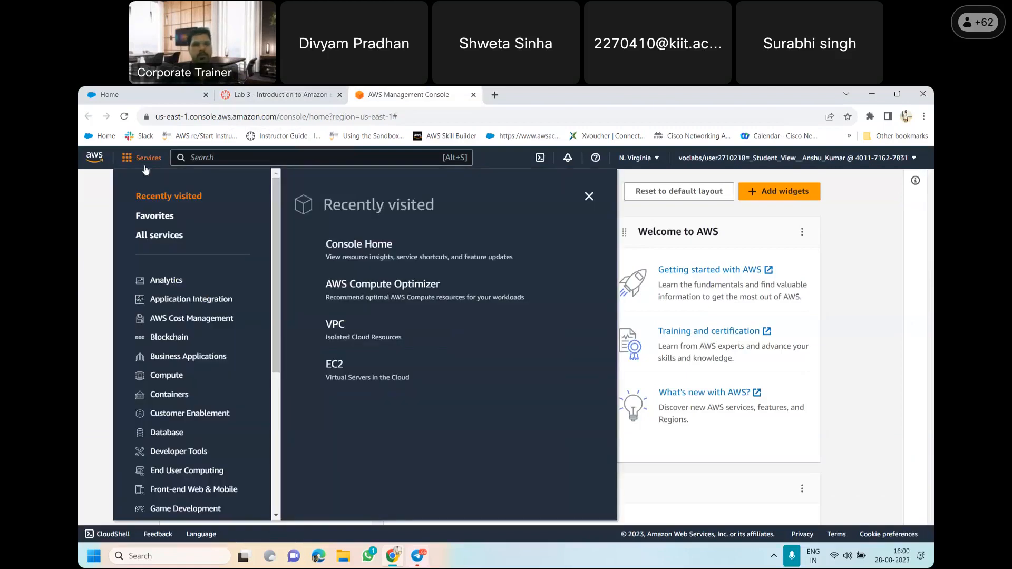
click(218, 160)
text(EC2)
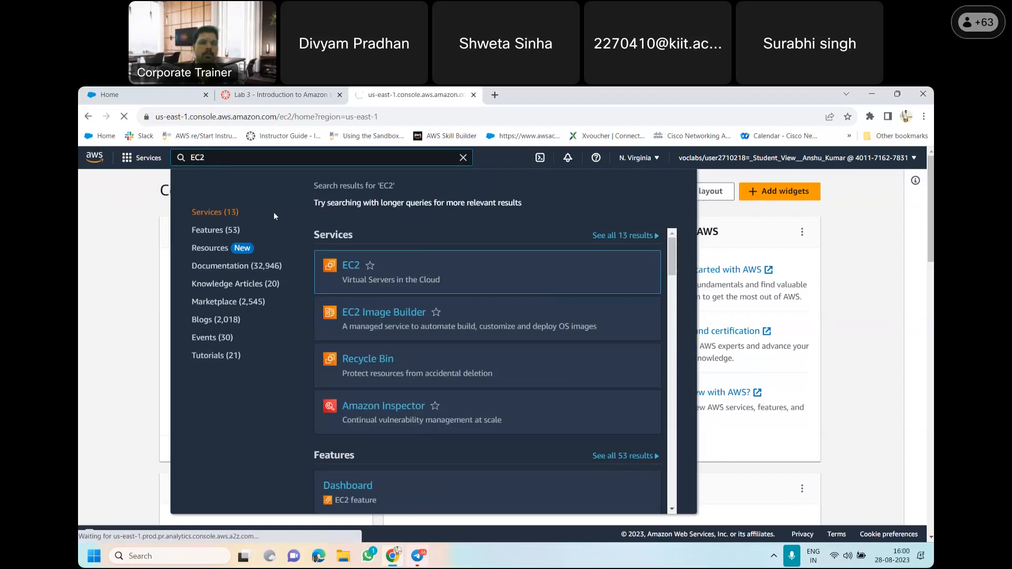
click(351, 267)
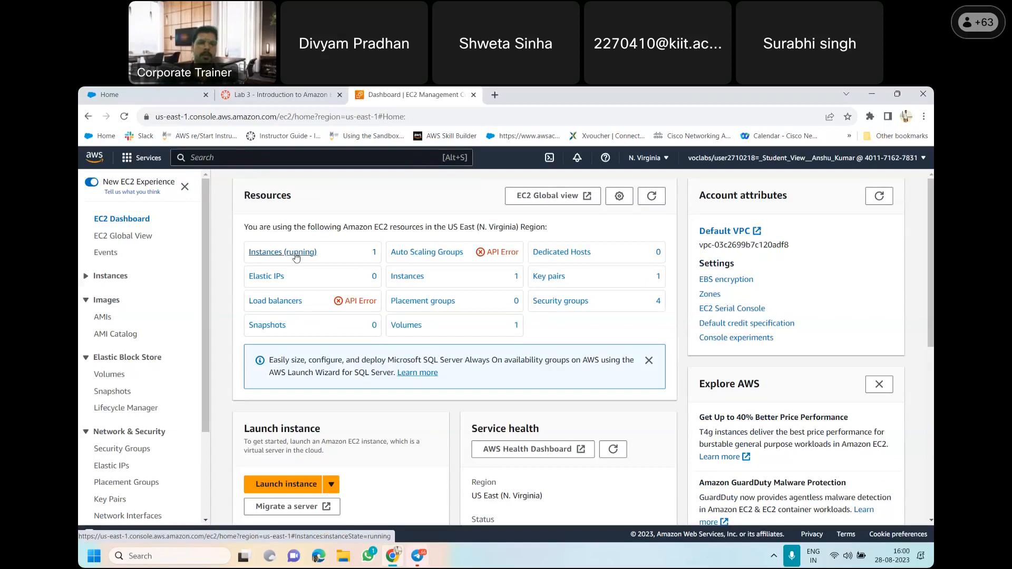
click(284, 485)
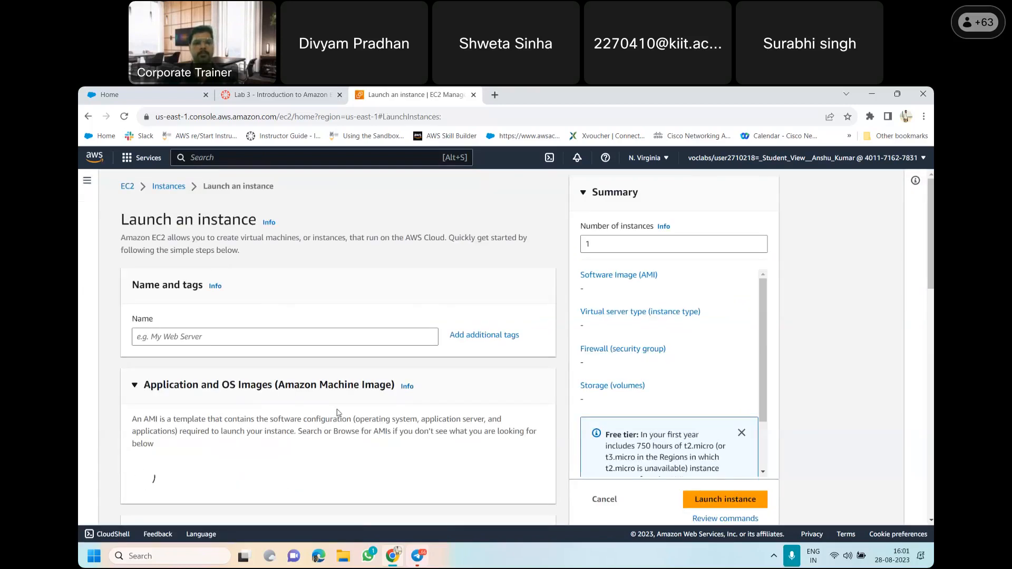
Check the lab's region note against the region selected in the AWS console, leaving the region list without choosing another
click(293, 94)
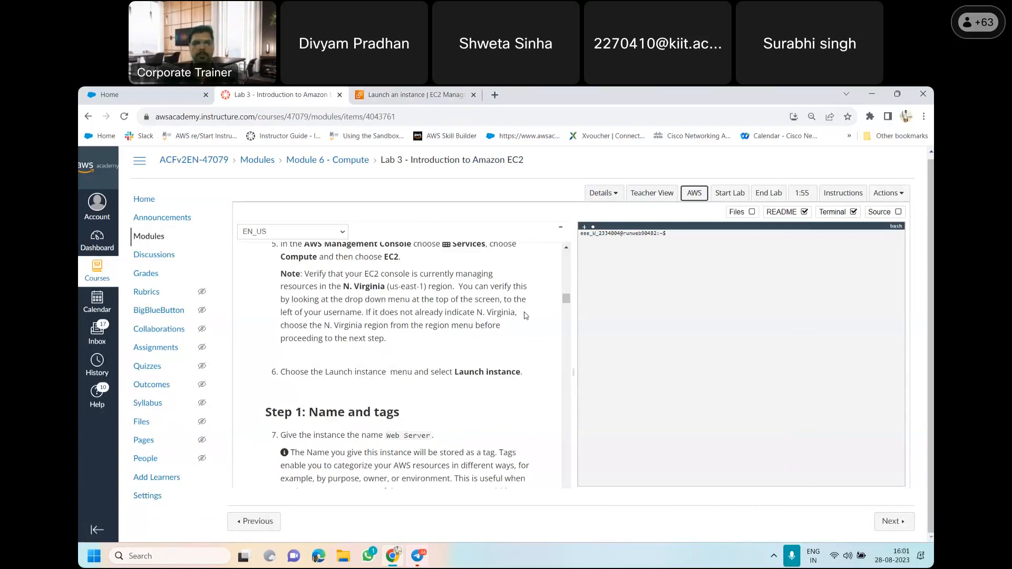
drag(567, 301, 566, 301)
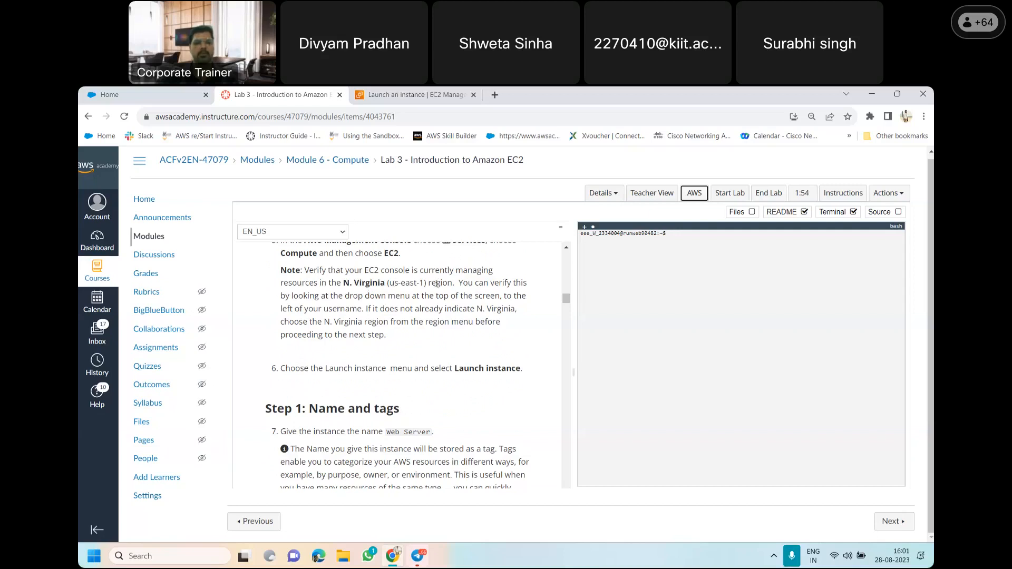
click(376, 94)
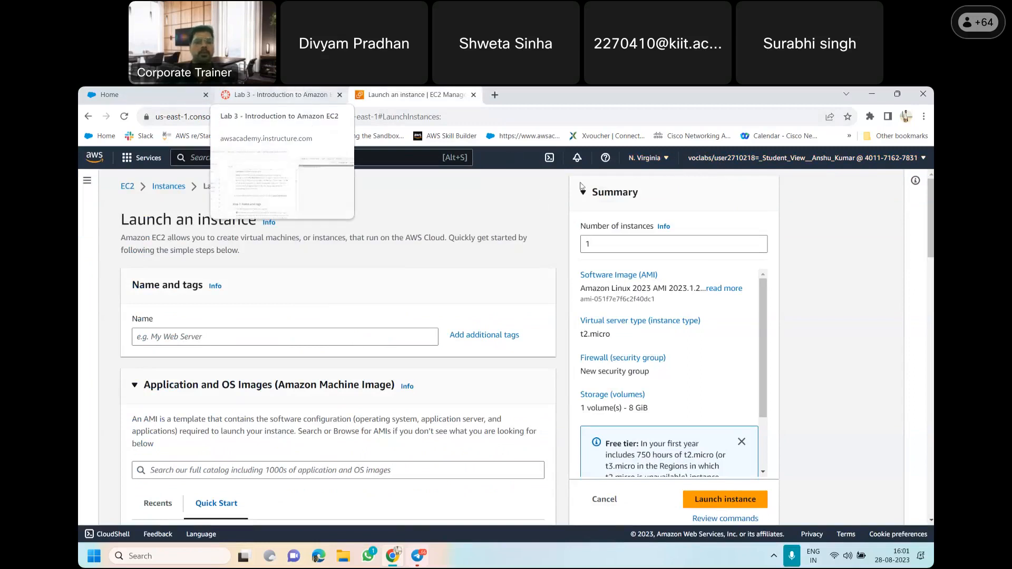
click(662, 160)
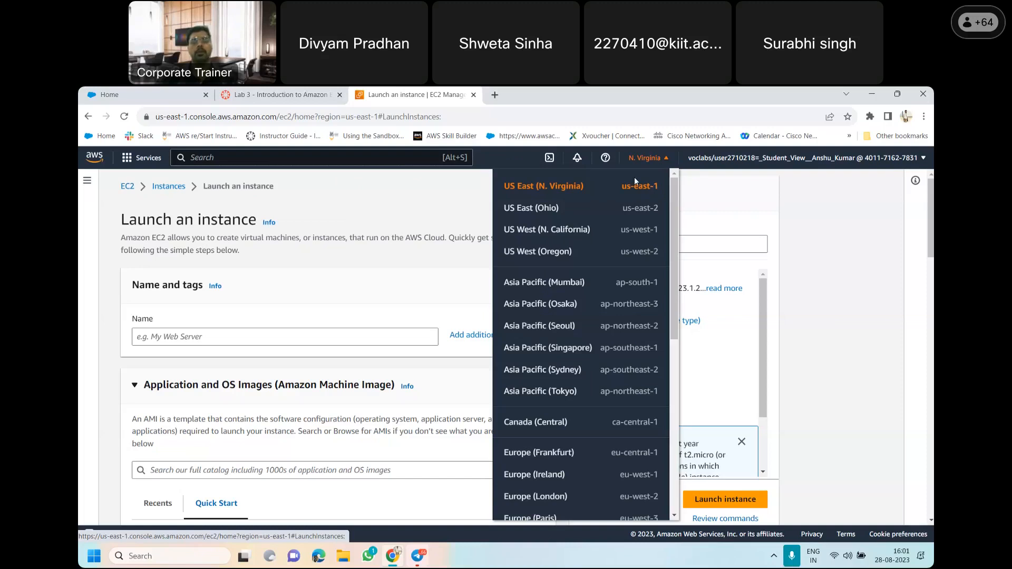
click(812, 201)
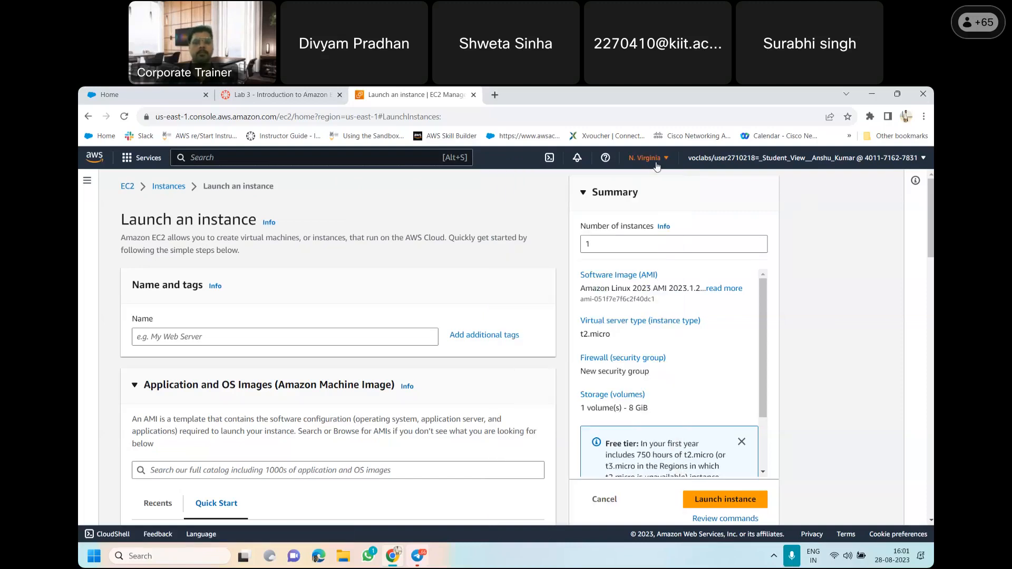
Copy the instance name from item 7 of the lab instructions and name the new instance Web Server
click(291, 94)
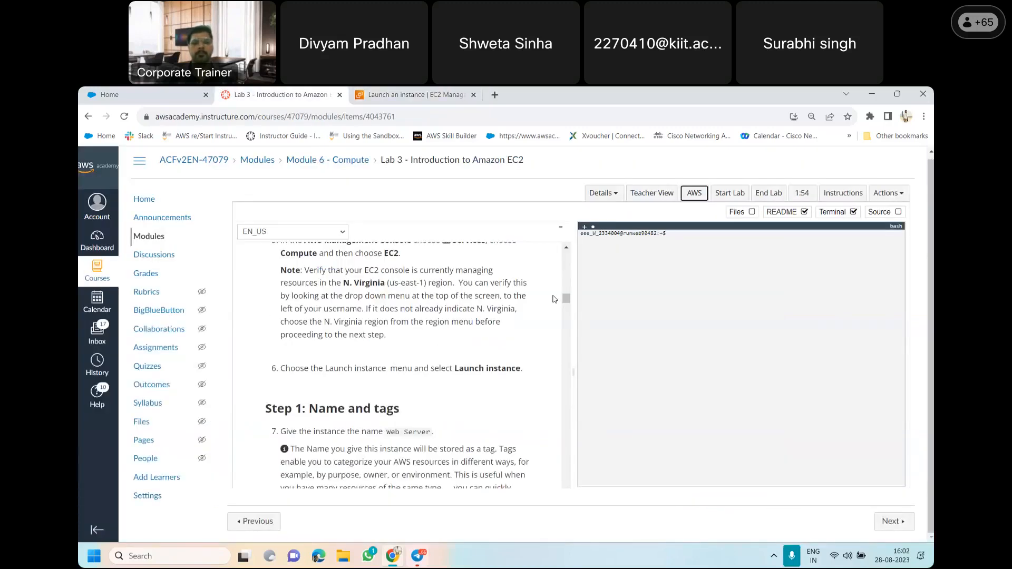
drag(567, 298, 568, 309)
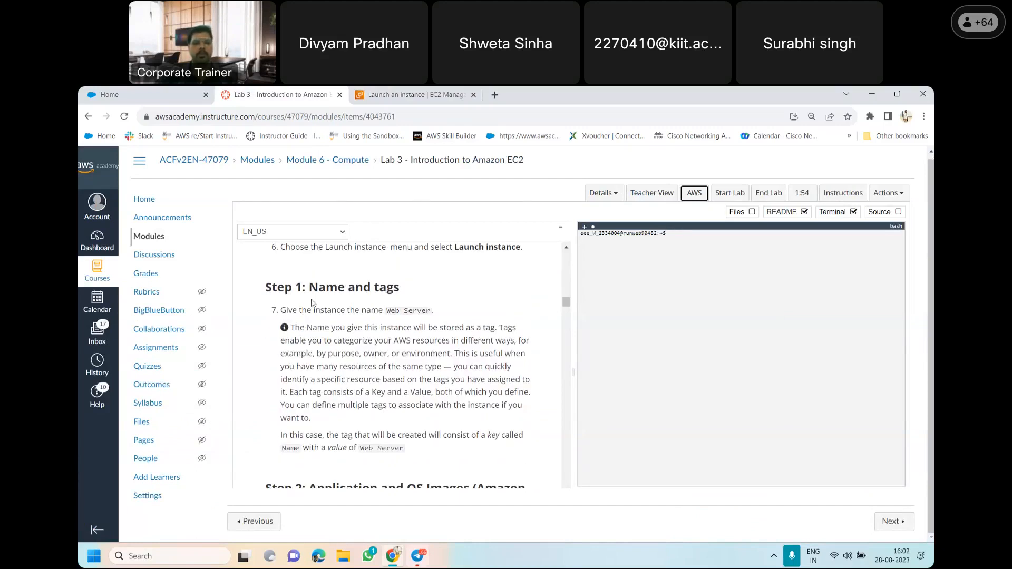
drag(388, 312, 430, 314)
key(ctrl+c)
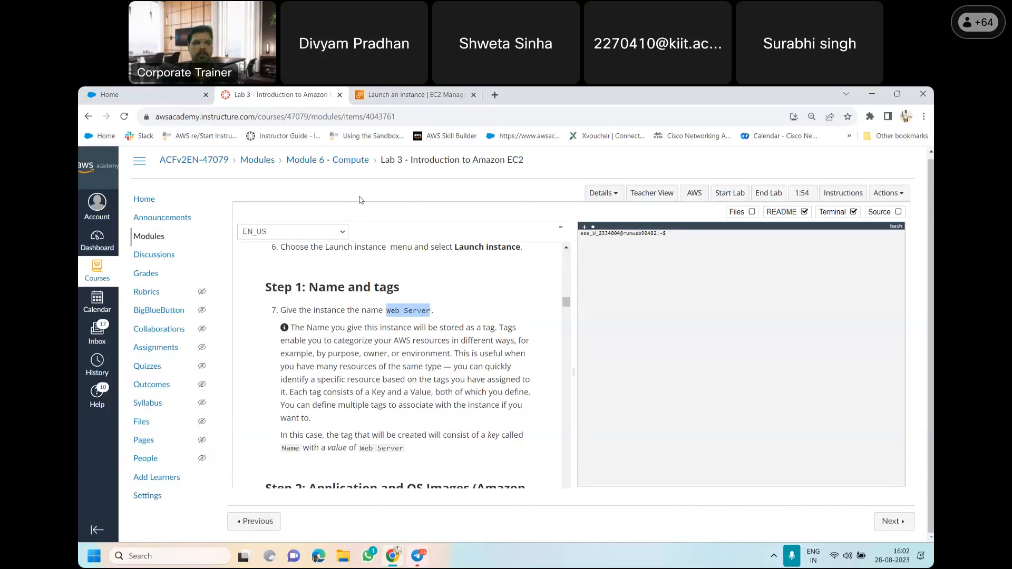
click(373, 94)
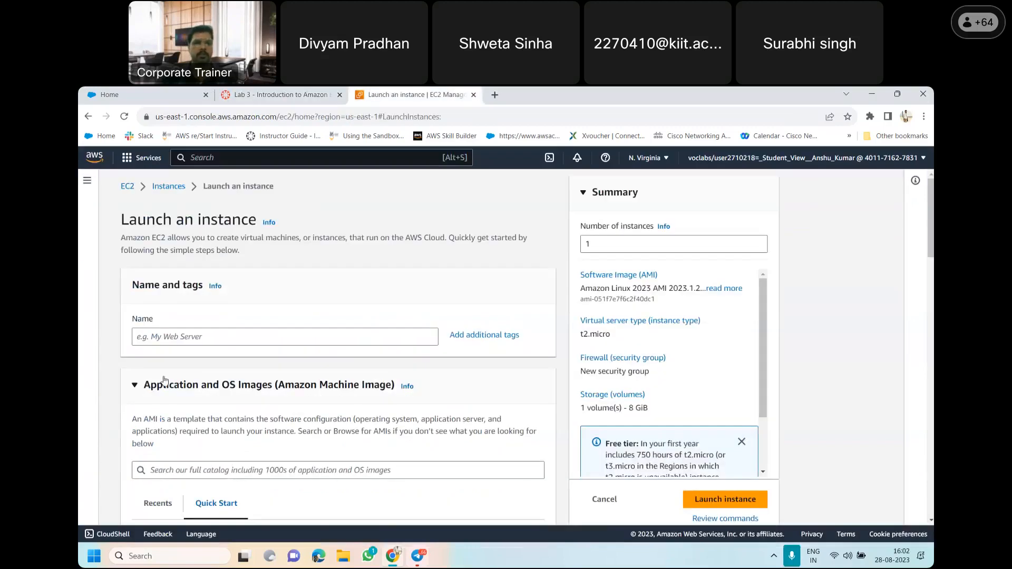
click(183, 338)
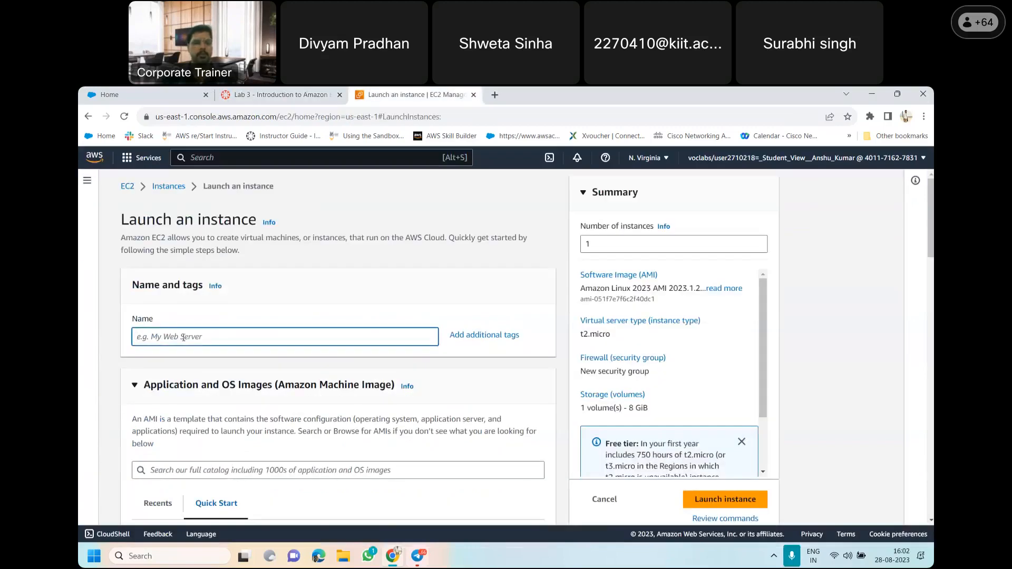
key(ctrl+v)
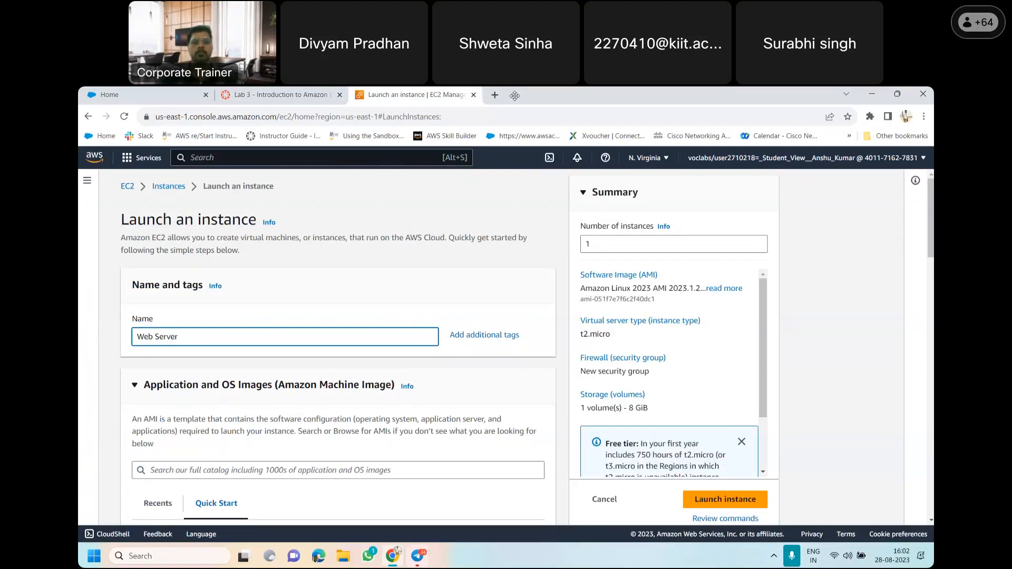
Read Step 2 of the lab instructions and keep Amazon Linux chosen as the instance's Quick Start machine image
click(612, 99)
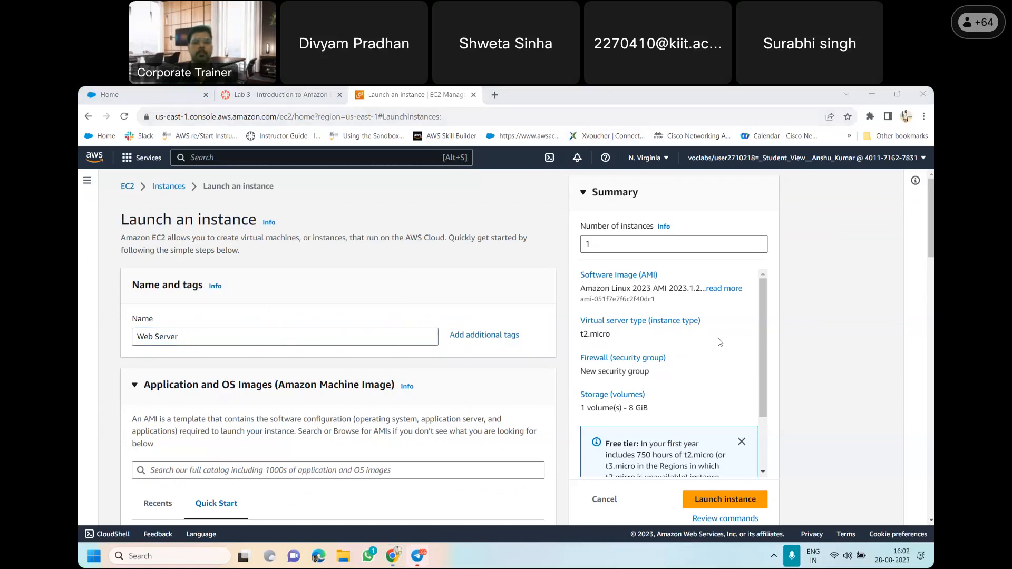
drag(931, 224, 930, 257)
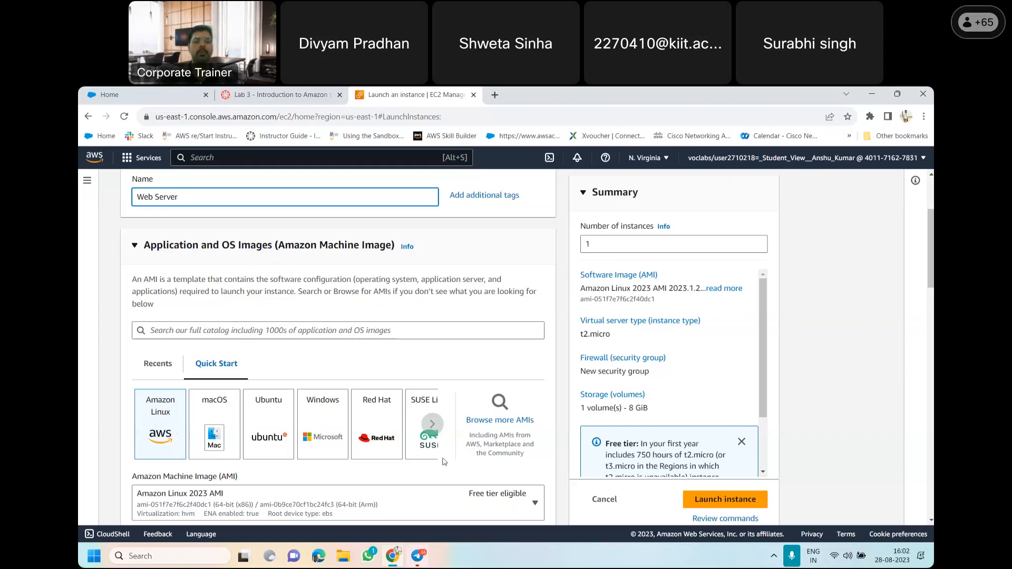
click(293, 94)
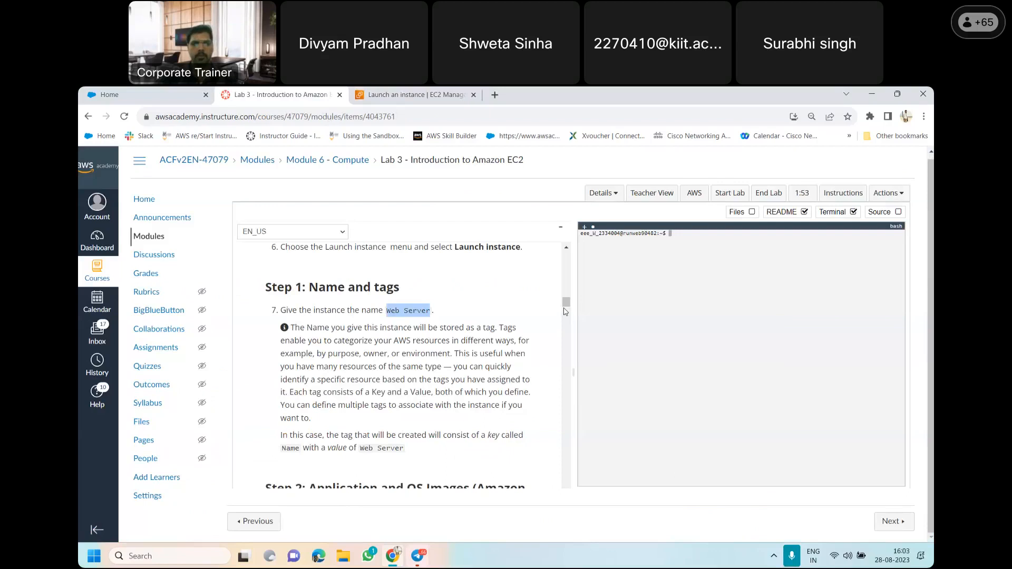
scroll(567, 310, down, 3)
scroll(569, 311, down, 4)
scroll(539, 316, up, 3)
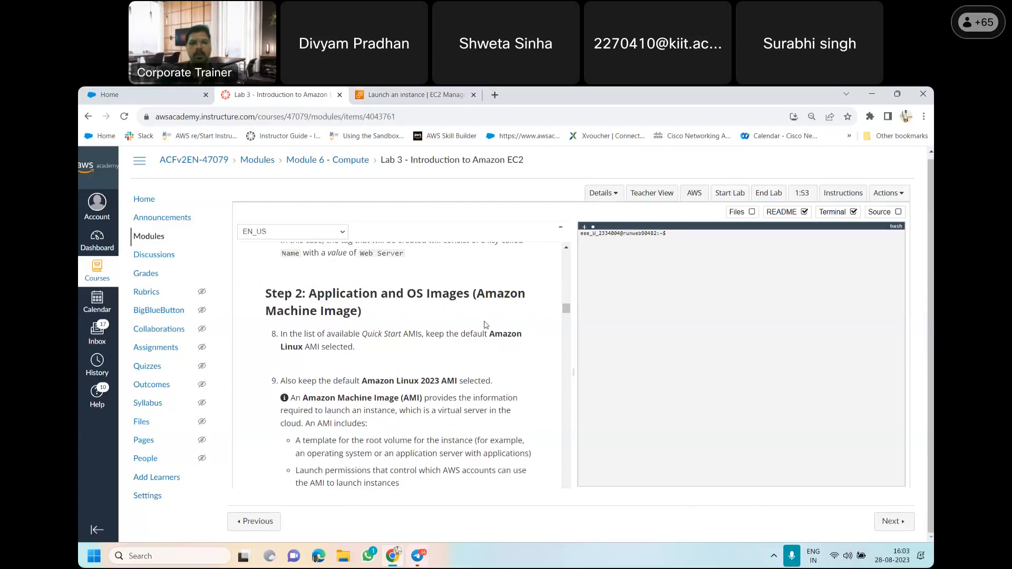
drag(491, 333, 304, 349)
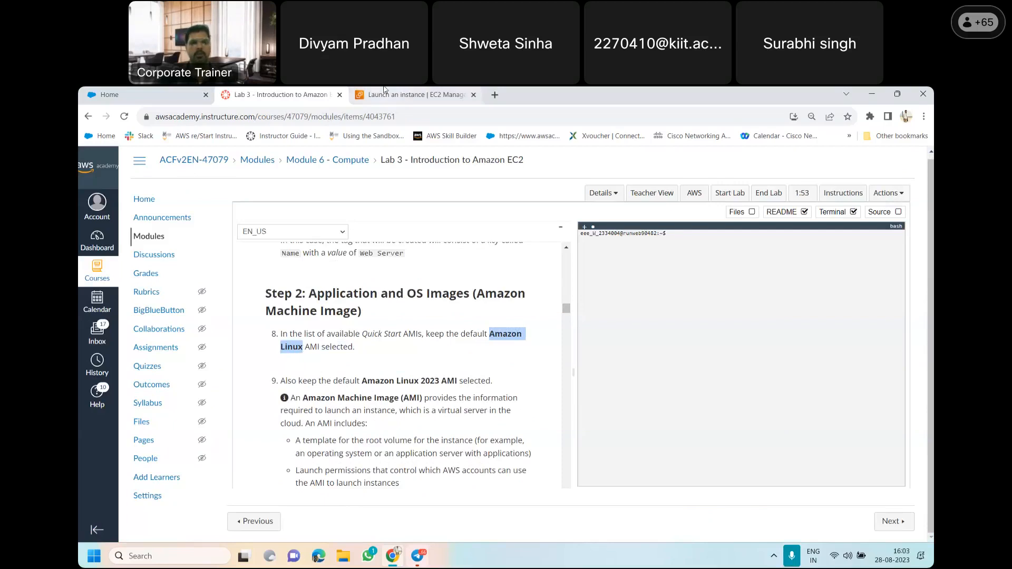
click(411, 95)
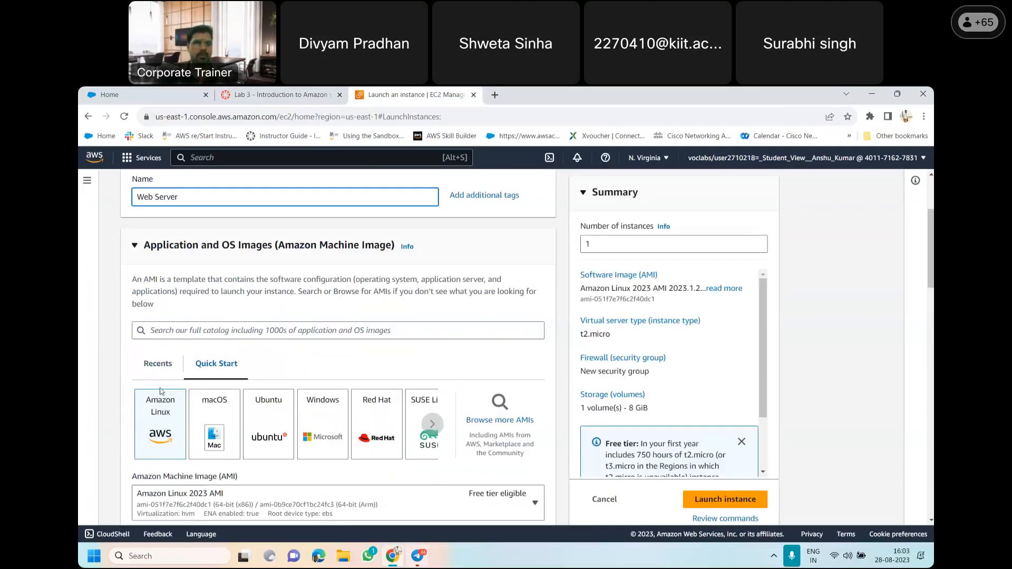
click(157, 422)
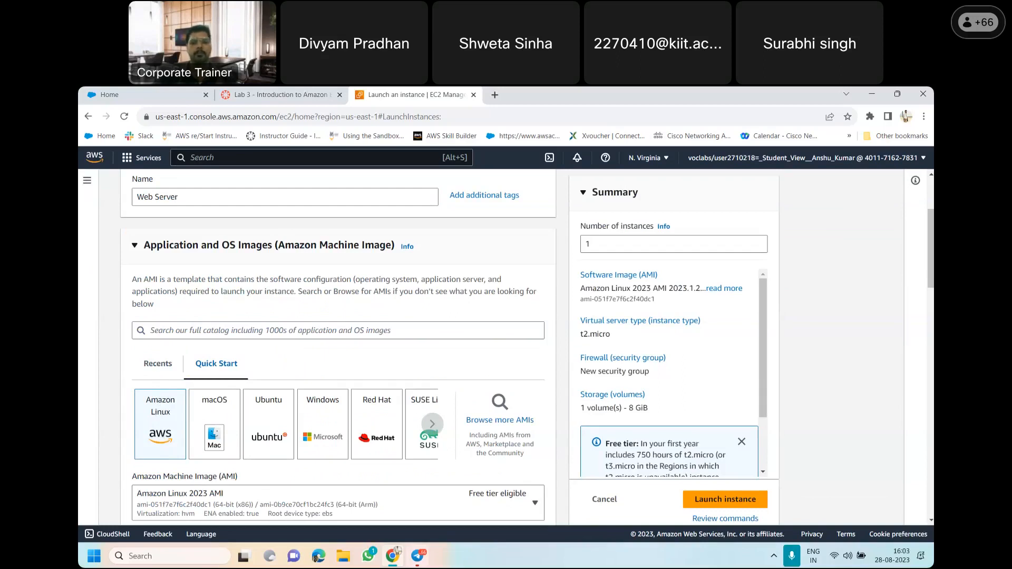
scroll(337, 348, down, 3)
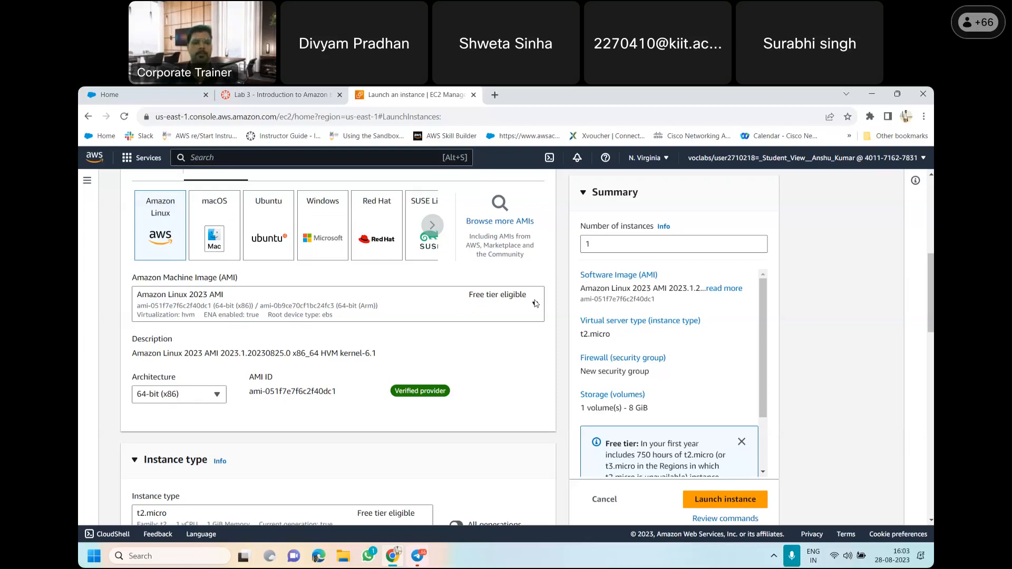
Read Step 3 of the lab instructions and check the launch form's instance type list, leaving t2.micro selected
click(292, 93)
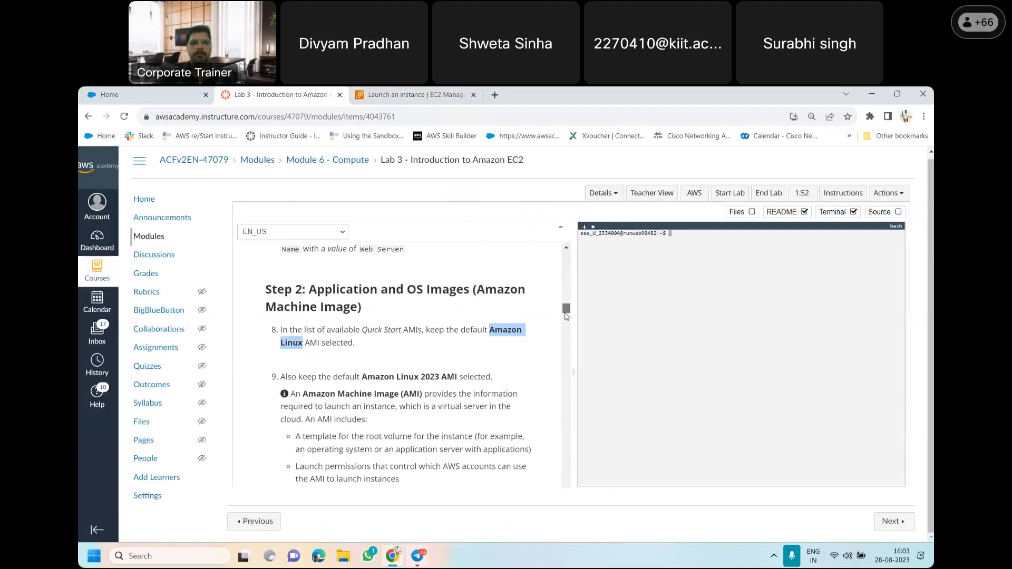
scroll(567, 315, down, 3)
scroll(567, 316, down, 2)
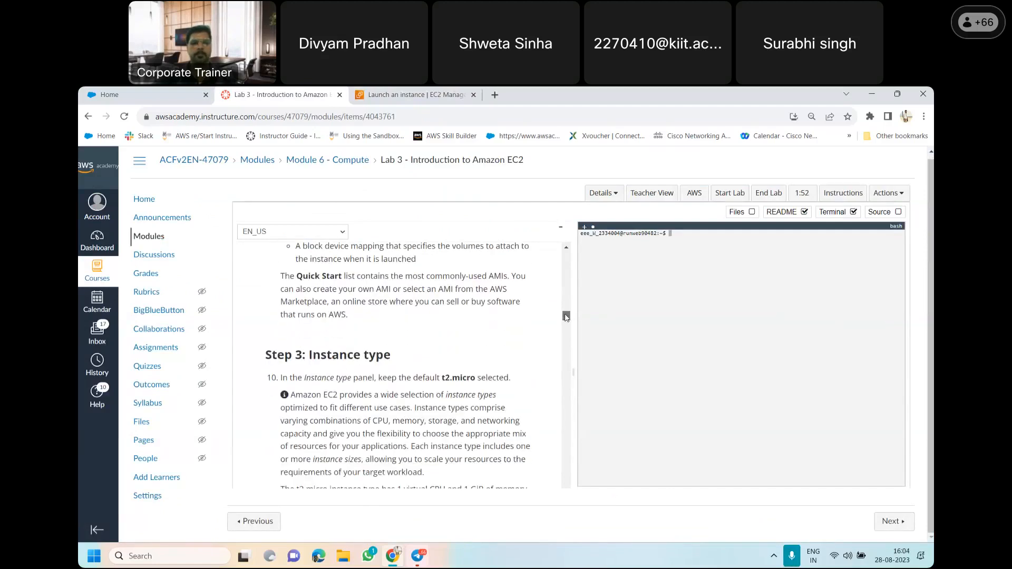
scroll(566, 317, up, 2)
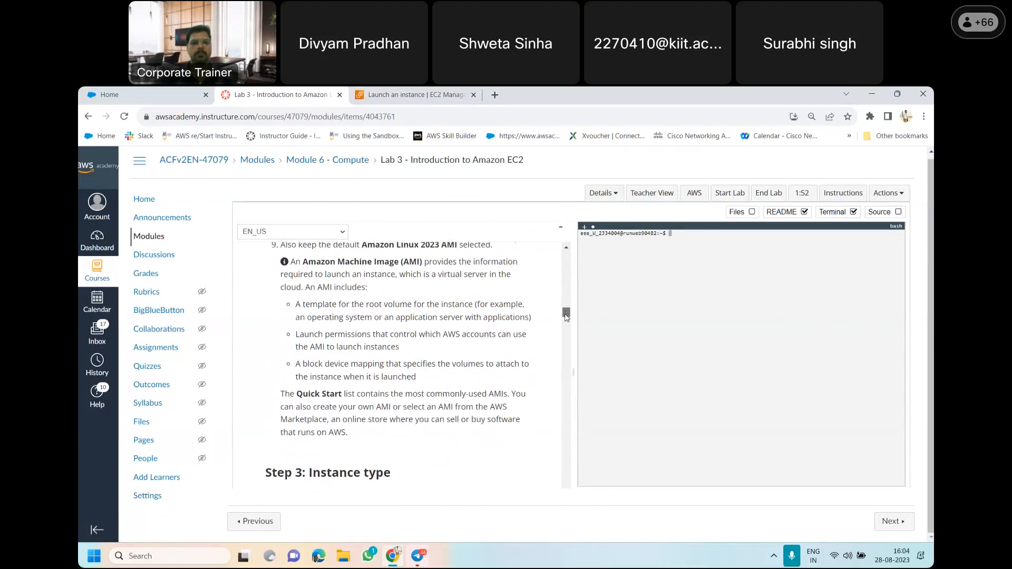
scroll(566, 316, down, 4)
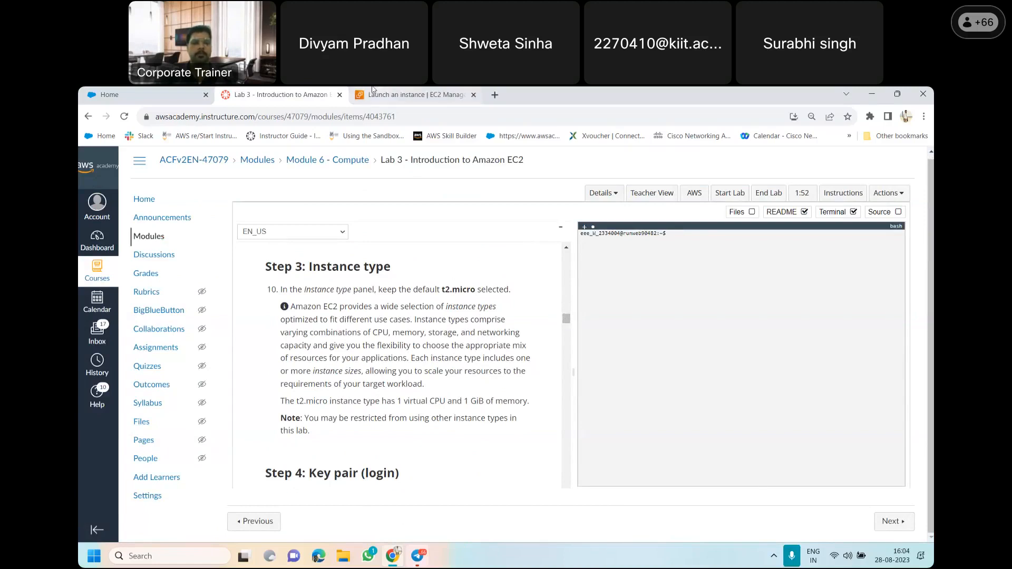
click(372, 91)
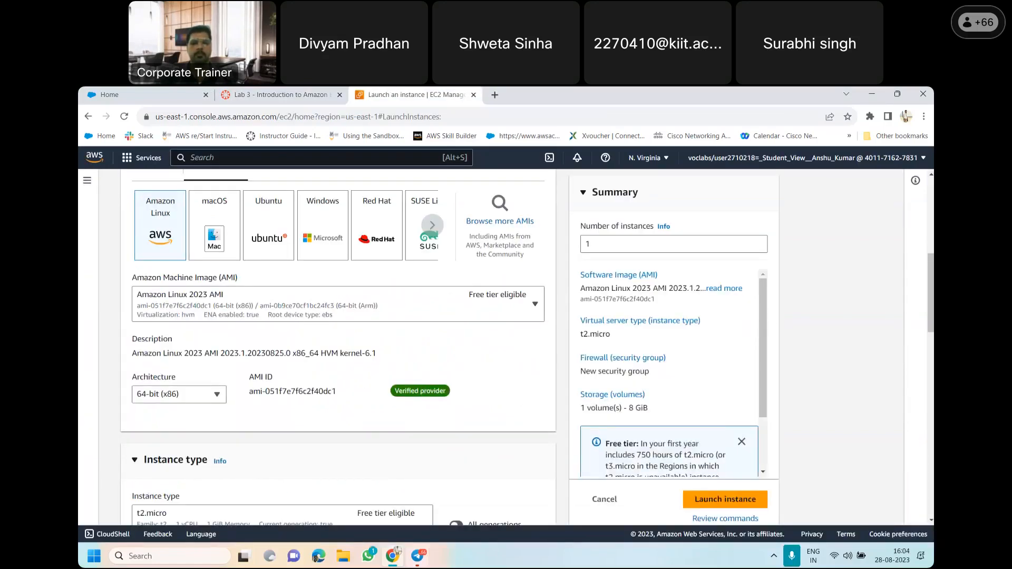
scroll(337, 348, down, 4)
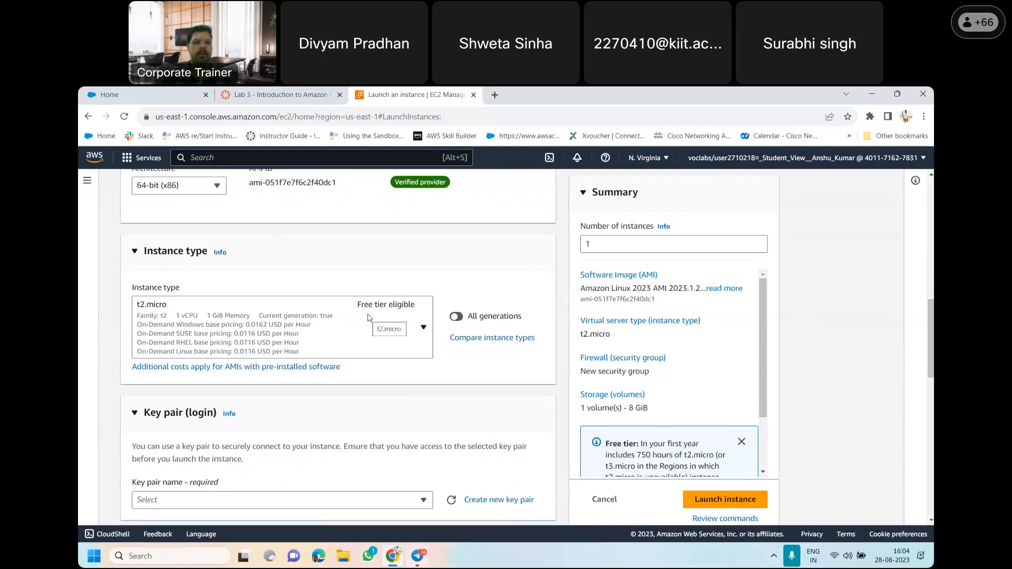
click(162, 305)
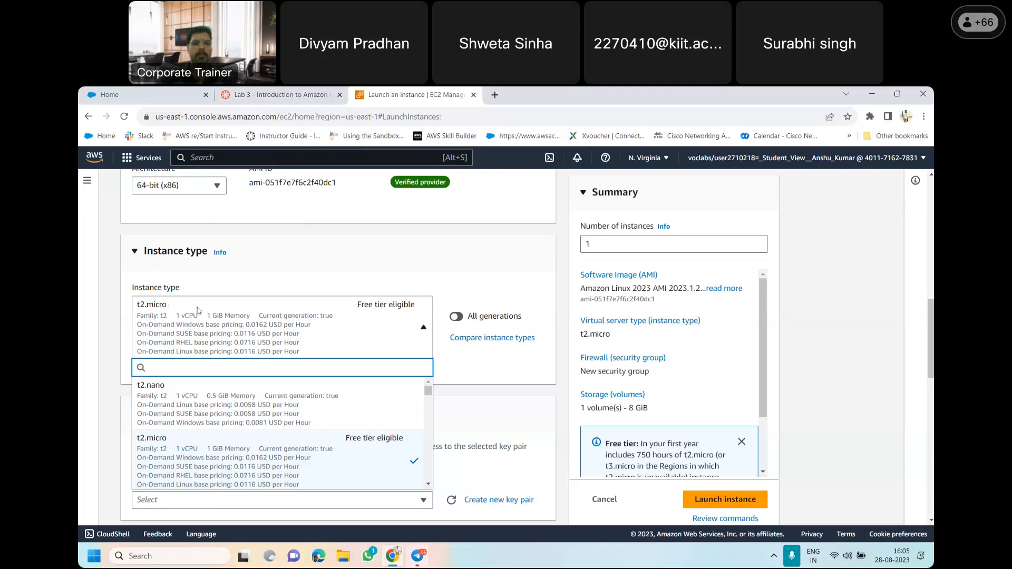
click(210, 318)
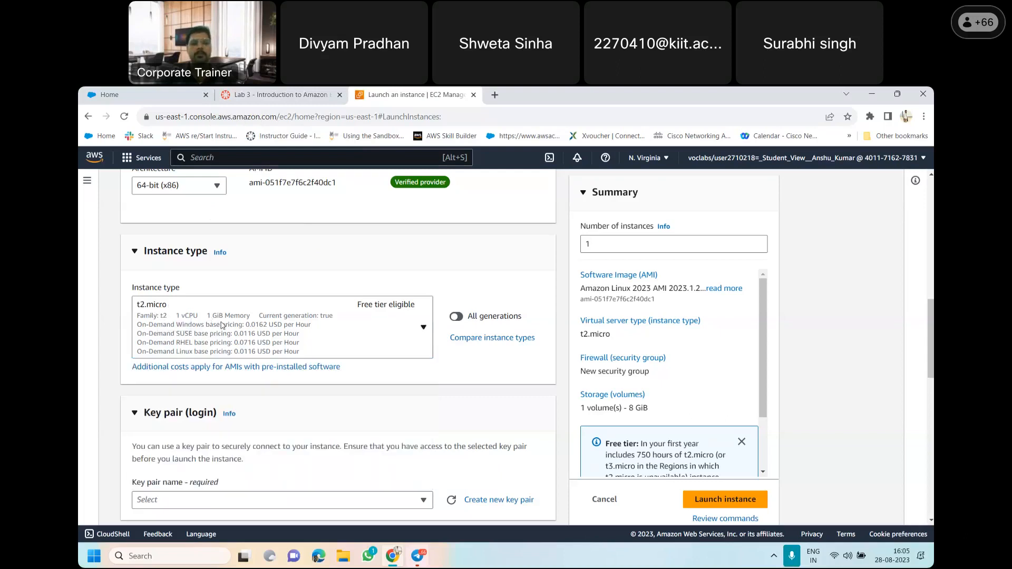
Look up the required key pair in Step 4 of the lab instructions and choose vockey for the instance
scroll(932, 317, down, 1)
drag(932, 320, 932, 350)
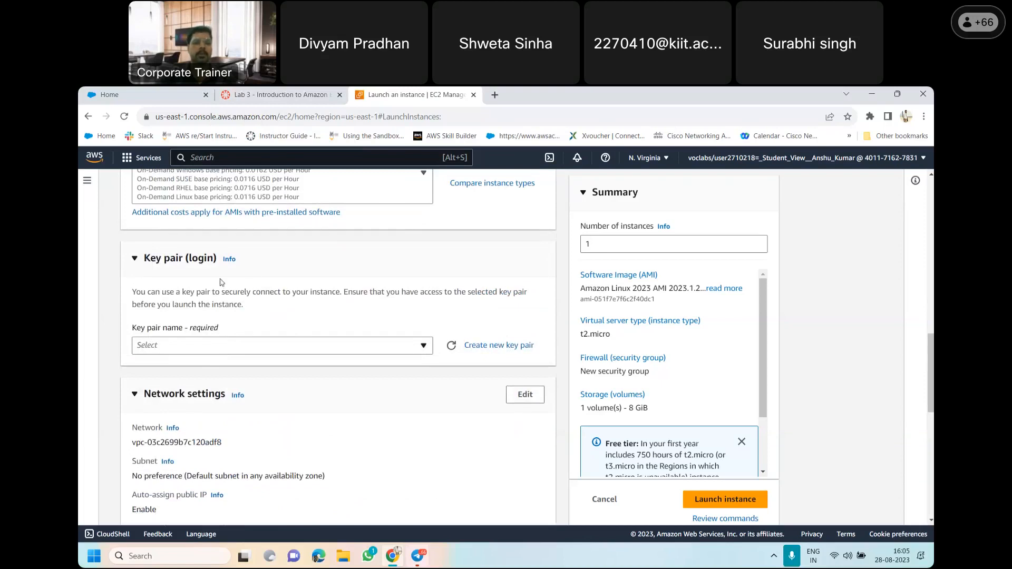
click(275, 95)
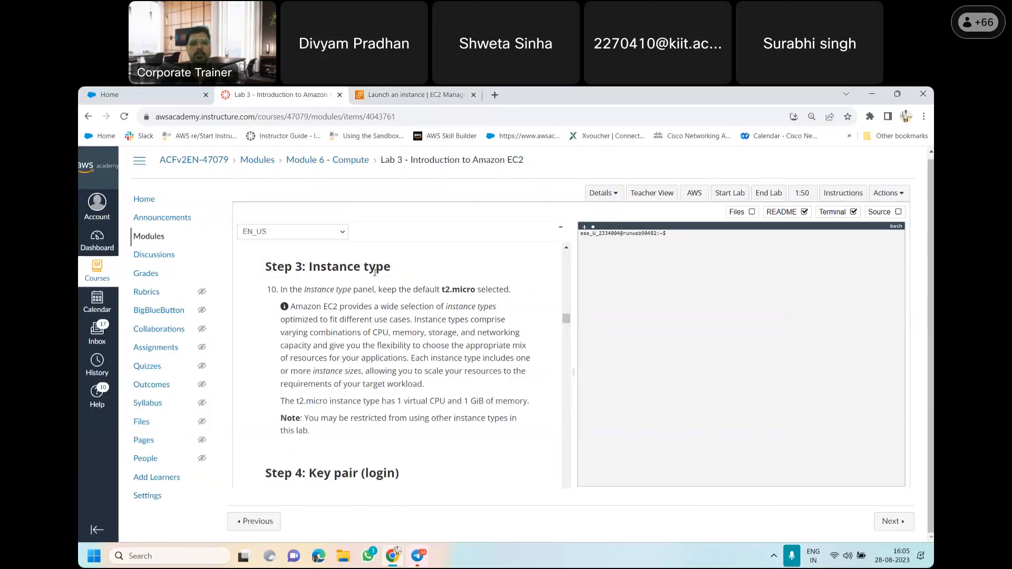
drag(565, 320, 567, 327)
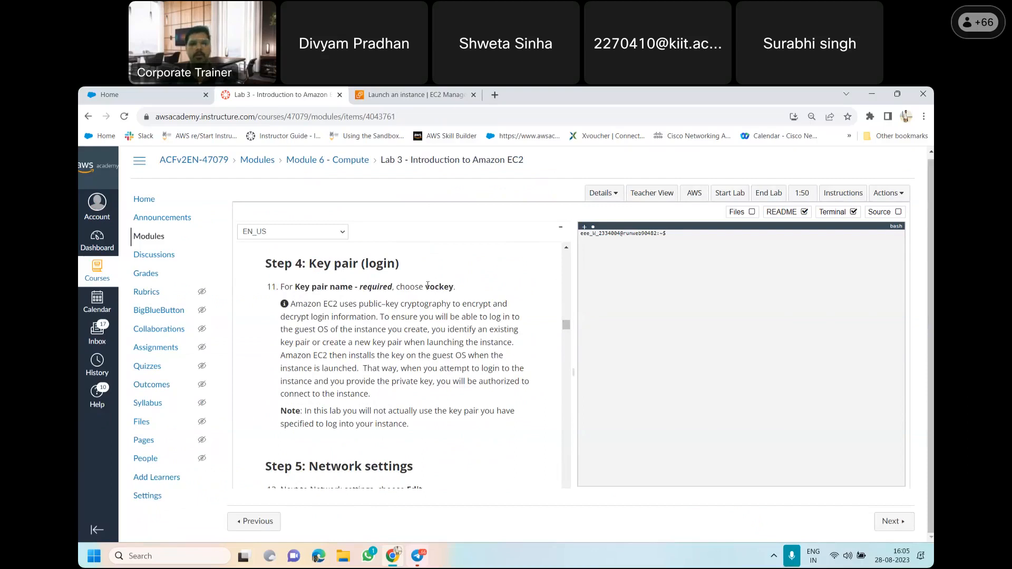
key(ctrl+Tab)
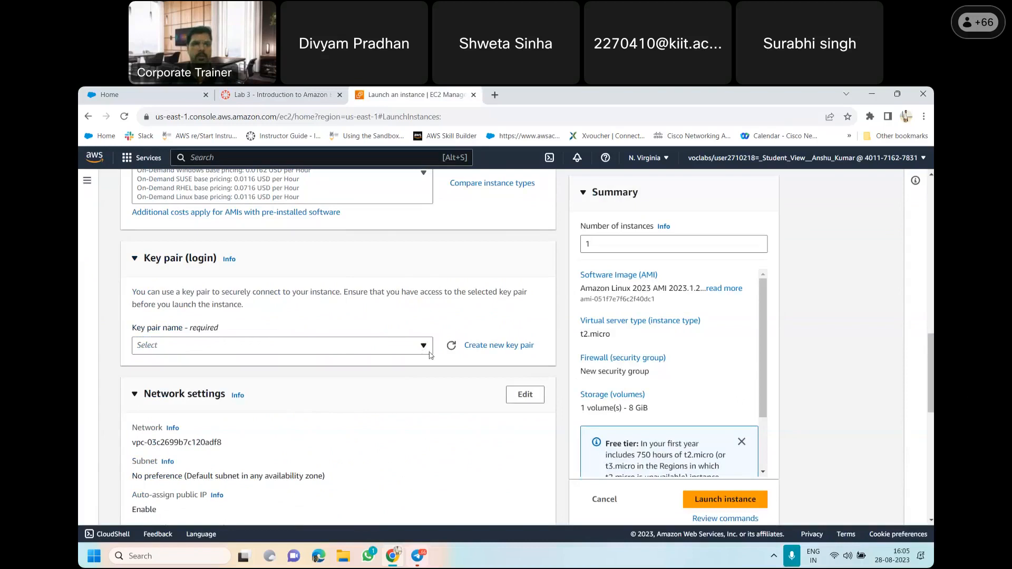
click(424, 347)
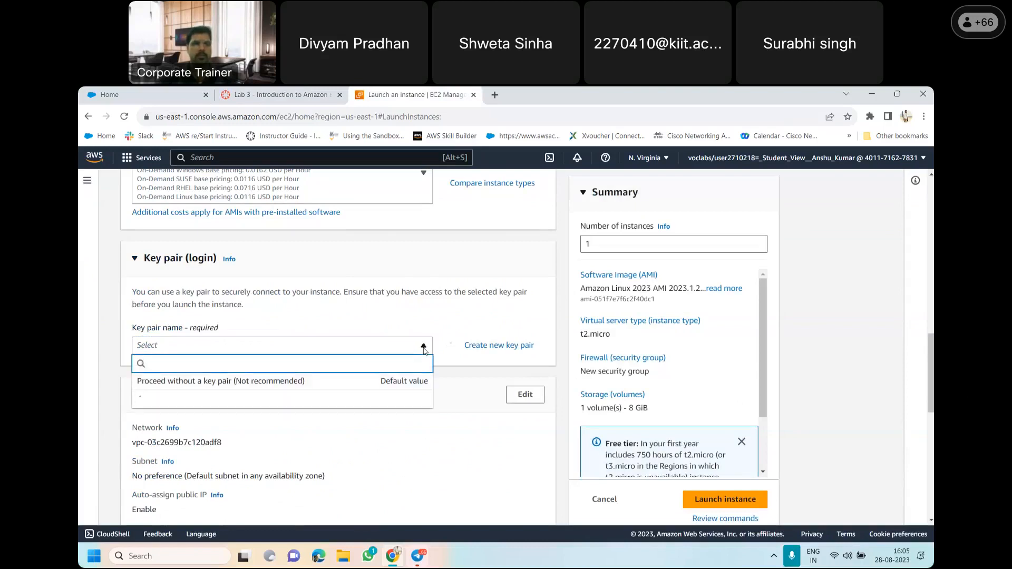
click(247, 404)
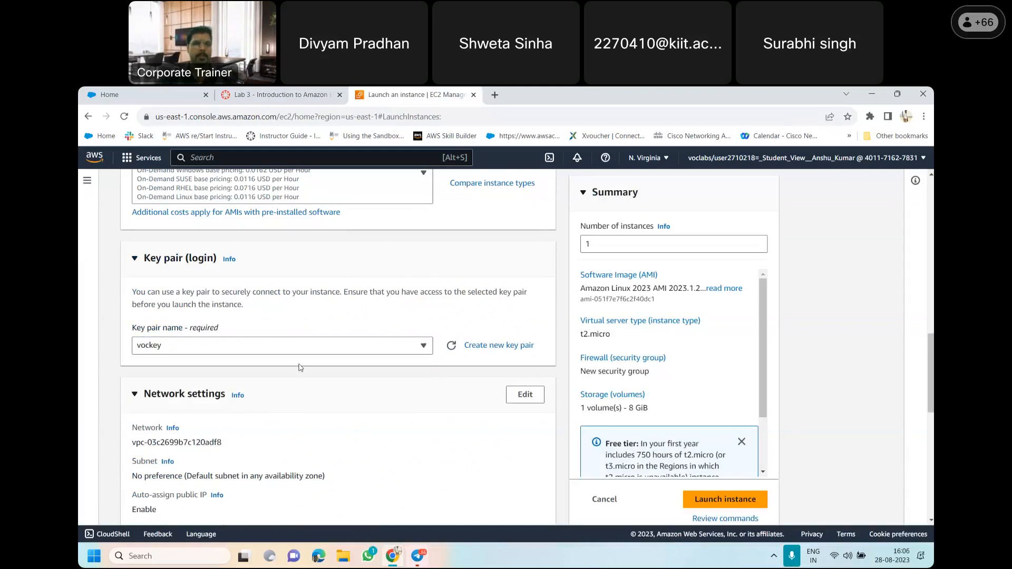
Follow items 12 and 13 of the lab instructions to edit the network settings and select Lab VPC
scroll(455, 358, down, 3)
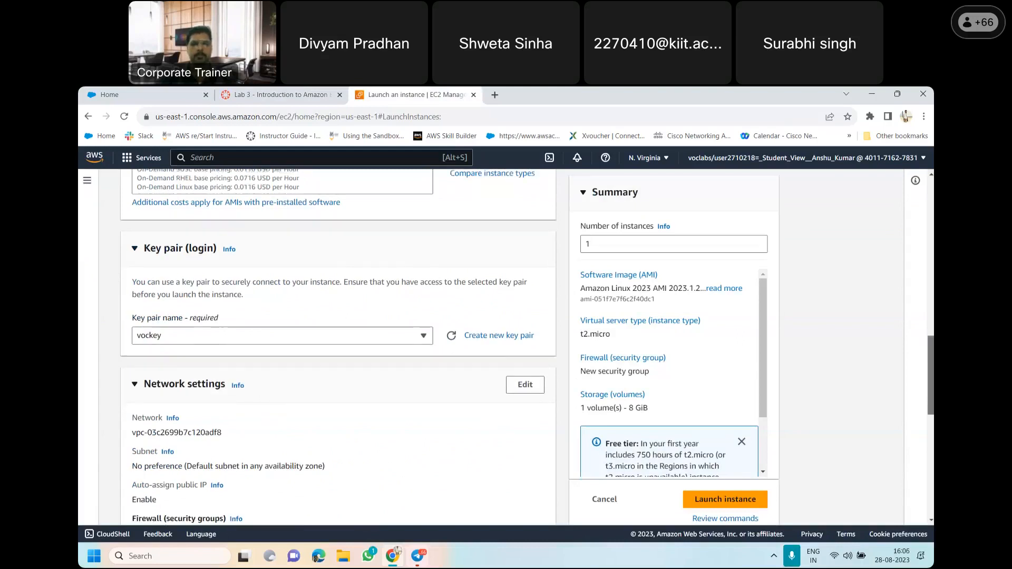
click(281, 95)
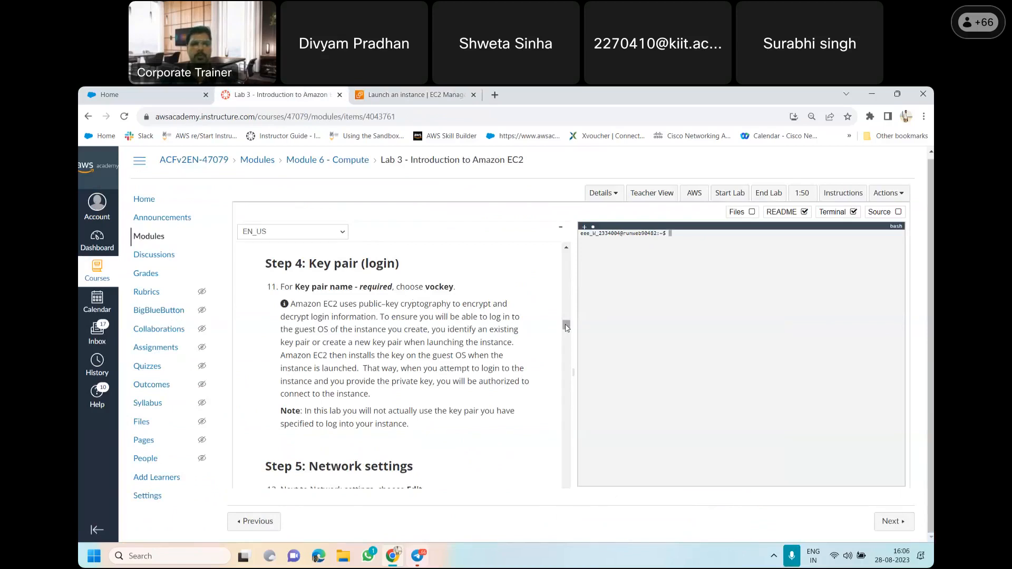
drag(567, 328, 568, 334)
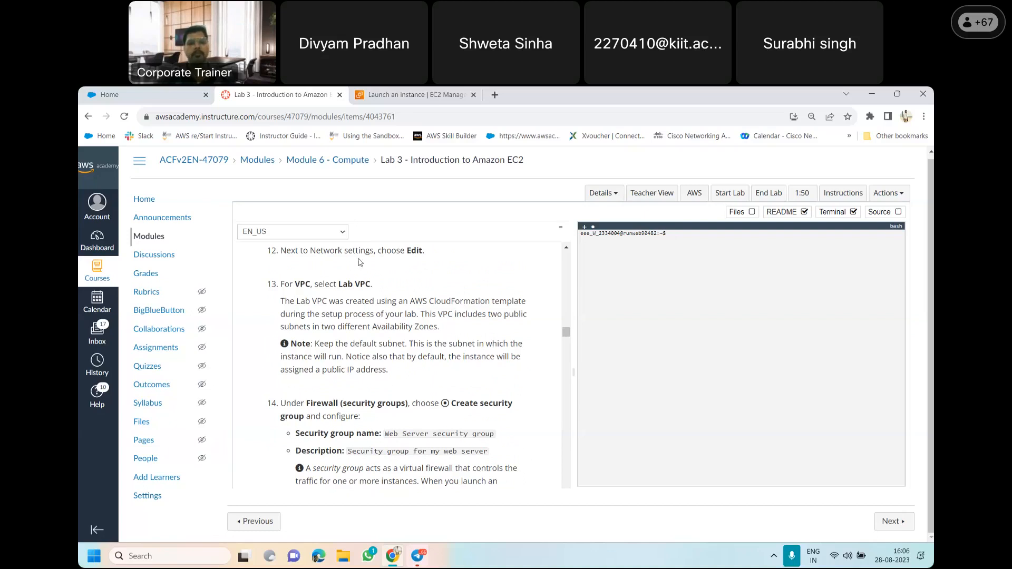
click(417, 95)
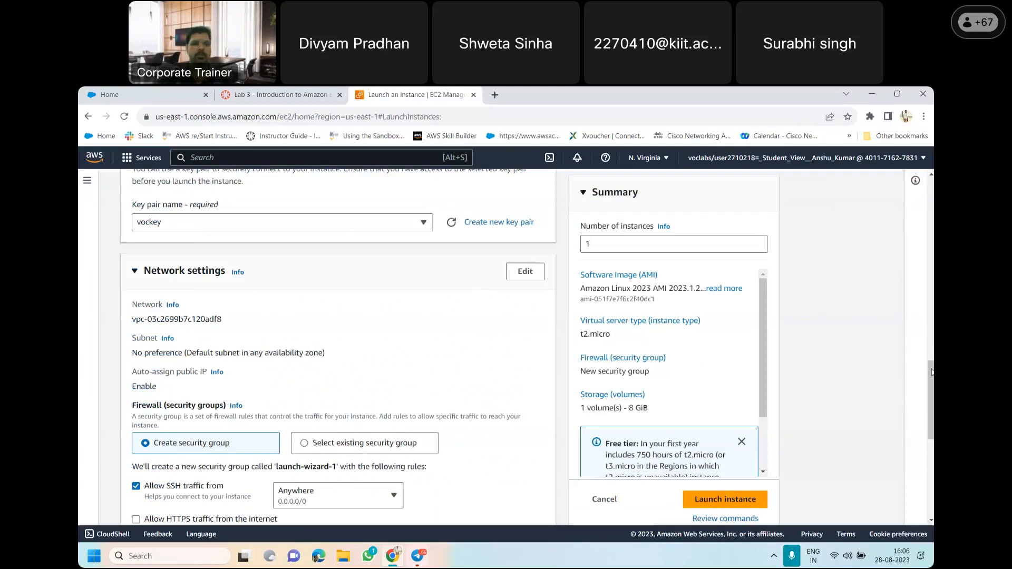
click(529, 273)
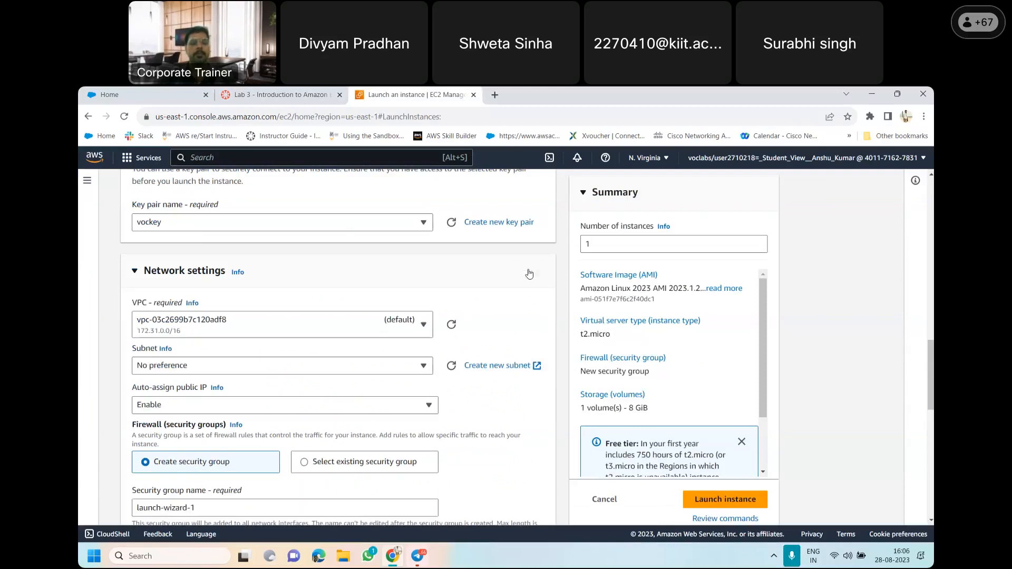
click(425, 326)
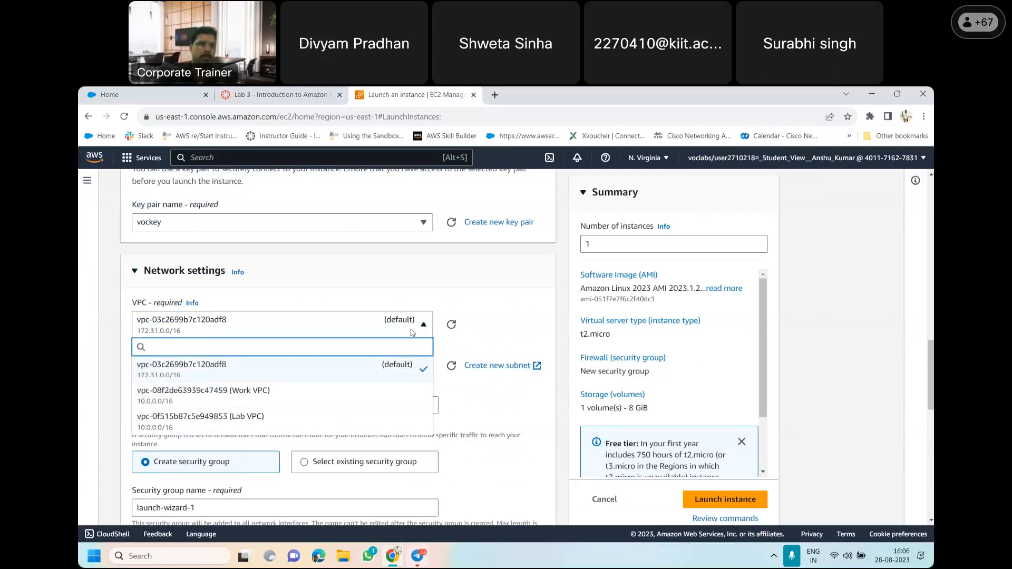
click(272, 417)
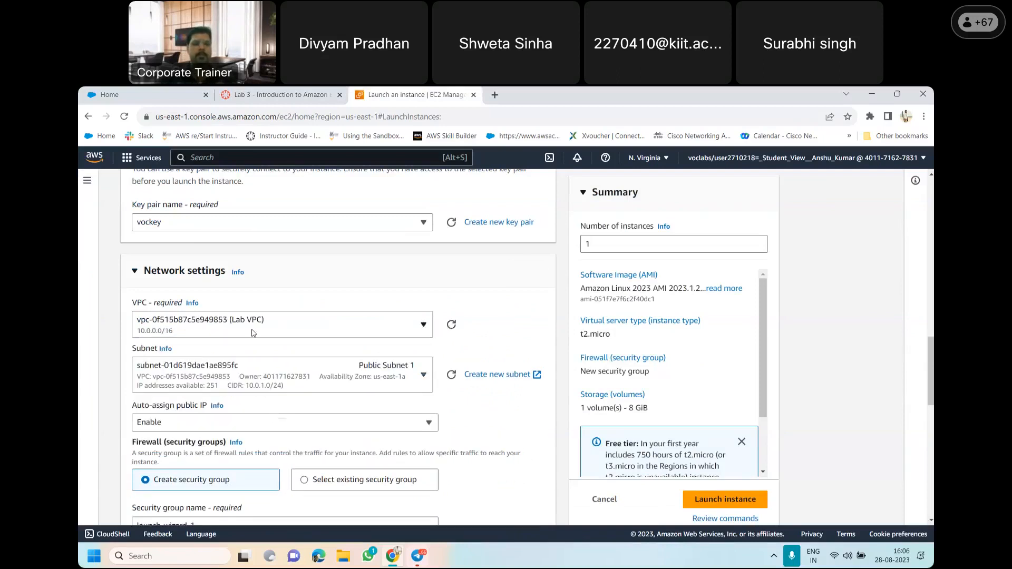
Read items 13 and 14 of the lab instructions on the default subnet and the firewall security group settings
click(268, 93)
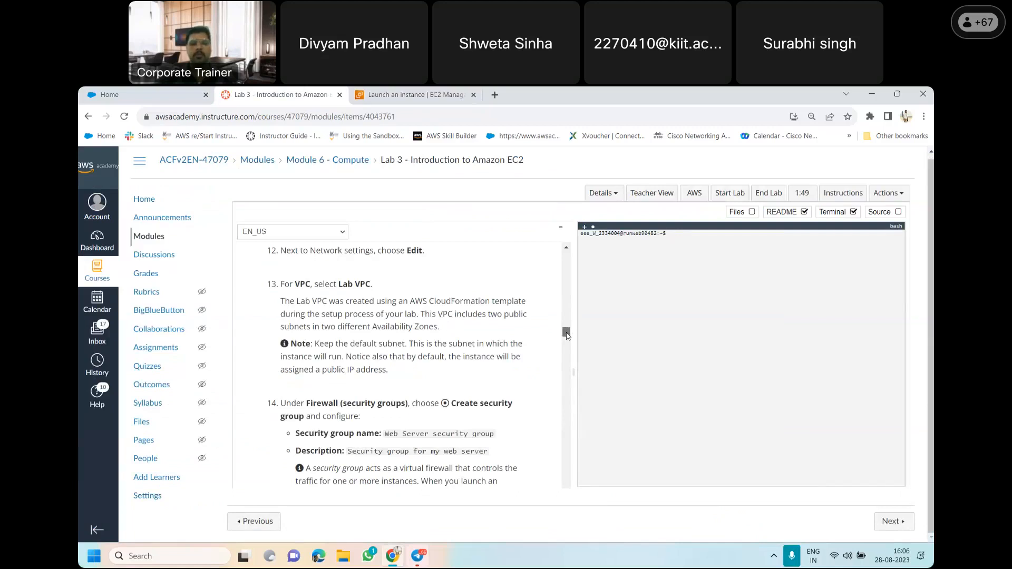
scroll(567, 335, up, 1)
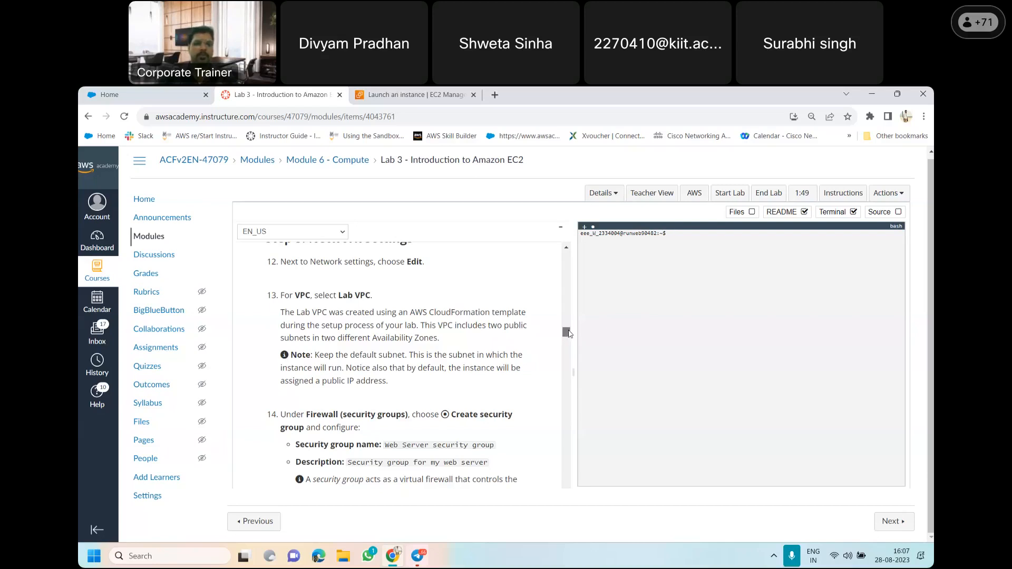
scroll(568, 336, down, 1)
scroll(568, 335, down, 2)
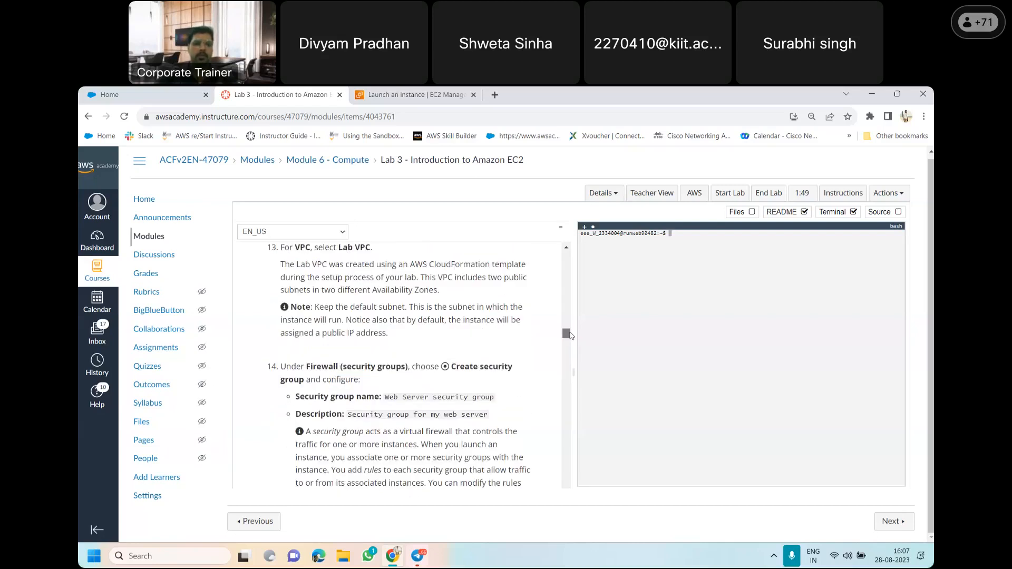
scroll(569, 335, down, 1)
scroll(569, 336, down, 2)
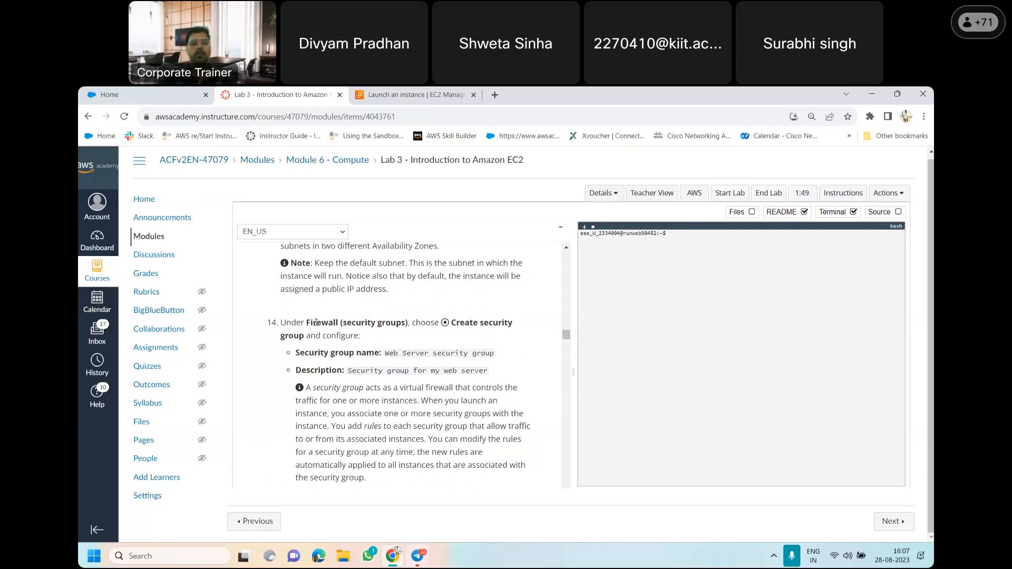
Replace the new security group's name in the launch form with "Web Server security group", copied from the lab instructions
click(372, 94)
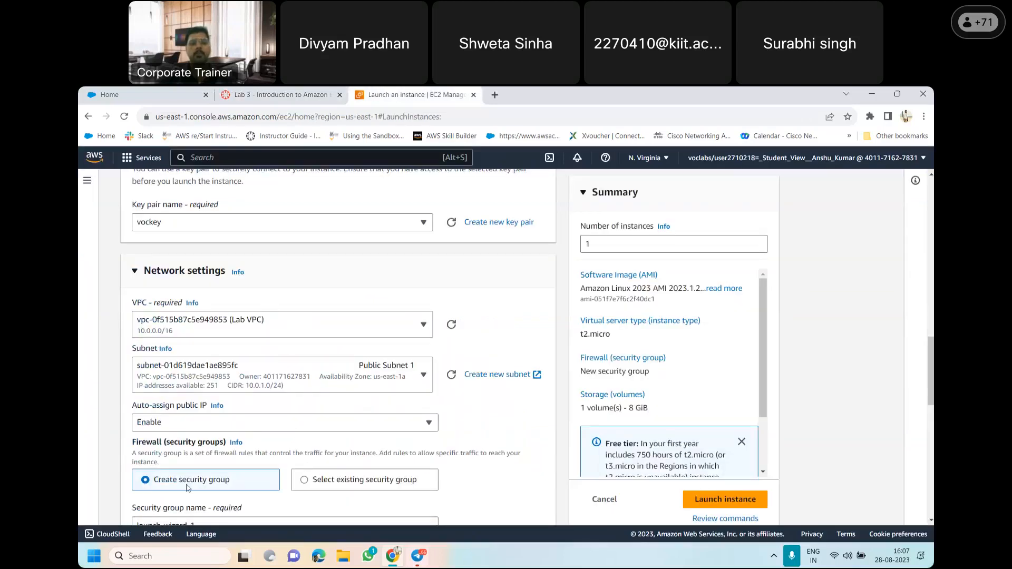
scroll(931, 369, down, 1)
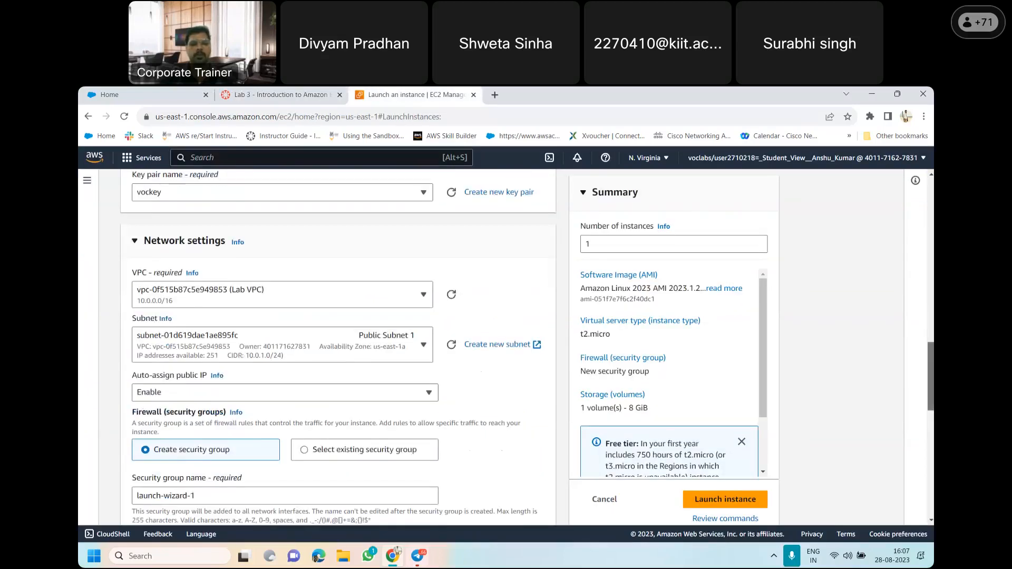
scroll(240, 338, down, 3)
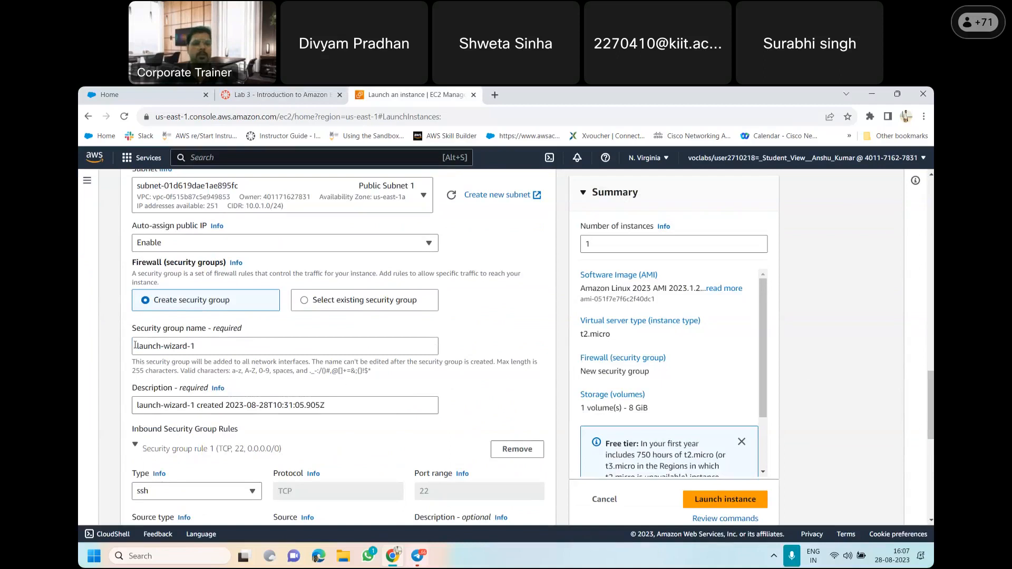
click(203, 346)
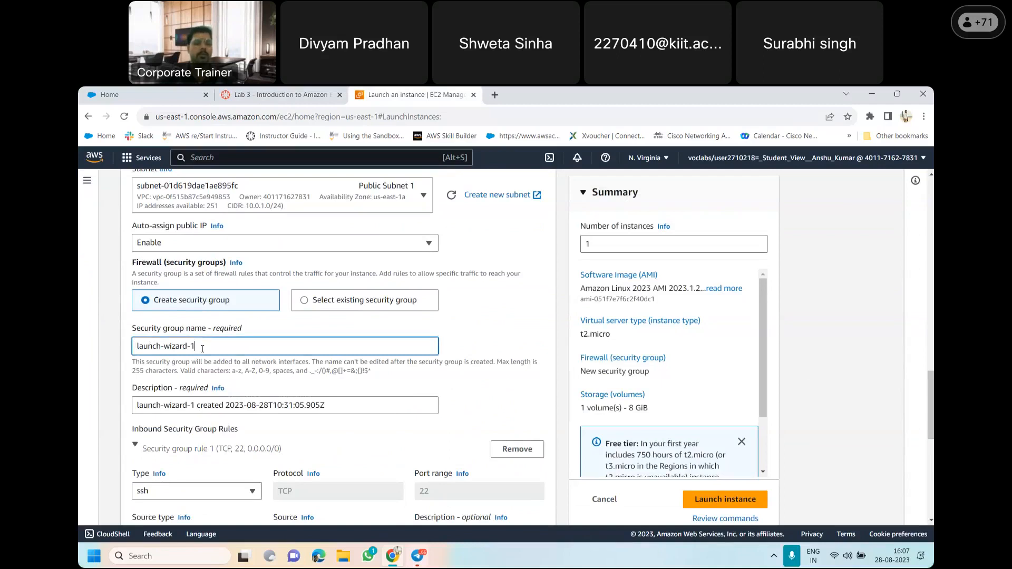
key(BackSpace)
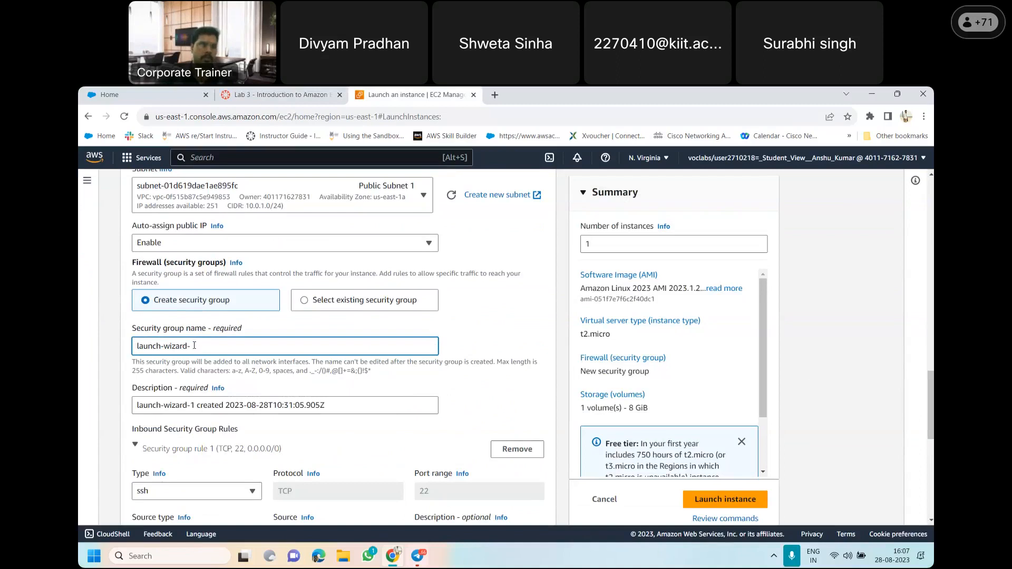
key(ctrl+a)
key(BackSpace)
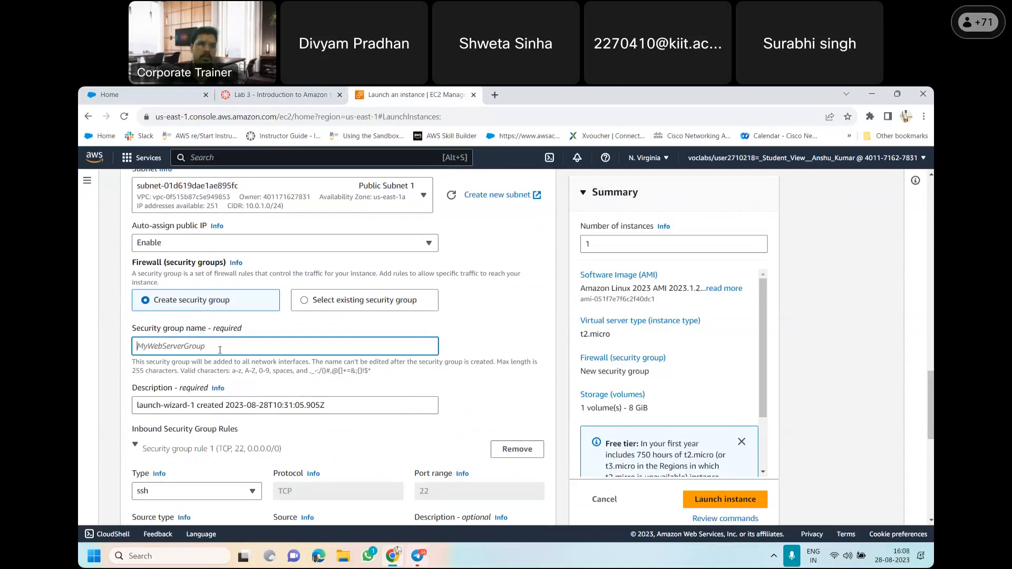
click(295, 94)
drag(387, 353, 504, 356)
key(ctrl+c)
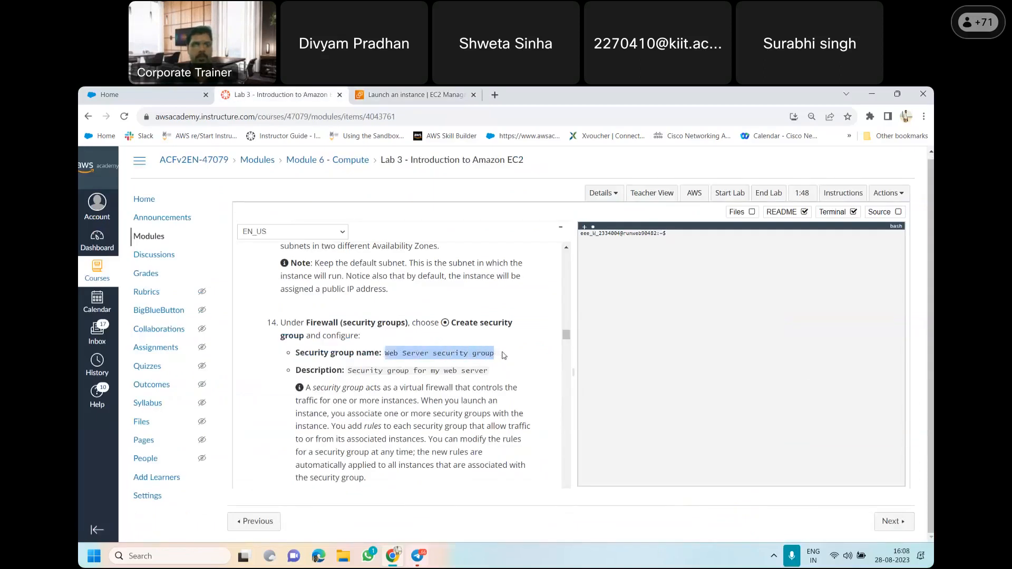
click(380, 95)
key(ctrl+v)
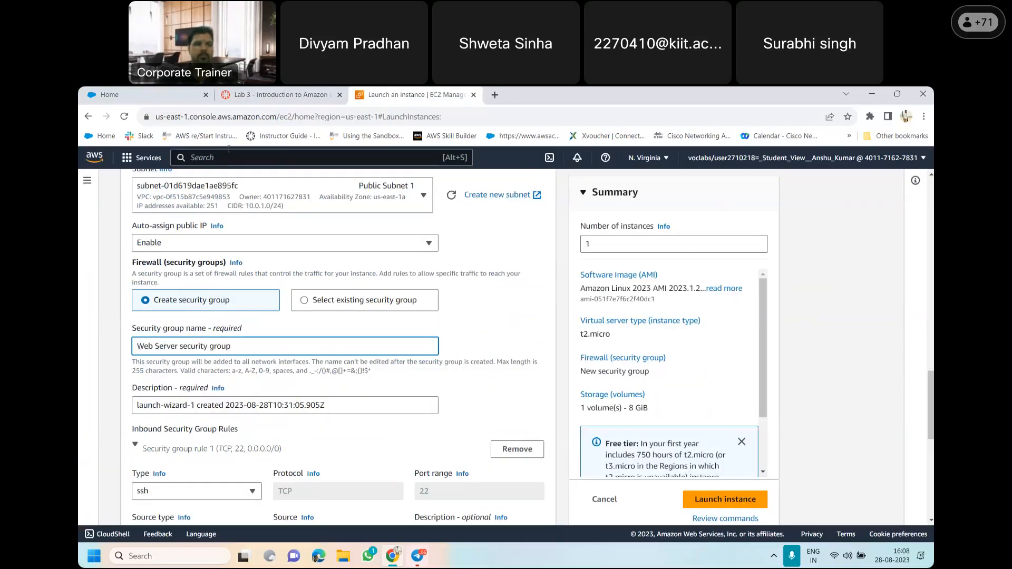
Replace the security group's description with "Security group for my web server", copied from the lab instructions
click(266, 94)
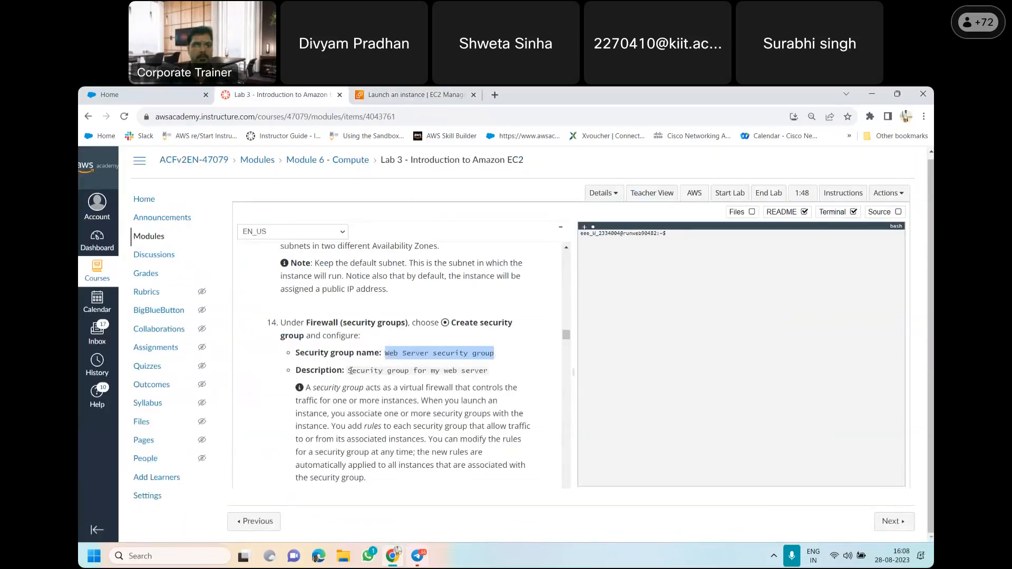
click(351, 371)
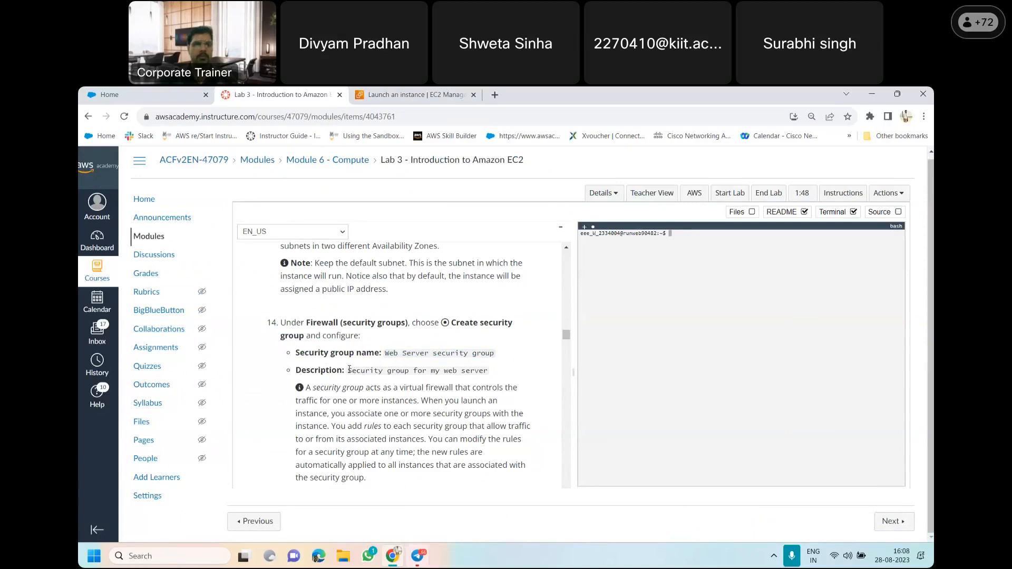
drag(348, 371, 494, 378)
key(ctrl+c)
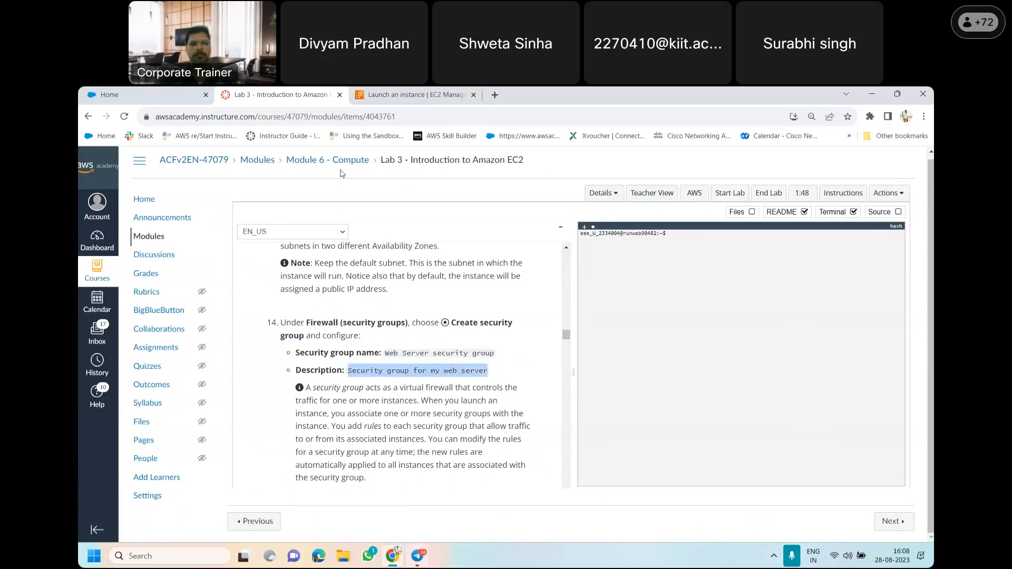
click(371, 94)
click(334, 407)
key(BackSpace)
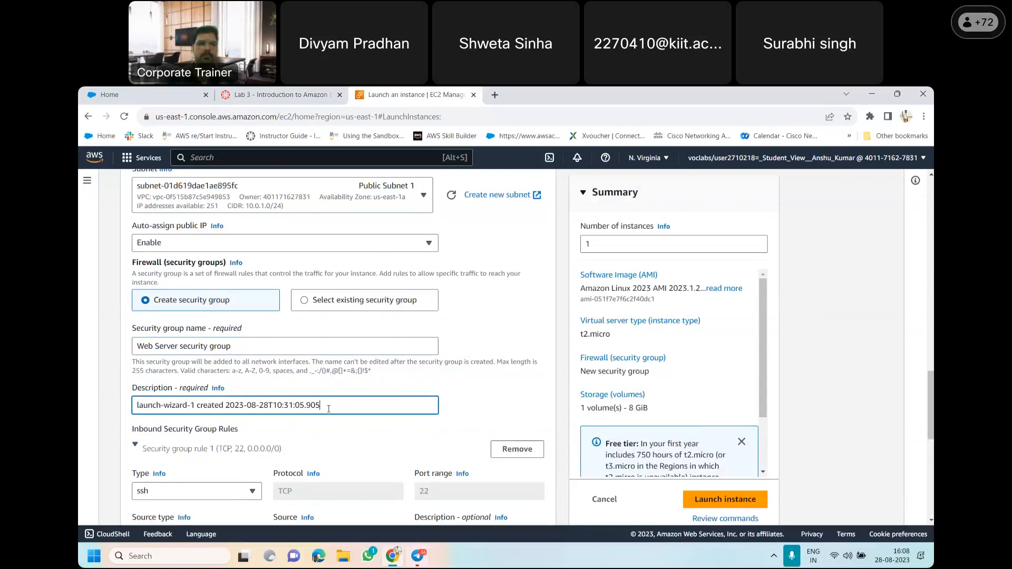
key(BackSpace)
key(BackSpace)
key(BackSpace)
key(BackSpace)
key(BackSpace)
key(BackSpace)
key(BackSpace)
key(BackSpace)
key(BackSpace)
key(BackSpace)
key(BackSpace)
key(BackSpace)
key(BackSpace)
key(BackSpace)
key(BackSpace)
key(BackSpace)
key(BackSpace)
key(BackSpace)
key(BackSpace)
key(BackSpace)
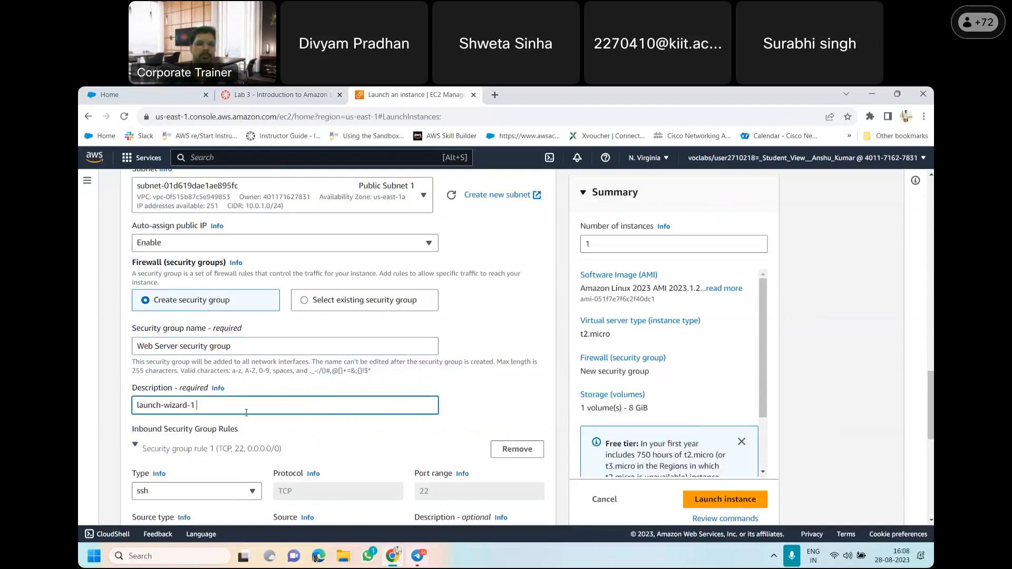
key(BackSpace)
key(BackSpace)
key(BackSpace)
key(BackSpace)
key(BackSpace)
key(BackSpace)
key(BackSpace)
key(BackSpace)
key(BackSpace)
key(BackSpace)
key(BackSpace)
key(BackSpace)
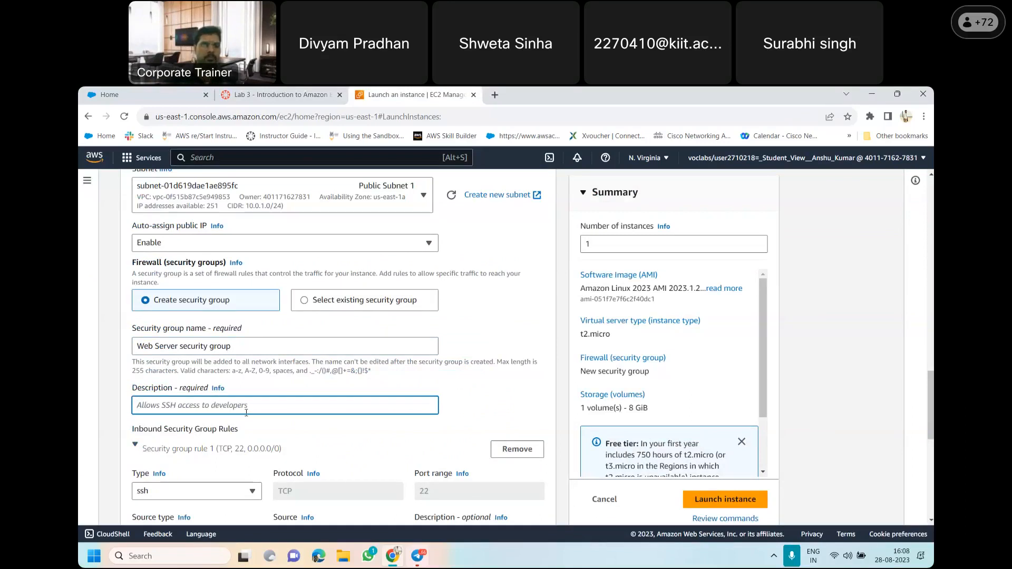
key(ctrl+v)
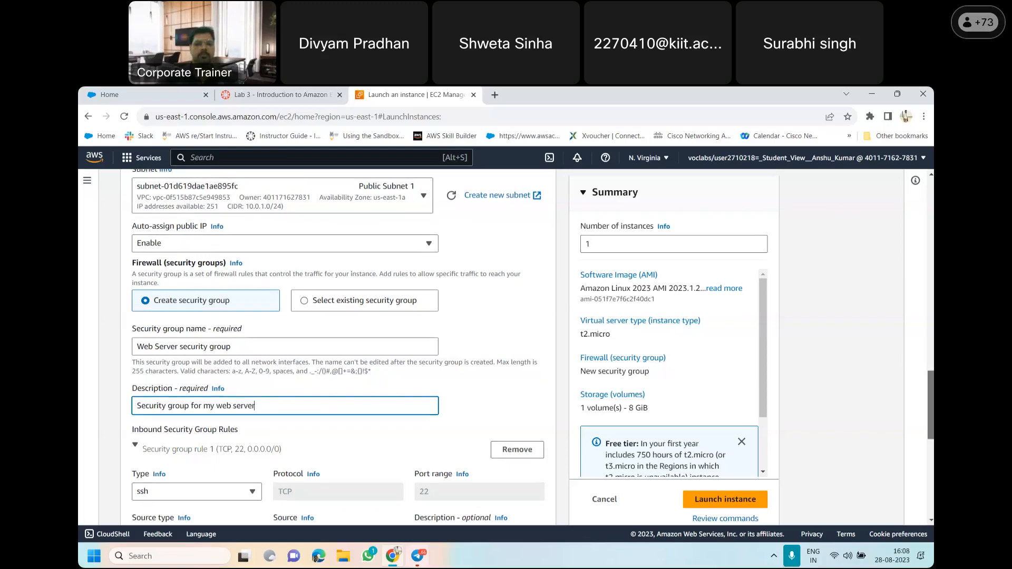
Follow the rest of item 14 in the lab instructions and remove the existing SSH inbound rule from the security group
scroll(346, 357, down, 3)
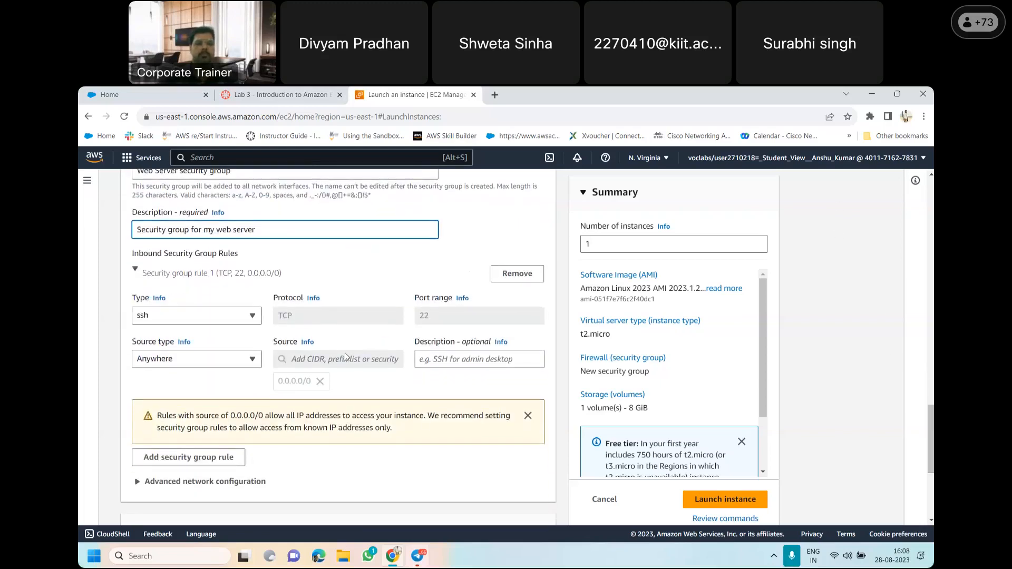
click(265, 91)
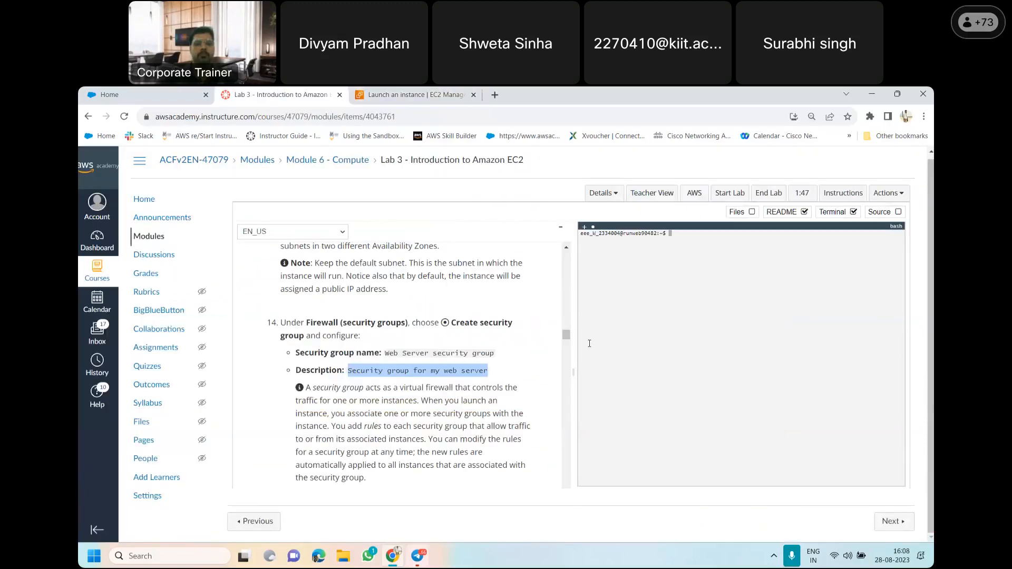
drag(566, 338, 568, 343)
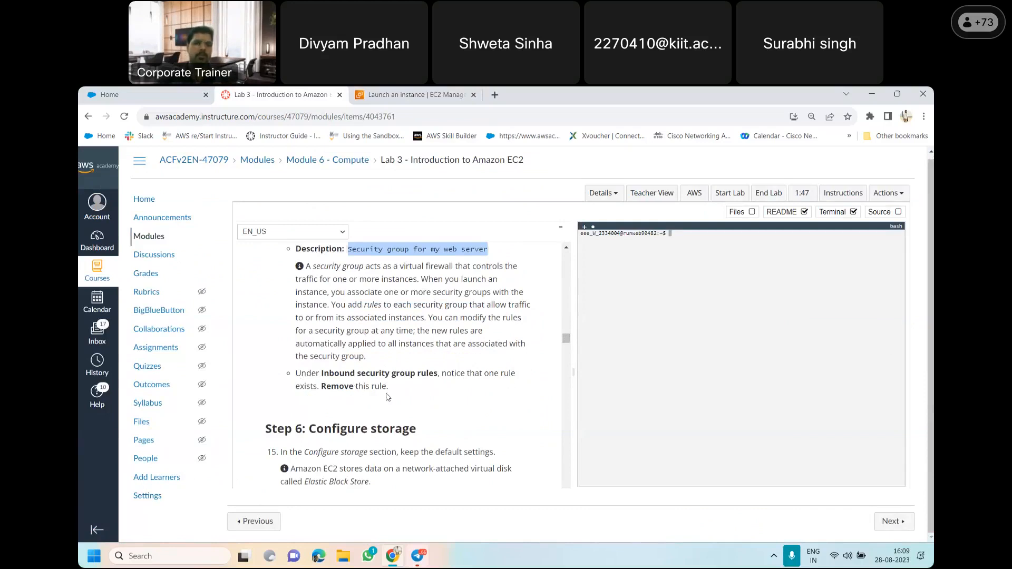
click(372, 93)
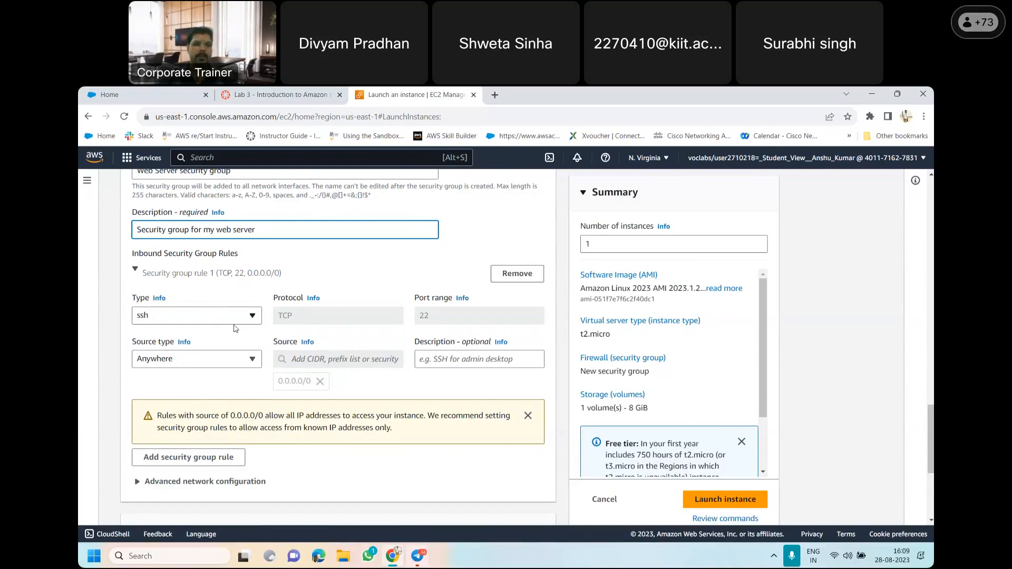
click(252, 317)
click(248, 298)
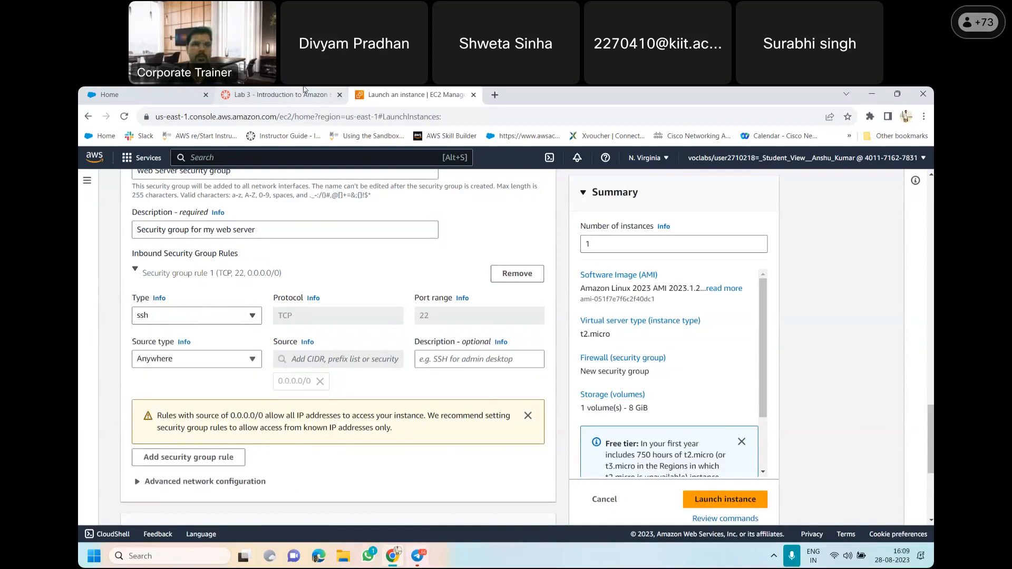
click(280, 94)
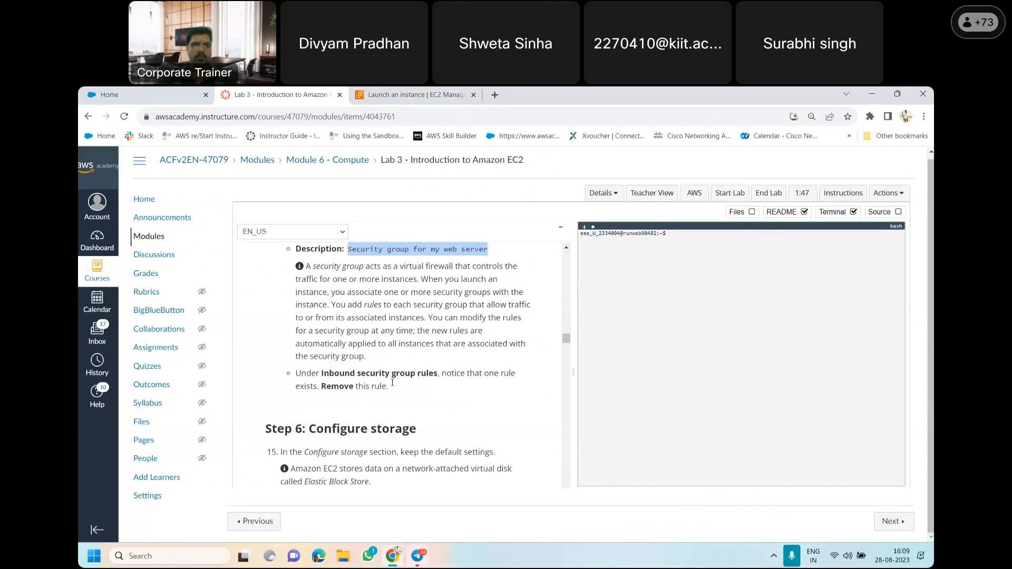
click(376, 92)
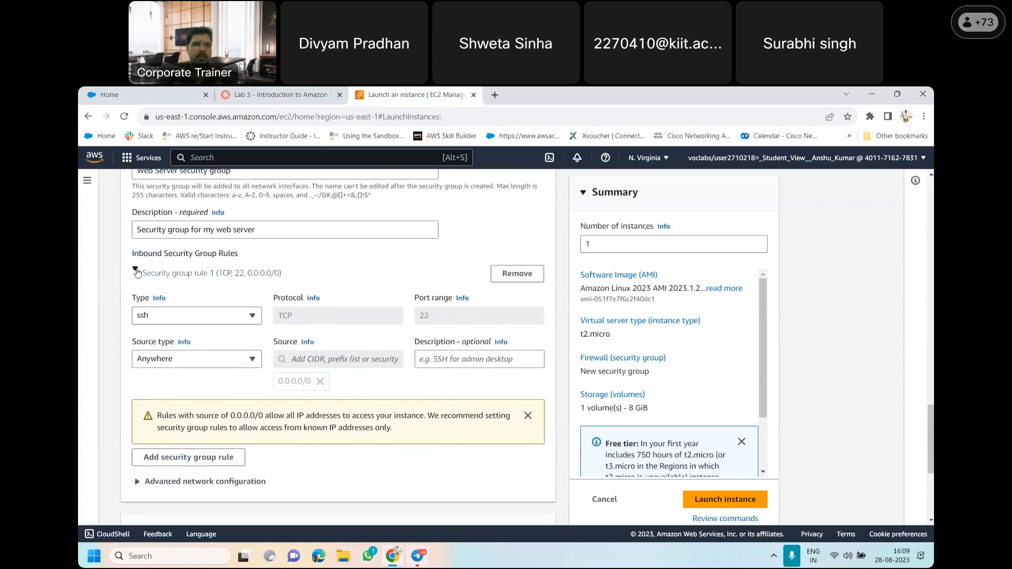
click(136, 271)
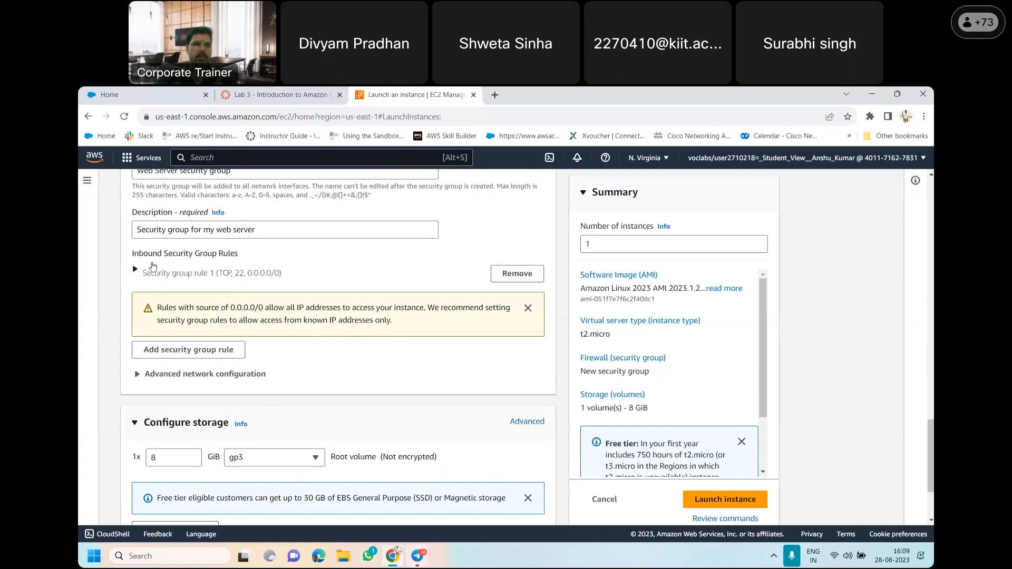
click(518, 274)
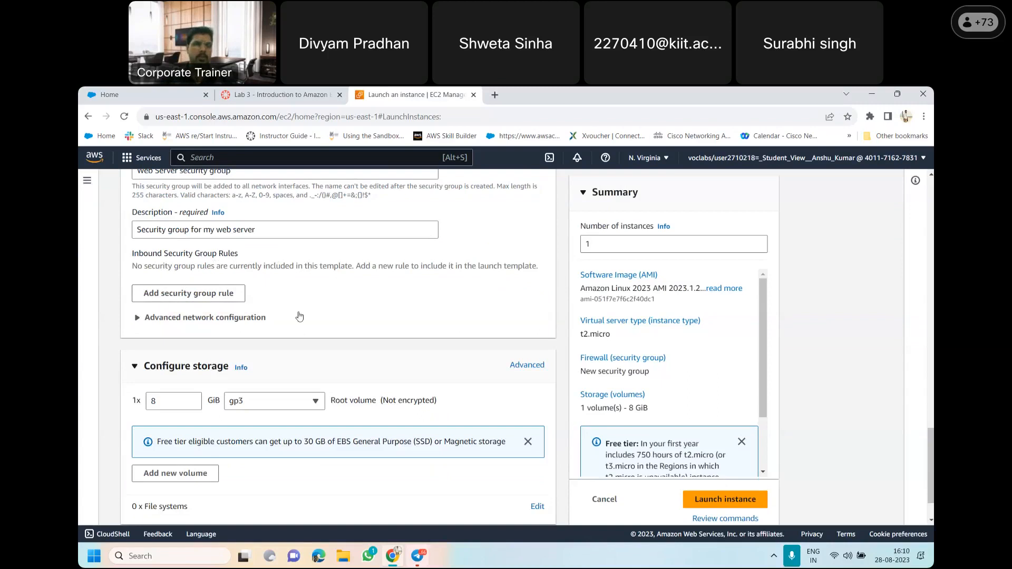
Read Step 6 of the lab instructions on Elastic Block Store and check the launch form's storage section, keeping the default settings
click(277, 94)
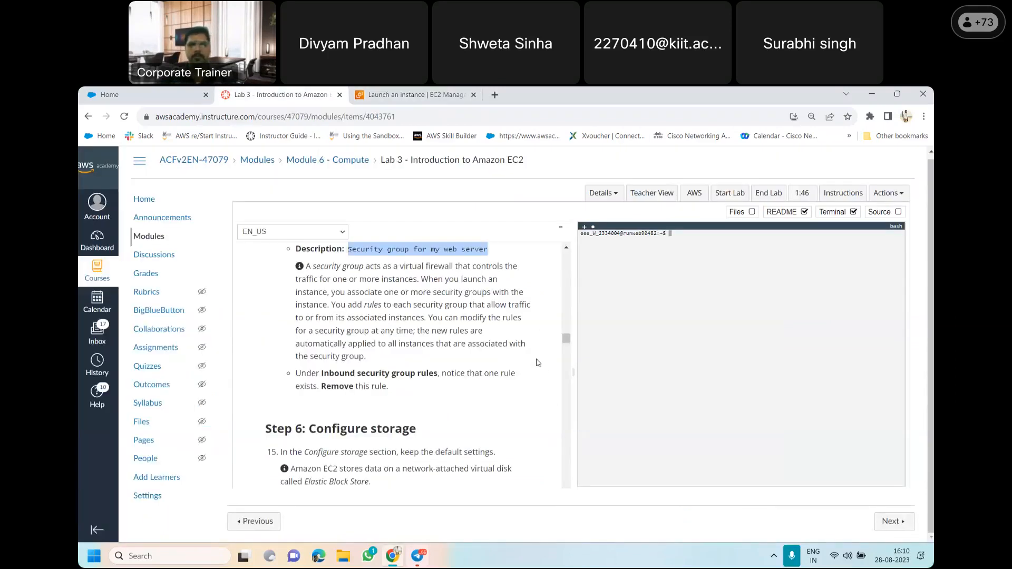
drag(566, 340, 567, 348)
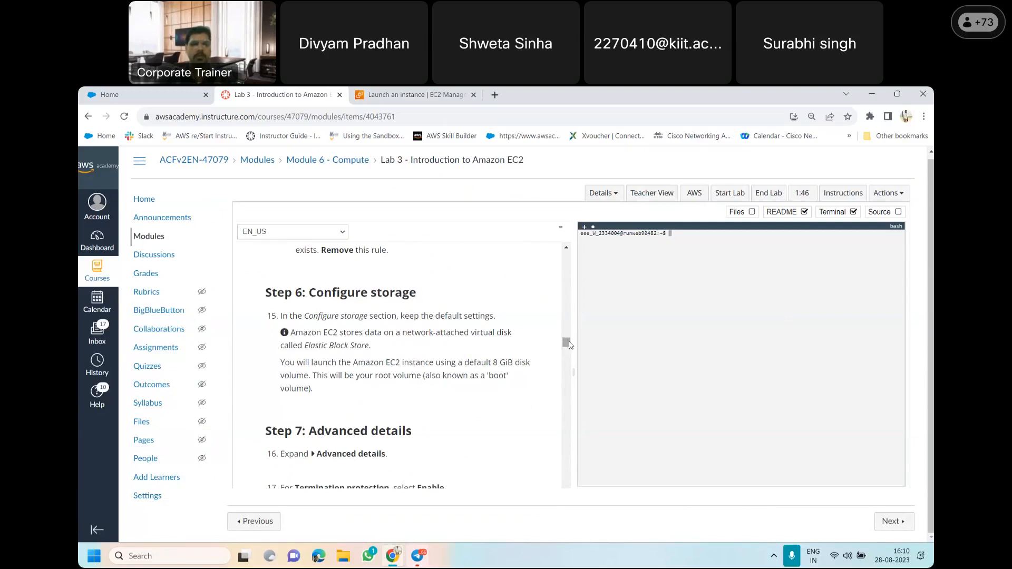
drag(569, 342, 570, 342)
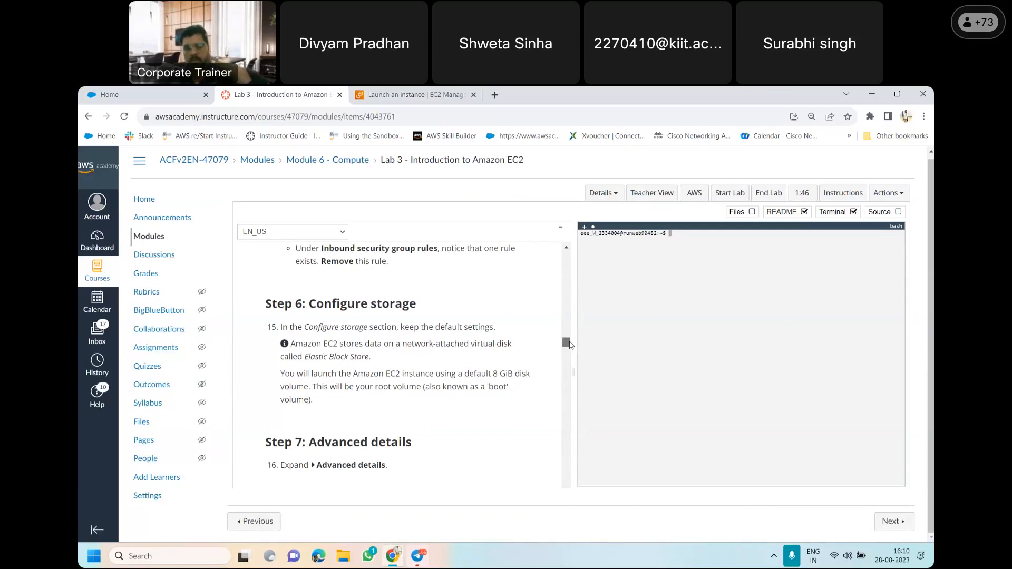
scroll(570, 344, down, 1)
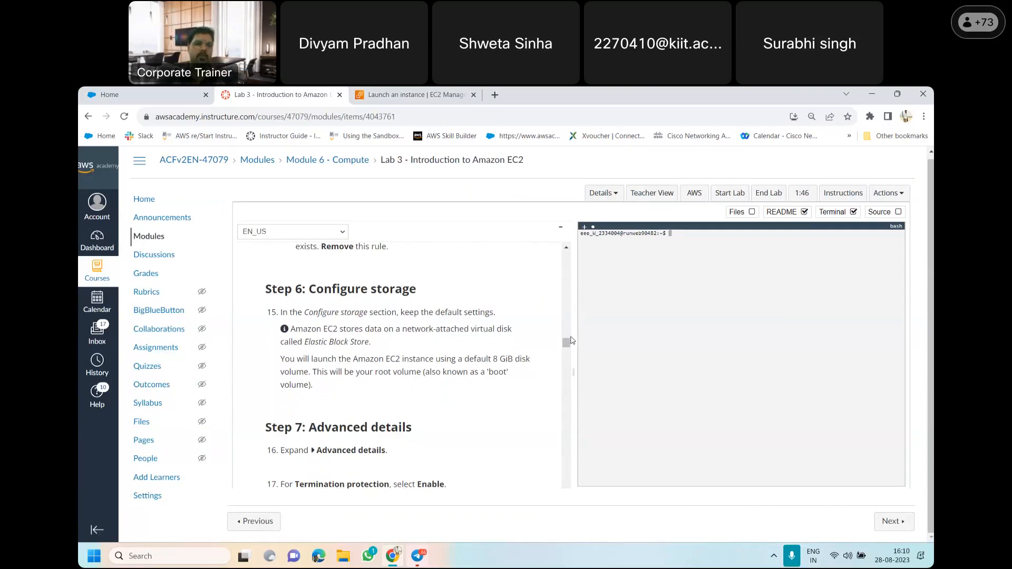
drag(304, 343, 369, 344)
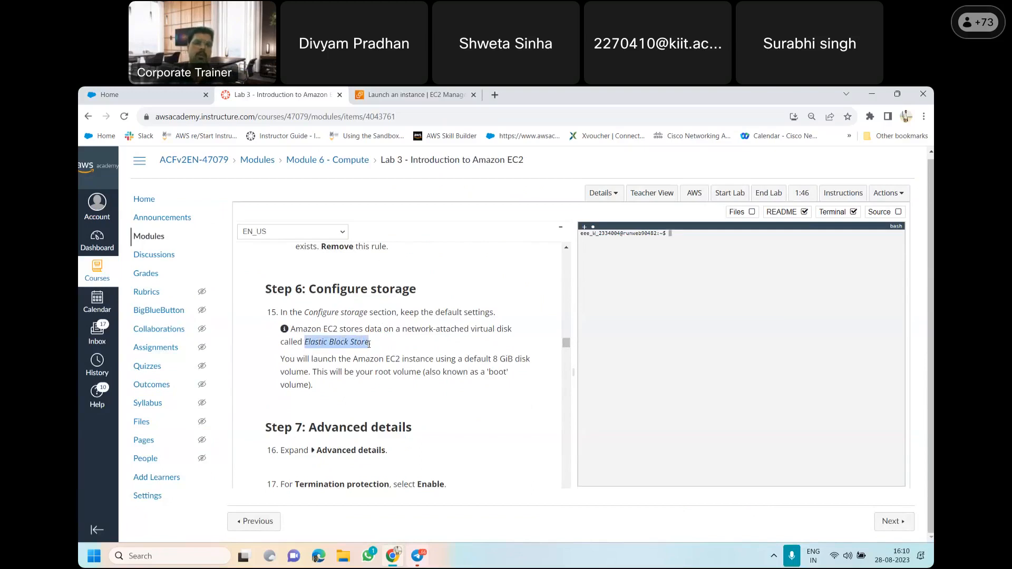
click(390, 346)
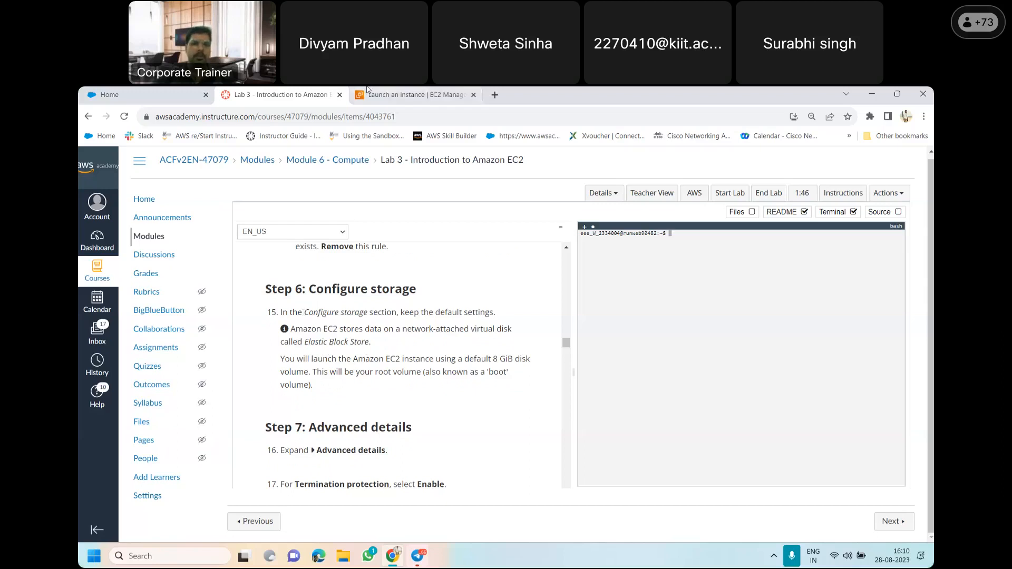
click(411, 94)
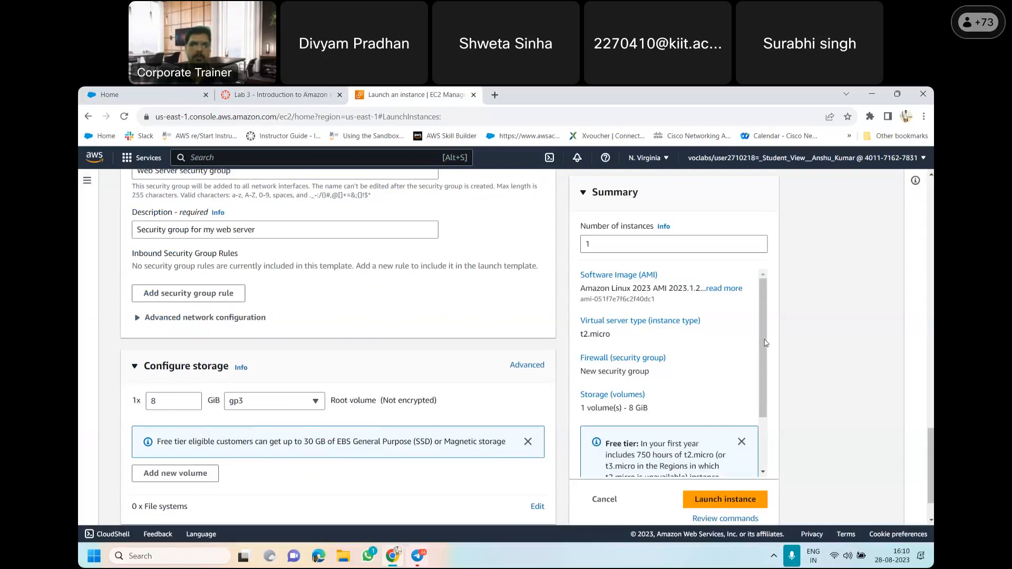
Review the rest of the launch form's storage section and the instance summary down to the free tier note
scroll(767, 348, down, 1)
scroll(337, 343, down, 1)
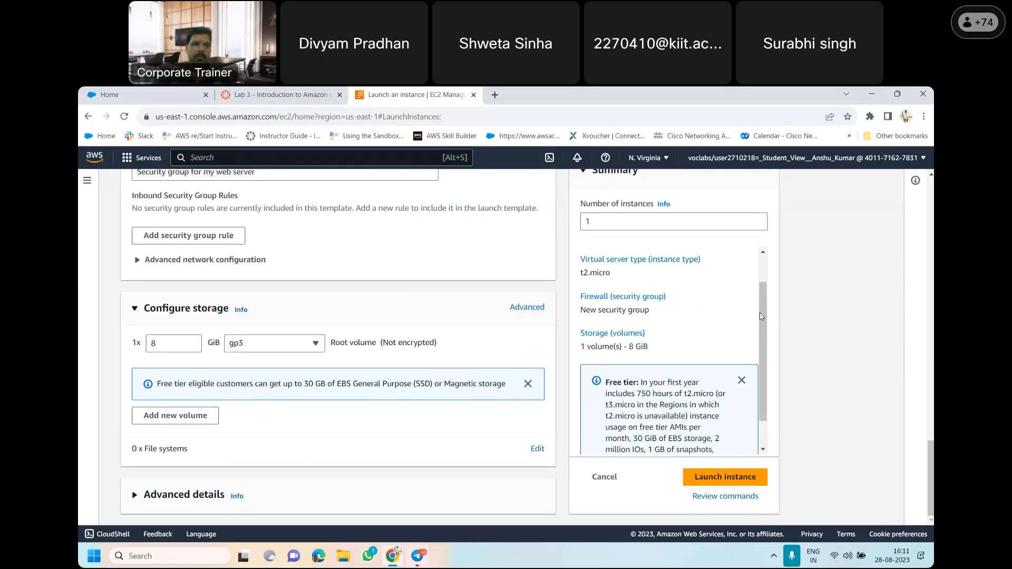
drag(760, 312, 761, 343)
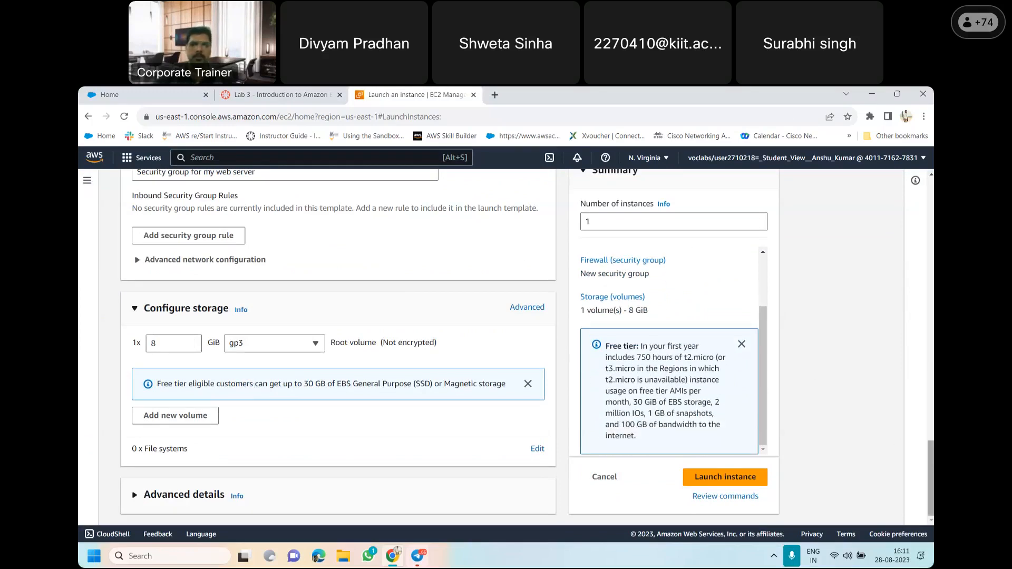
Read Step 7 of the lab instructions and expand the Advanced details section of the launch form
click(304, 91)
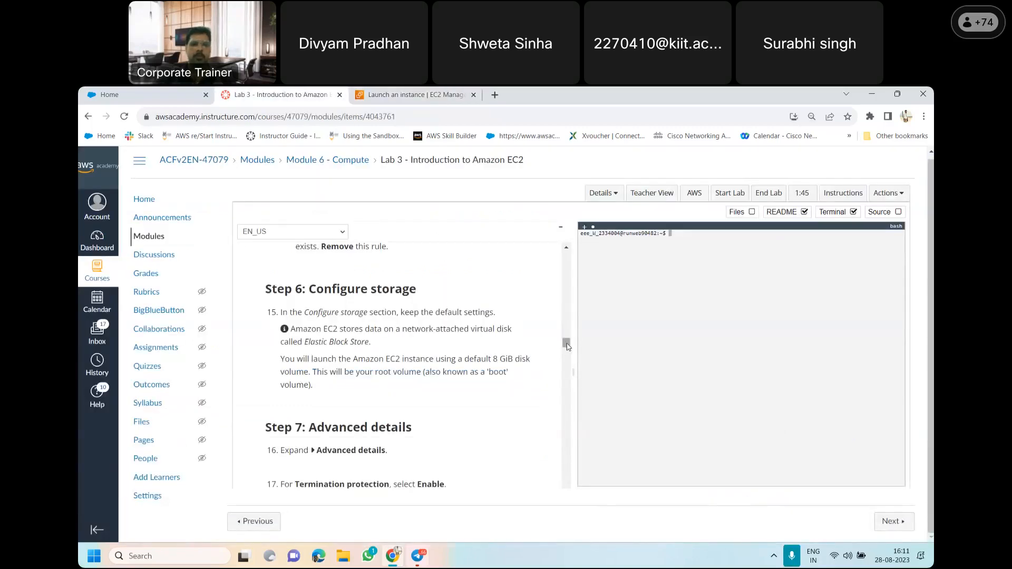
drag(567, 345, 567, 349)
scroll(568, 350, down, 2)
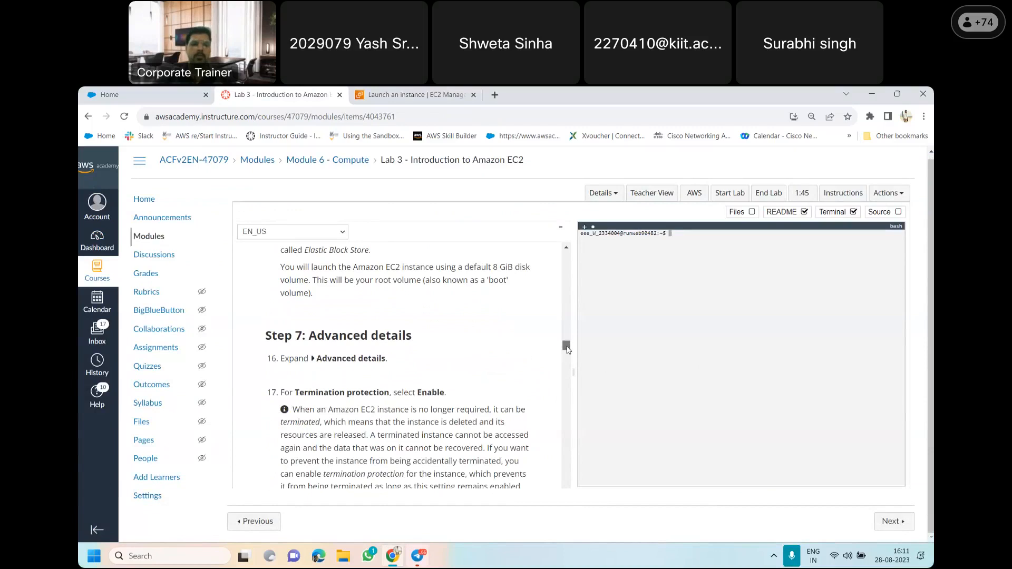
scroll(568, 350, down, 1)
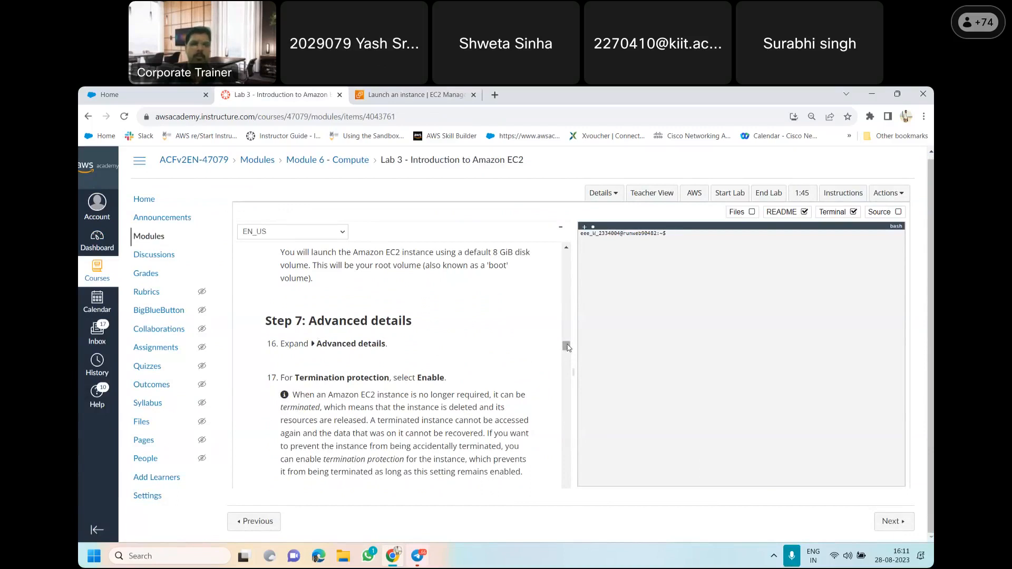
scroll(568, 349, down, 3)
click(369, 92)
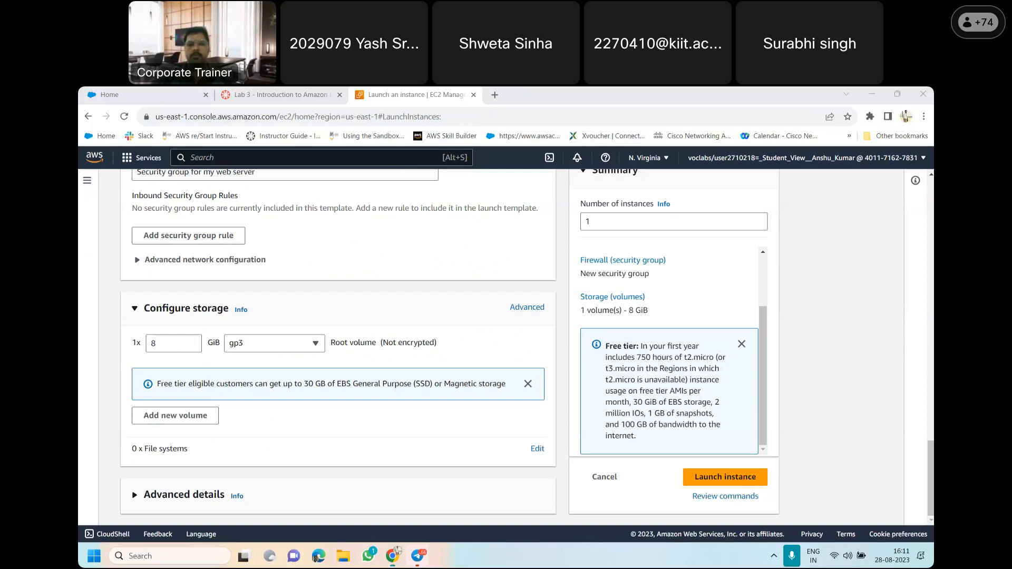
click(189, 500)
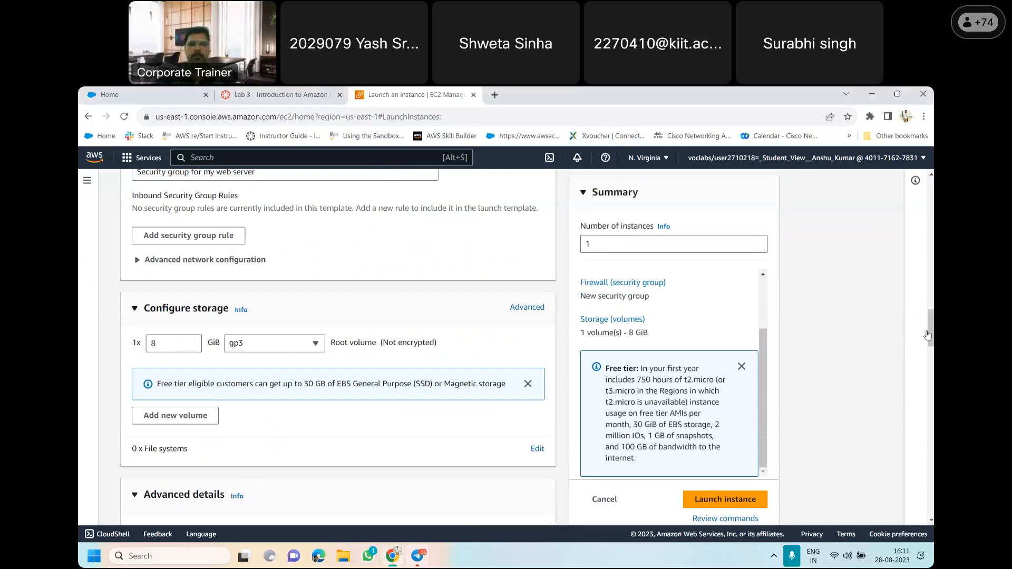
scroll(931, 327, down, 4)
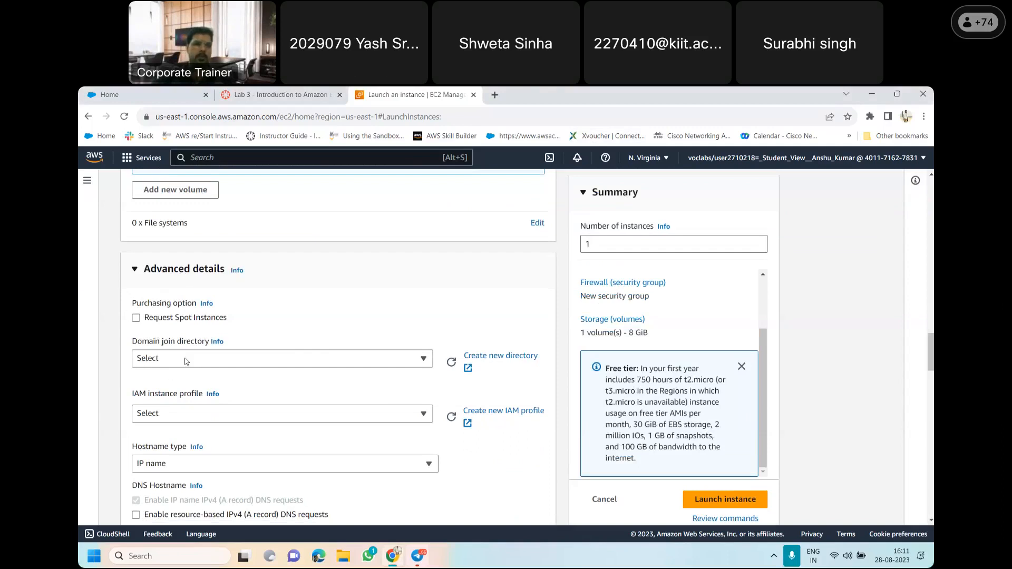
Check items 17 and 18 of the lab instructions and set Termination protection to Enable in the launch form
click(291, 91)
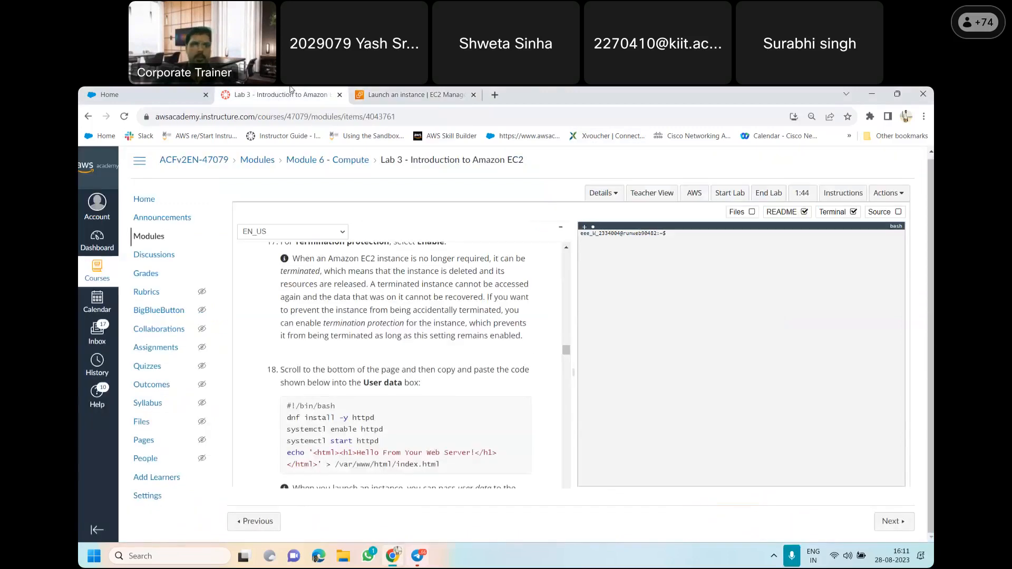
drag(568, 352, 567, 348)
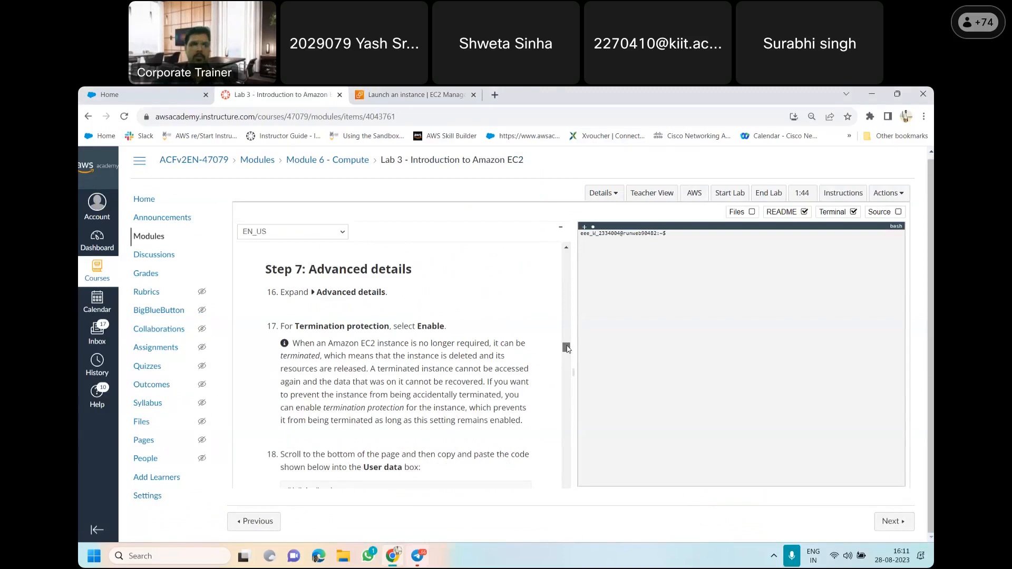
drag(567, 348, 567, 354)
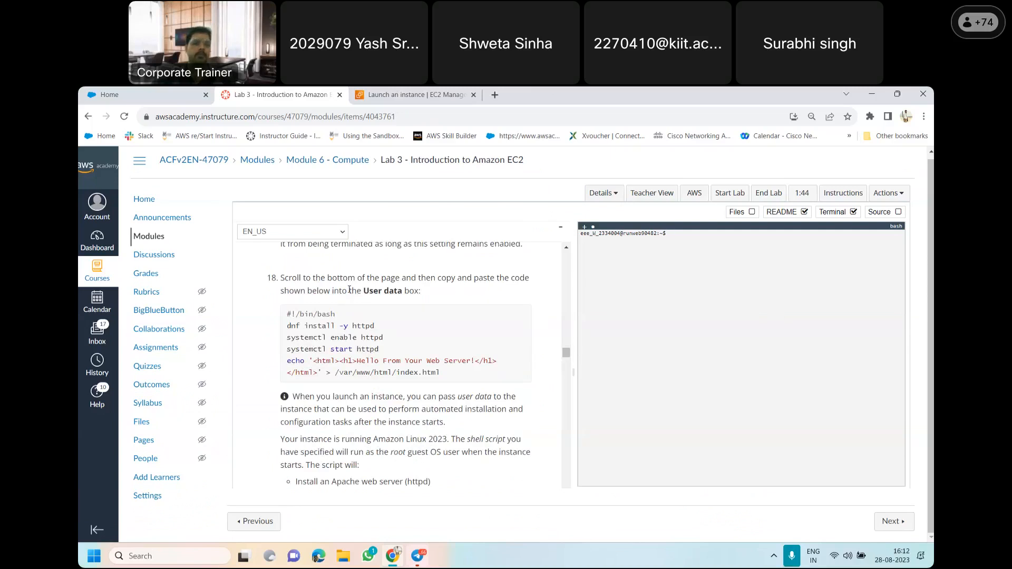
click(375, 93)
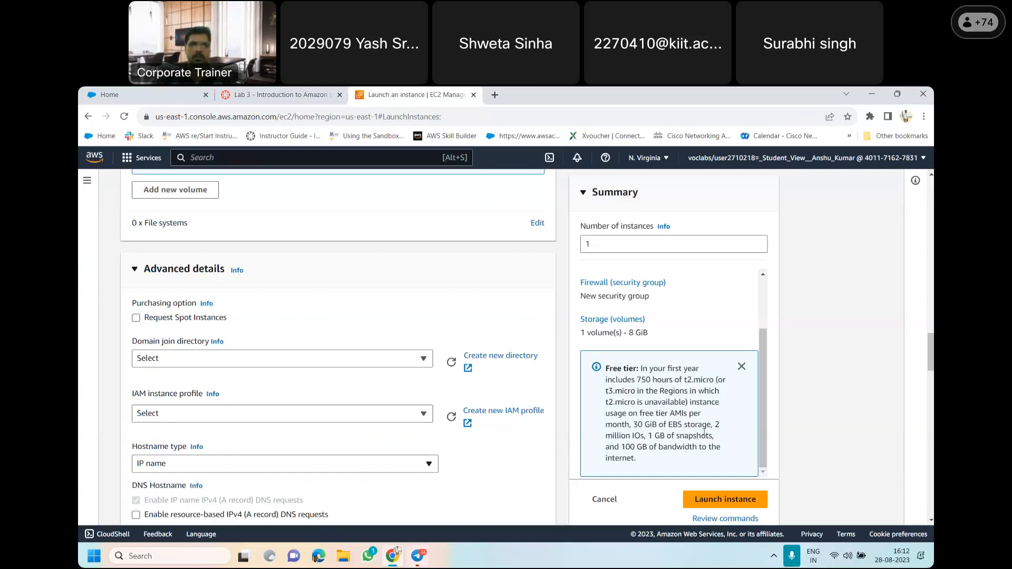
scroll(932, 358, down, 3)
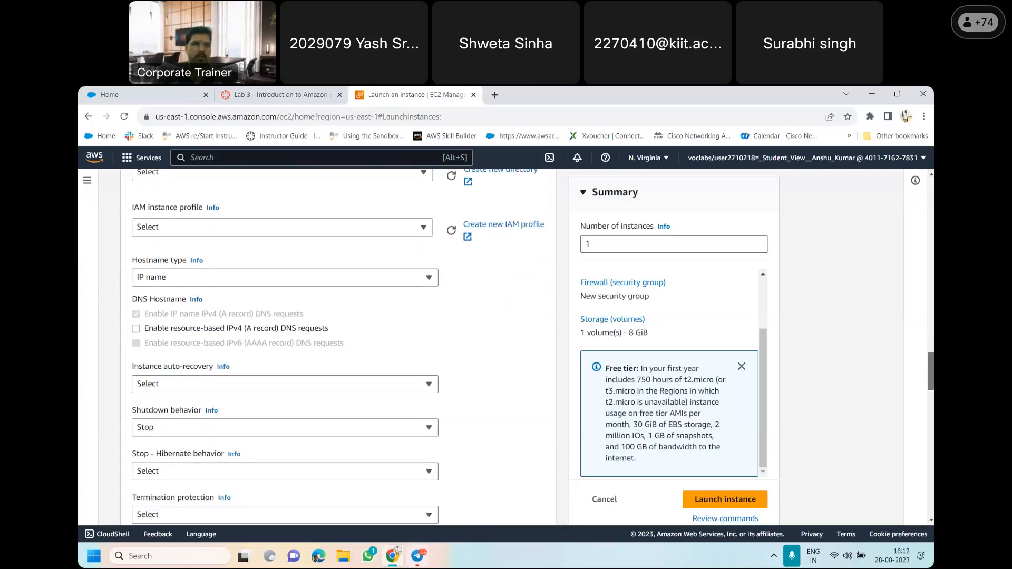
scroll(337, 348, down, 2)
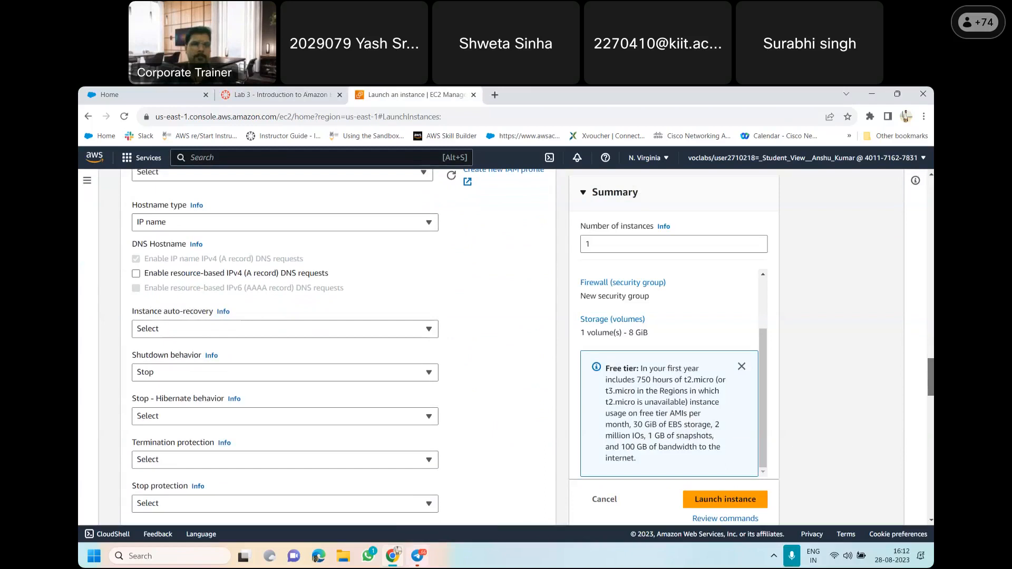
scroll(166, 310, down, 2)
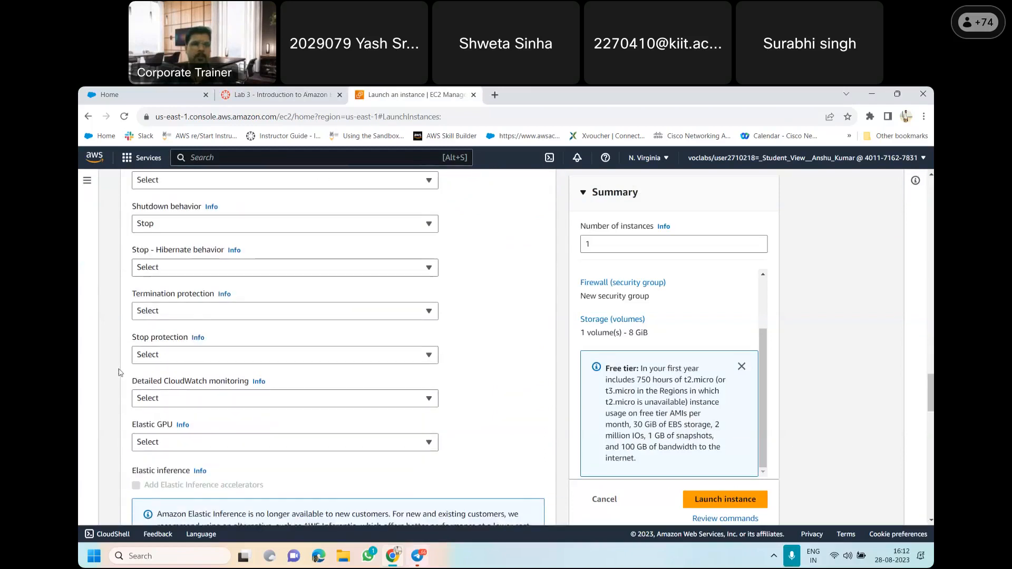
click(182, 312)
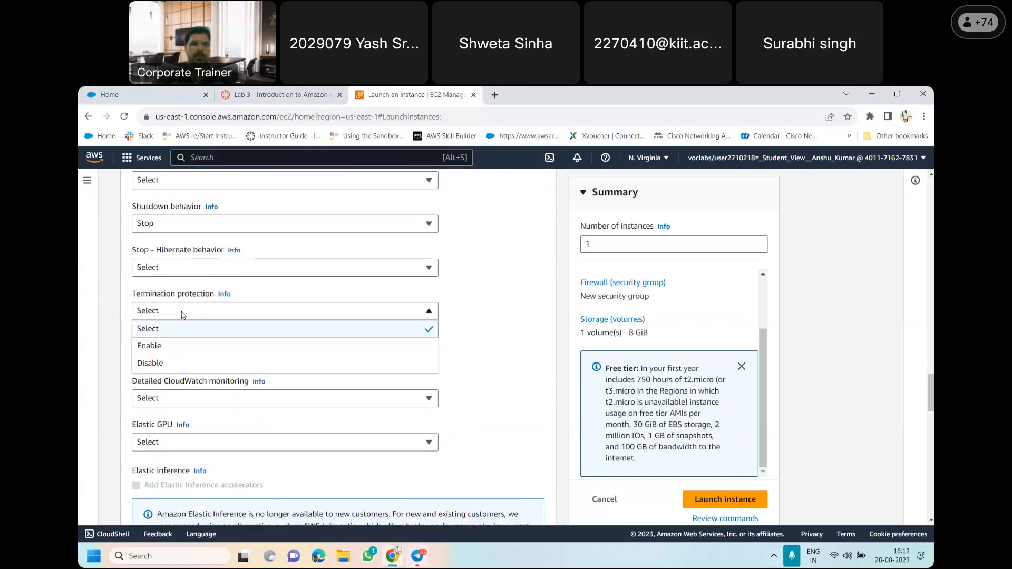
click(160, 351)
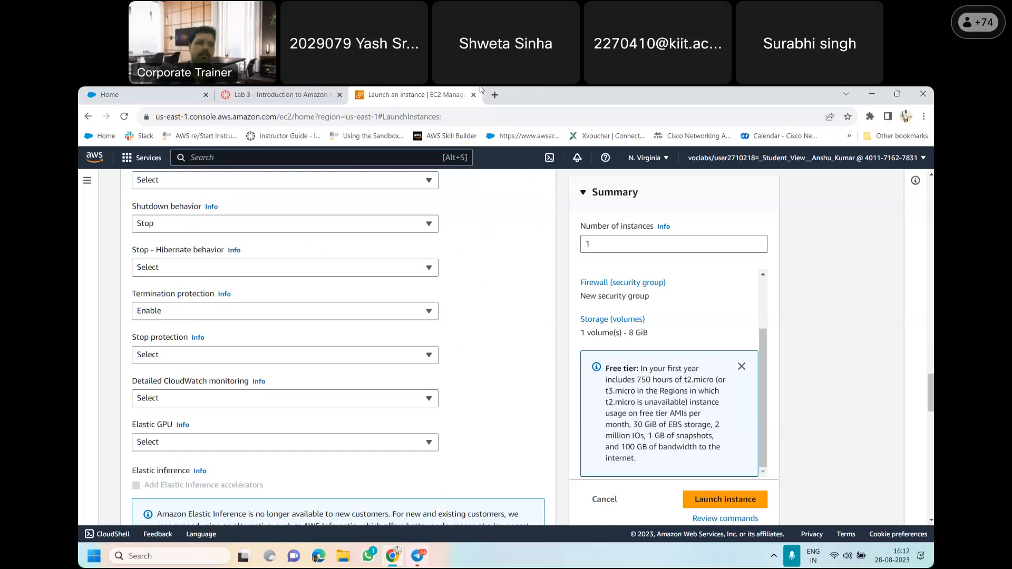
Copy the httpd bash script from item 18 of the lab instructions into the launch form's User data box
click(267, 93)
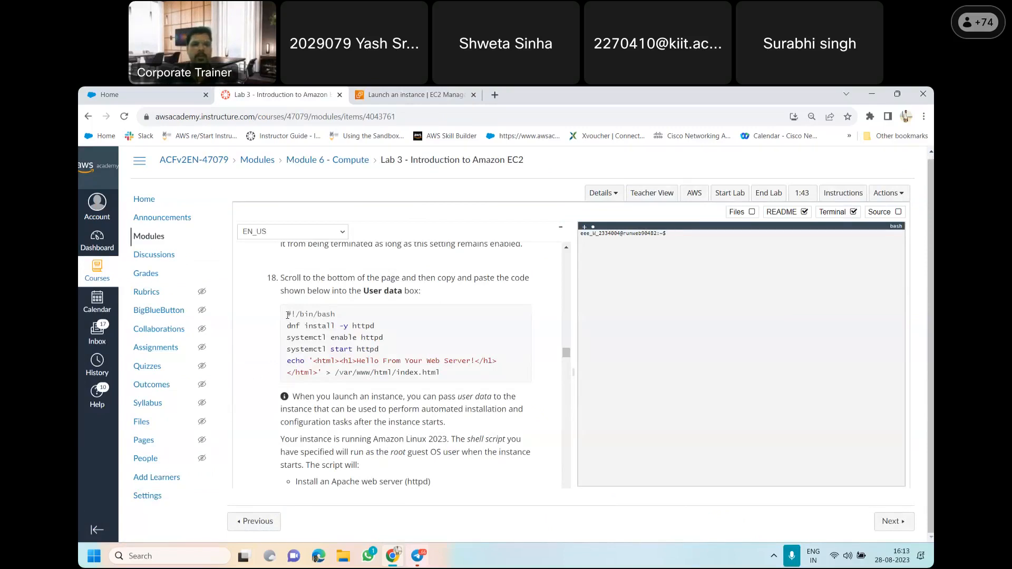
drag(287, 315, 455, 376)
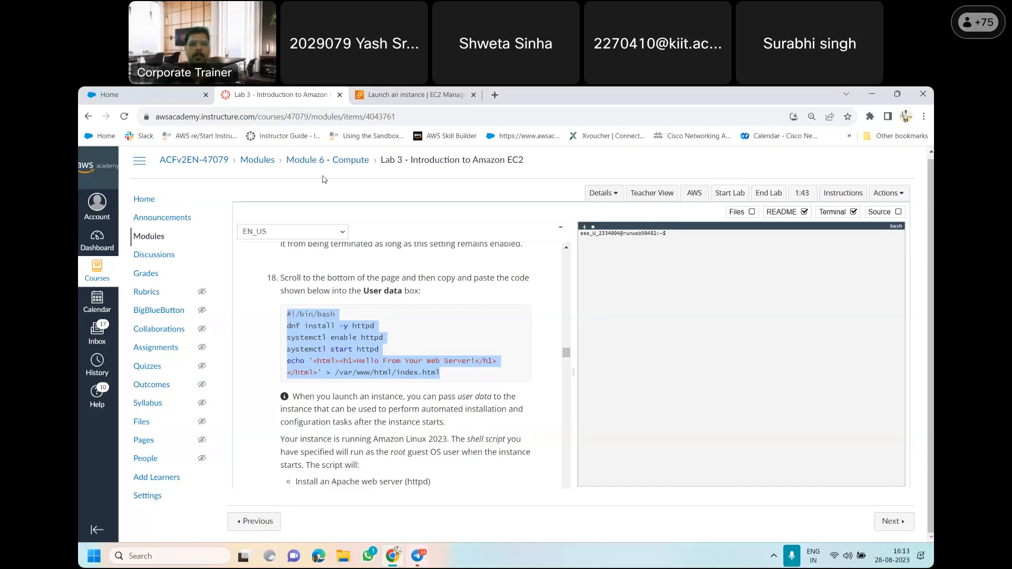
click(367, 99)
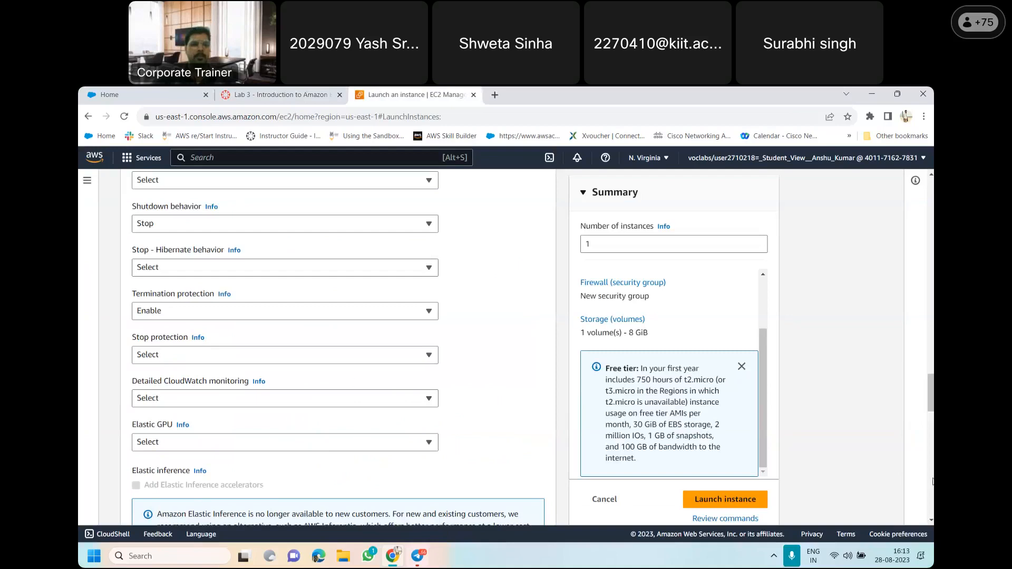
scroll(337, 348, down, 6)
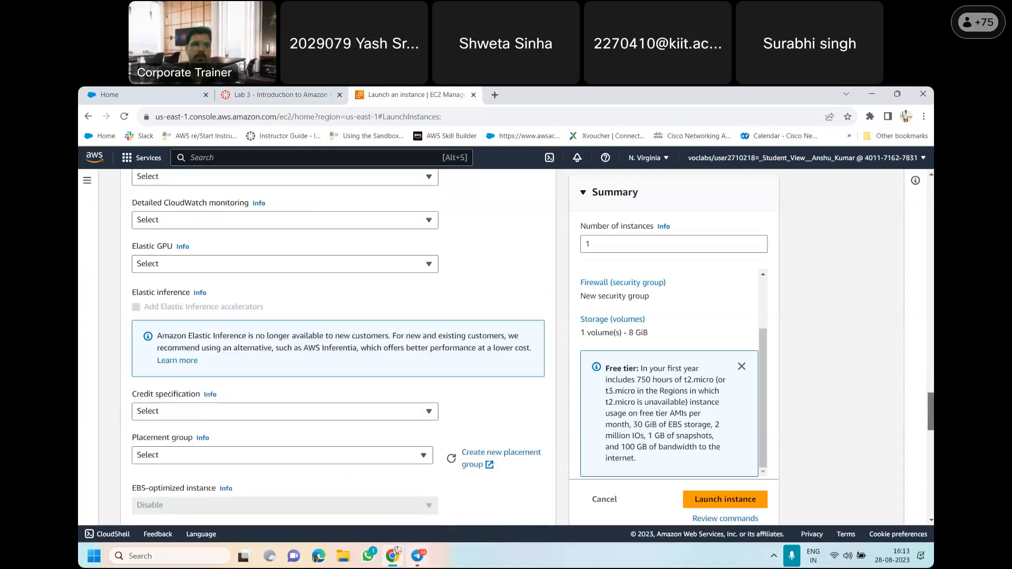
scroll(337, 348, down, 5)
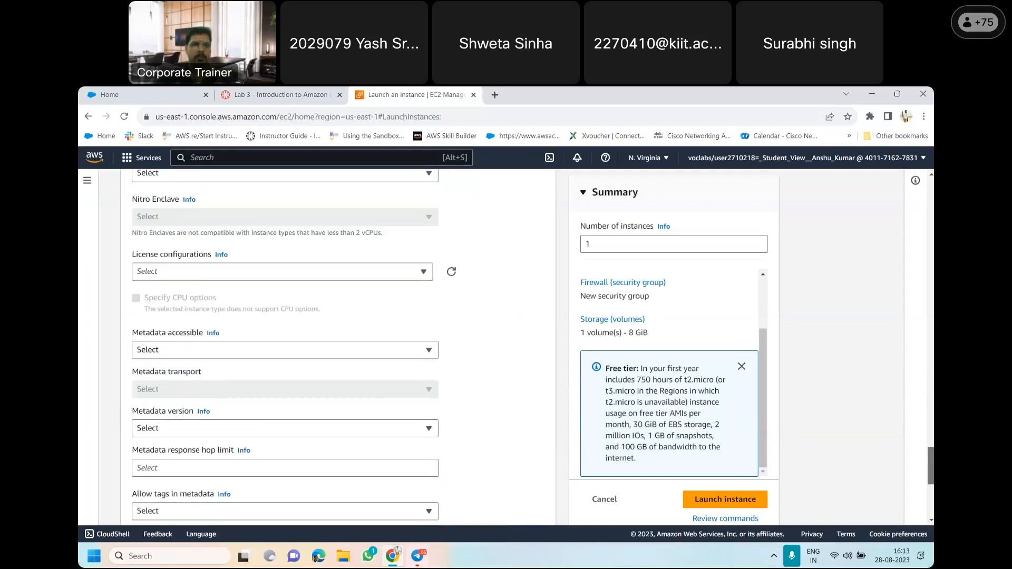
scroll(157, 259, down, 5)
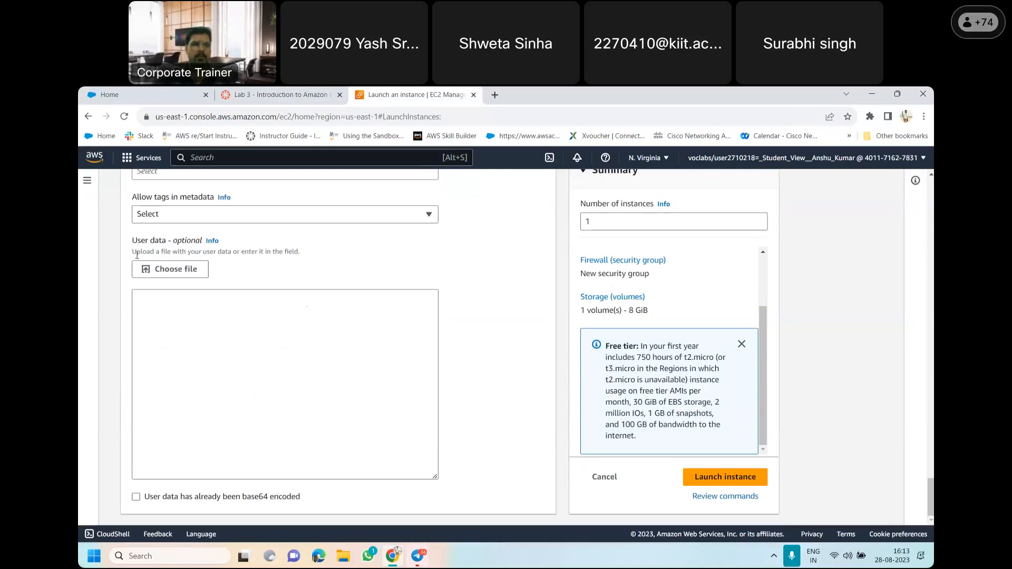
click(167, 304)
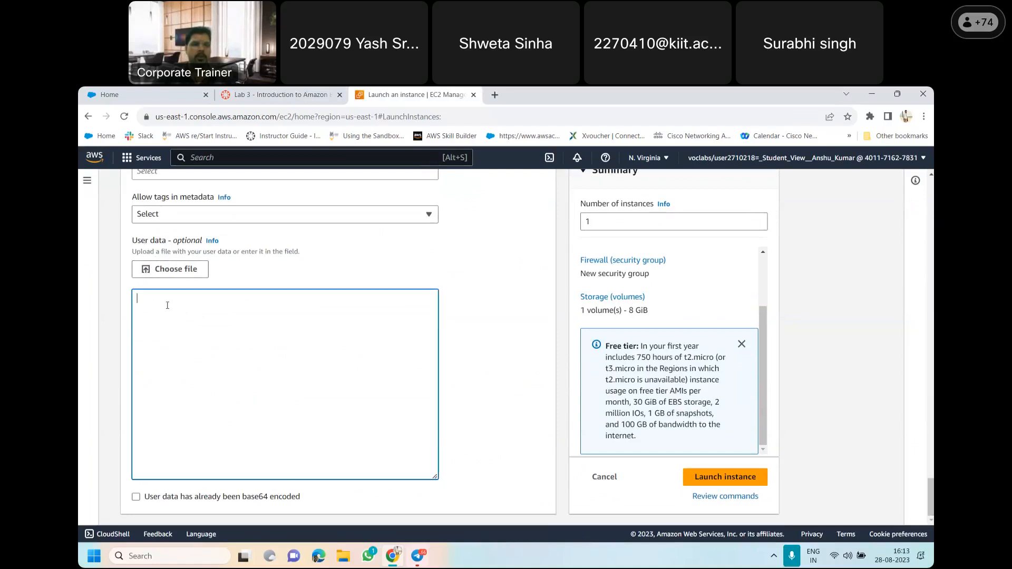
text(#!/bin/bash dnf install -y httpd systemctl enable httpd systemctl start httpd echo '<html><h1>Hello From Your Web Server!</h1></html>' > /var/www/html/index.html)
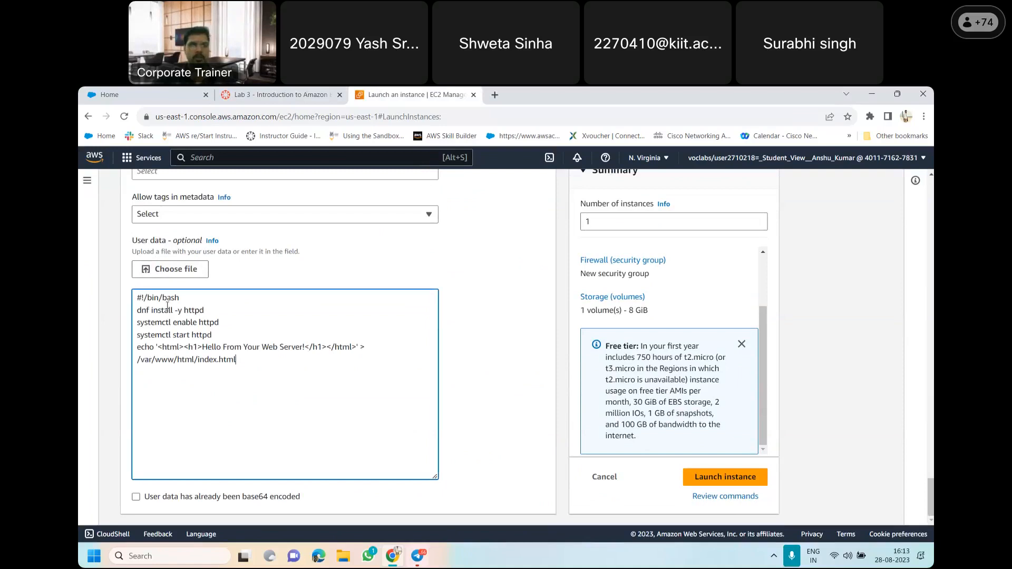
Examine the "Hello From Your Web Server!" heading text in the user data script by highlighting it
click(204, 347)
drag(204, 347, 303, 349)
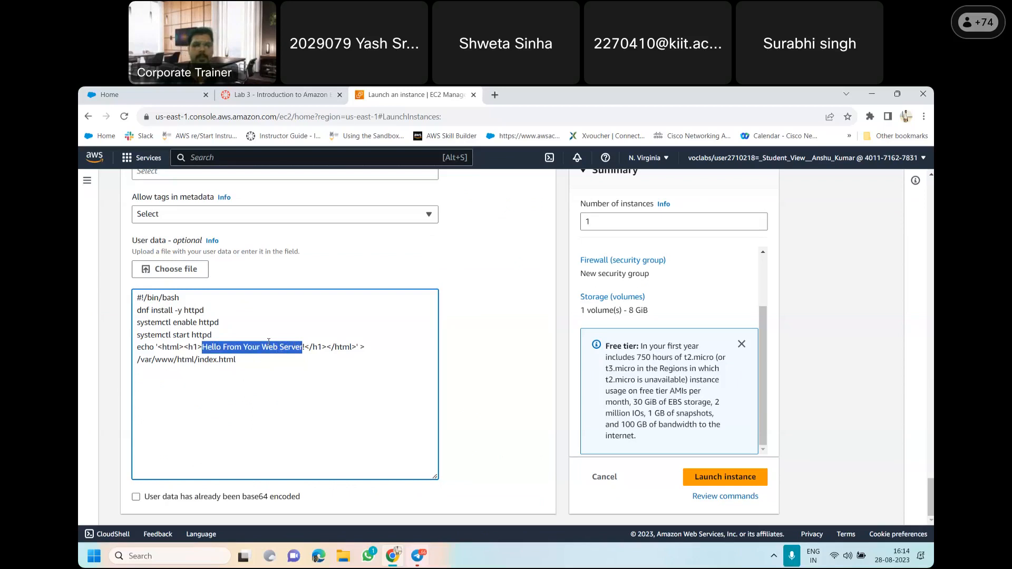
click(255, 364)
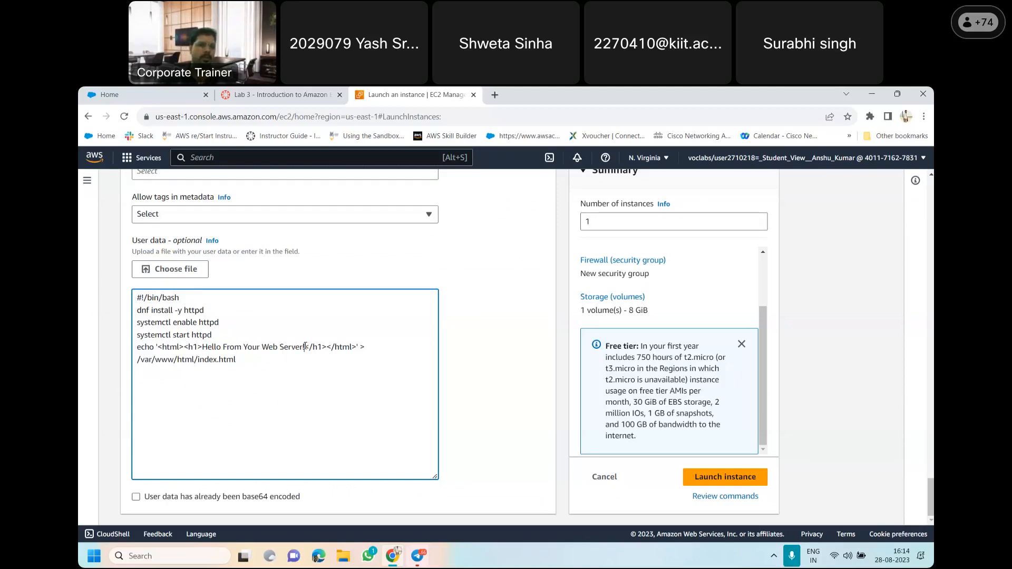
drag(305, 347, 202, 347)
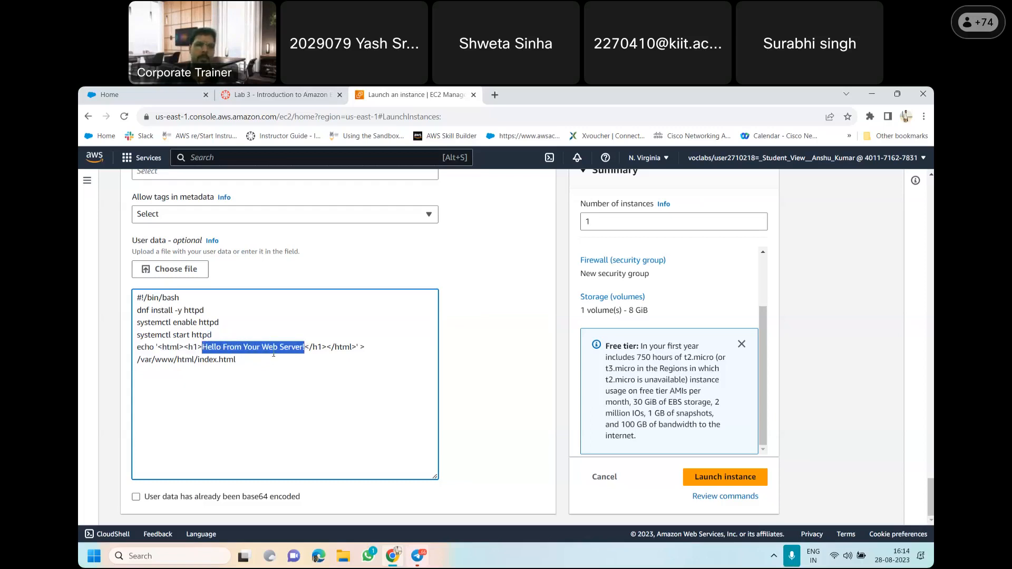
click(273, 353)
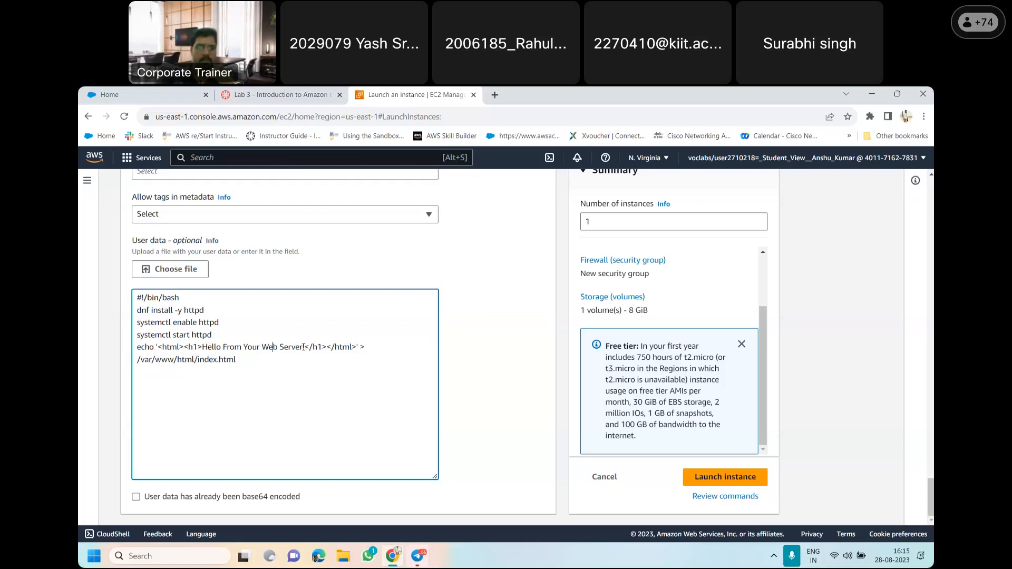
drag(306, 348, 202, 348)
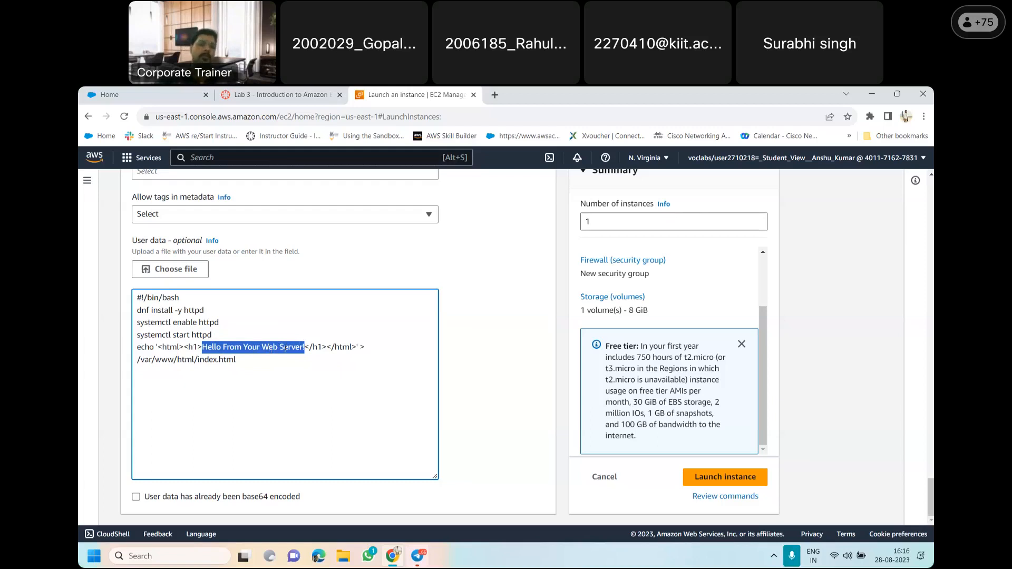
click(264, 376)
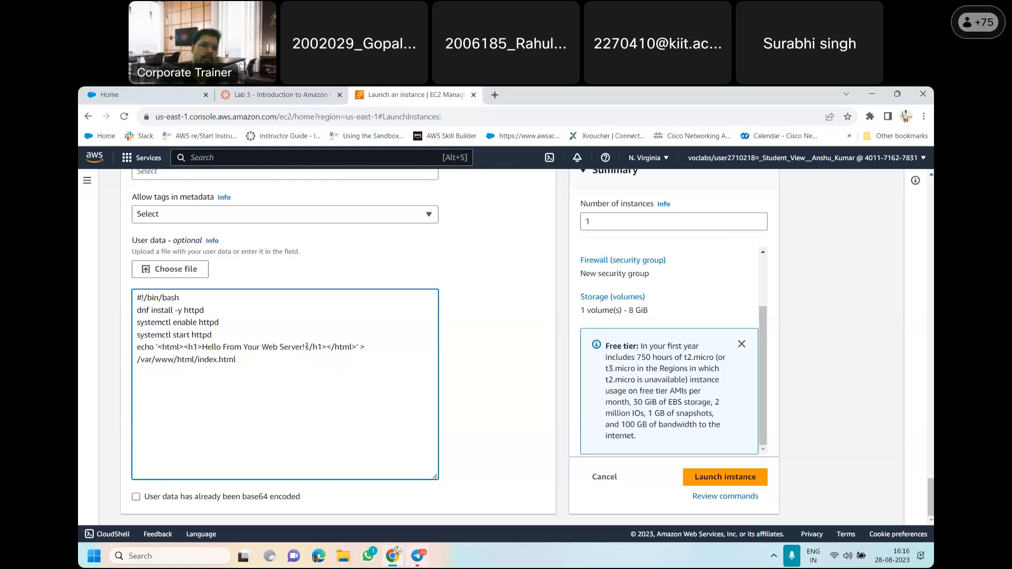
drag(305, 347, 203, 347)
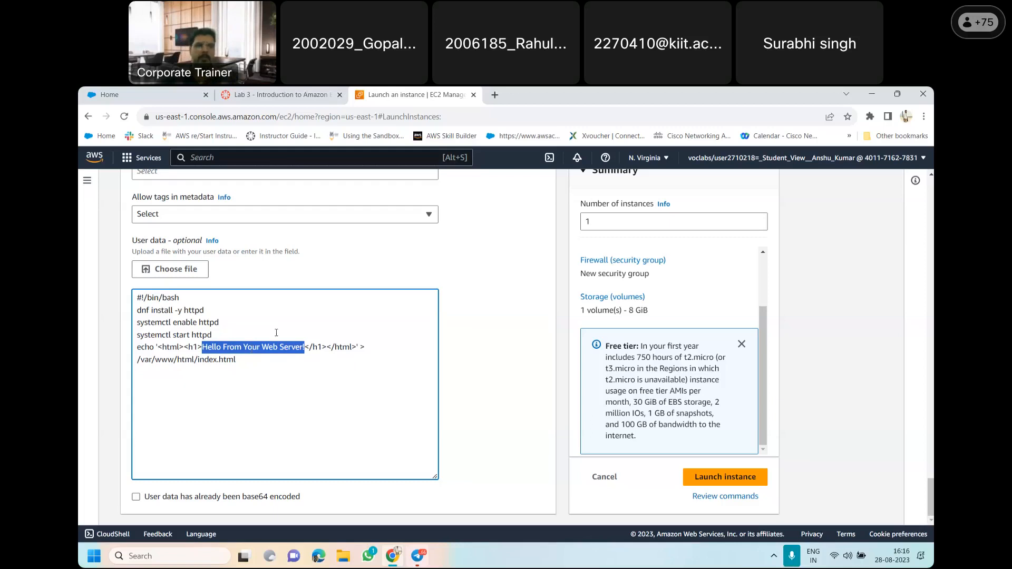
Read items 19 and 20 of the lab instructions on launching and viewing the instance, and return to the launch form
click(289, 95)
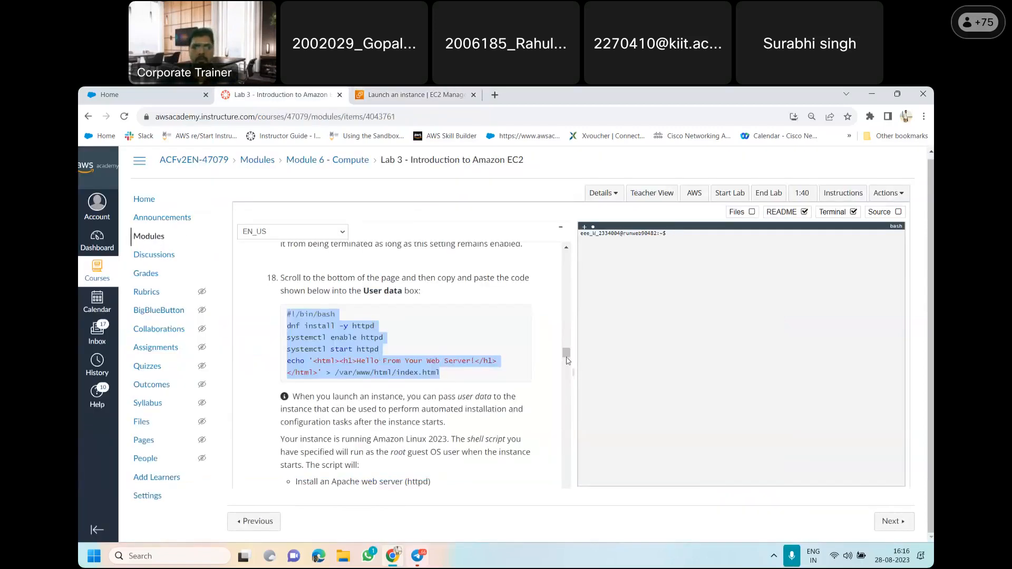
drag(568, 361, 568, 367)
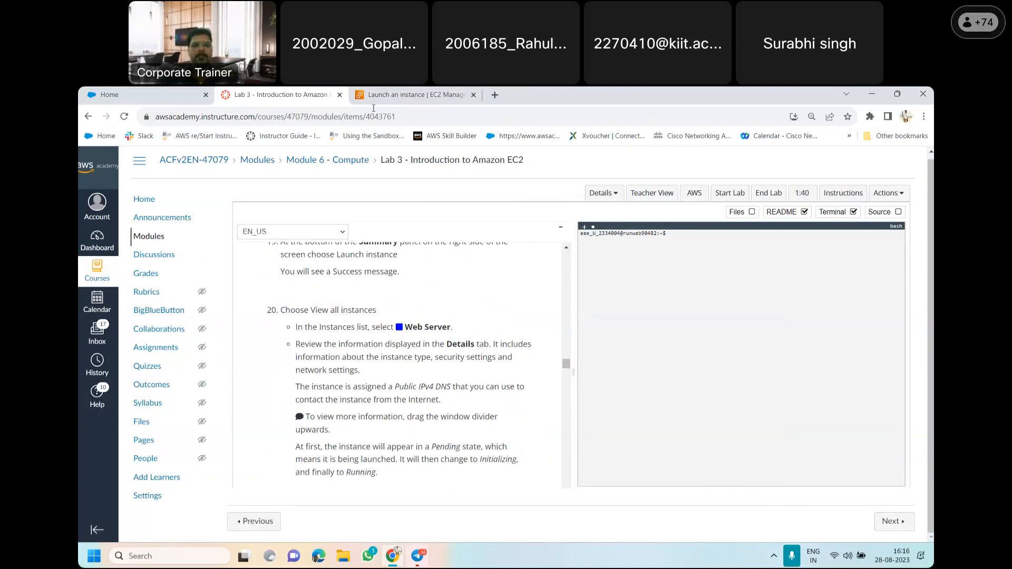
click(378, 93)
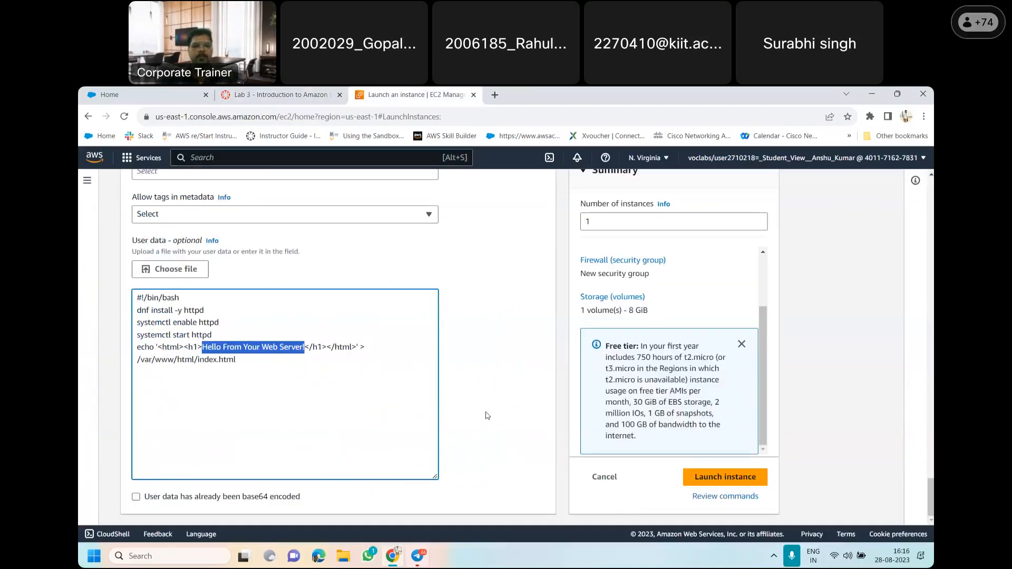
Launch the Web Server instance with the configured settings and user data script
click(496, 408)
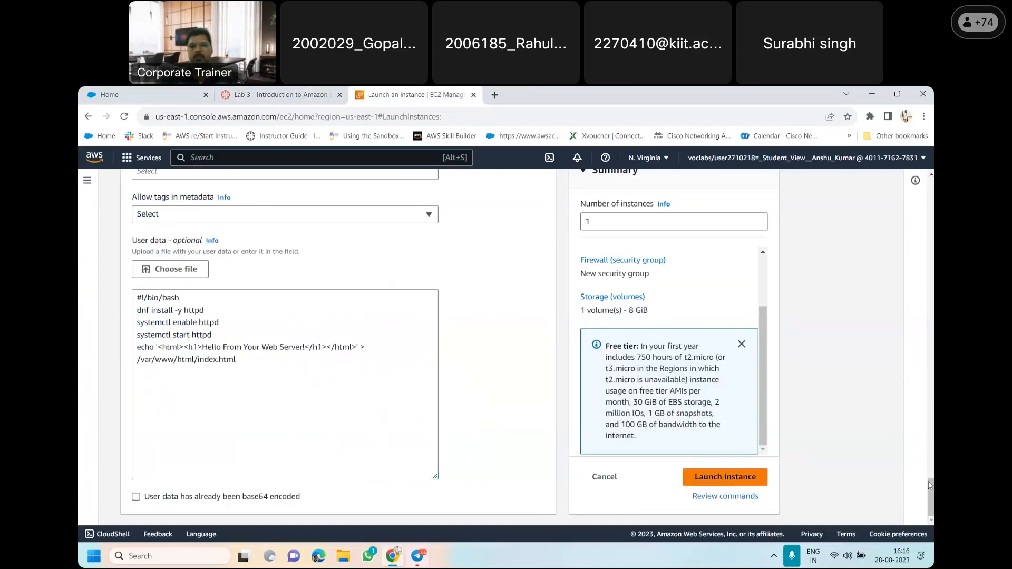
click(734, 480)
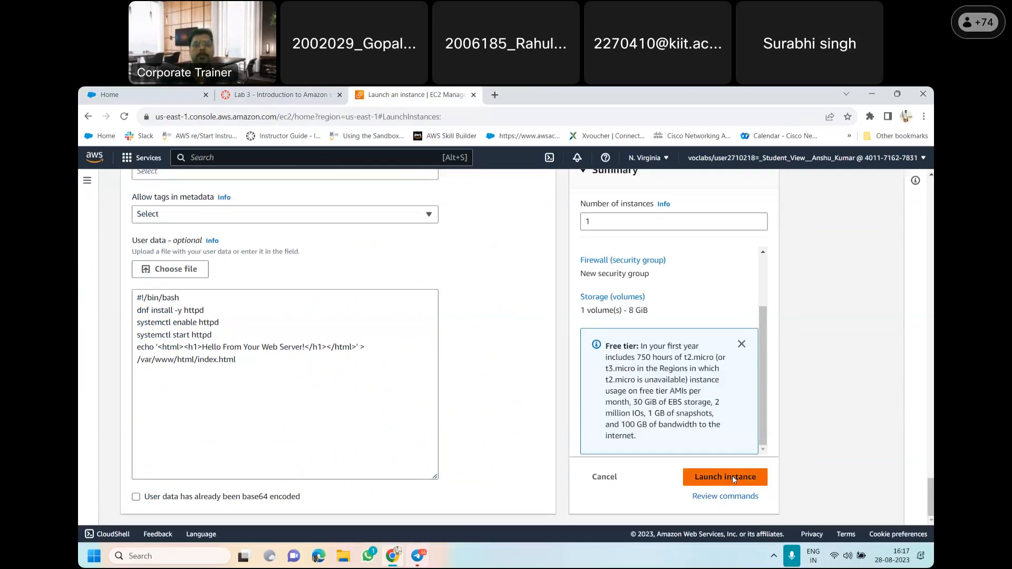
click(733, 478)
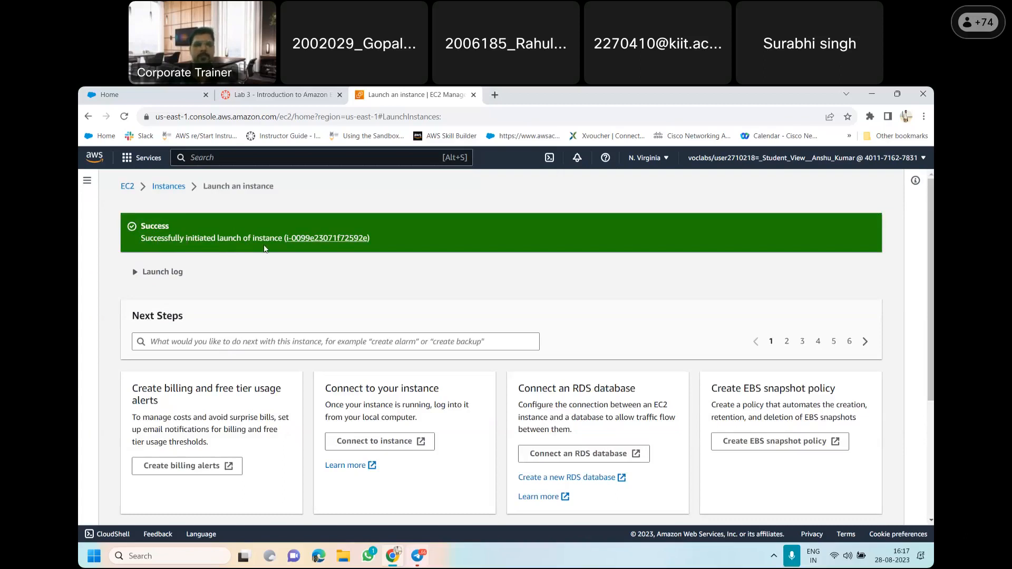
Check item 20 of the lab instructions and select Web Server in the EC2 Instances list, leaving its name unedited
click(289, 90)
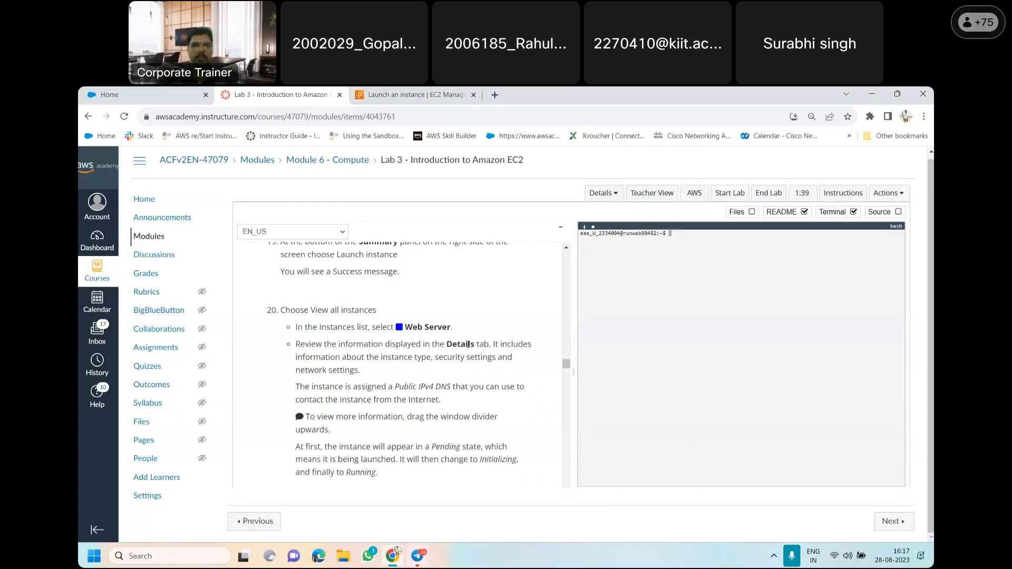
drag(566, 368, 566, 368)
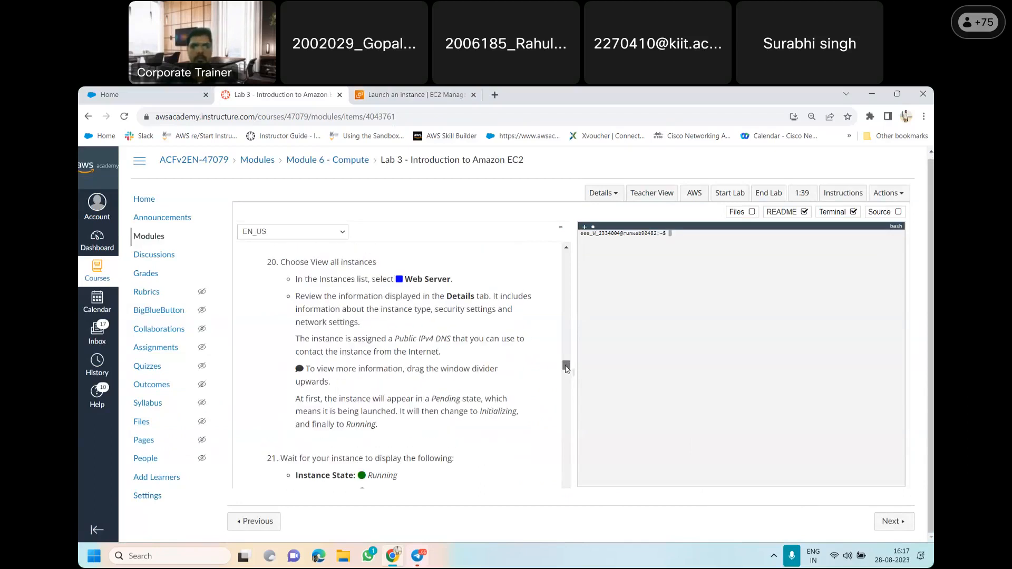
click(411, 95)
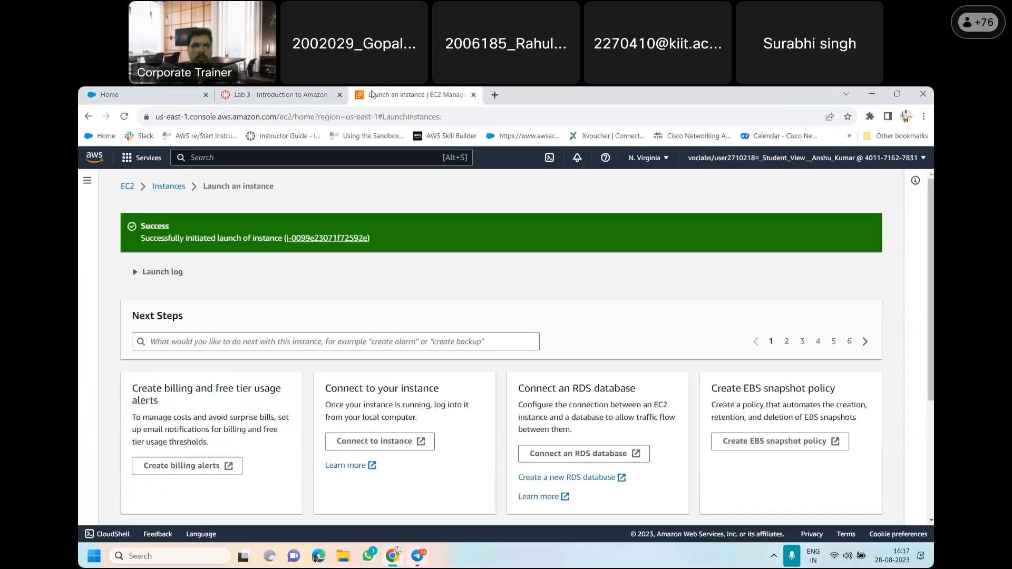
click(163, 190)
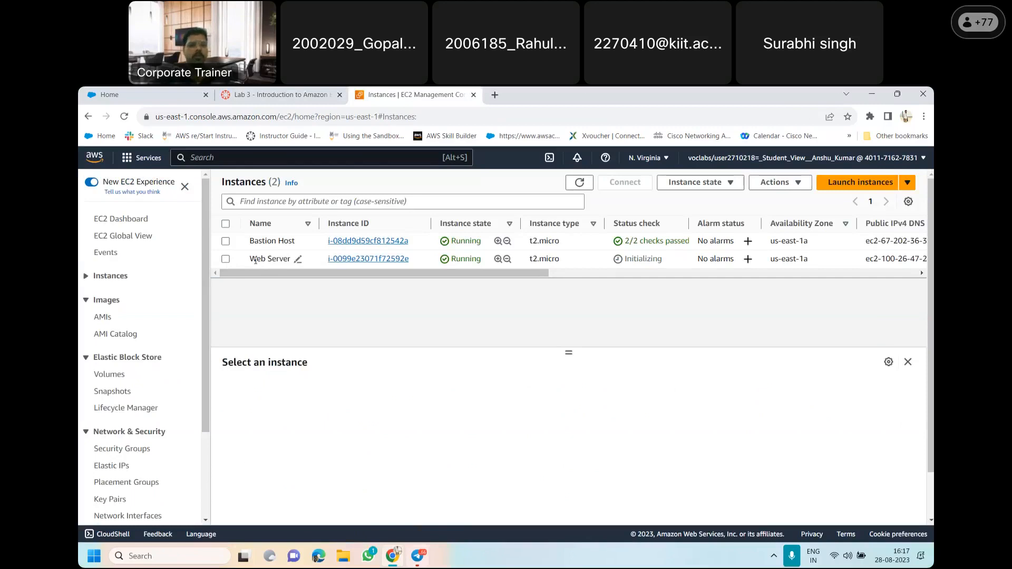
click(298, 260)
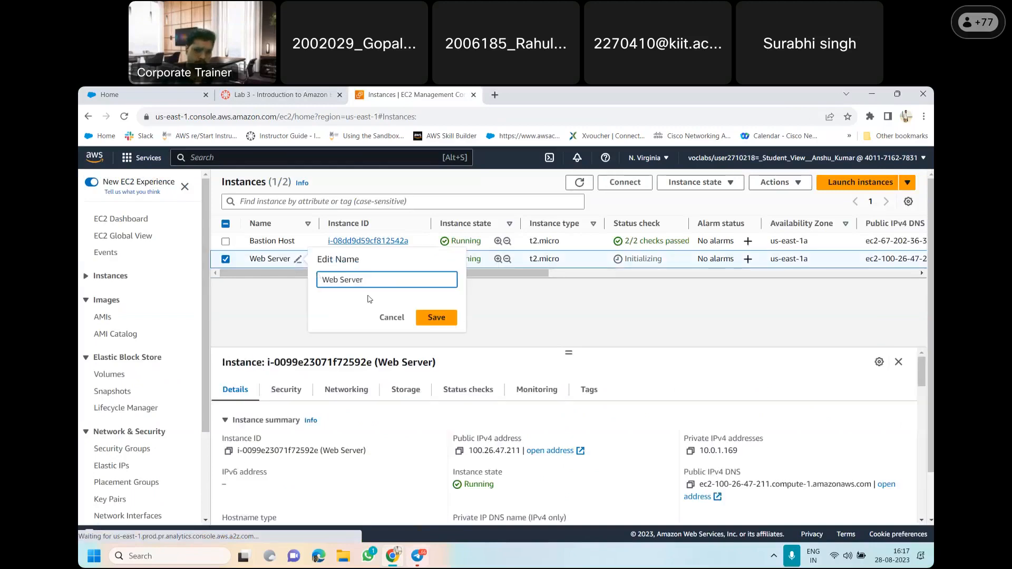
click(392, 318)
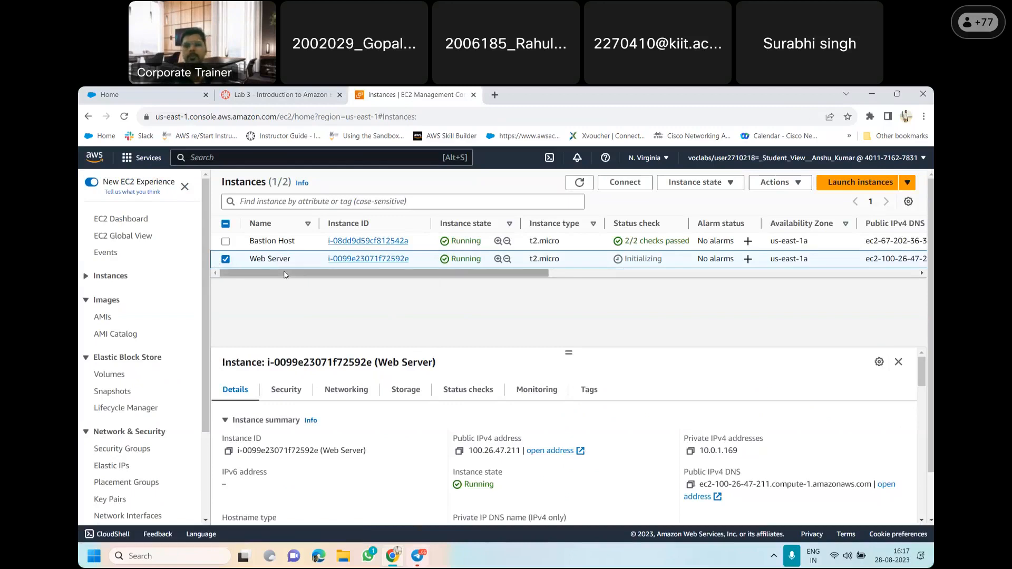
Recheck item 20 of the lab instructions and review the Web Server's instance summary and instance details
click(275, 91)
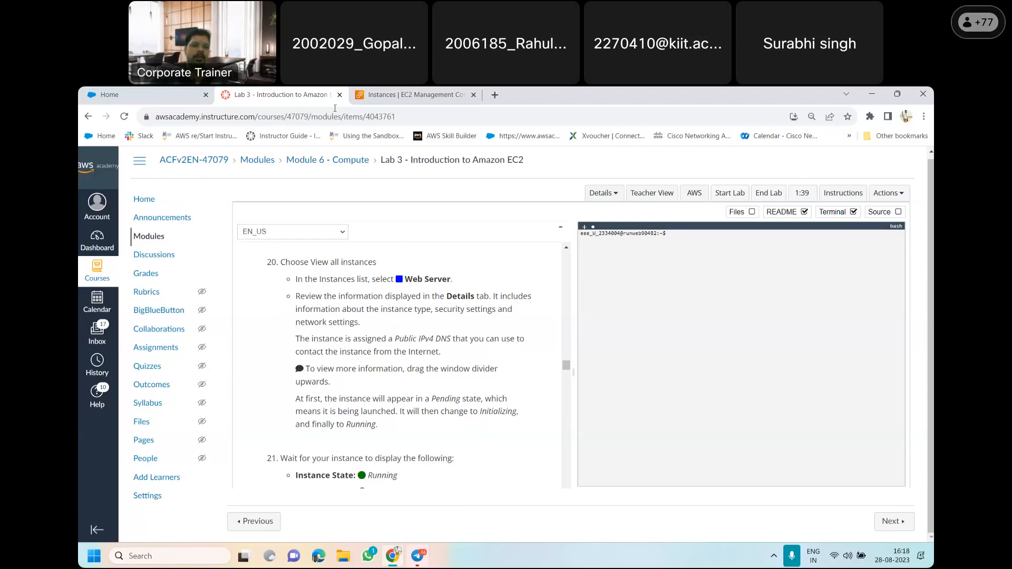
click(370, 95)
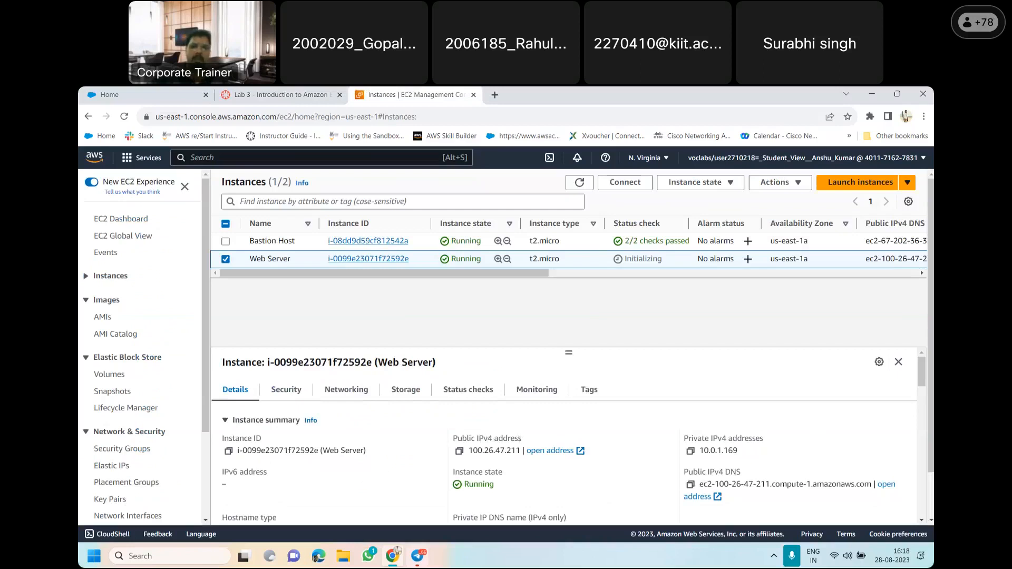
drag(924, 372, 919, 415)
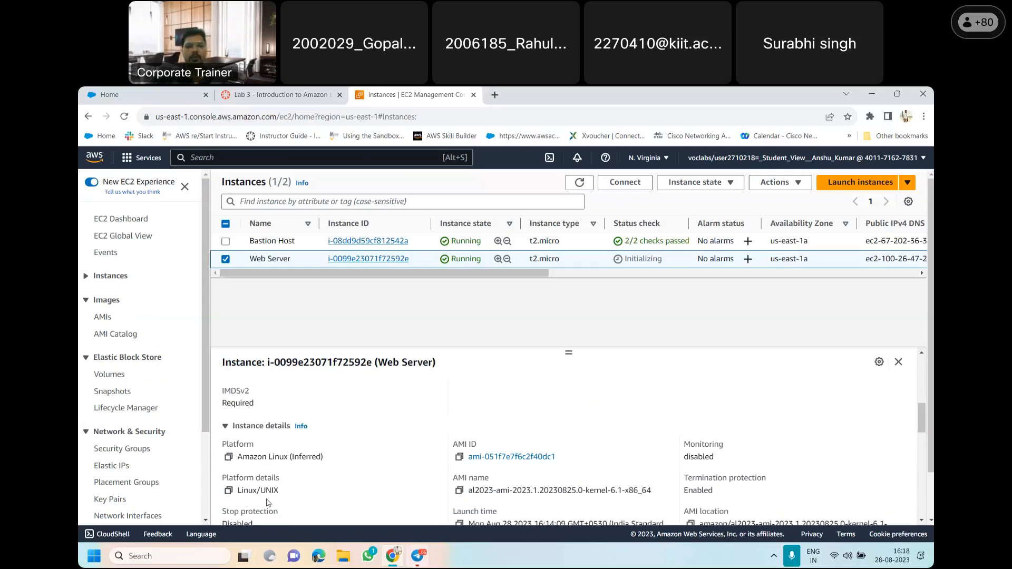
drag(924, 420, 923, 363)
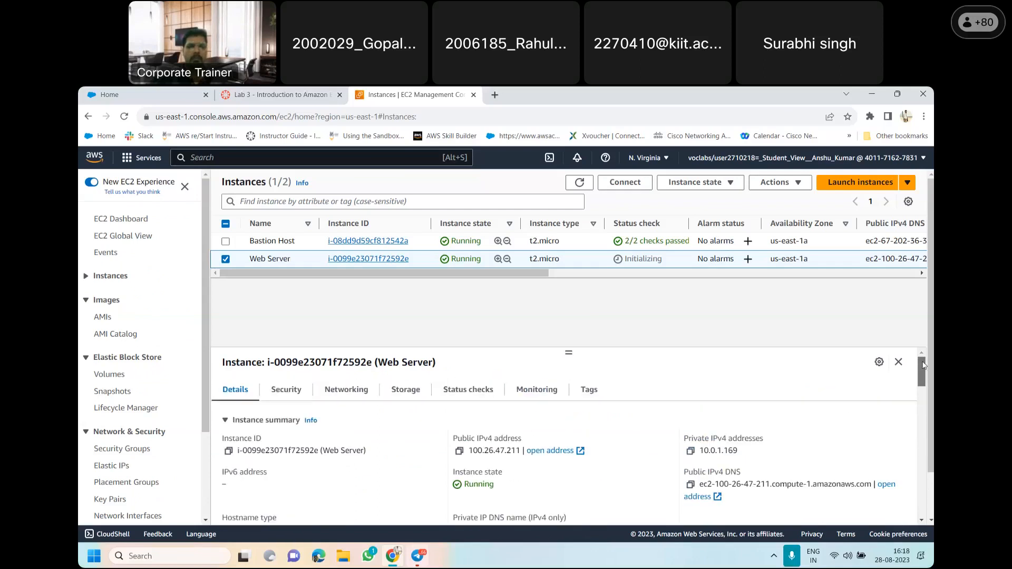
Review the Web Server's security details and its networking details, including IP addresses, VPC and subnet
click(289, 394)
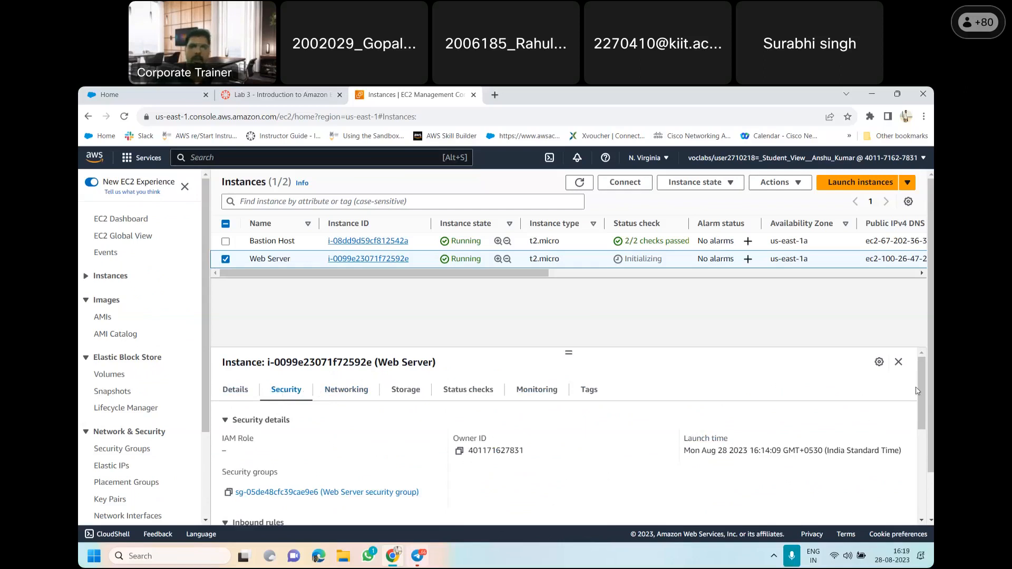
drag(920, 391, 930, 363)
click(363, 391)
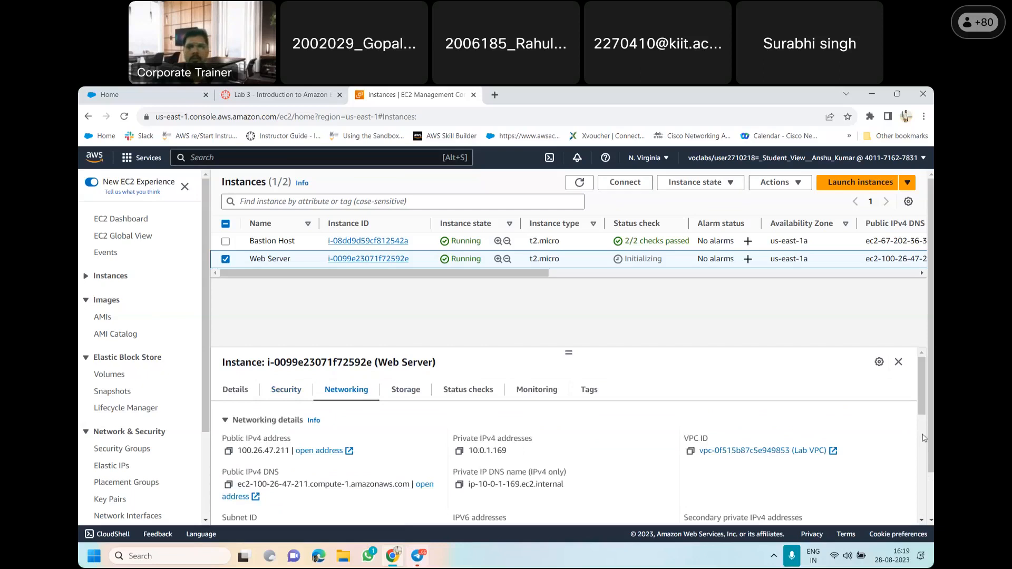
drag(923, 388, 926, 411)
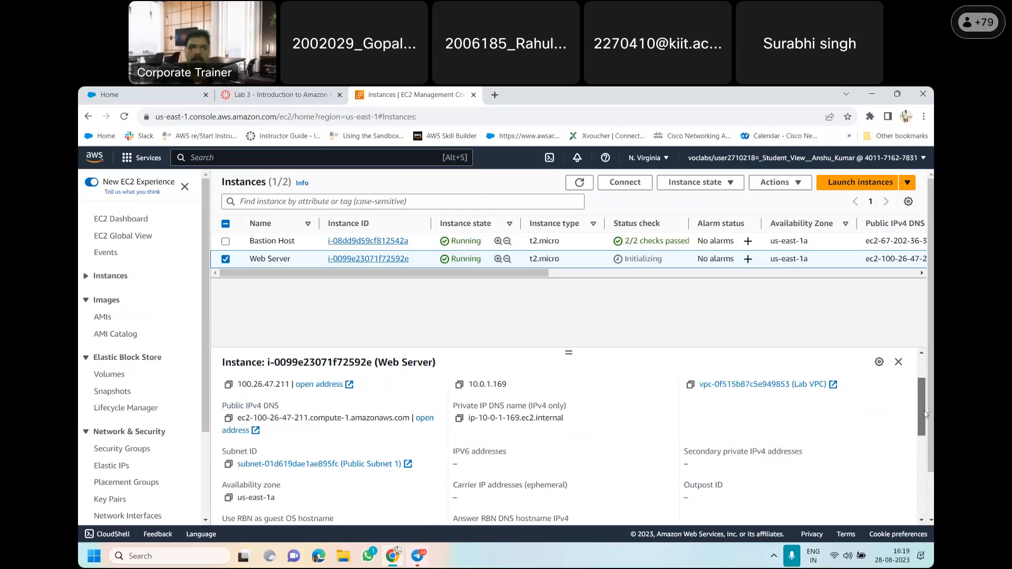
scroll(926, 414, up, 2)
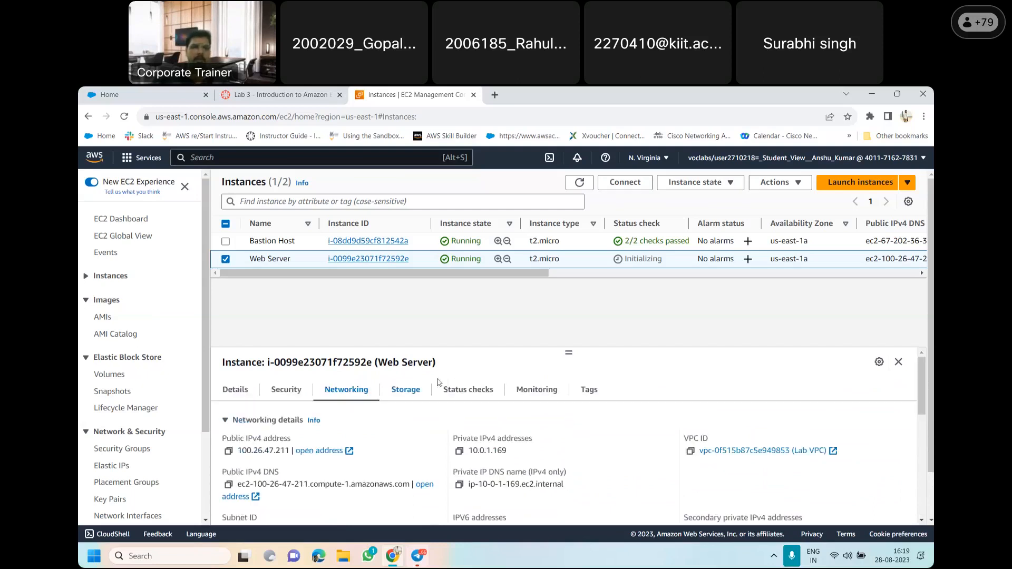
Review the Web Server's storage information, covering root device, block devices and root volume replacement tasks
click(418, 390)
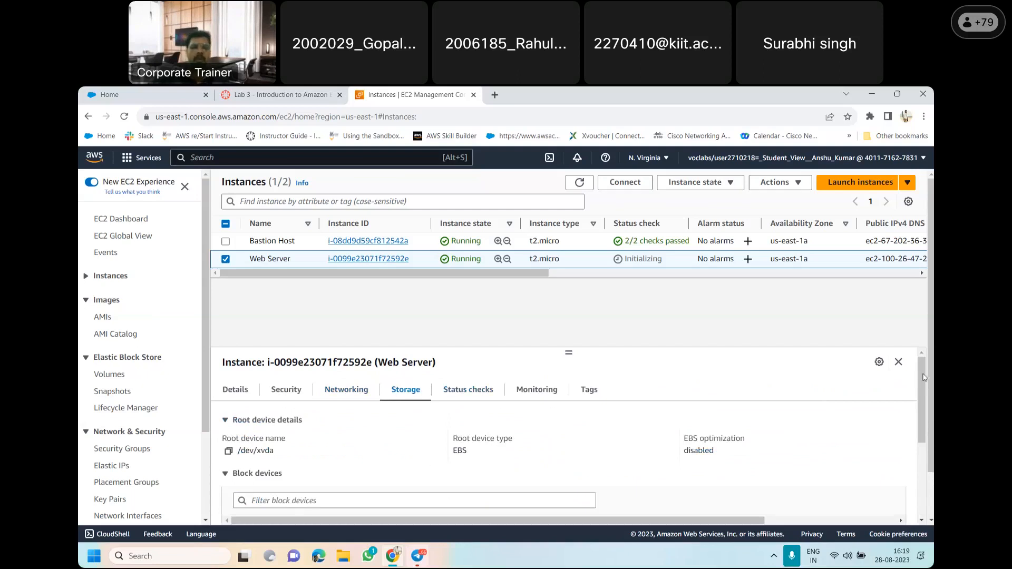
drag(924, 378, 931, 422)
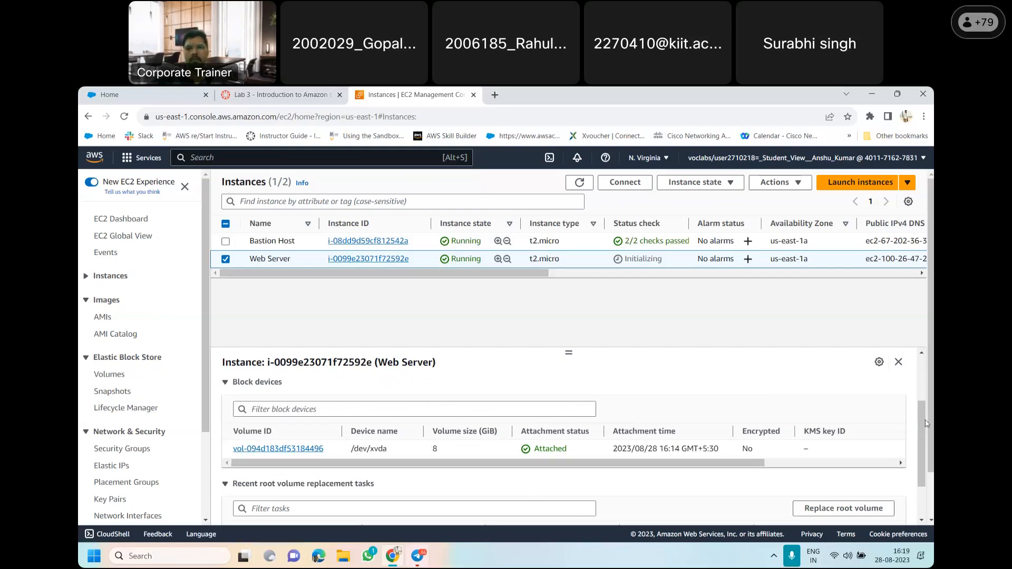
scroll(921, 425, down, 2)
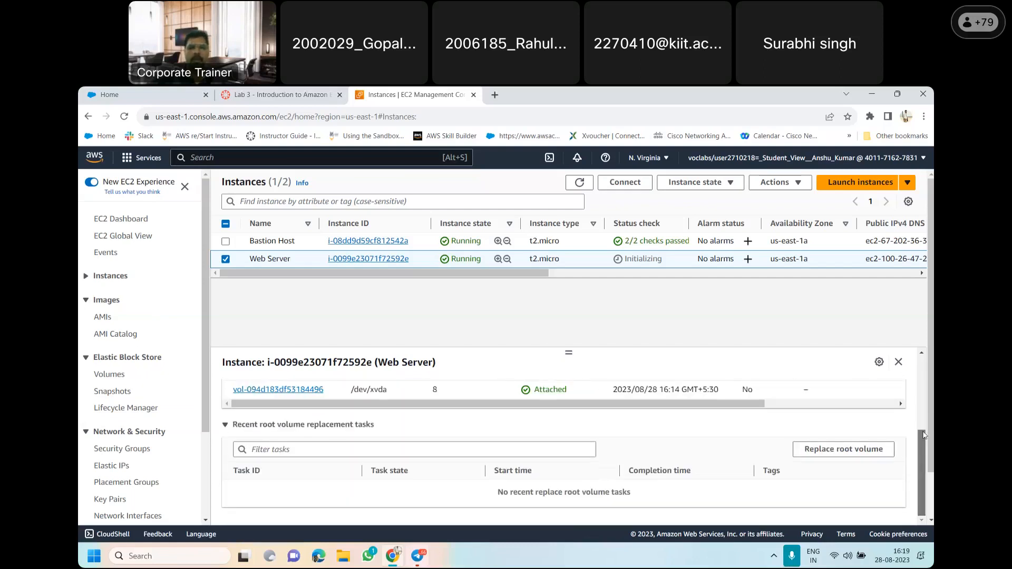
scroll(924, 436, up, 3)
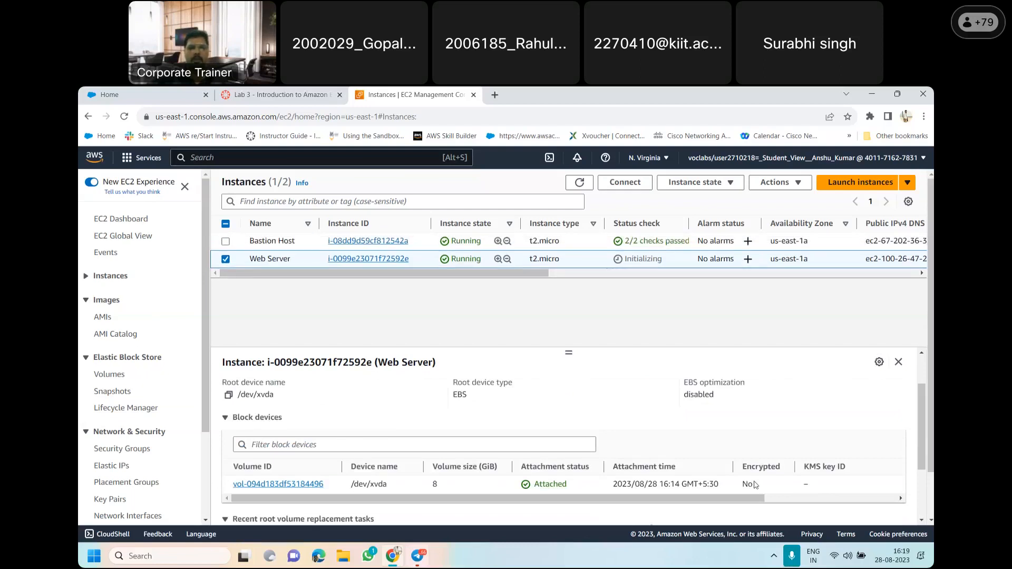
scroll(755, 484, down, 2)
scroll(868, 425, up, 4)
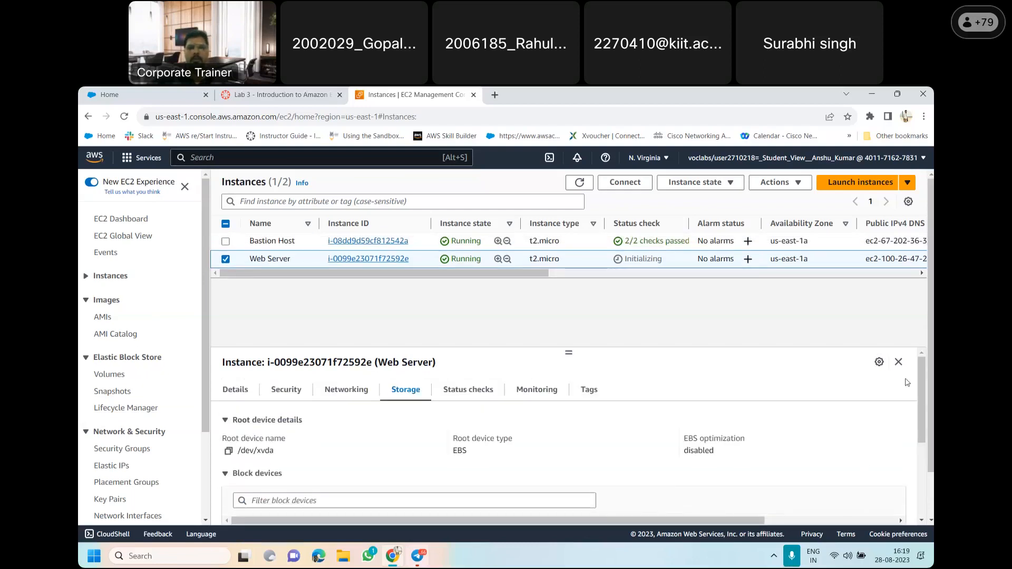
Check the Web Server's system and instance status checks, and view its monitoring charts
click(481, 394)
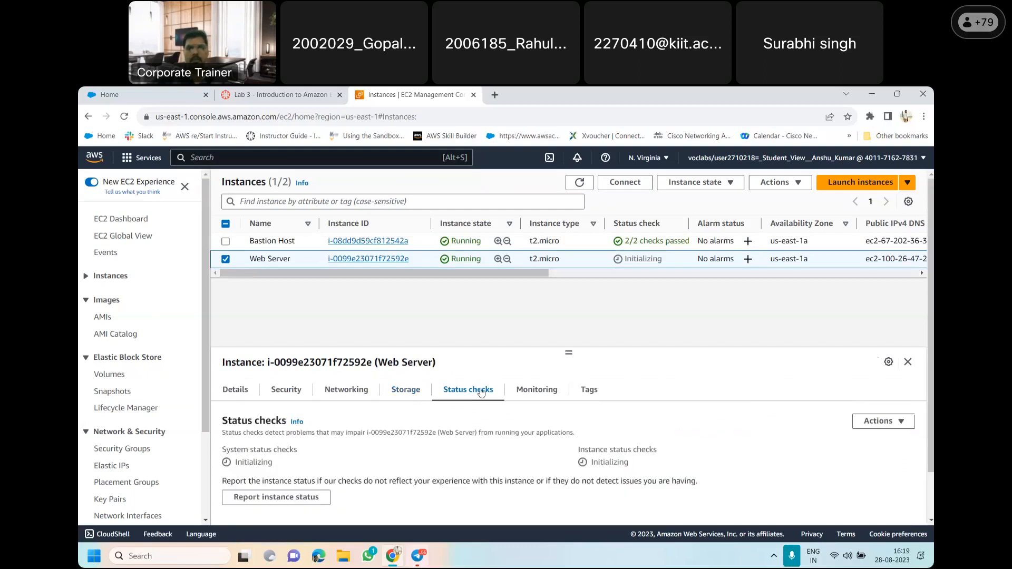
double_click(239, 462)
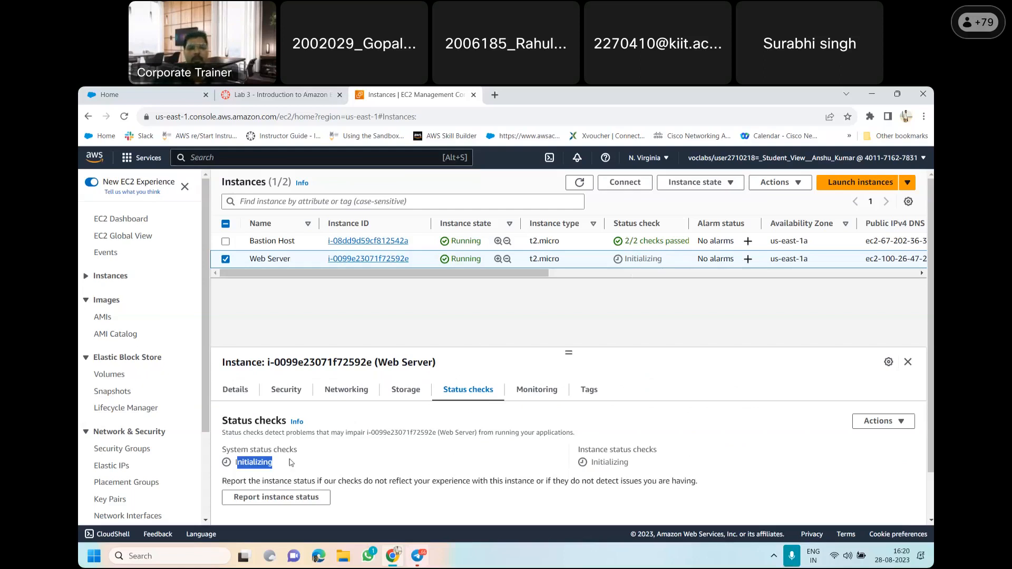
click(313, 468)
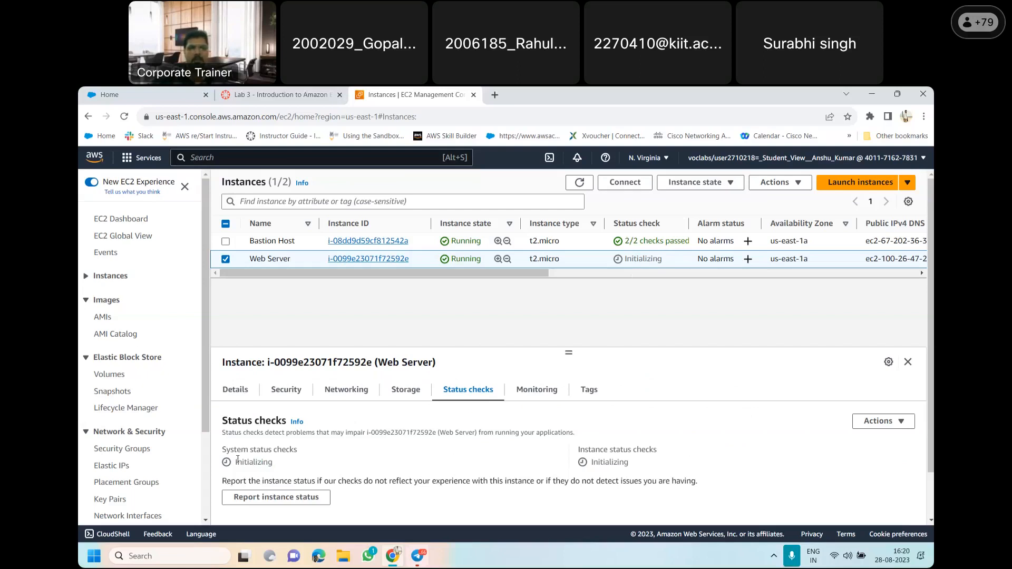
click(524, 393)
scroll(923, 378, down, 1)
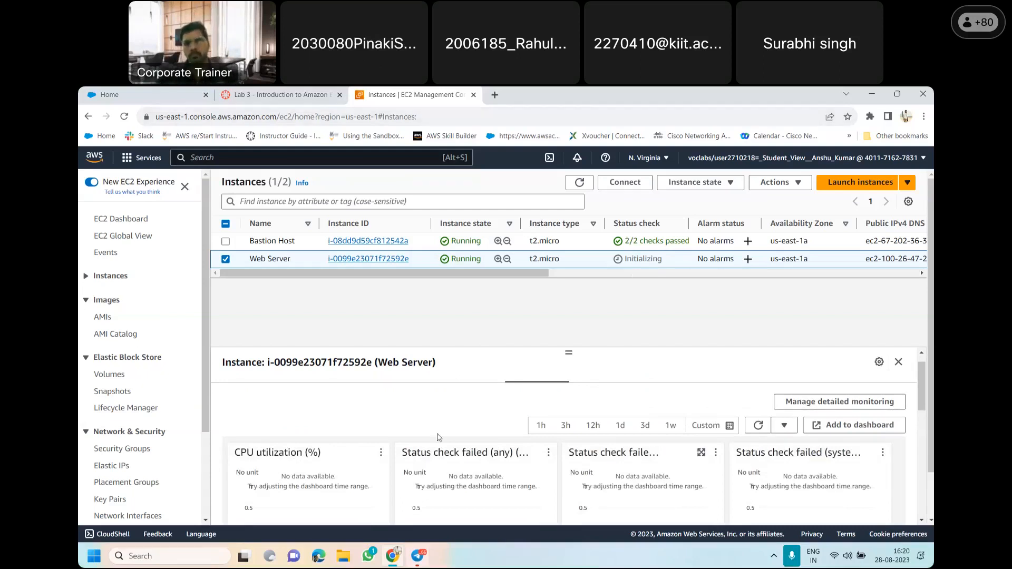
Refresh the Instances list to update the status checks and reselect the Web Server instance
click(583, 185)
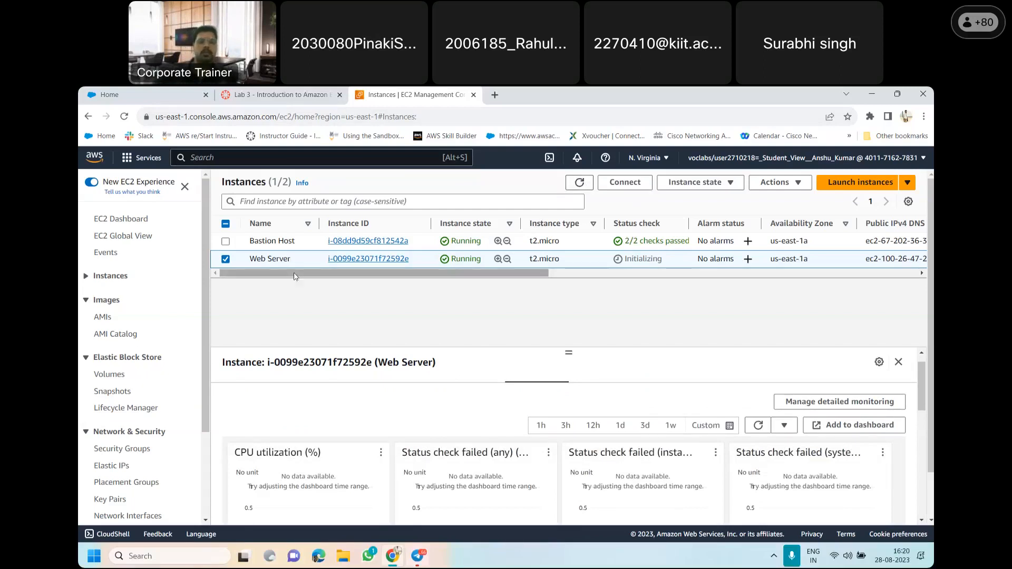
click(580, 184)
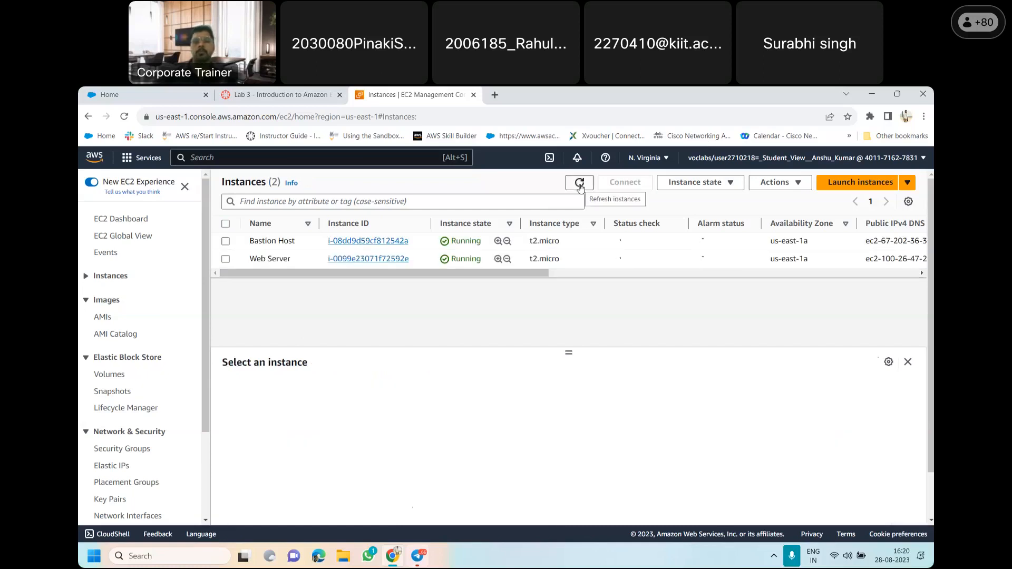
click(226, 259)
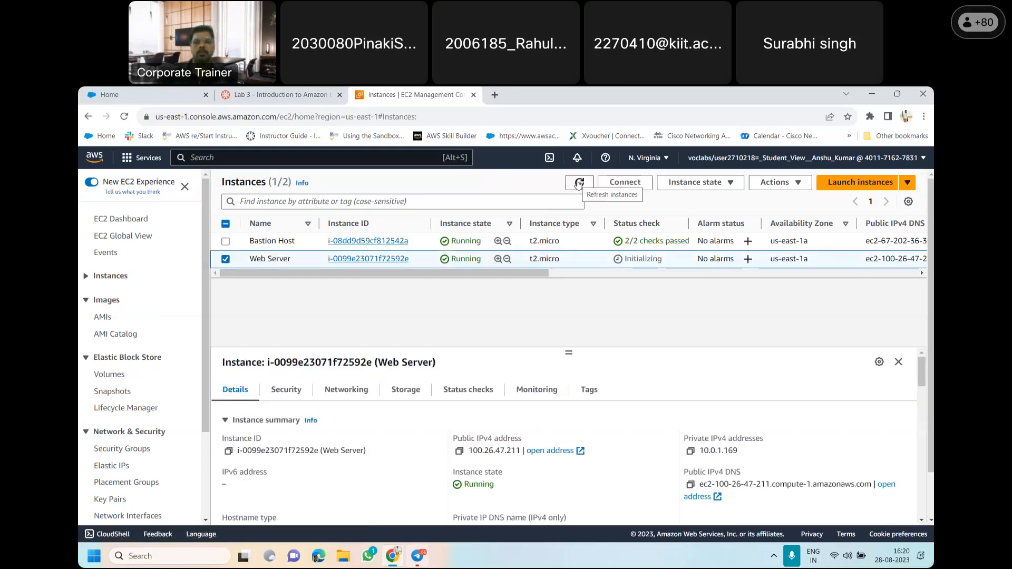
click(579, 183)
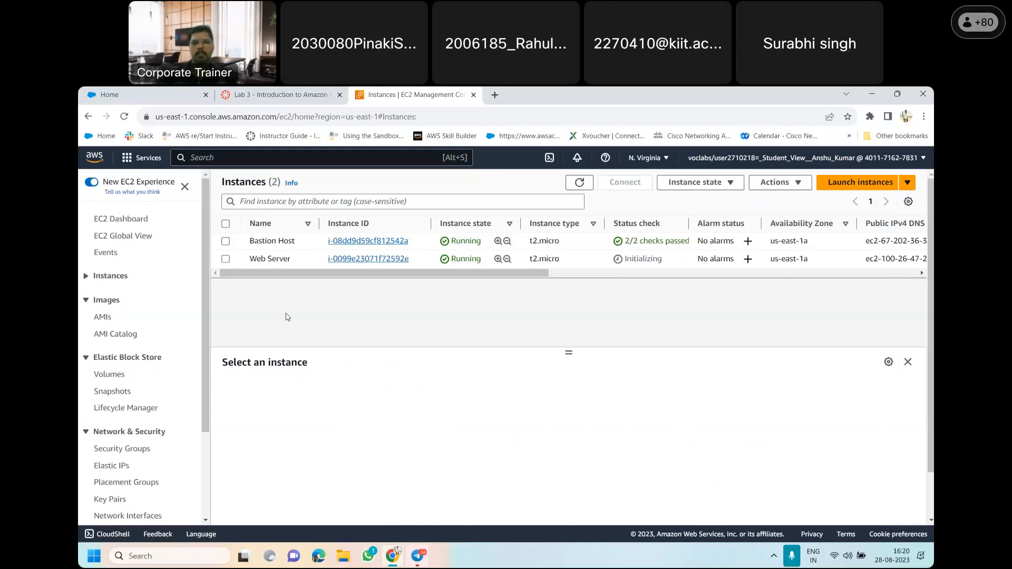
click(227, 258)
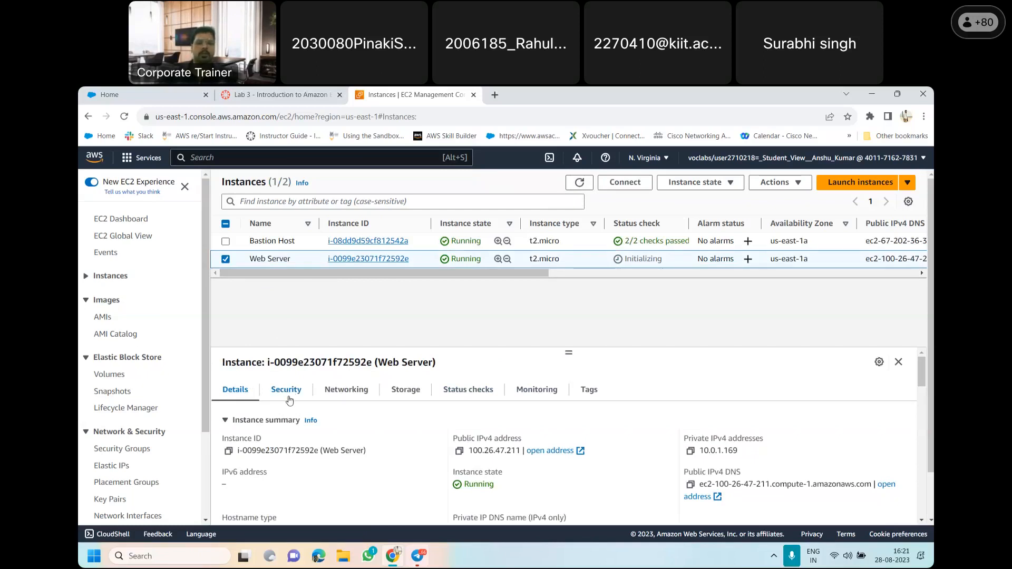
Examine the Web Server's monitoring metrics and its tags
click(534, 397)
mouse_move(924, 380)
mouse_down()
mouse_move(920, 477)
mouse_move(923, 374)
mouse_up()
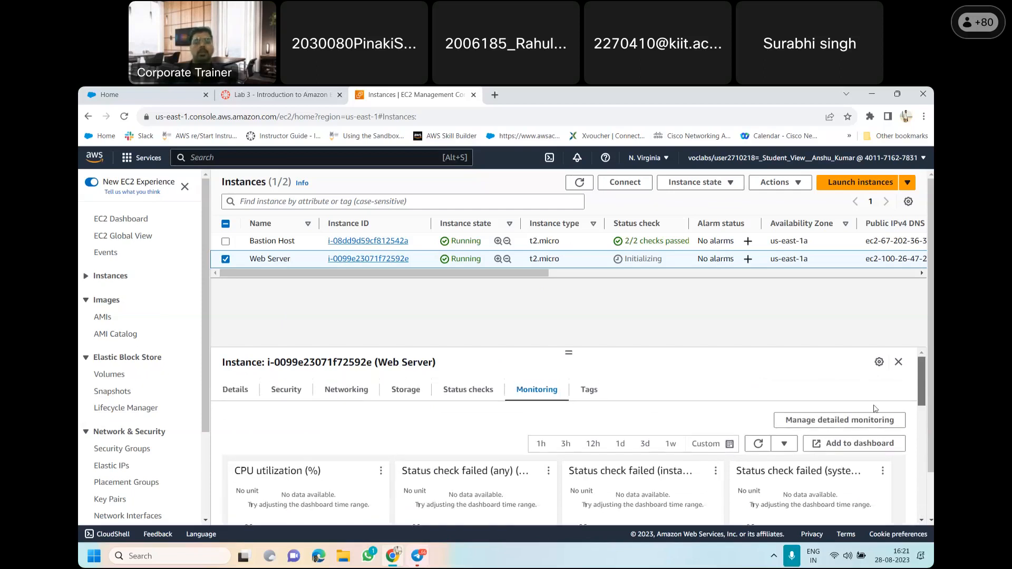
click(588, 389)
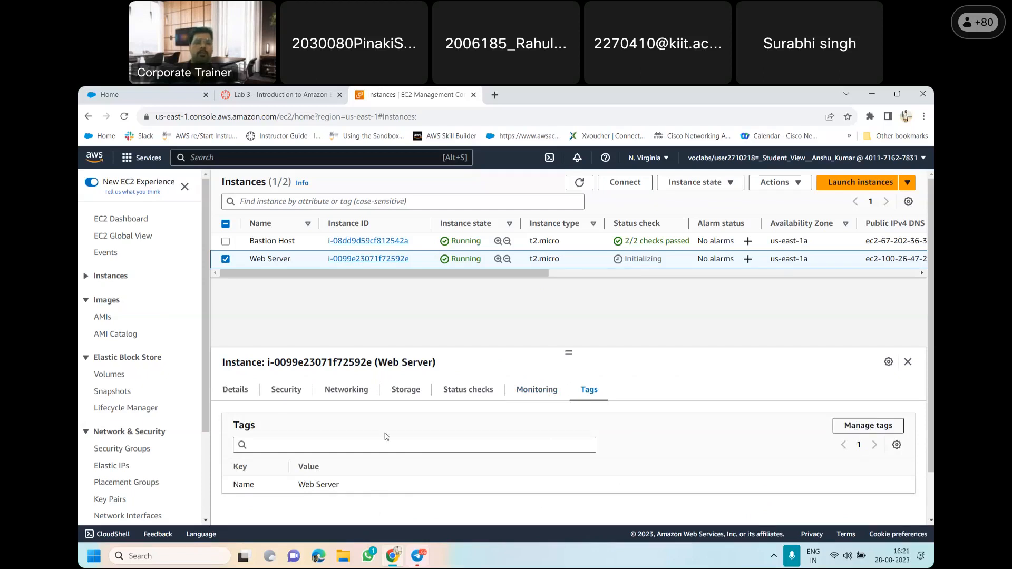
Read item 21 of the lab instructions on the instance state and status checks to wait for
click(301, 94)
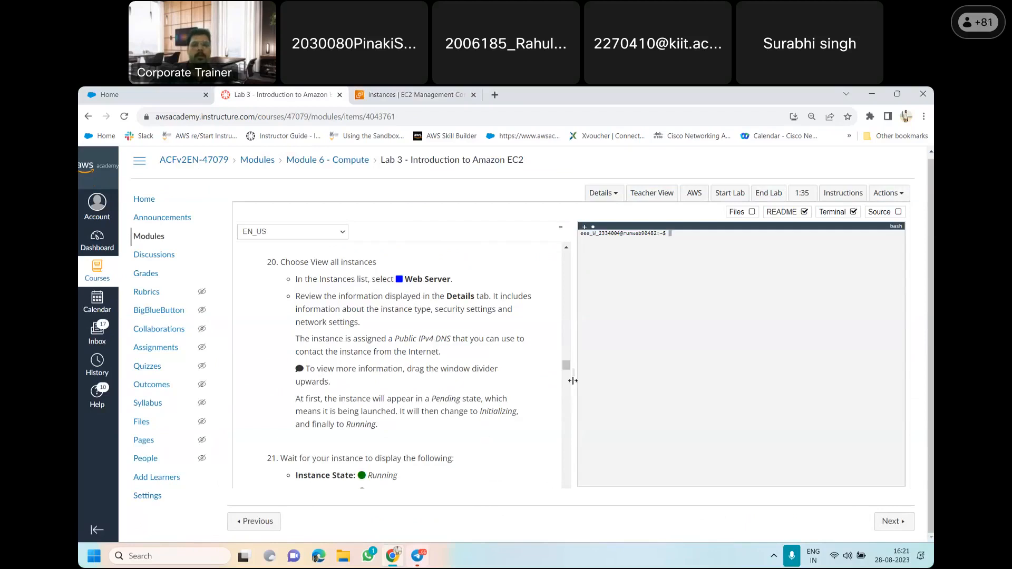
scroll(565, 369, down, 3)
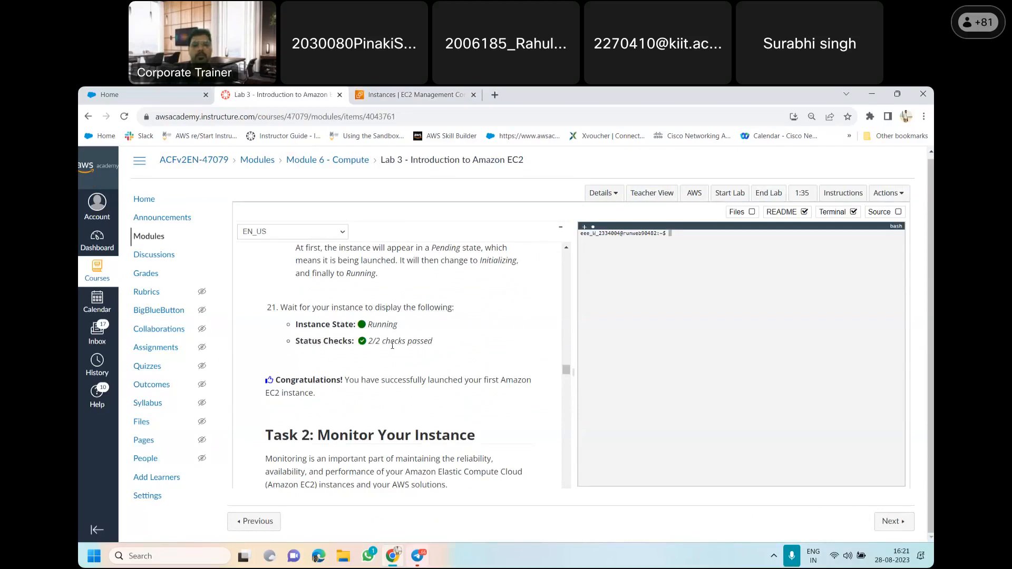
Refresh the EC2 Instances list and compare the Web Server's state and status checks with item 21 of the lab instructions
click(373, 94)
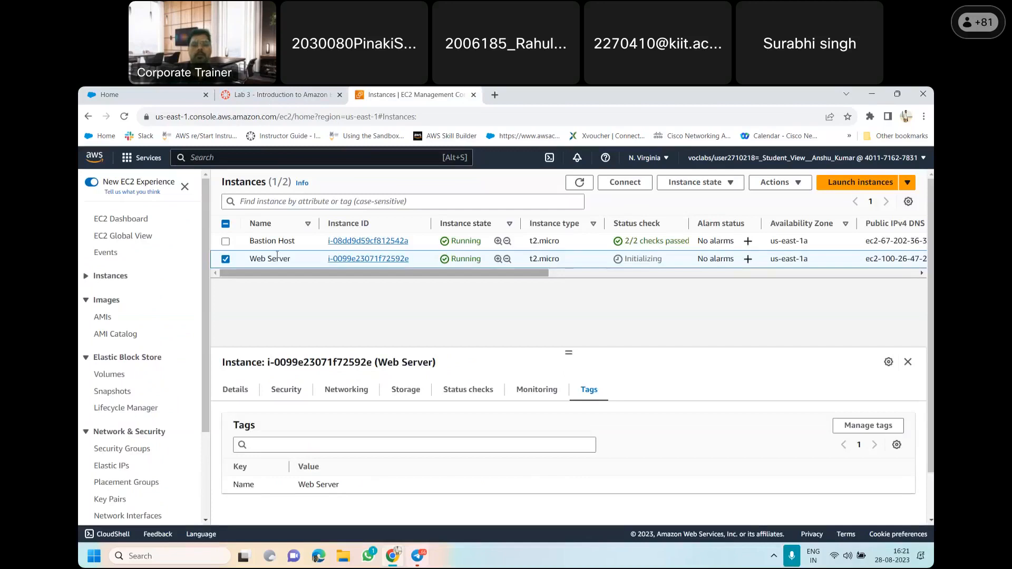
click(580, 183)
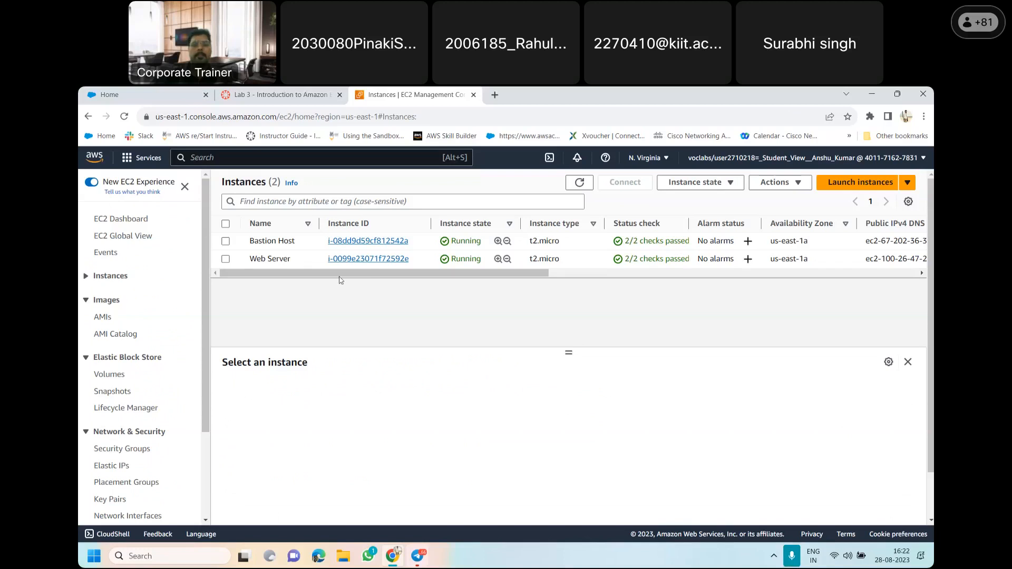
click(300, 93)
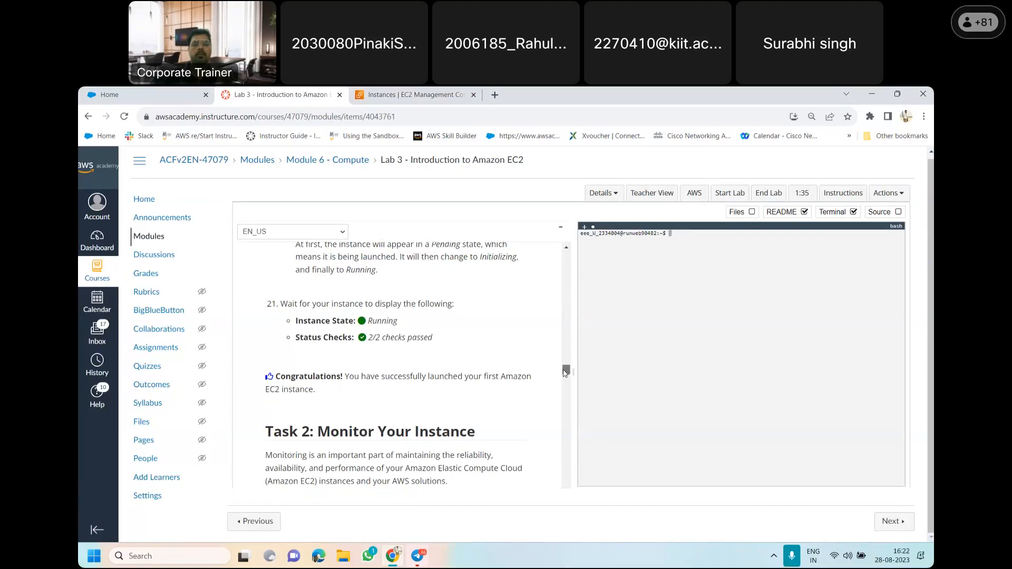
scroll(563, 373, down, 1)
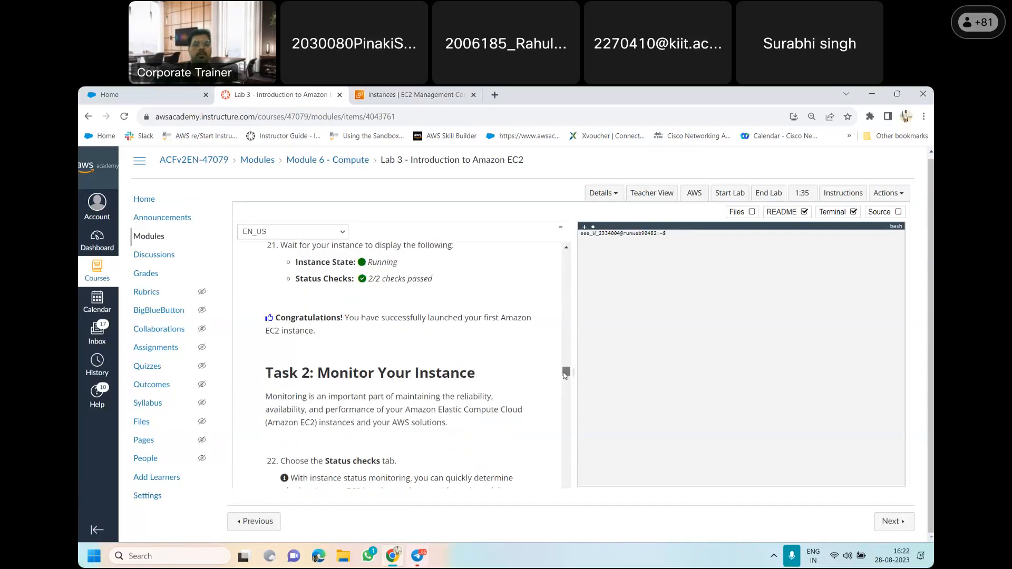
click(377, 90)
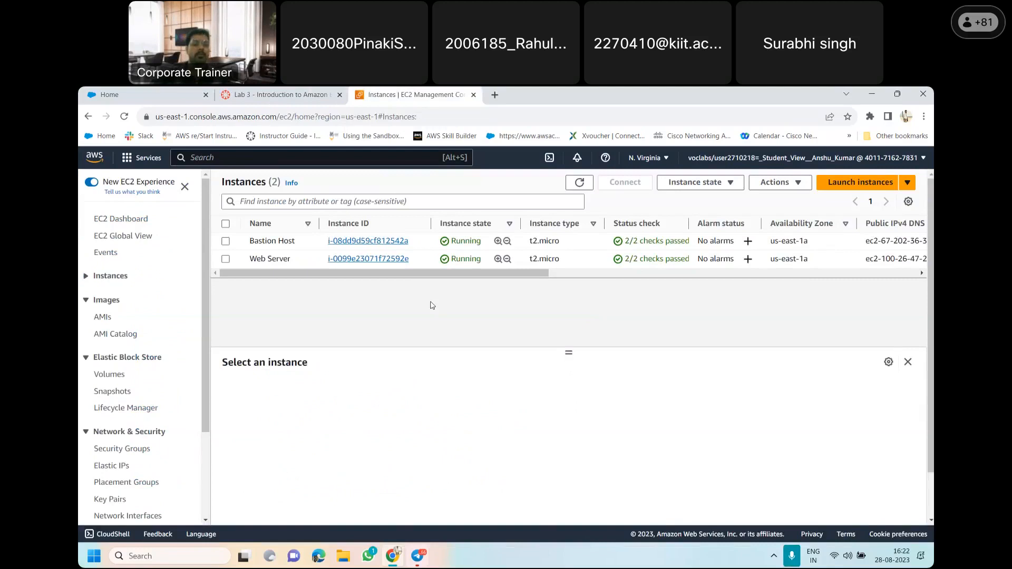
Read the Task 2: Monitor Your Instance introduction and item 22 on status checks in the lab instructions
click(279, 94)
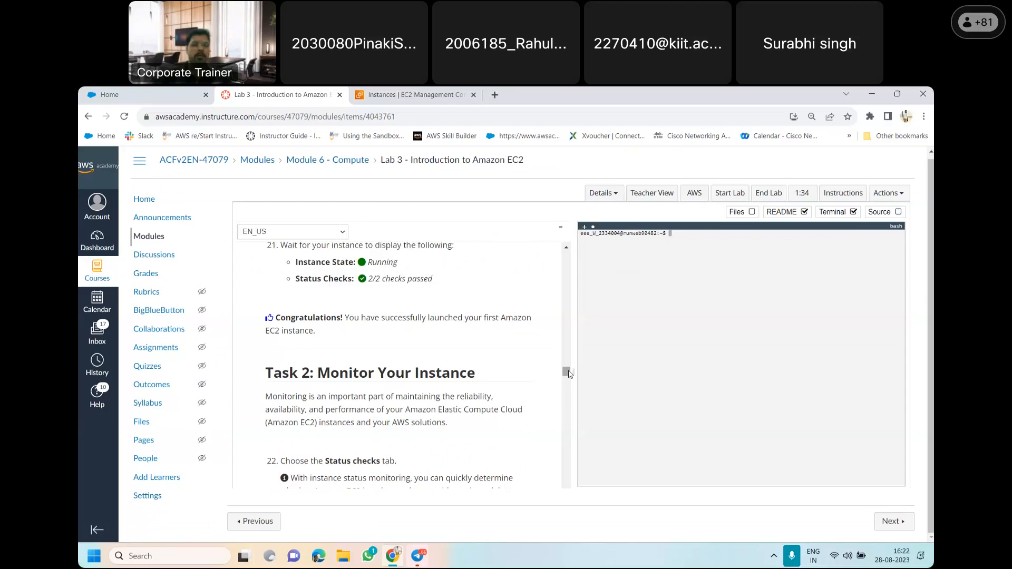
drag(569, 373, 569, 374)
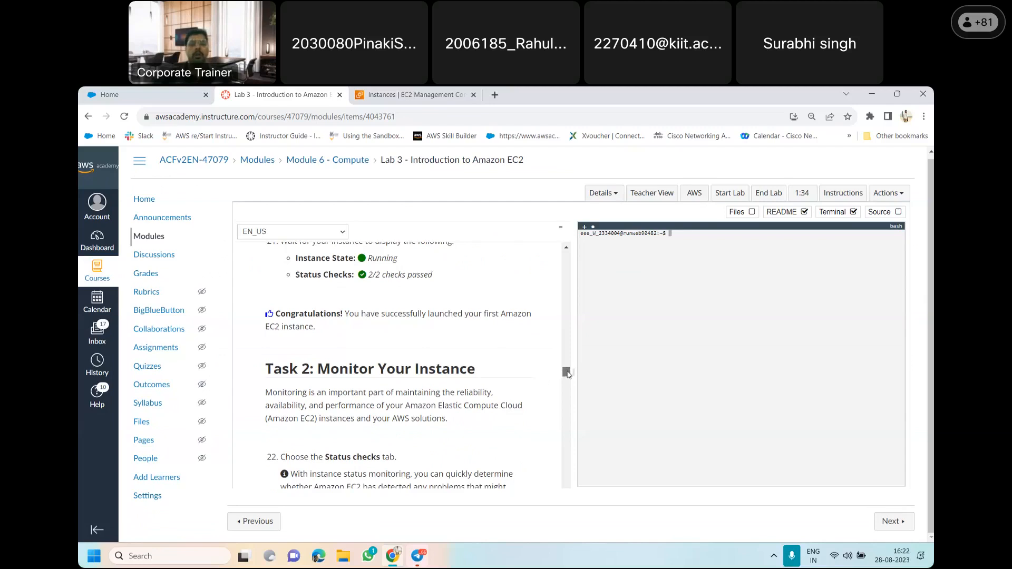
scroll(568, 373, down, 1)
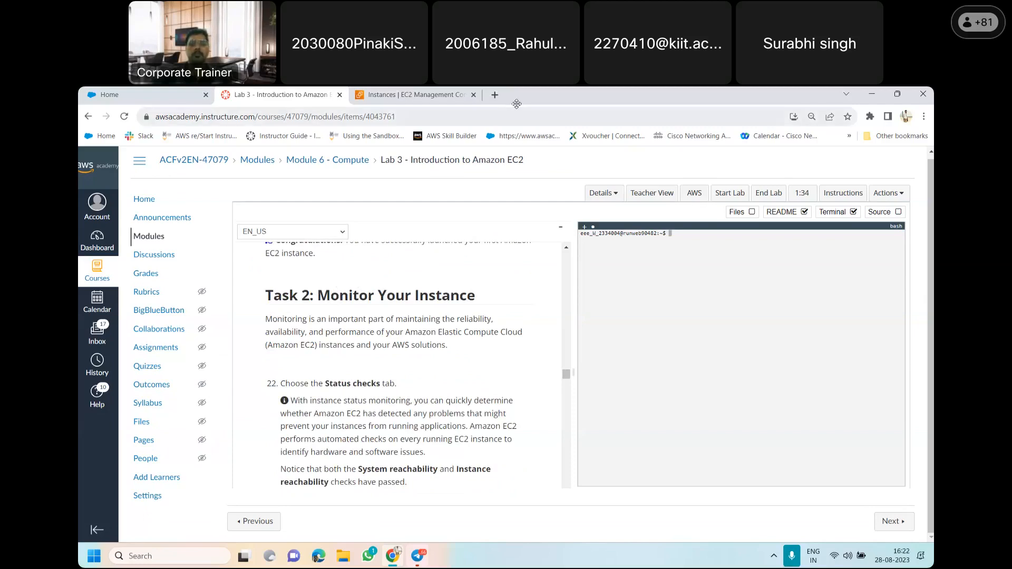
drag(516, 96, 524, 96)
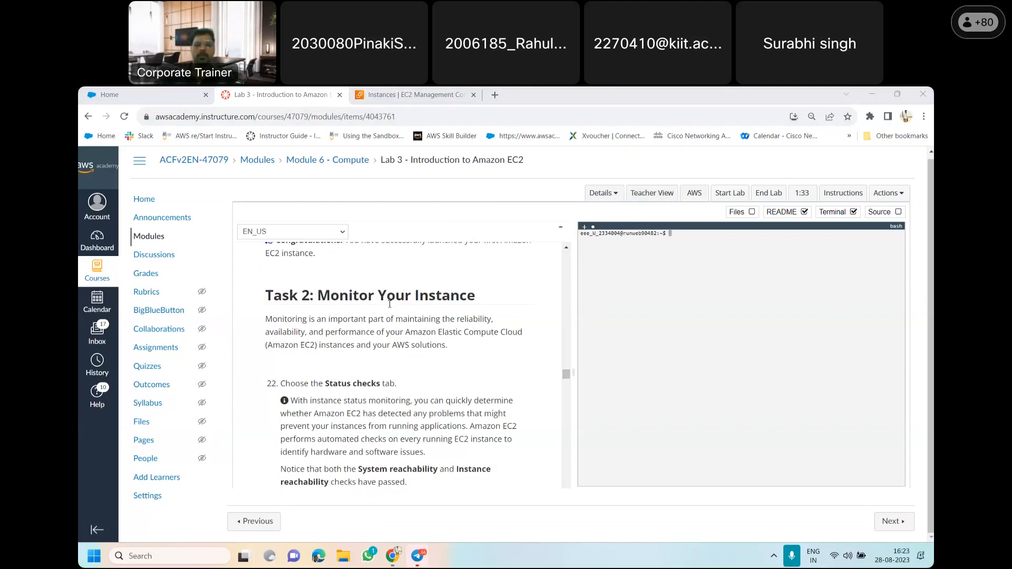
click(931, 308)
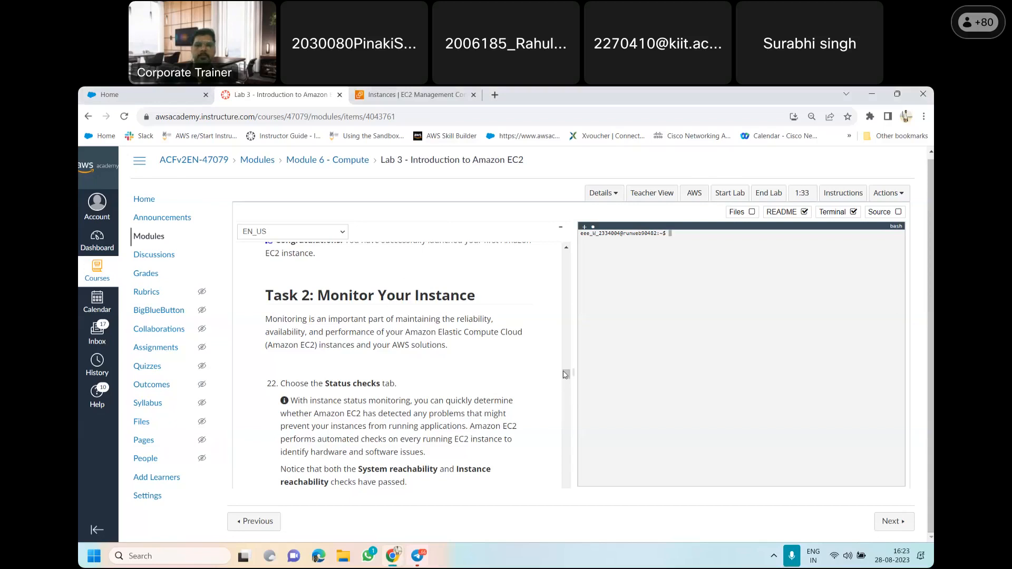
scroll(566, 375, down, 3)
scroll(567, 376, up, 3)
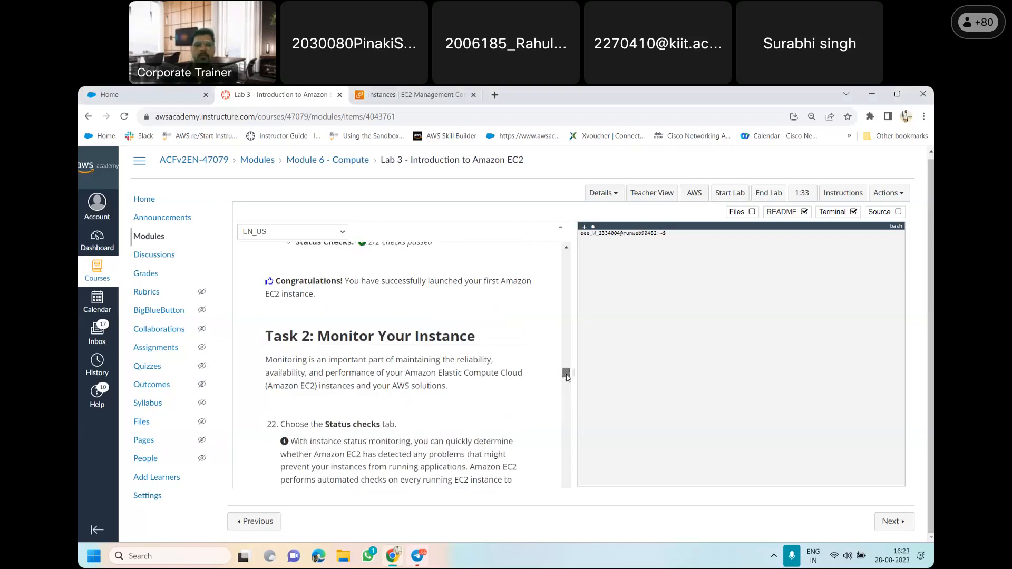
scroll(567, 377, down, 4)
scroll(567, 376, up, 3)
scroll(566, 377, down, 1)
scroll(566, 377, down, 1)
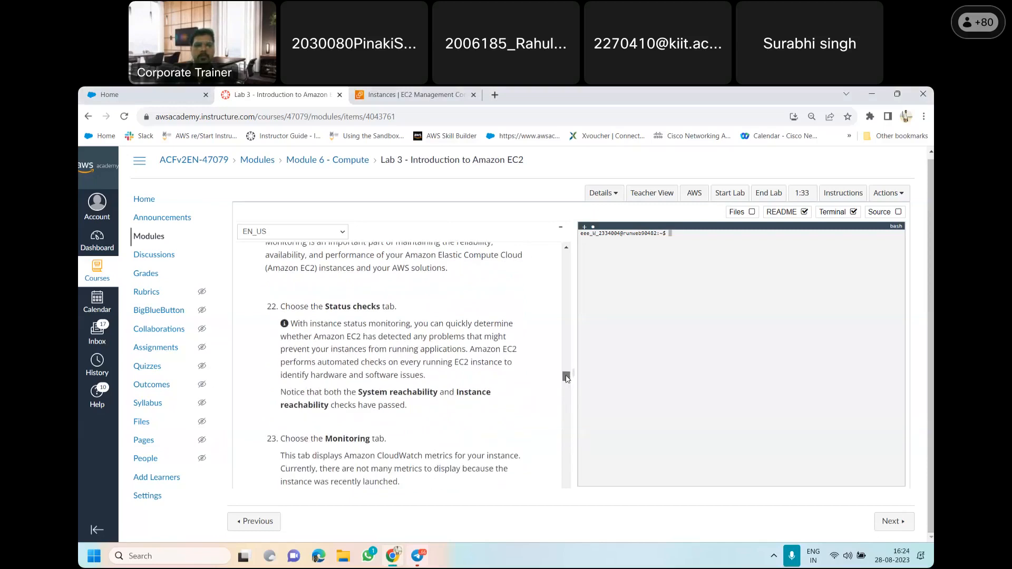
Read item 23 on the Monitoring tab and Amazon CloudWatch metrics, and continue through the system log and instance screenshot items
scroll(567, 378, down, 1)
scroll(567, 377, down, 1)
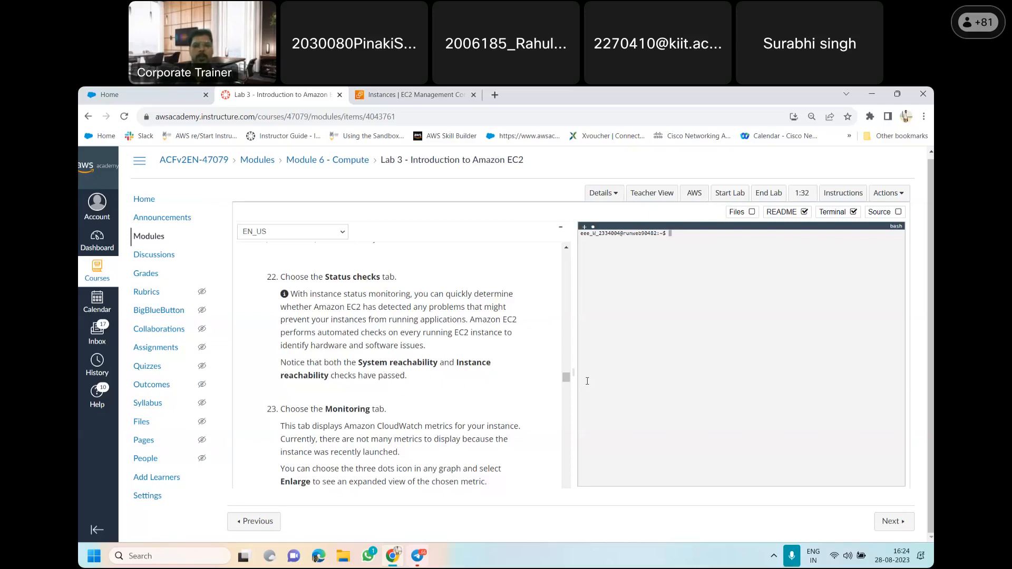
scroll(567, 386, down, 2)
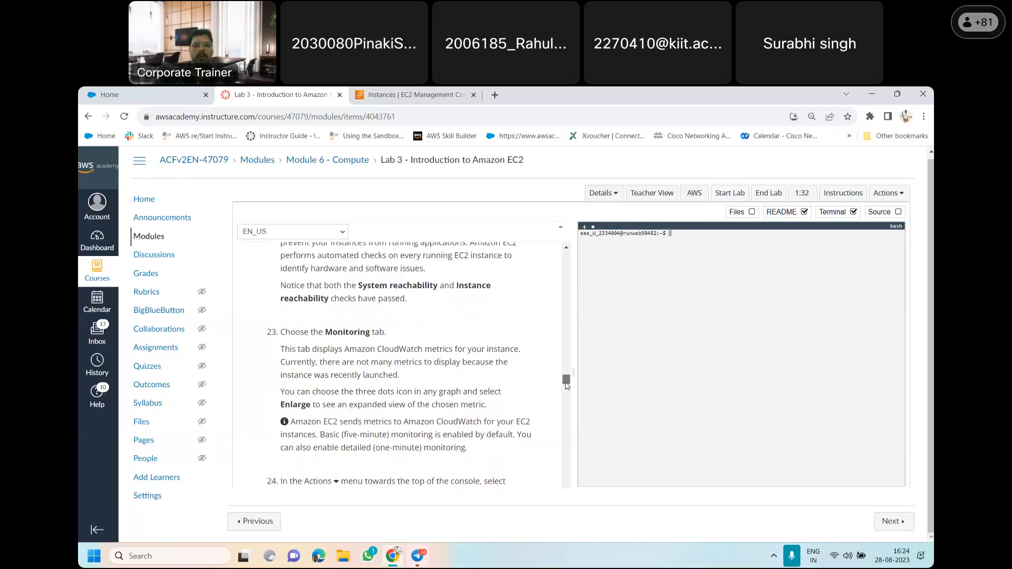
scroll(567, 386, down, 1)
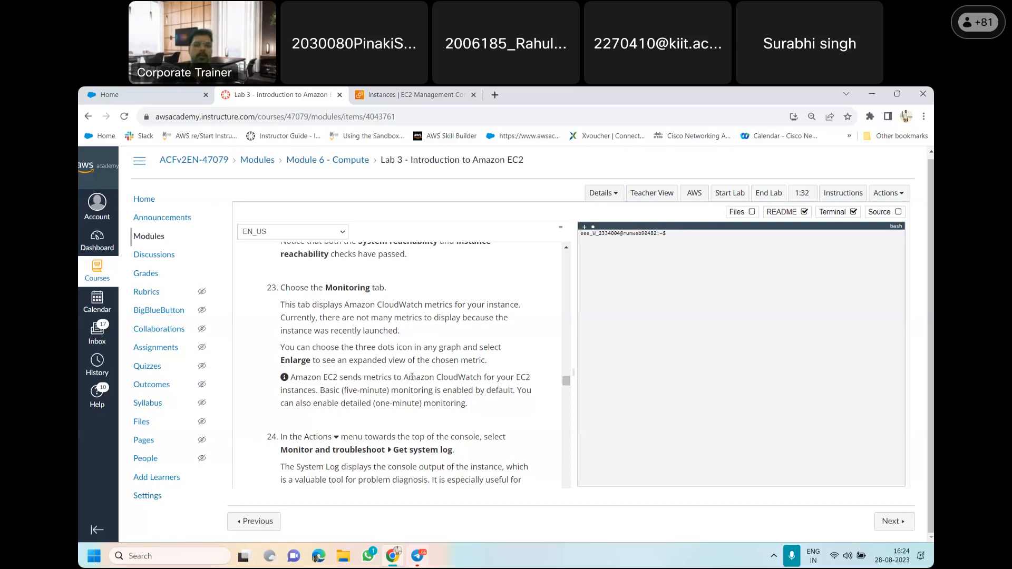
drag(406, 378, 484, 379)
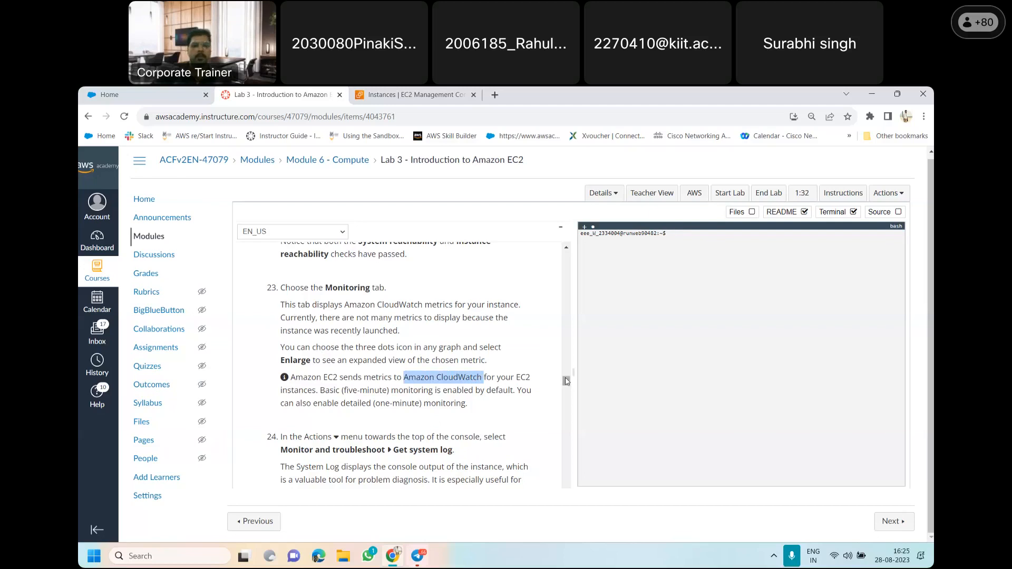
drag(567, 382, 565, 396)
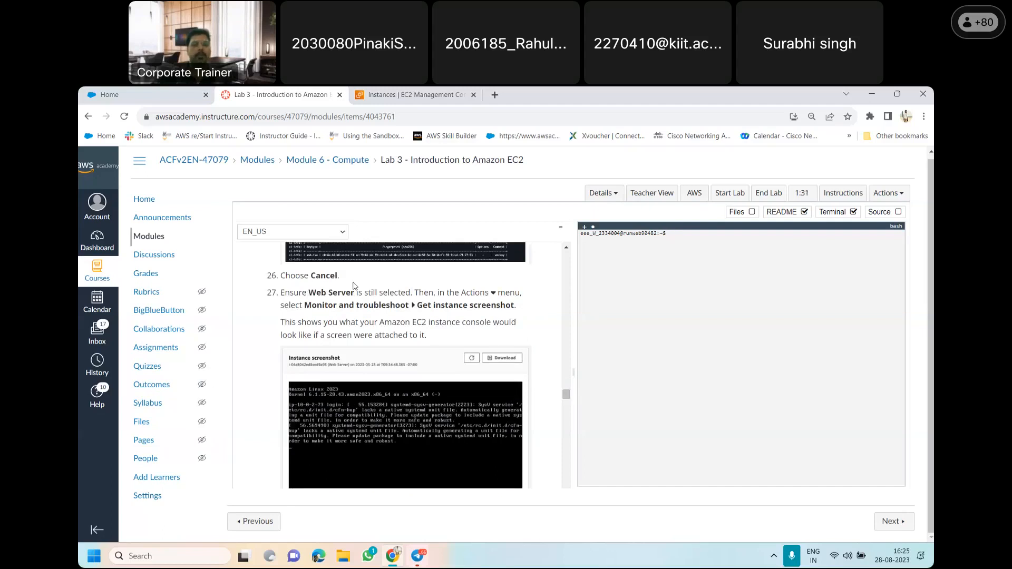
Select the Web Server instance in the EC2 console and review its security, networking, monitoring, status check and storage information
click(385, 93)
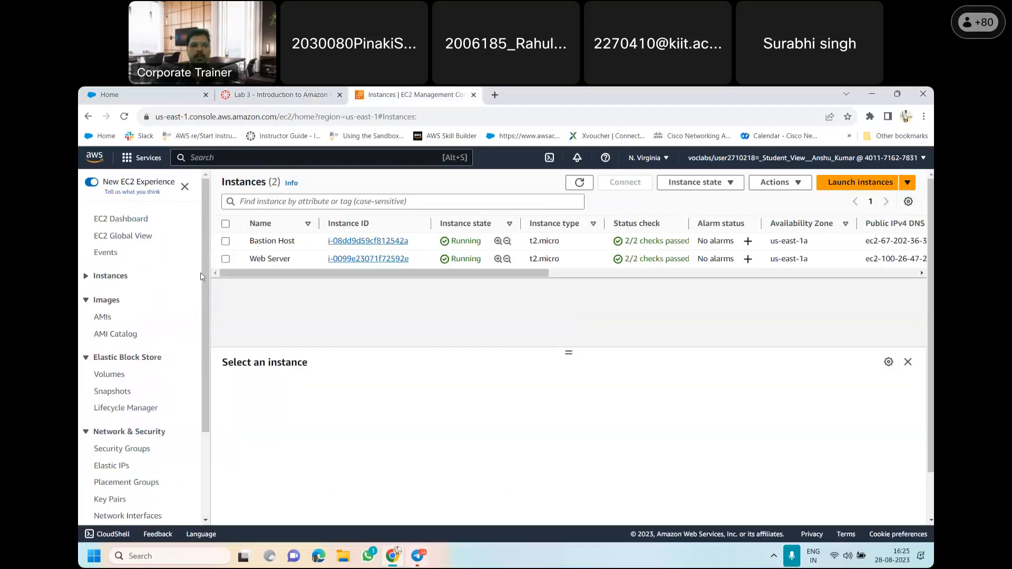
click(228, 260)
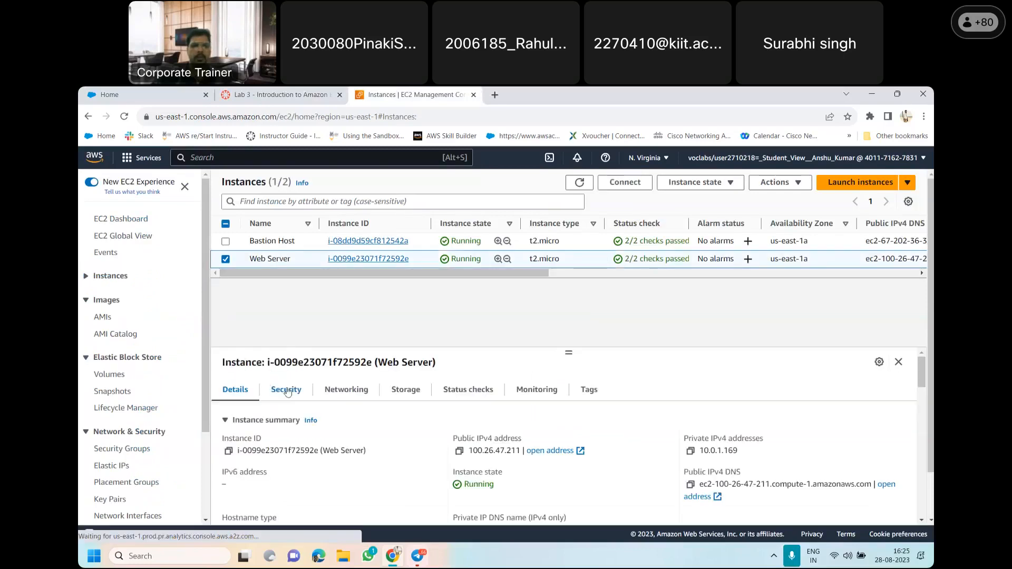
drag(923, 366, 923, 364)
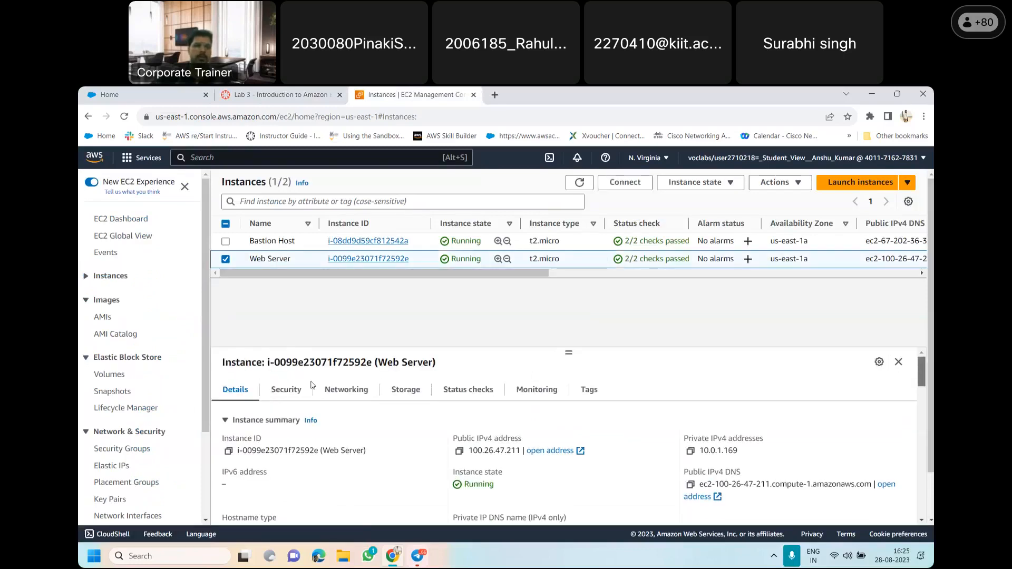
click(285, 396)
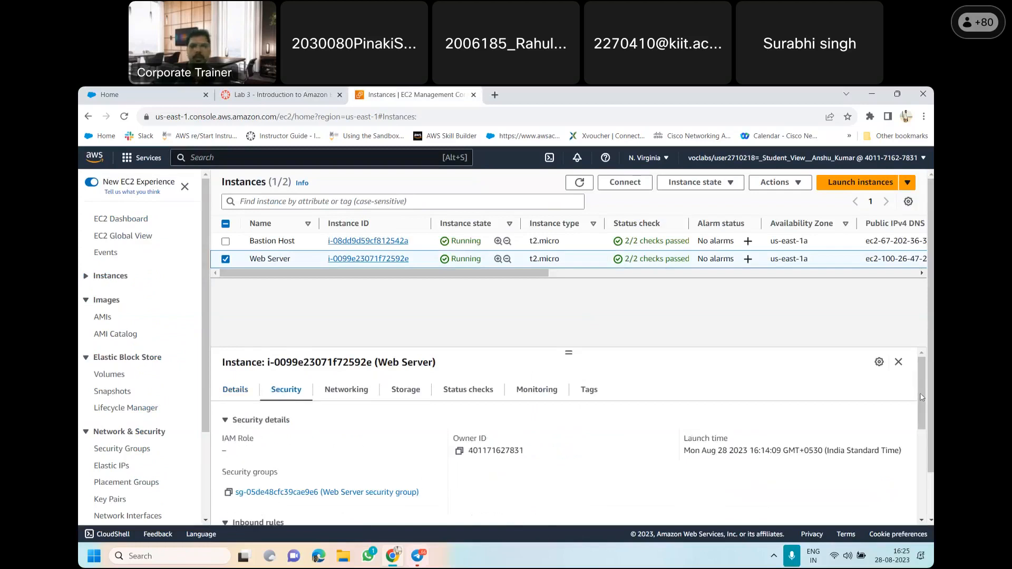
mouse_move(922, 397)
mouse_down()
mouse_move(922, 437)
mouse_move(922, 393)
mouse_up()
click(346, 391)
click(543, 391)
click(576, 391)
click(481, 396)
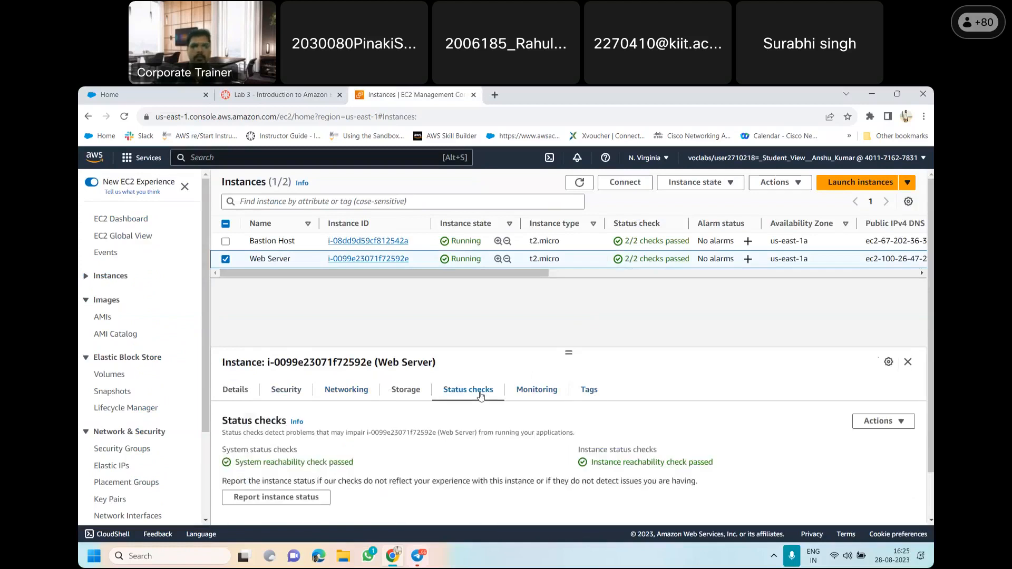
click(409, 395)
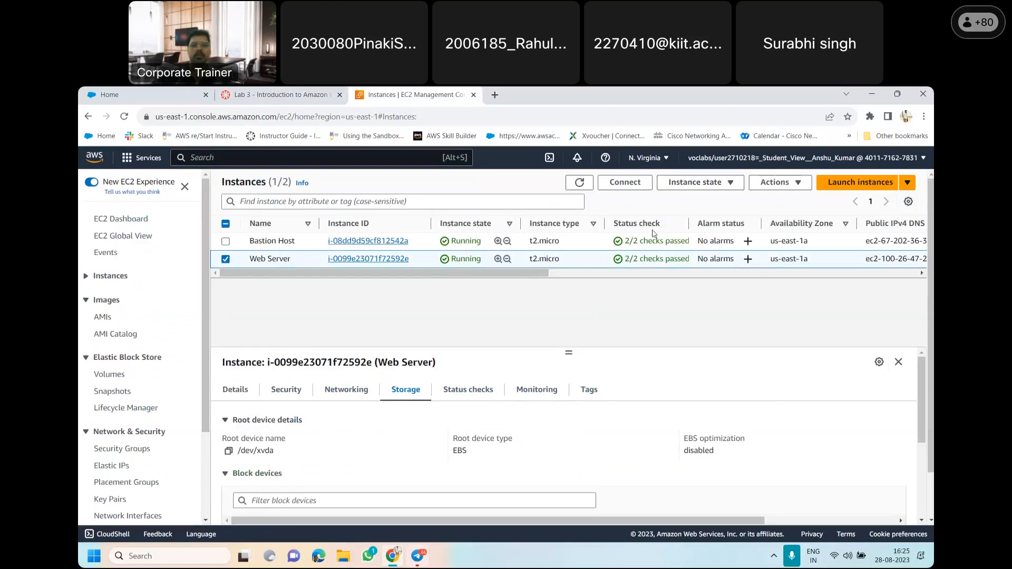
View the actions available for the Web Server, and review the lab instructions from item 22 to the start of Task 3
click(786, 182)
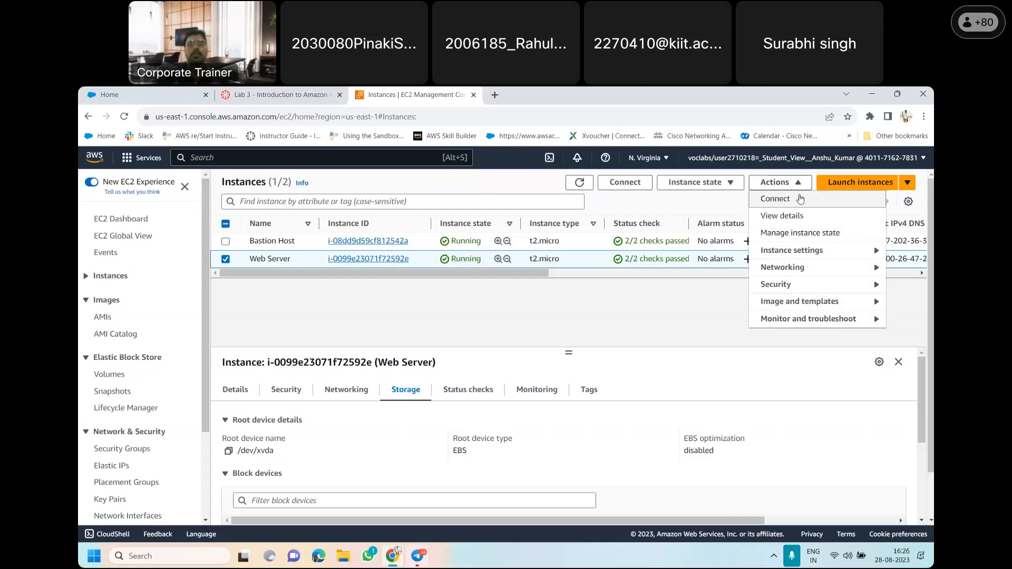
click(280, 94)
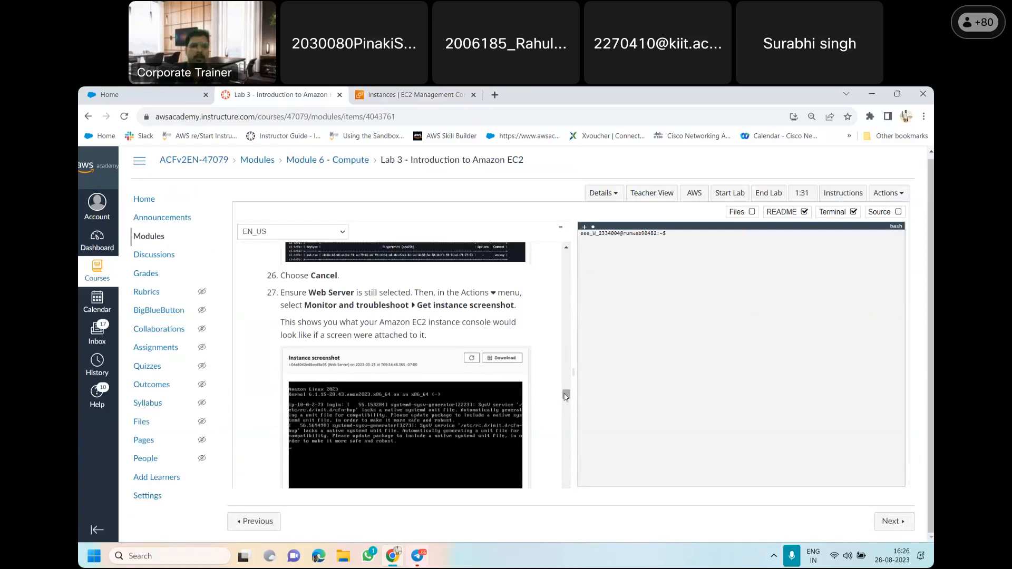
mouse_move(566, 396)
mouse_down()
mouse_move(566, 410)
mouse_move(564, 377)
mouse_up()
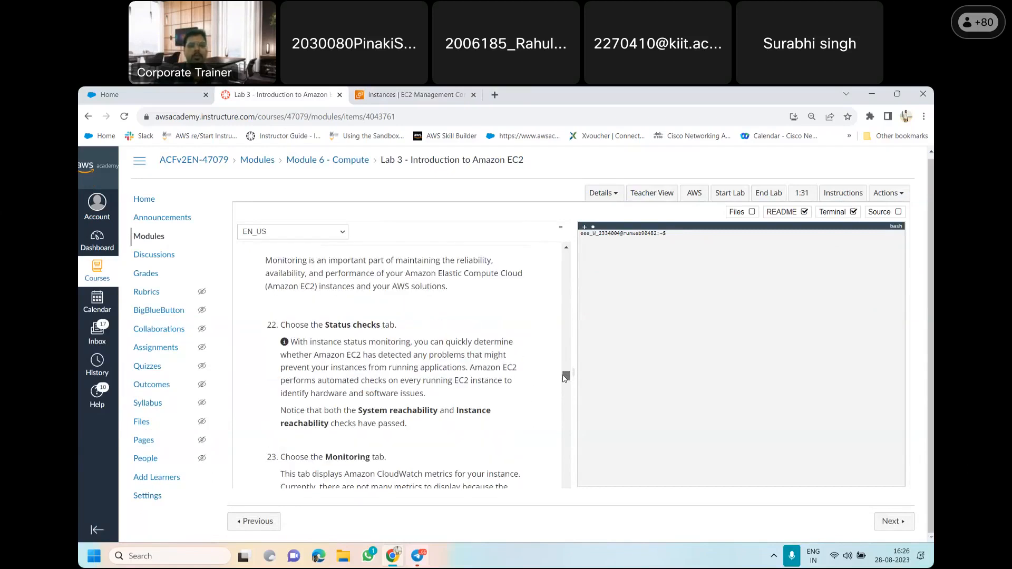
drag(565, 377, 569, 411)
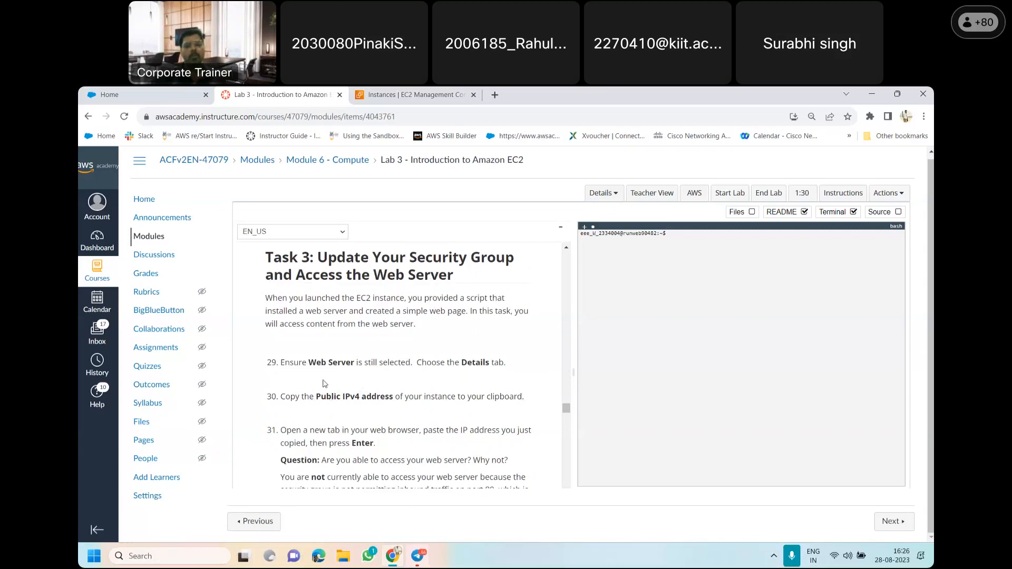
Copy the Web Server's public IPv4 address from its instance details in the EC2 console
click(375, 95)
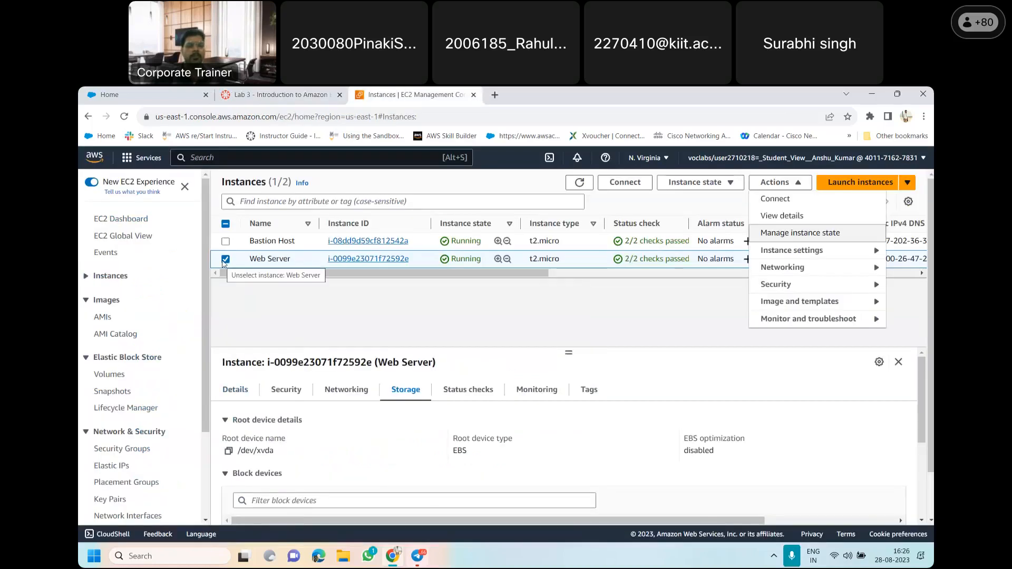
click(237, 391)
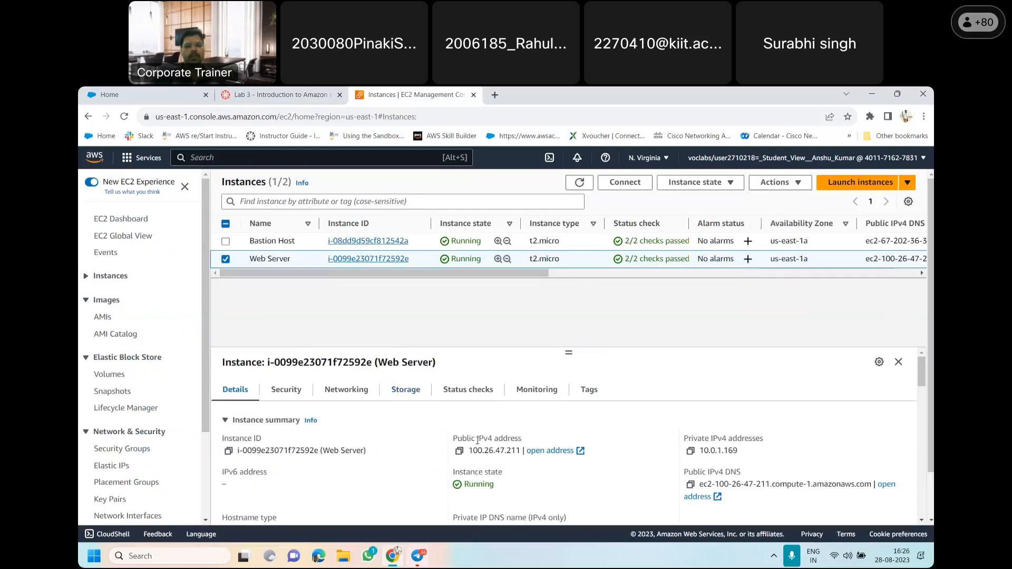
click(459, 452)
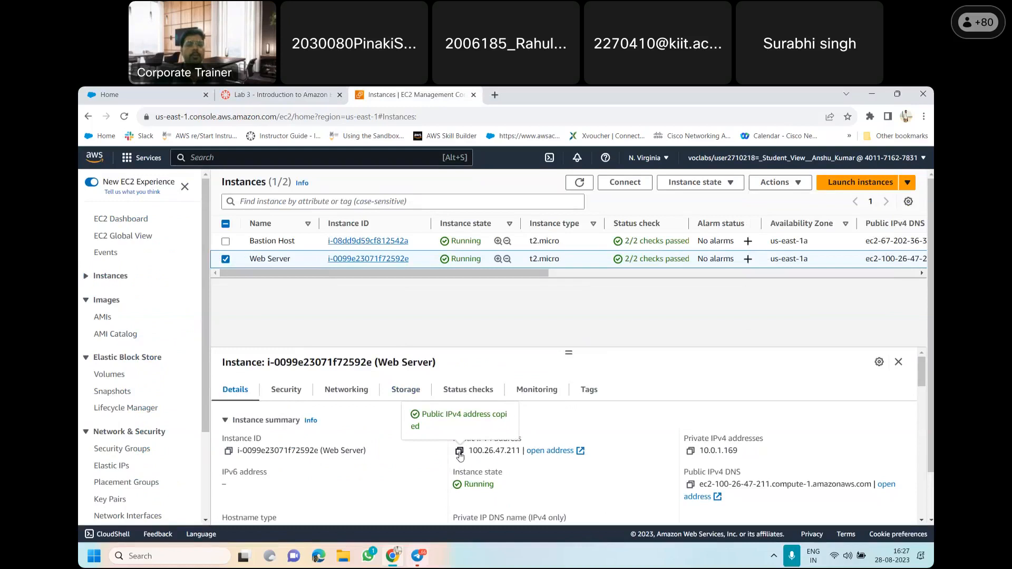
Check item 31 of the lab instructions and load the copied address 100.26.47.211 in a new browser tab
click(272, 94)
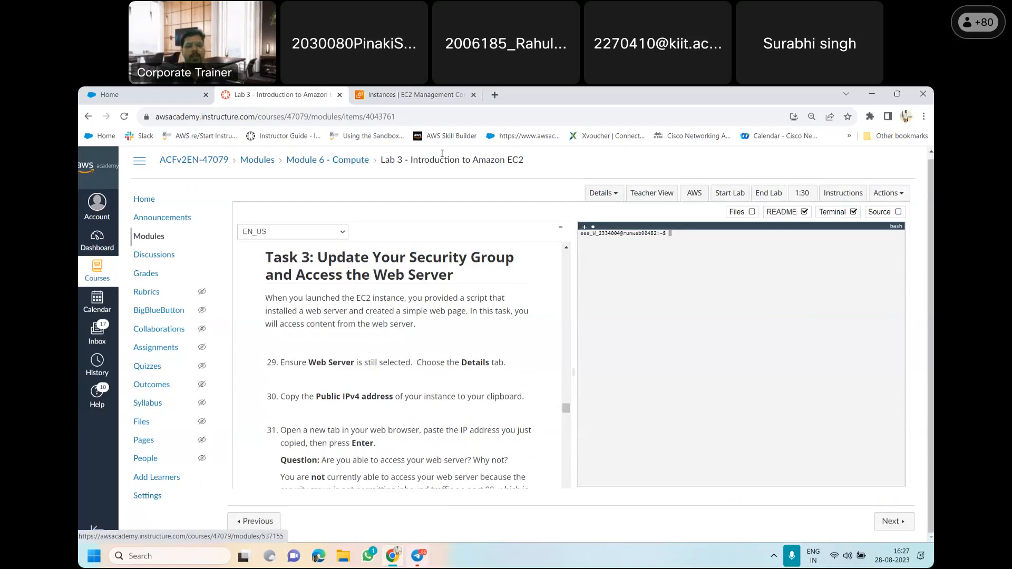
click(149, 97)
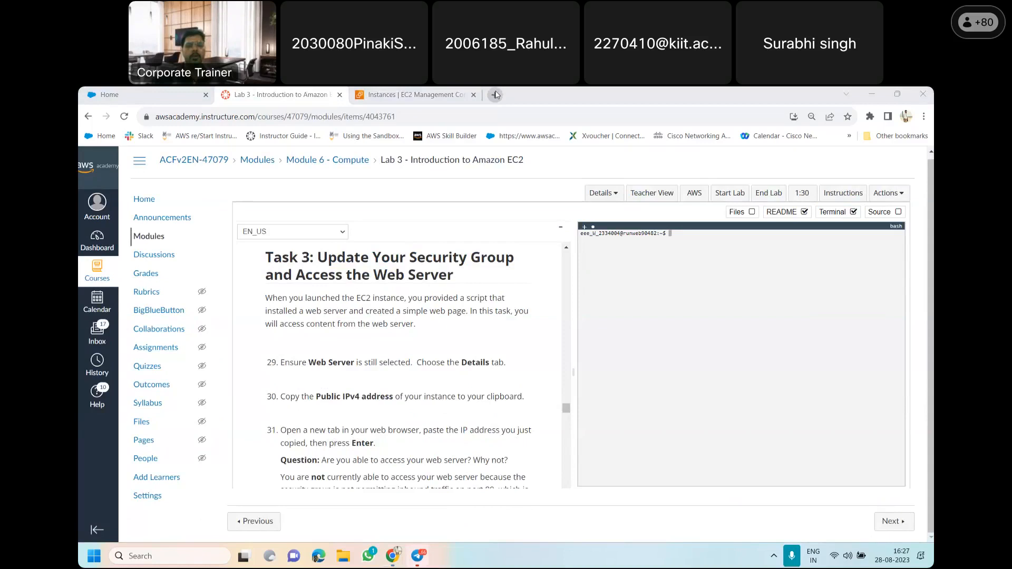
key(ctrl+t)
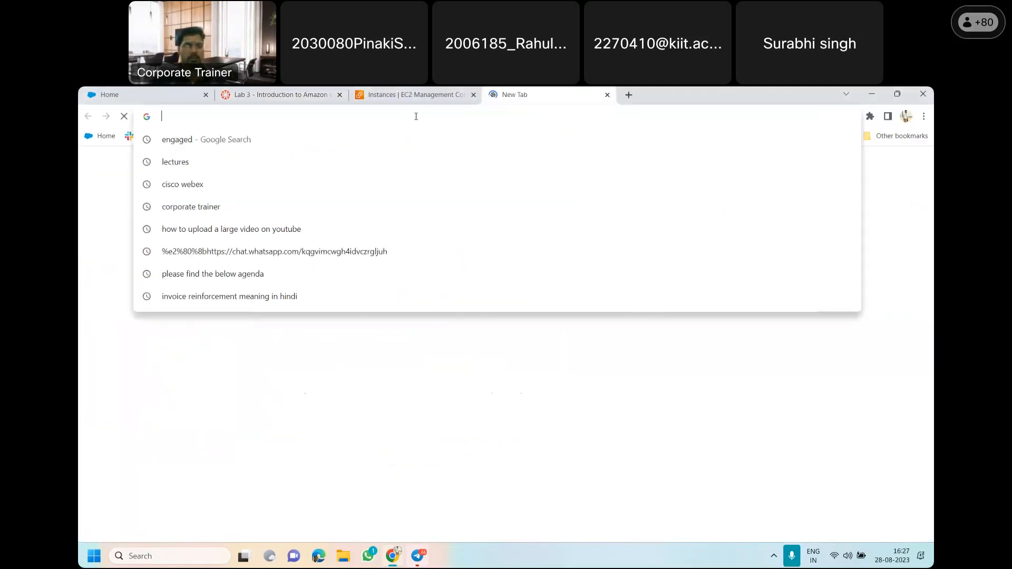
key(ctrl+v)
key(Return)
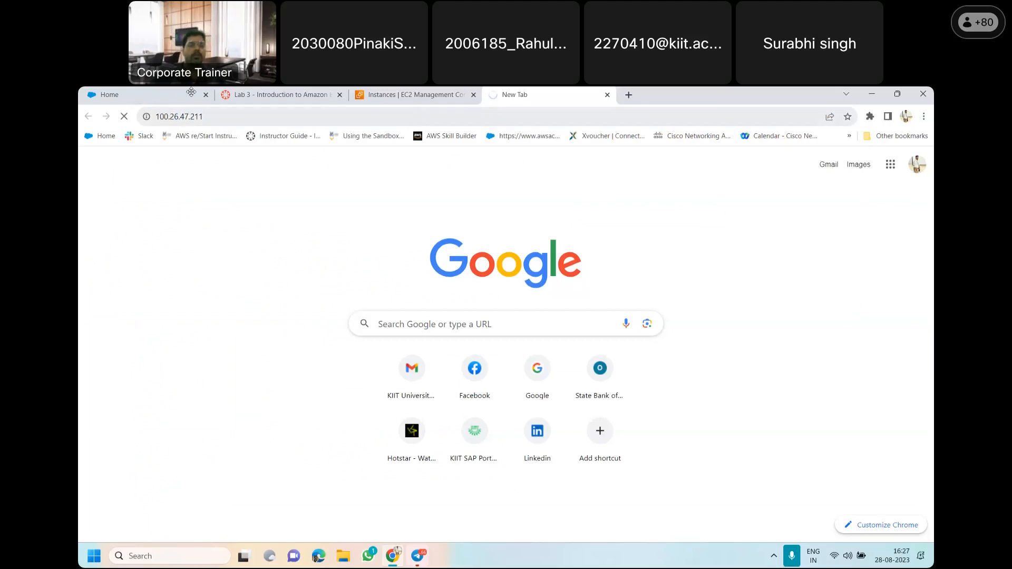
drag(205, 94, 197, 122)
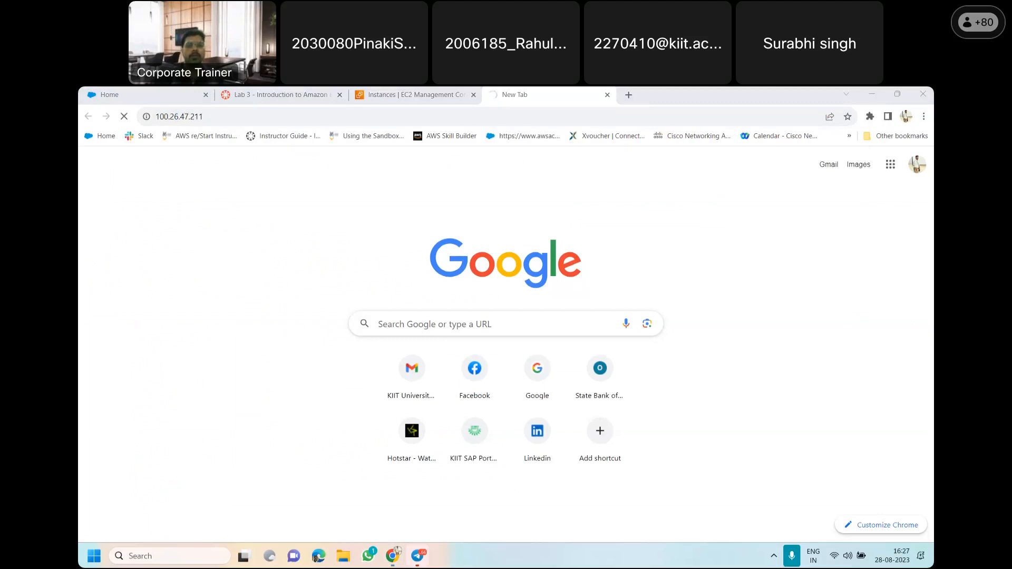
Check whether the web server page loads, and read item 31's explanation about the security group and port 80
click(309, 91)
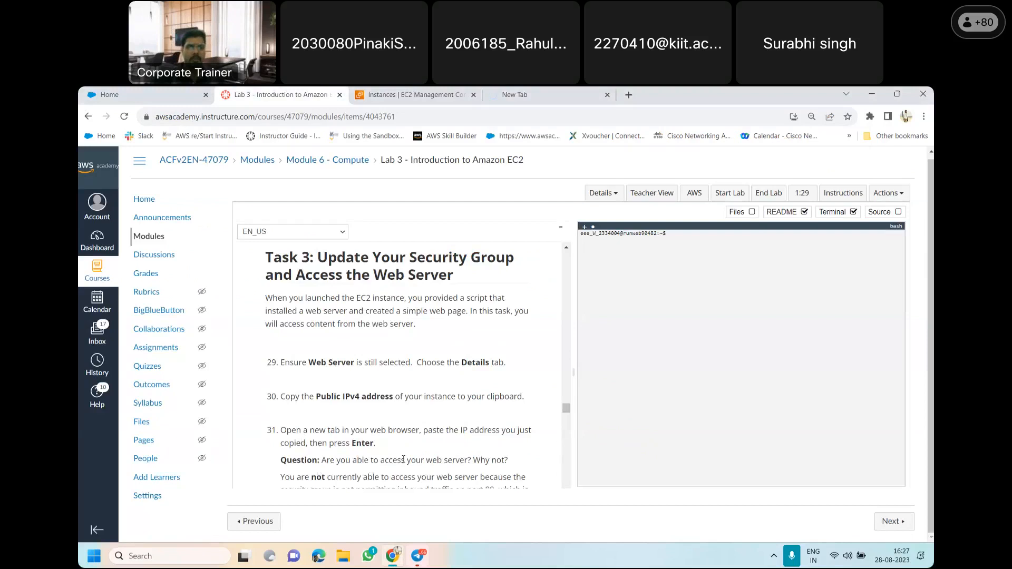
drag(567, 411, 566, 418)
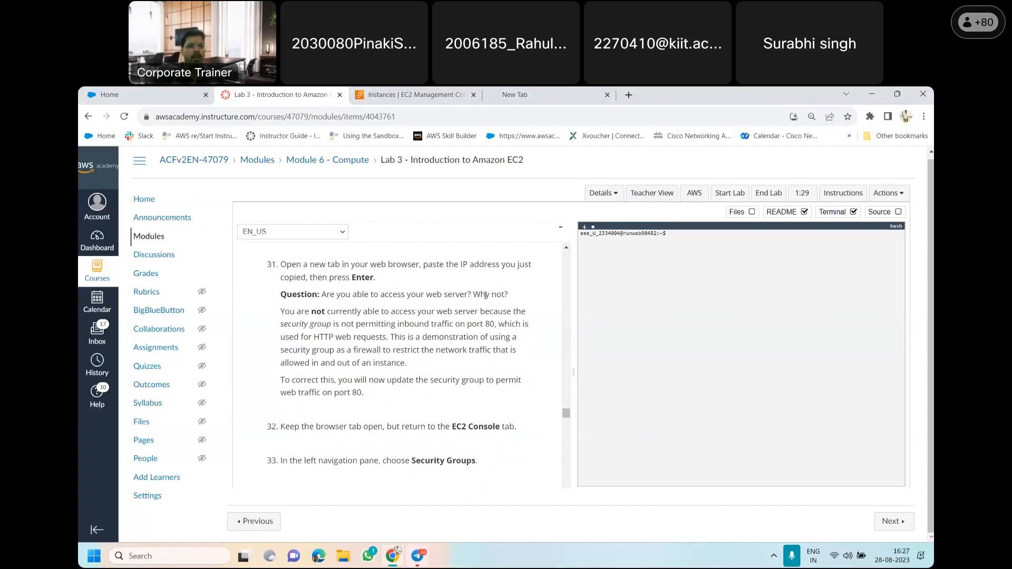
click(527, 90)
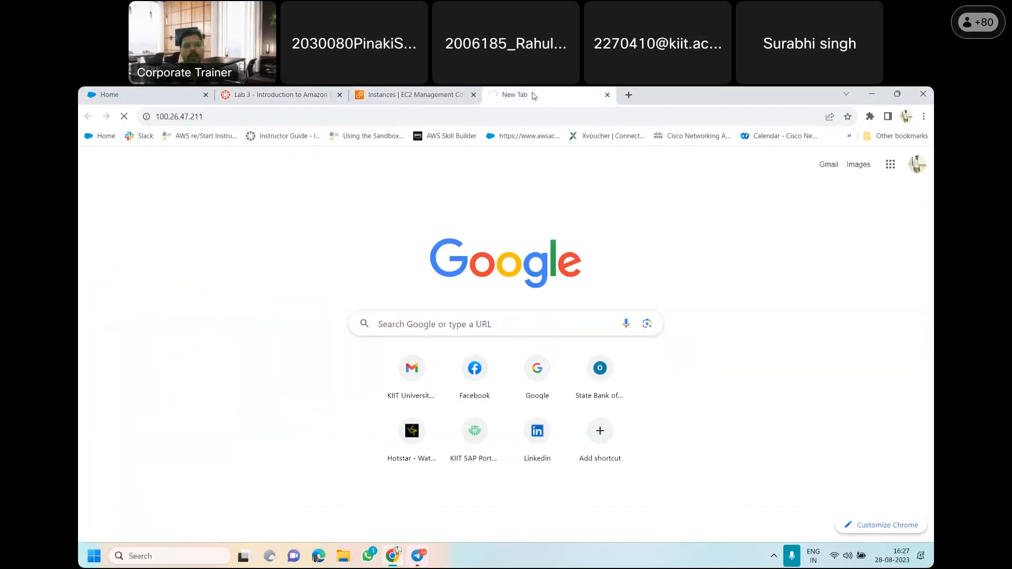
click(290, 92)
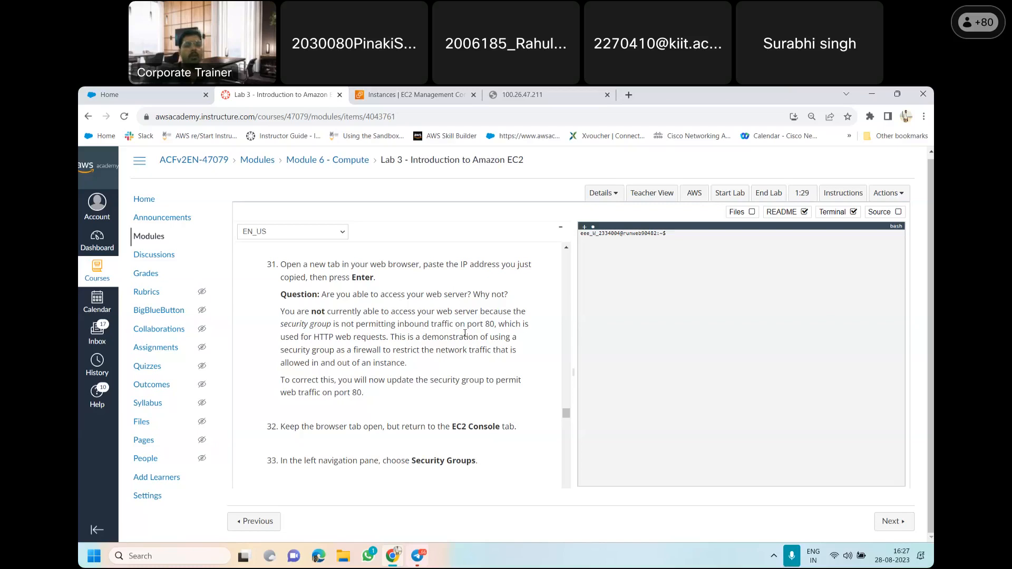
drag(494, 325, 276, 328)
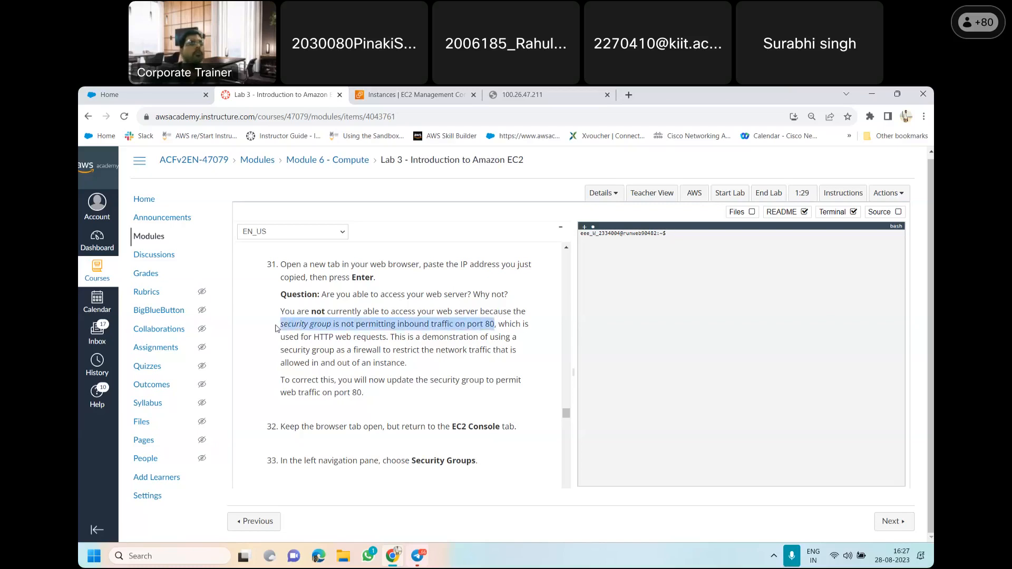
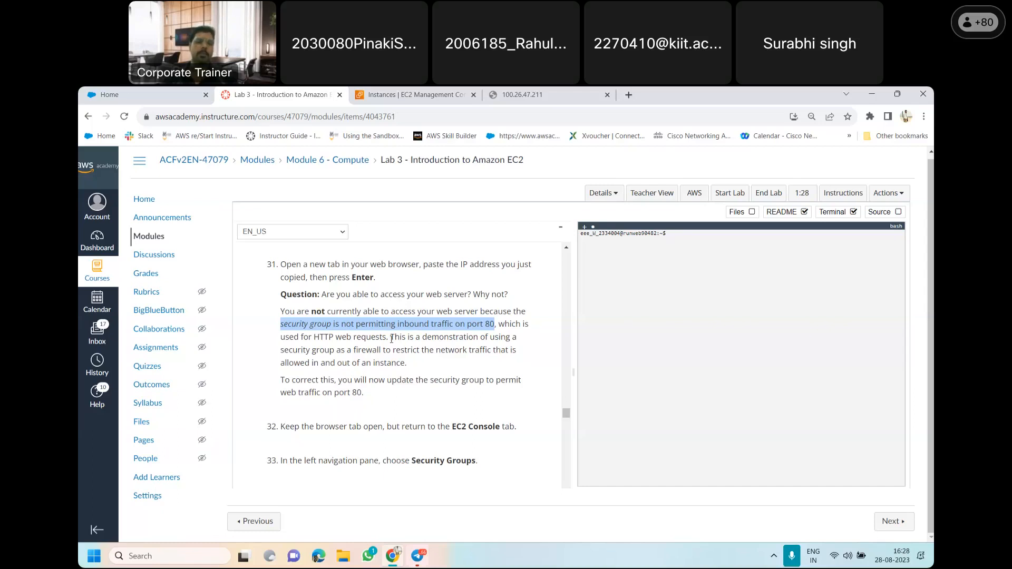
Read lab items 32 to 35 and recheck the web server page at 100.26.47.211 and the EC2 instances list
drag(565, 416, 565, 420)
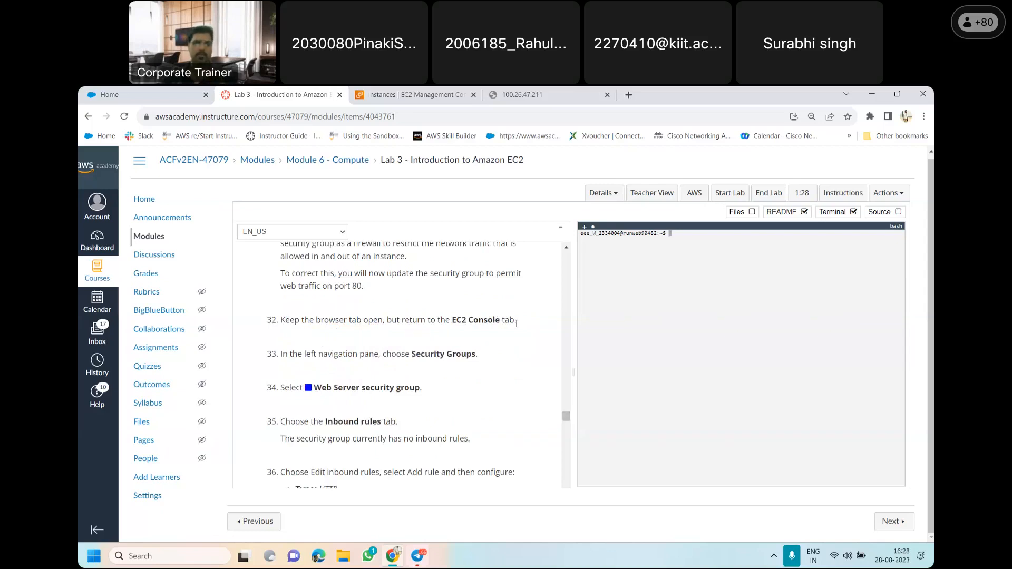
click(524, 93)
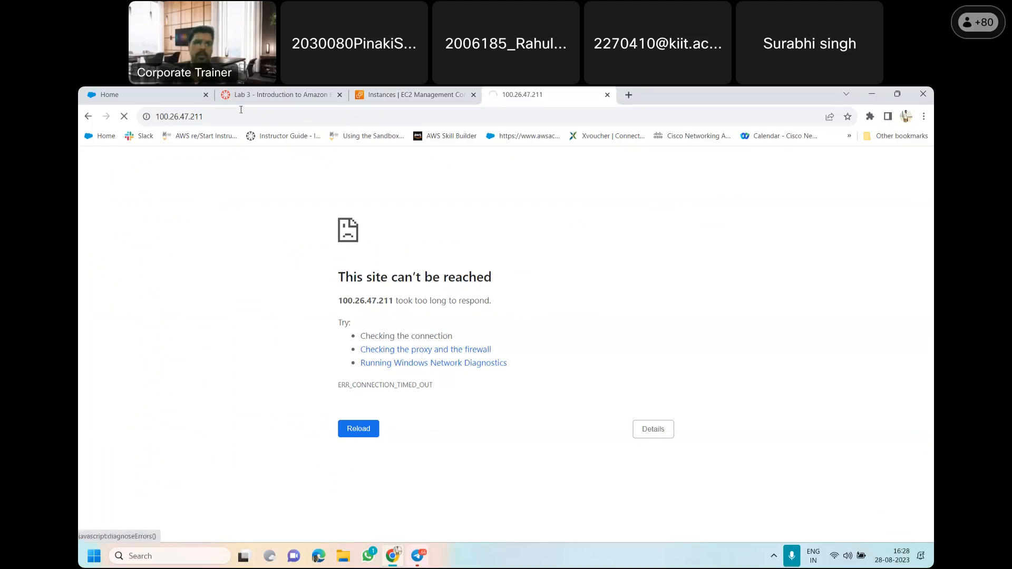
click(403, 95)
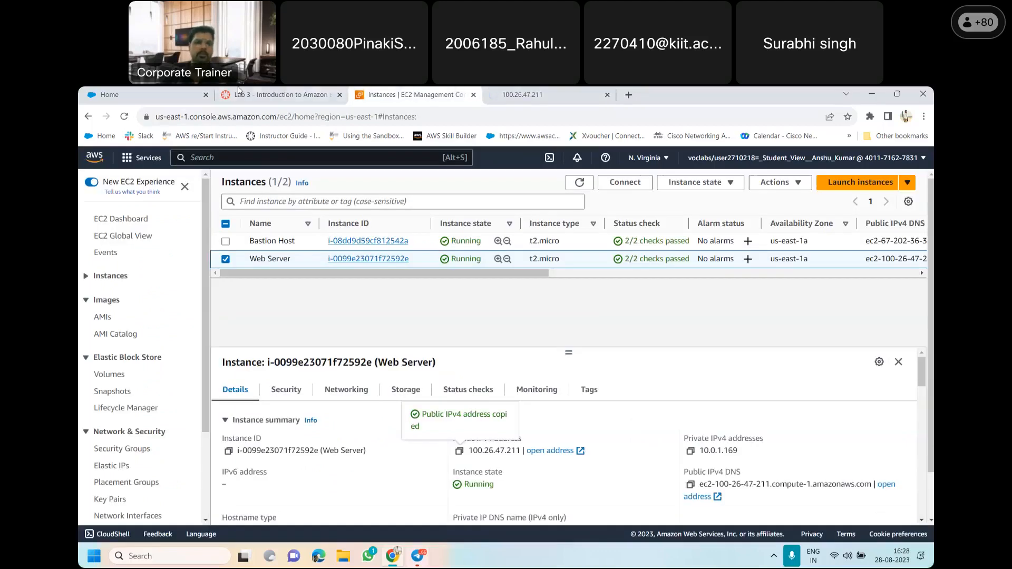
click(240, 94)
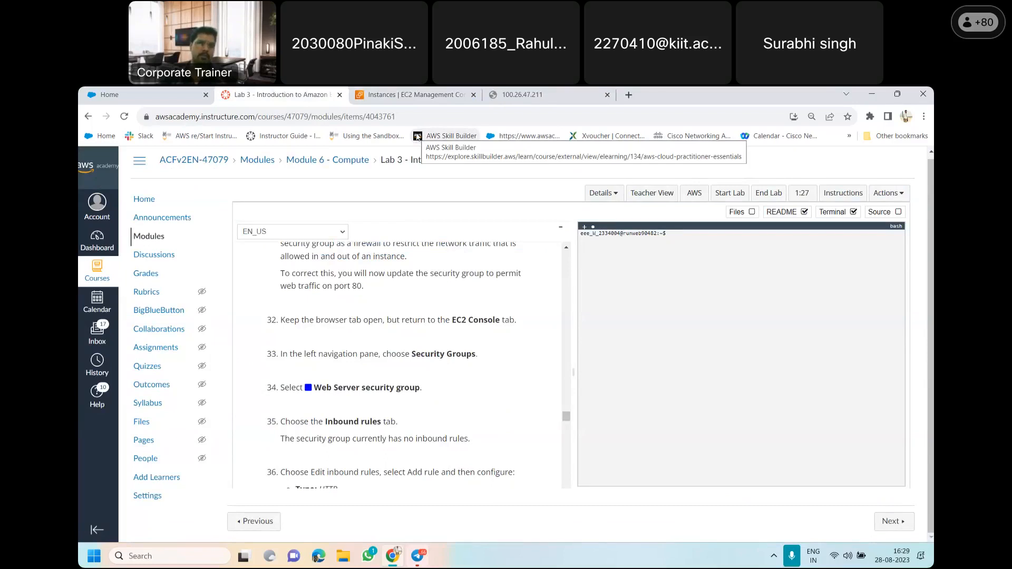
Return to the EC2 console and open the Security Groups list under Network & Security
click(411, 94)
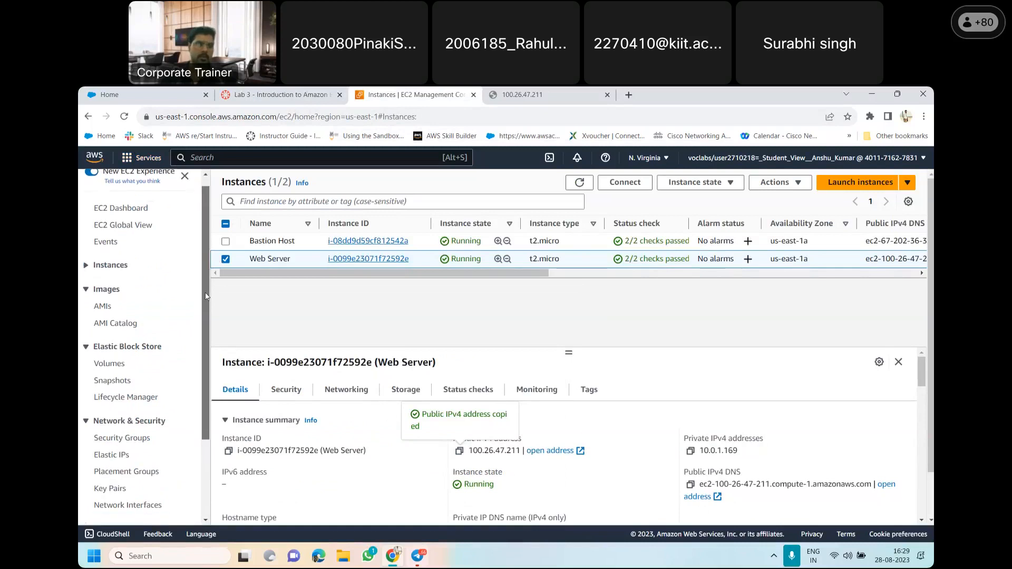
scroll(201, 340, down, 2)
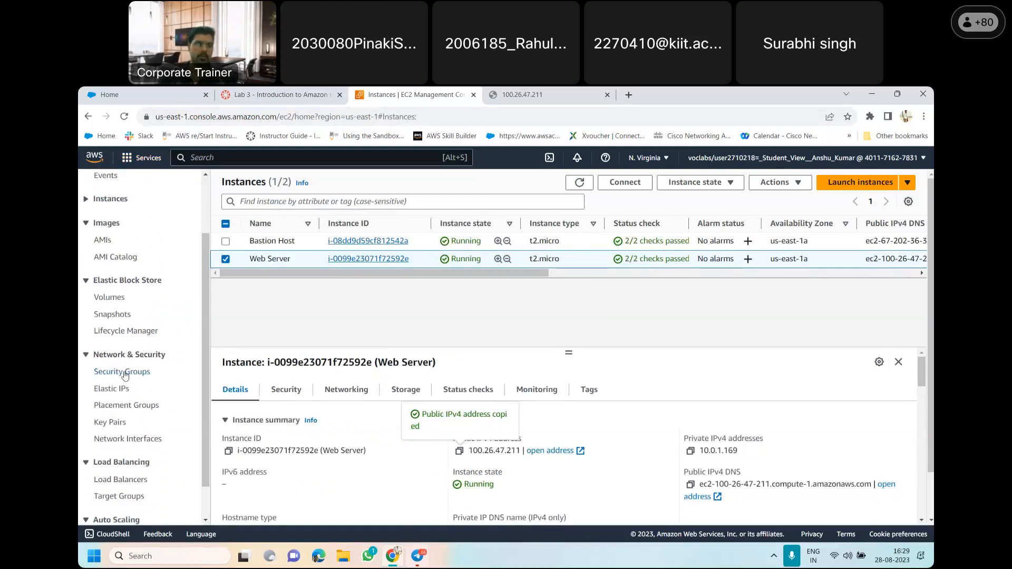
click(121, 372)
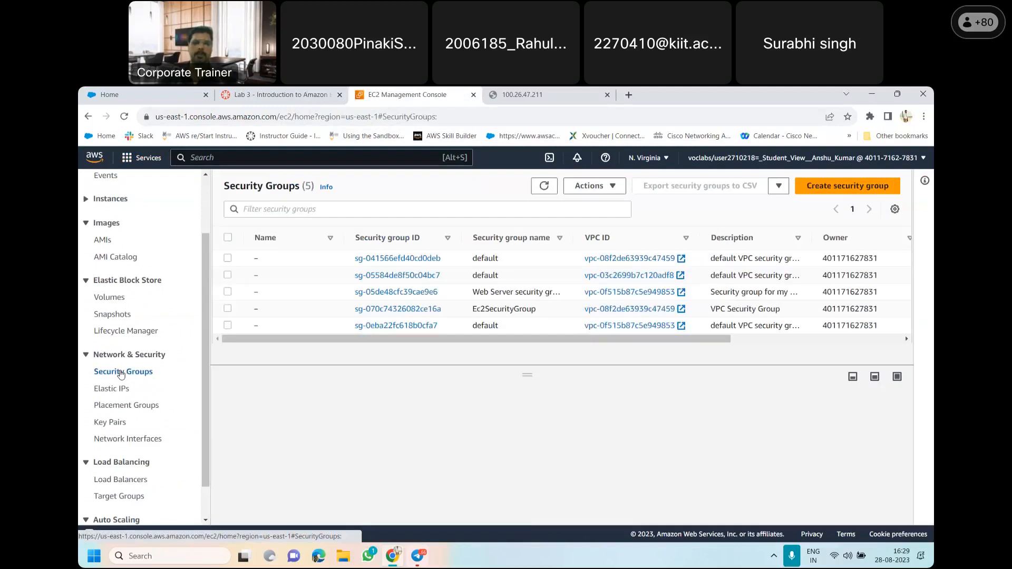
Check item 34 of the lab instructions, then select the Web Server security group and display its inbound rules
click(294, 92)
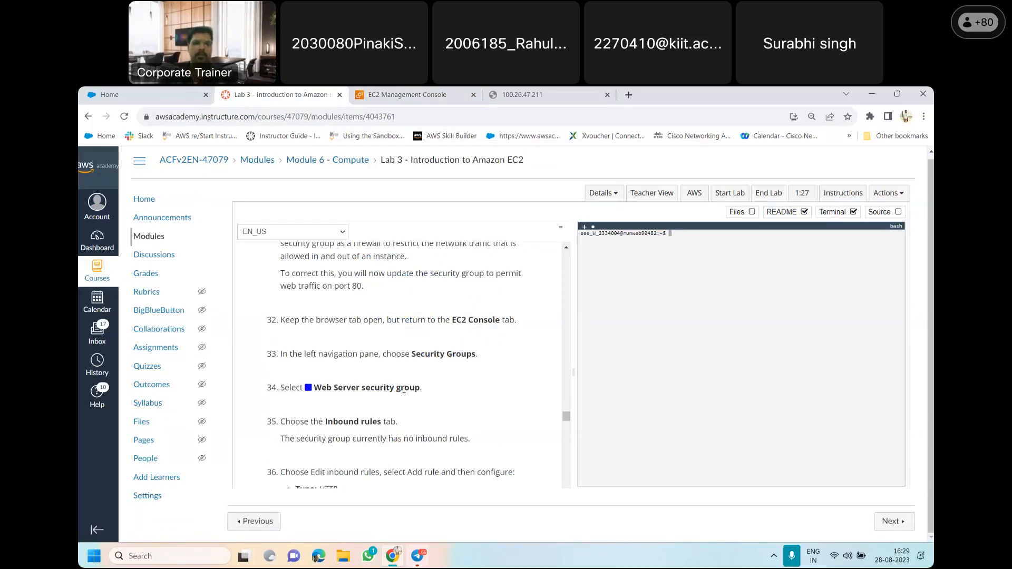
click(407, 94)
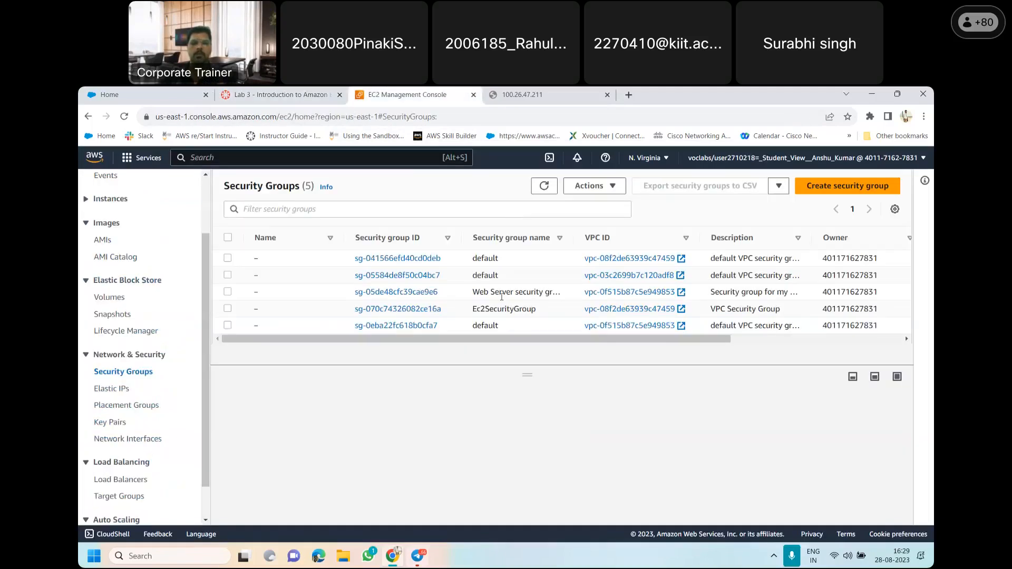
click(225, 293)
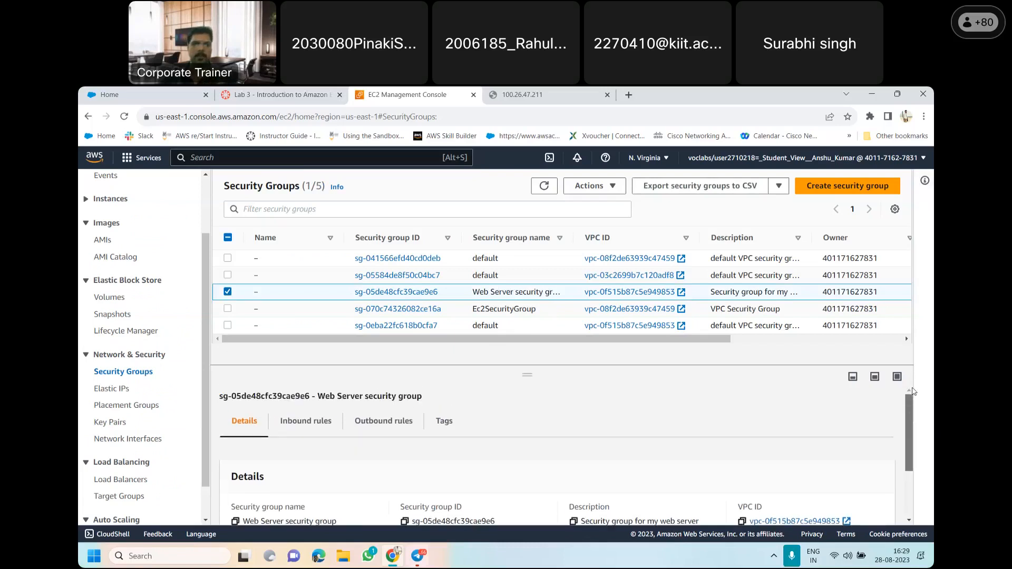
scroll(918, 417, down, 1)
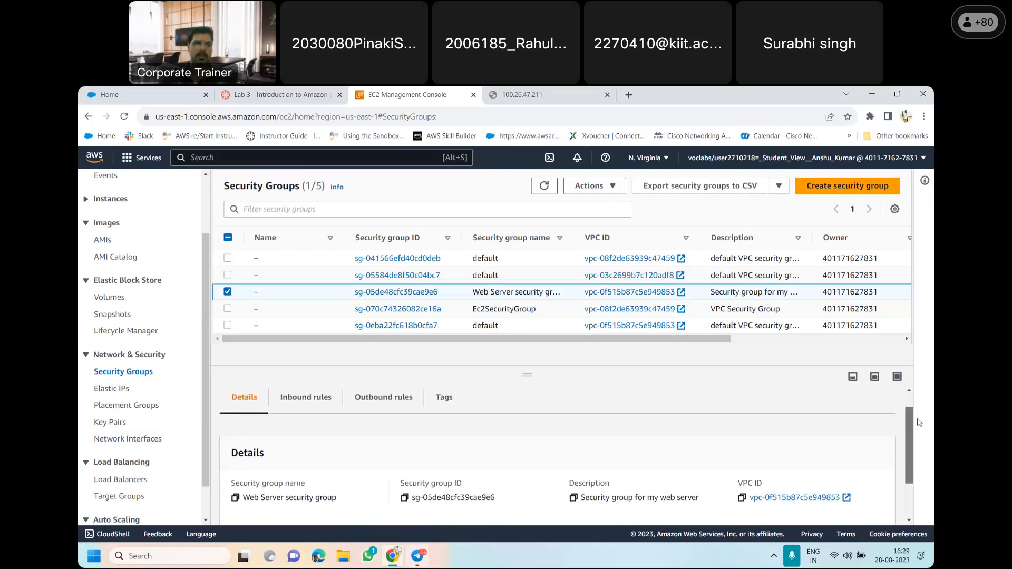
click(308, 400)
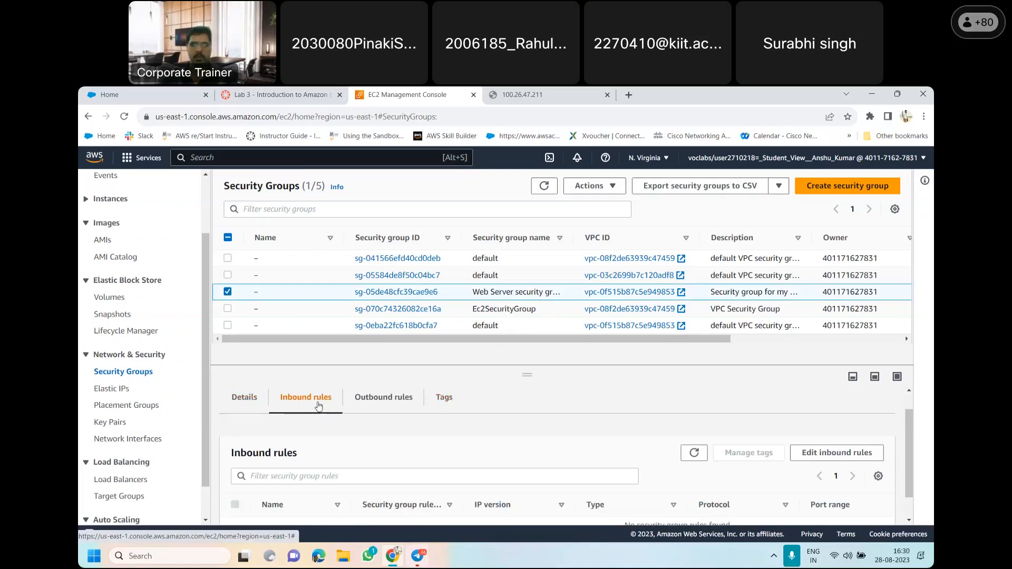
scroll(909, 446, down, 1)
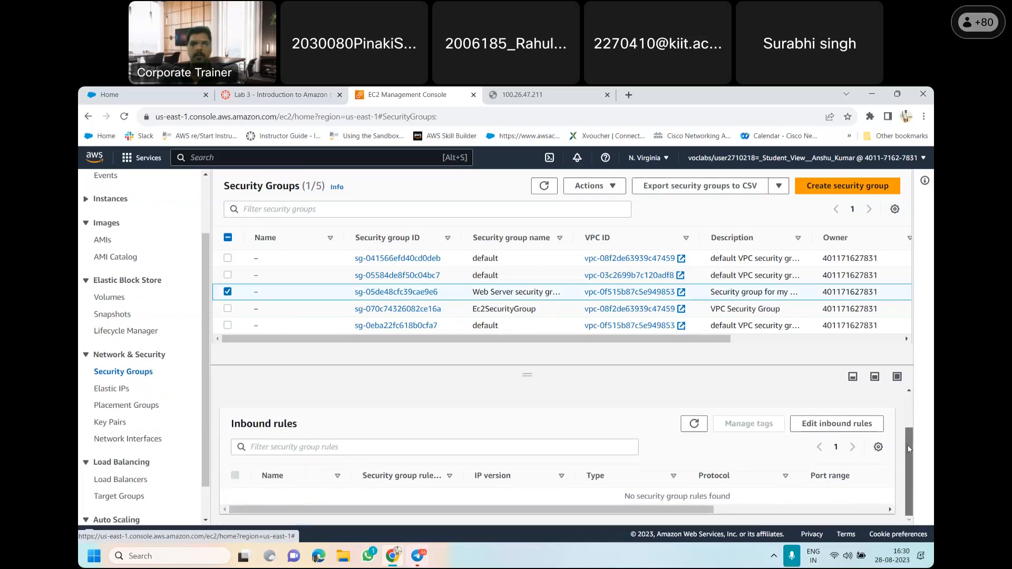
Read lab items 35 and 36, then start editing the Web Server security group's inbound rules and add a new rule
click(279, 95)
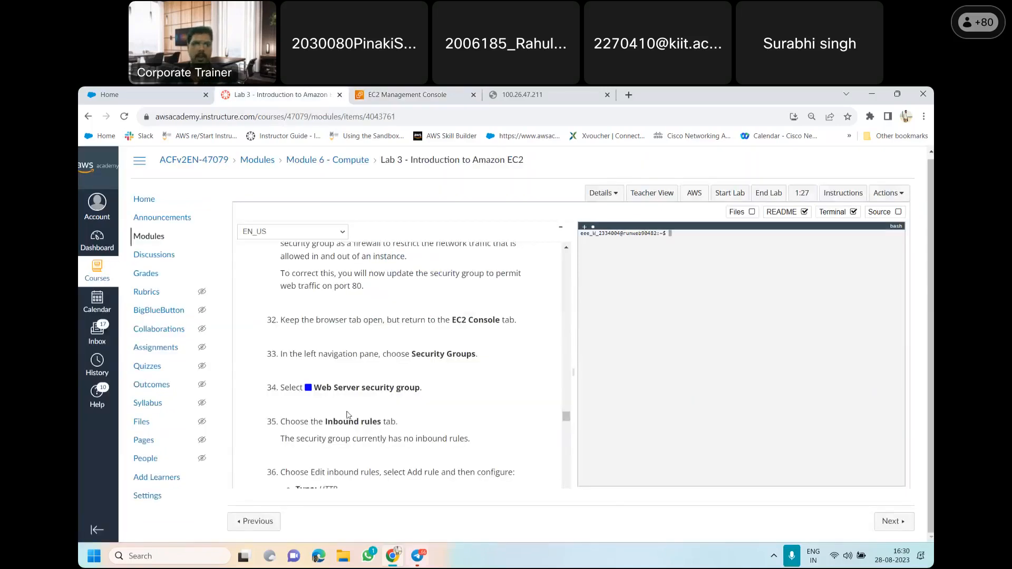
drag(567, 417, 564, 424)
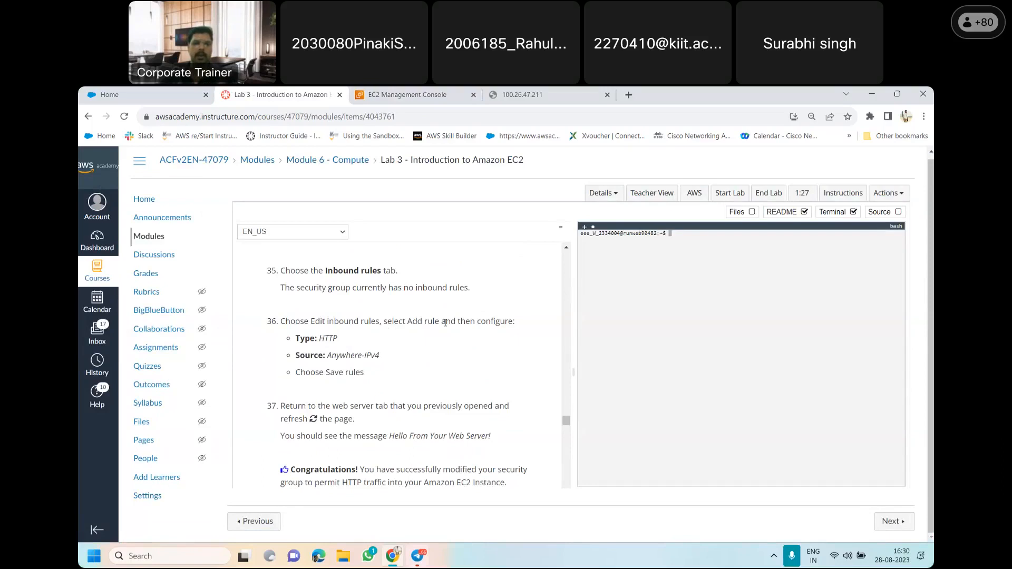
click(383, 91)
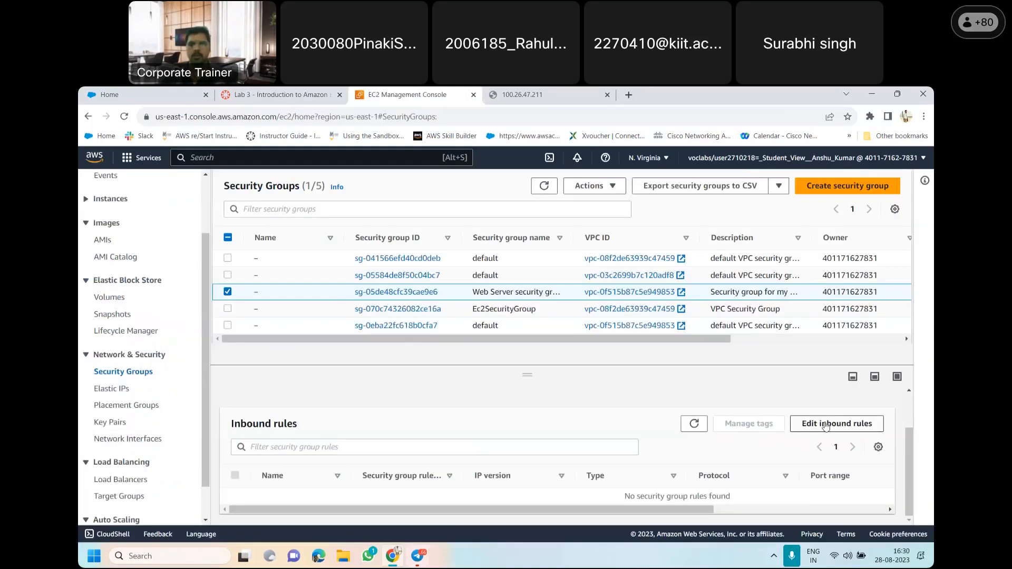
click(826, 425)
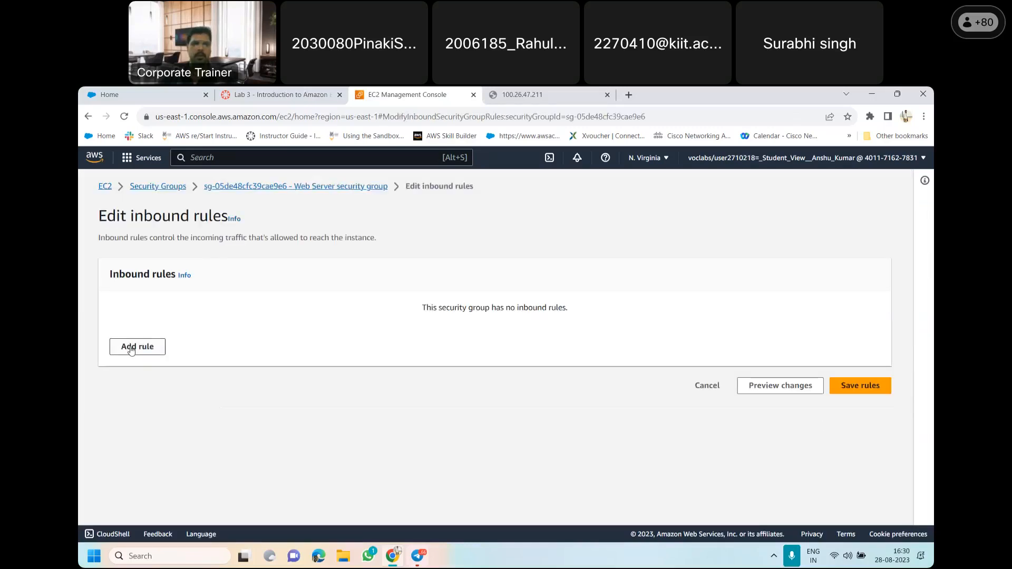
click(132, 348)
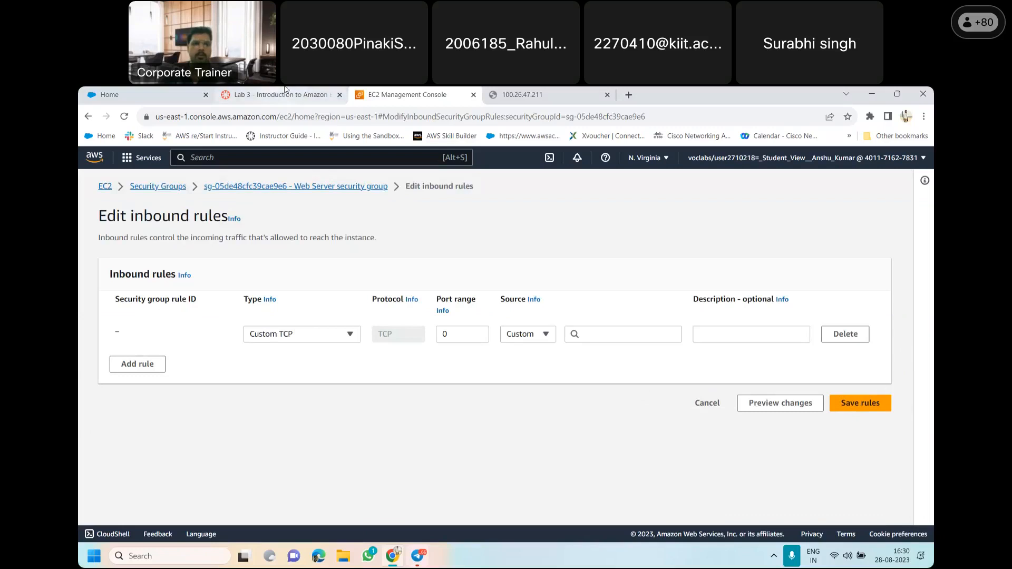
Following item 36, set the new inbound rule's type to HTTP and its source to Anywhere-IPv4
click(285, 94)
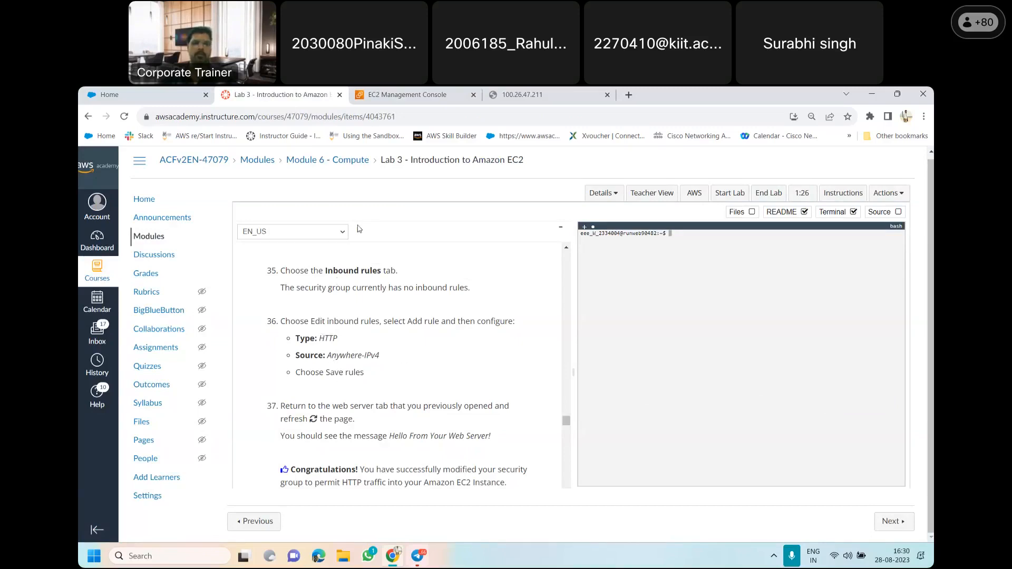
click(406, 94)
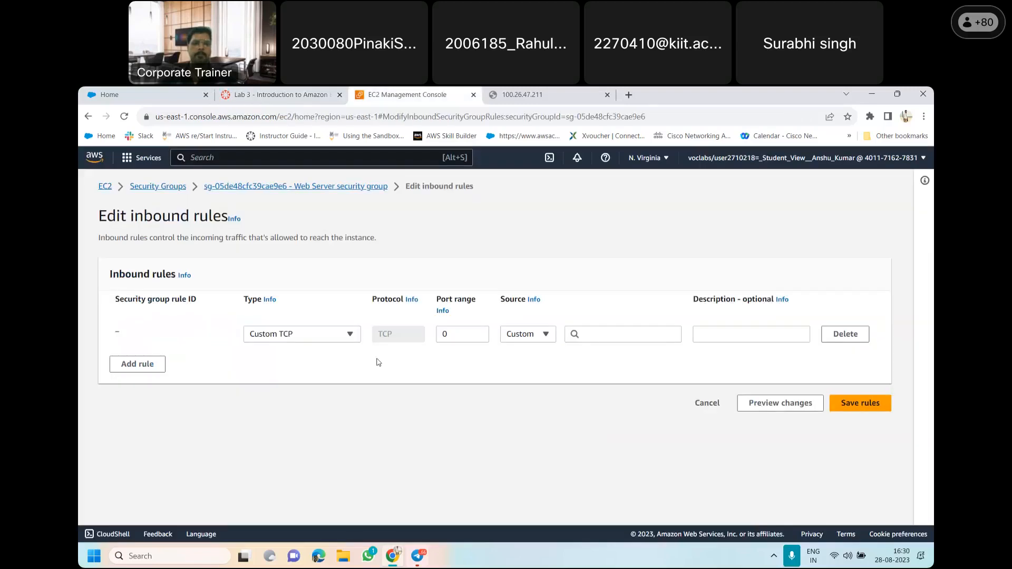
click(323, 334)
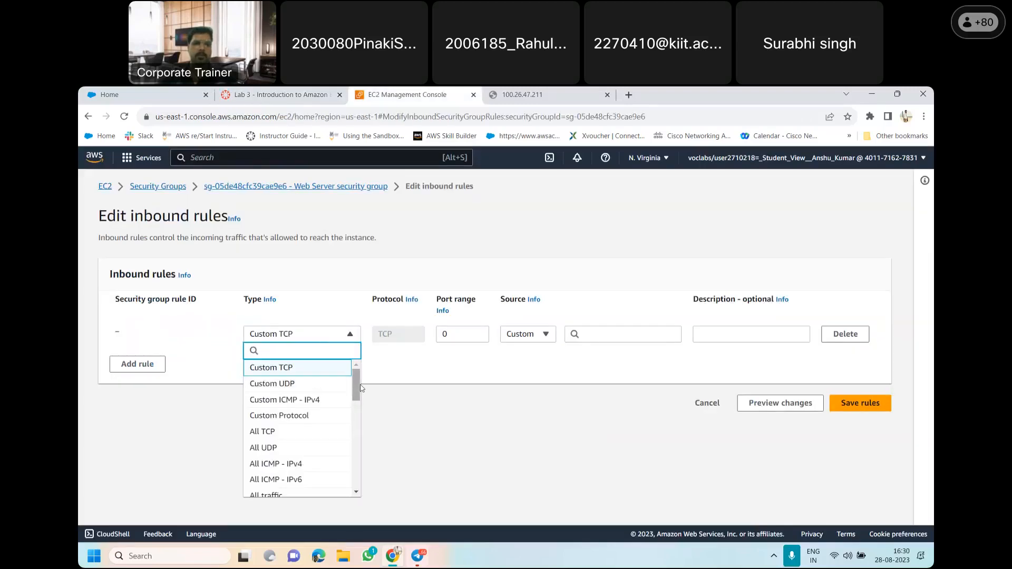
drag(358, 395, 356, 422)
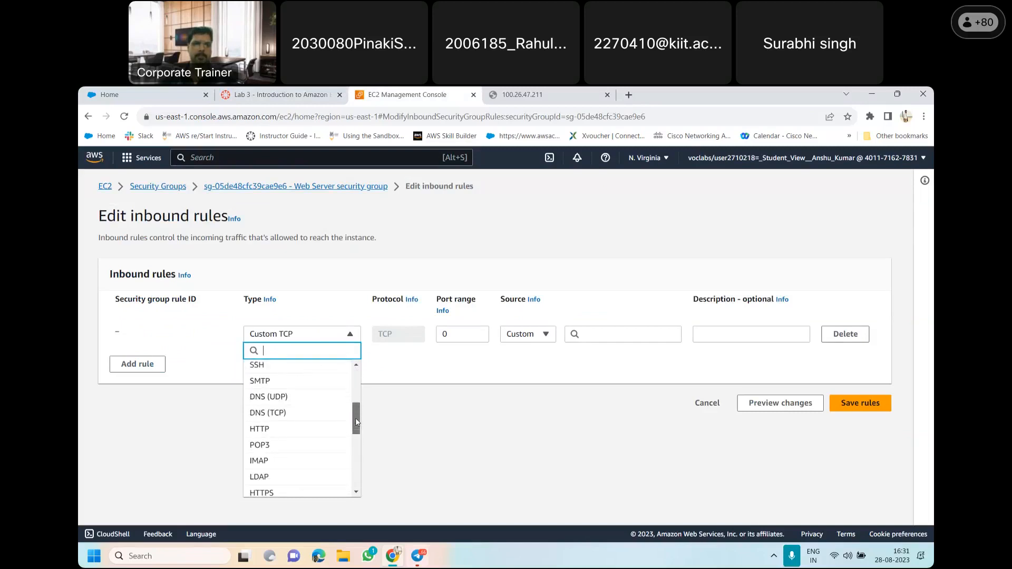
click(297, 426)
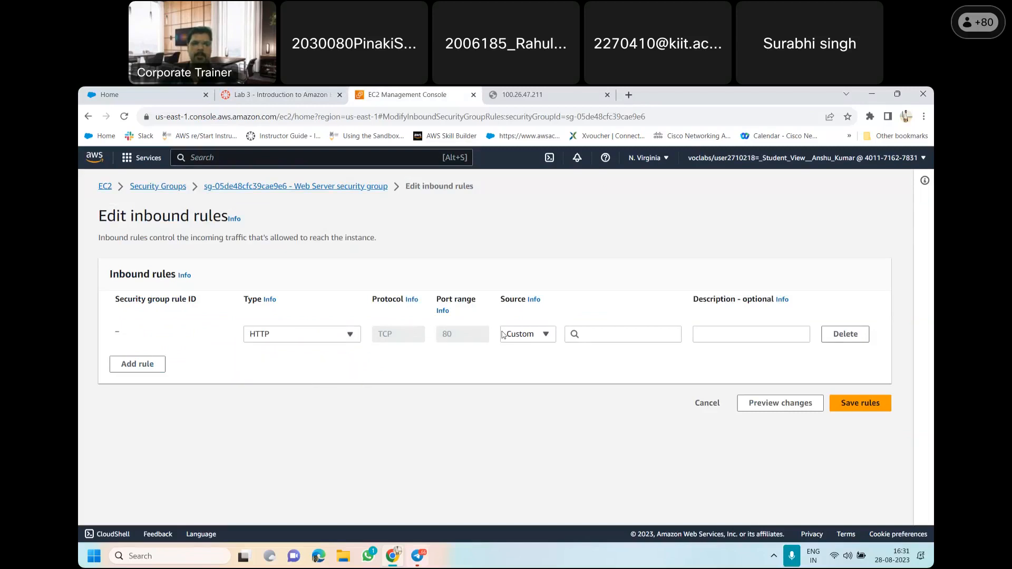
click(540, 338)
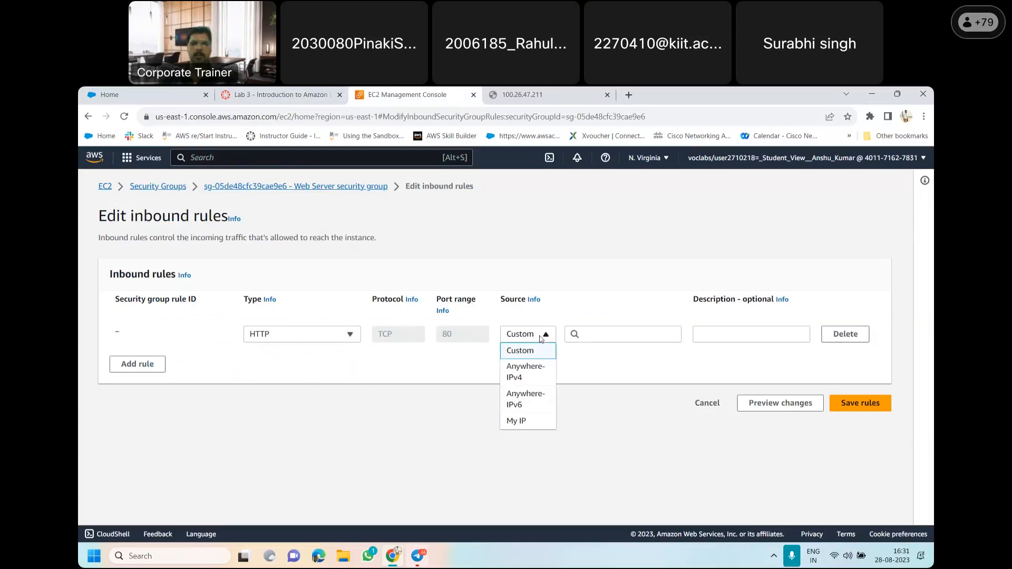
click(535, 378)
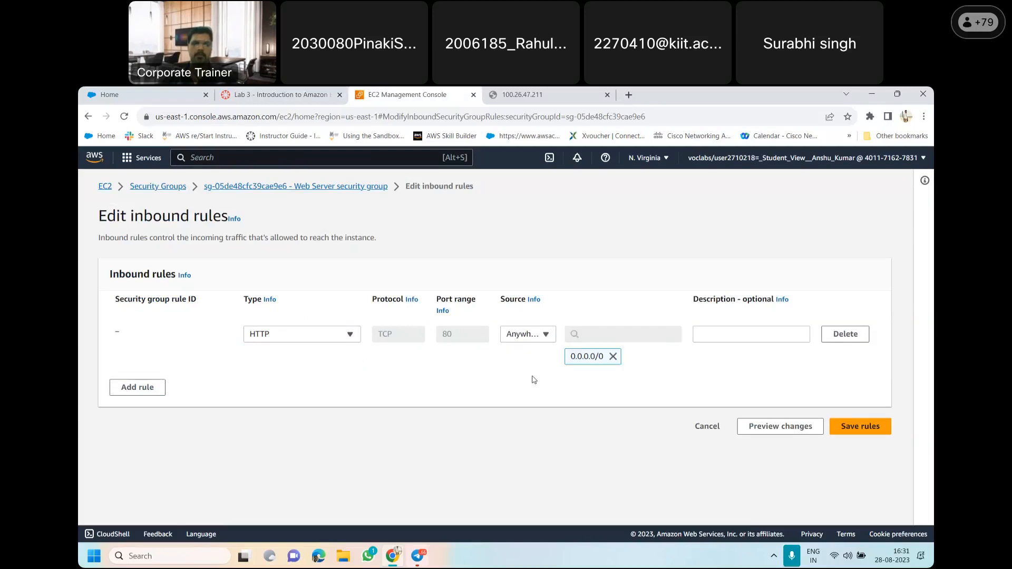
Check item 36 again, save the HTTP inbound rule, and review its entry in the Web Server security group
click(279, 94)
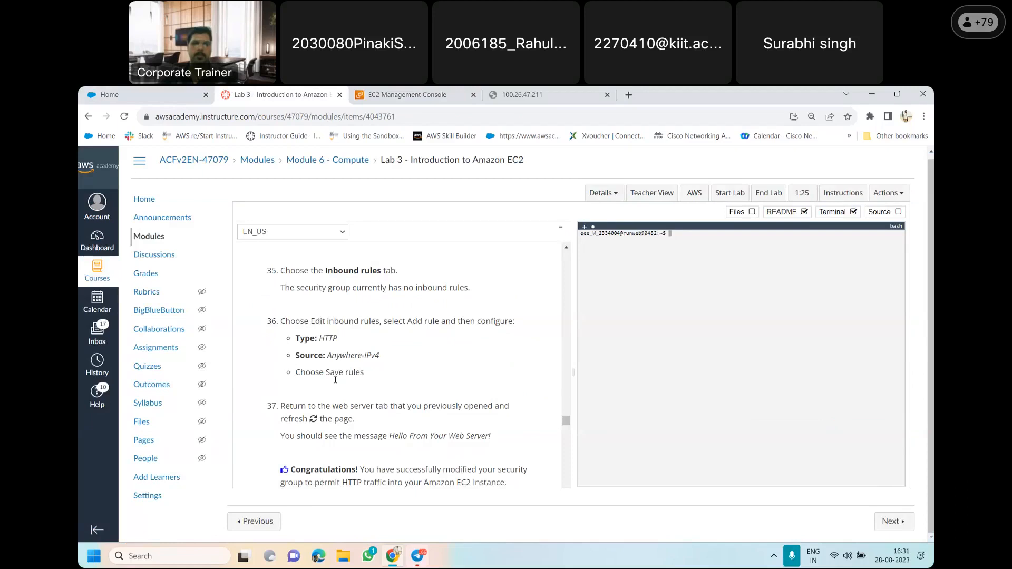
click(398, 95)
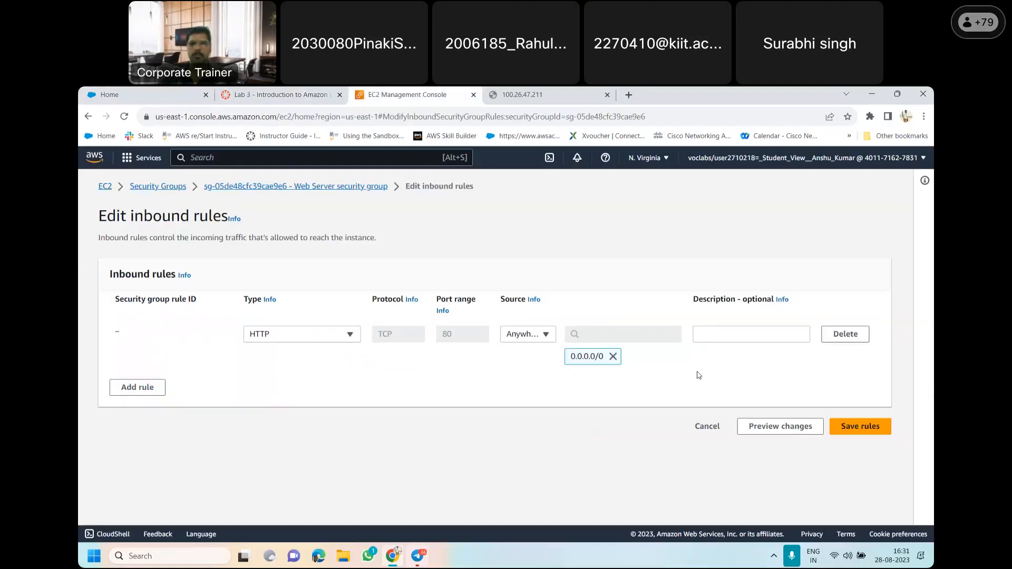
click(870, 433)
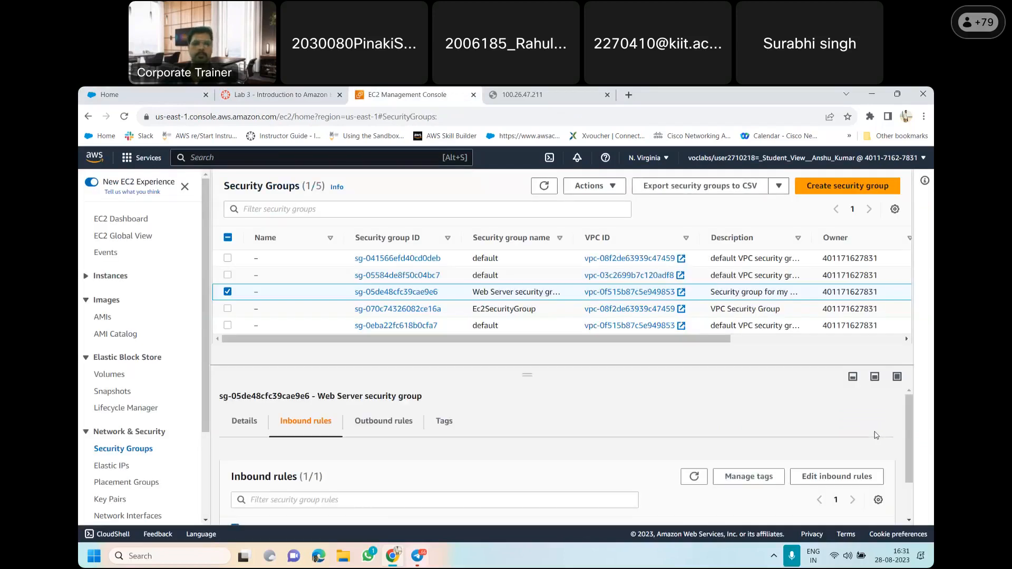
drag(912, 446, 914, 485)
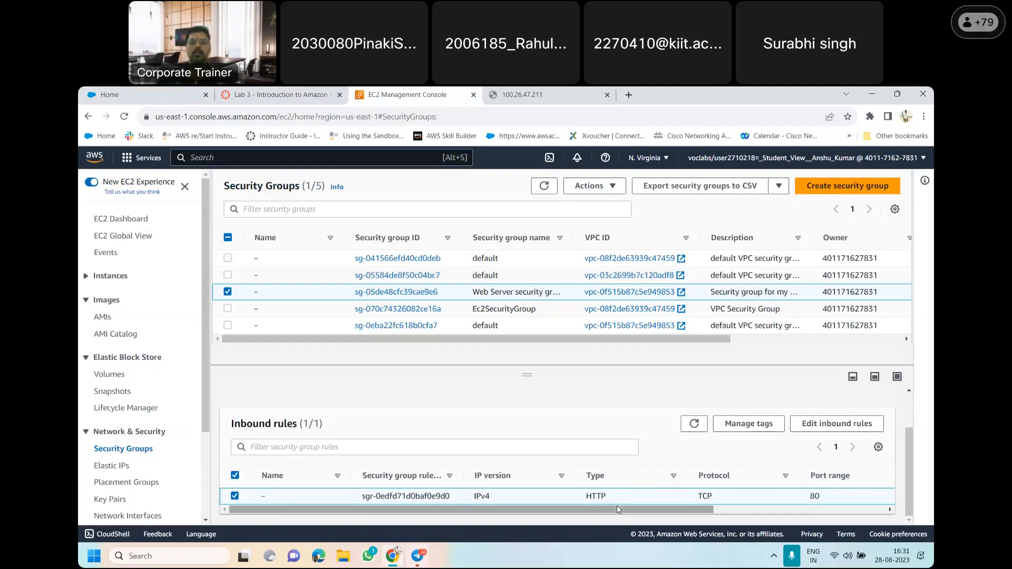
drag(619, 510, 644, 510)
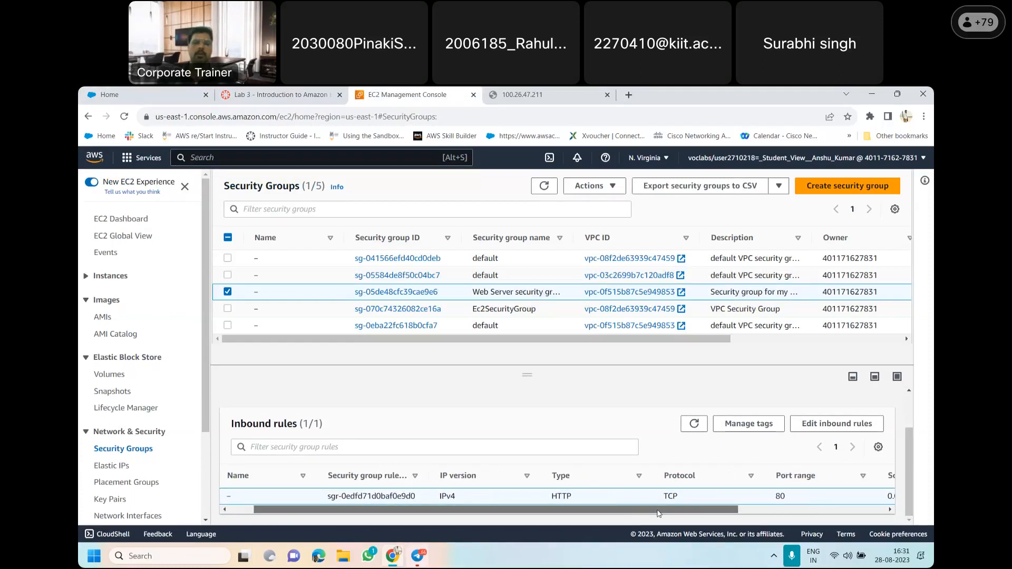
Read item 37 of the lab instructions, then reload the web server page at 100.26.47.211 and examine its message
click(292, 95)
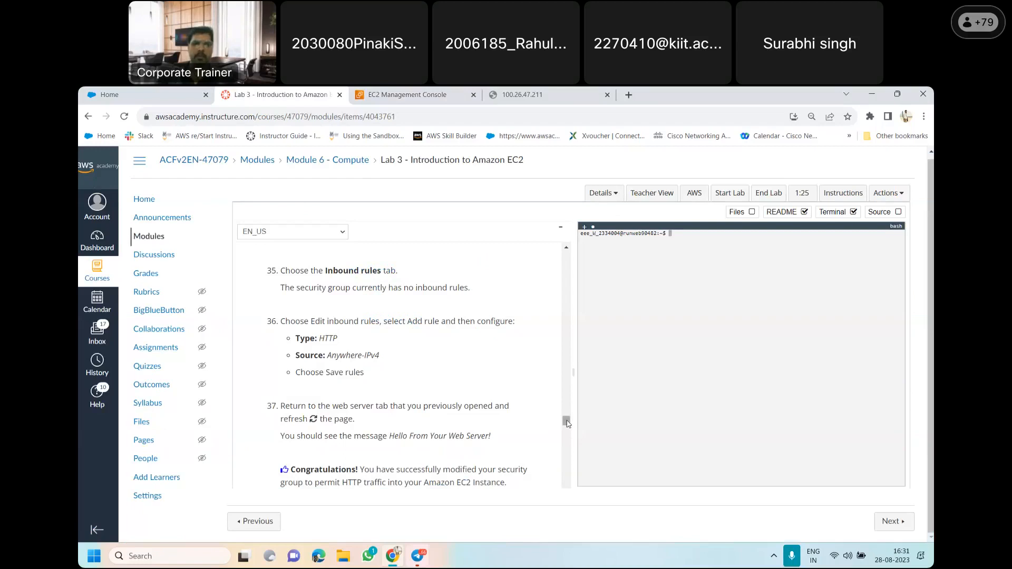
drag(567, 422, 568, 427)
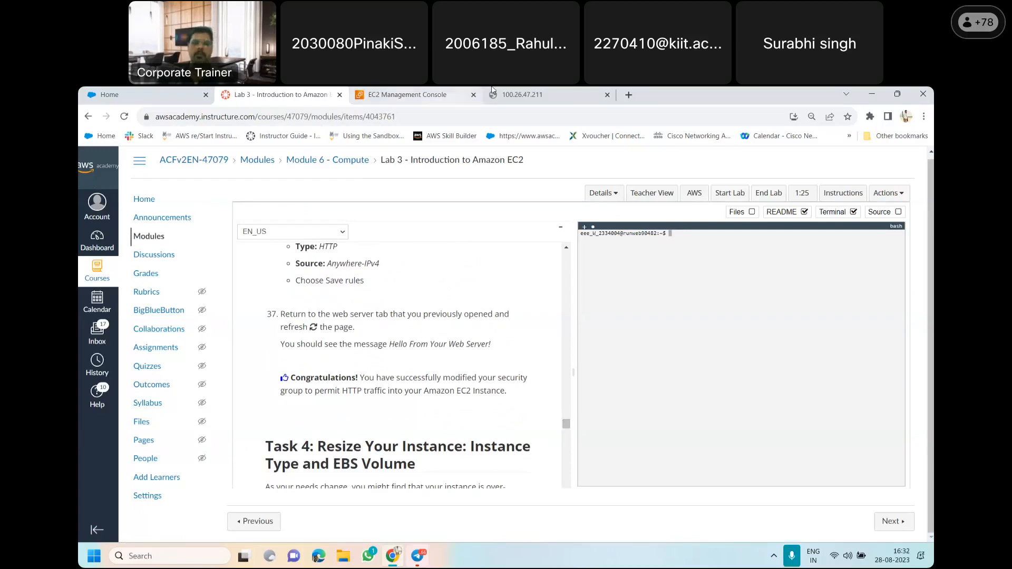
click(522, 92)
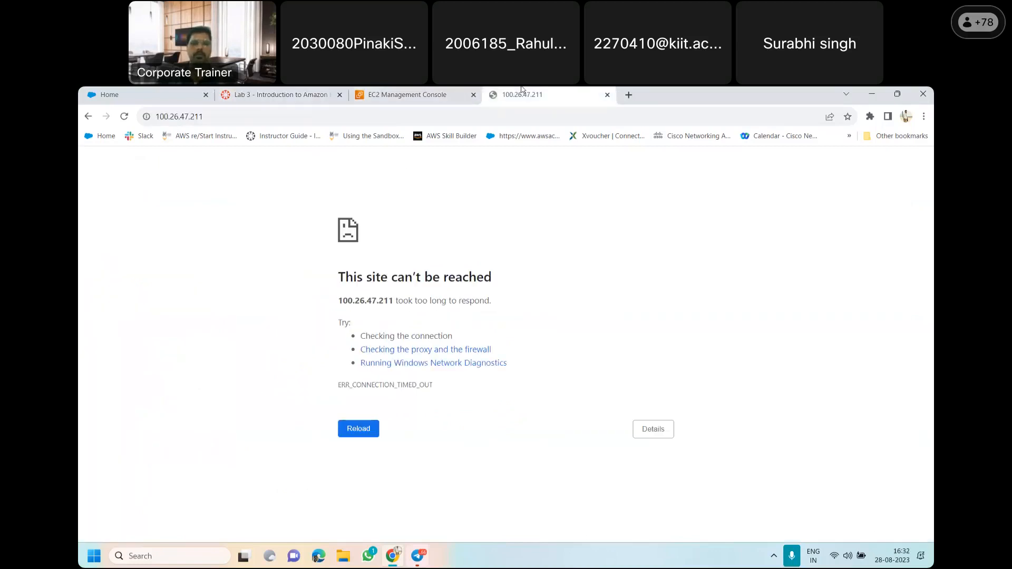
click(125, 117)
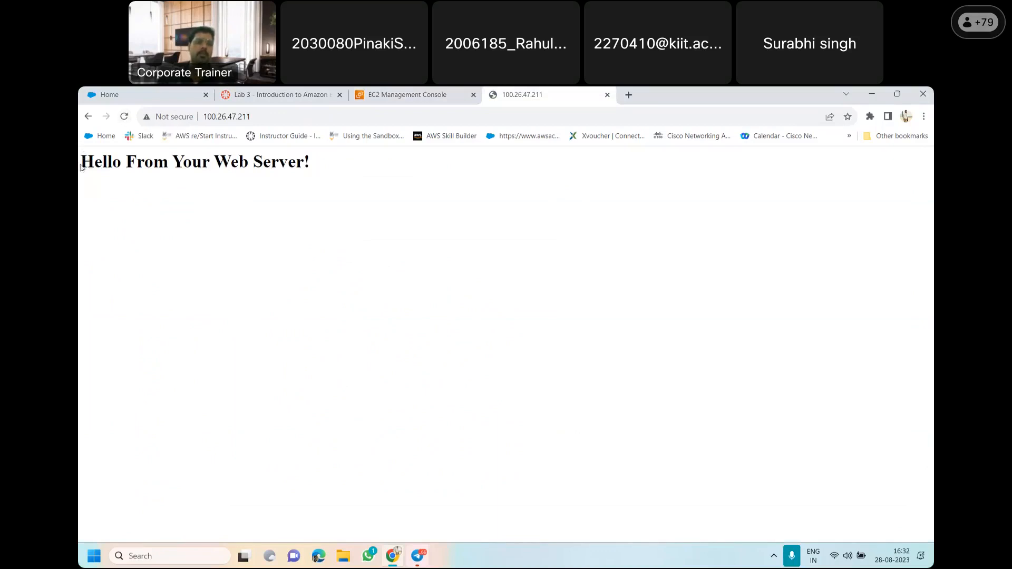
drag(81, 164, 344, 178)
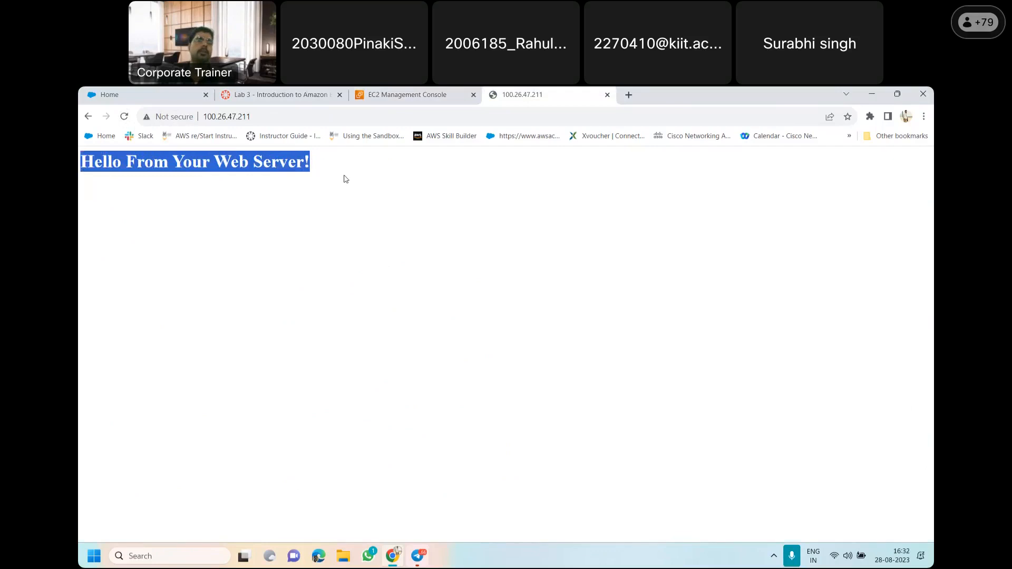
Examine the web server page's greeting message and the address 100.26.47.211 it is served from
click(339, 184)
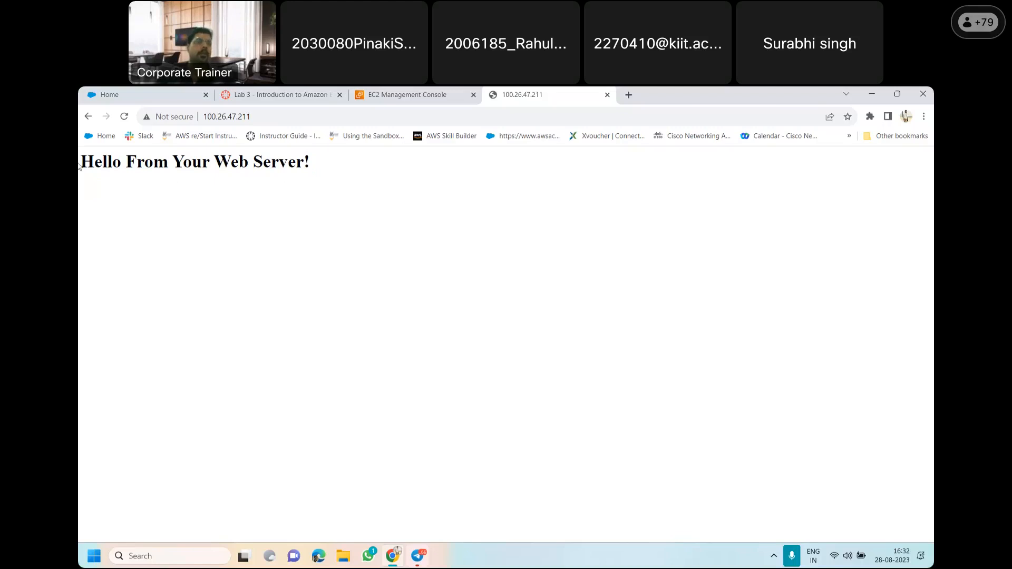
drag(94, 162, 322, 173)
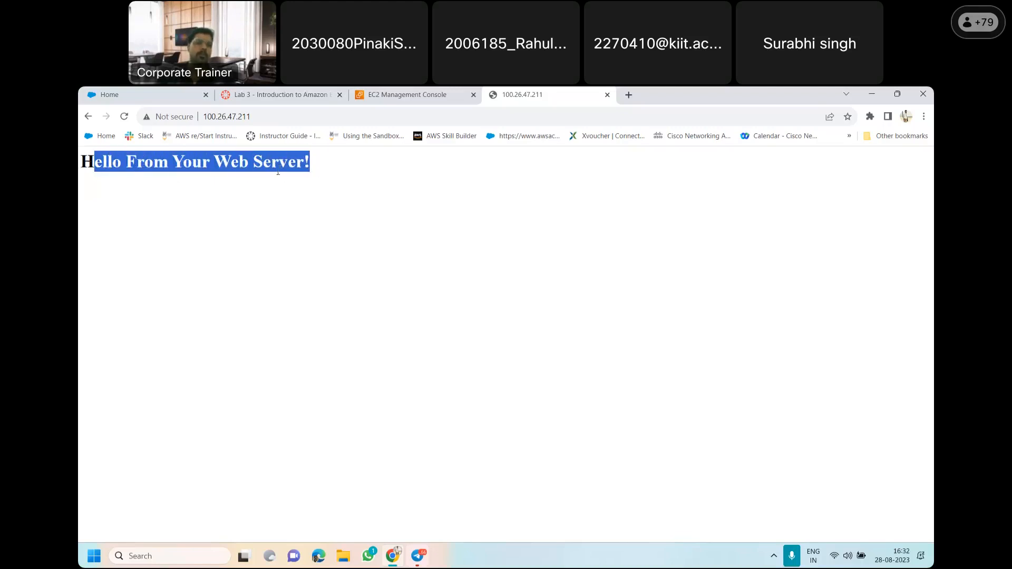
click(338, 173)
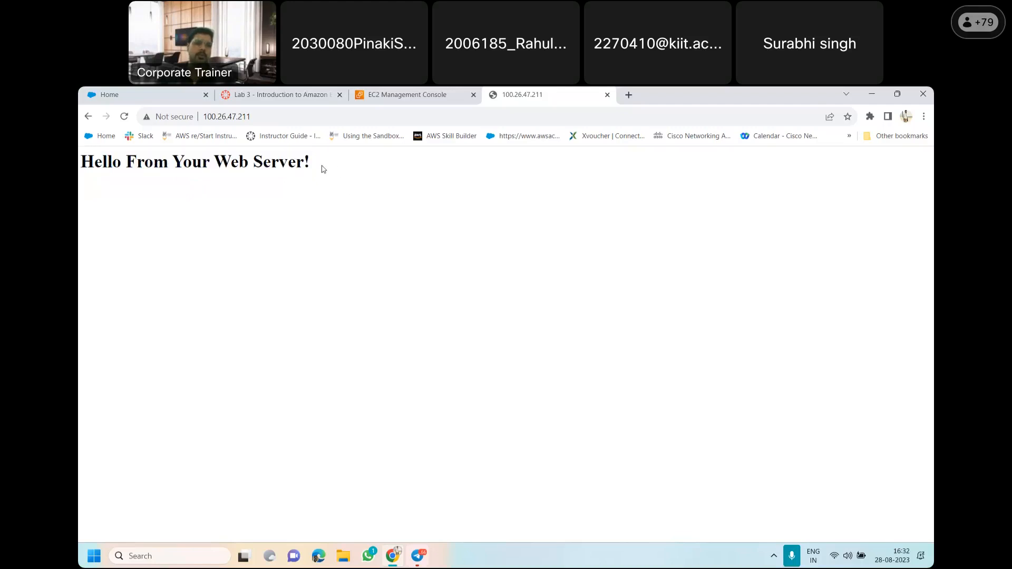
drag(323, 168, 78, 188)
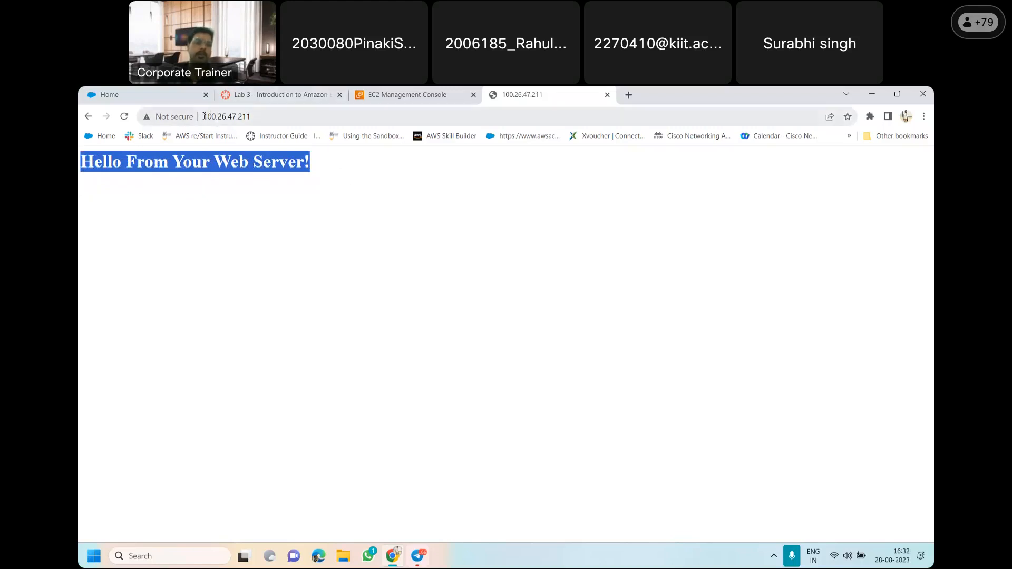
click(227, 150)
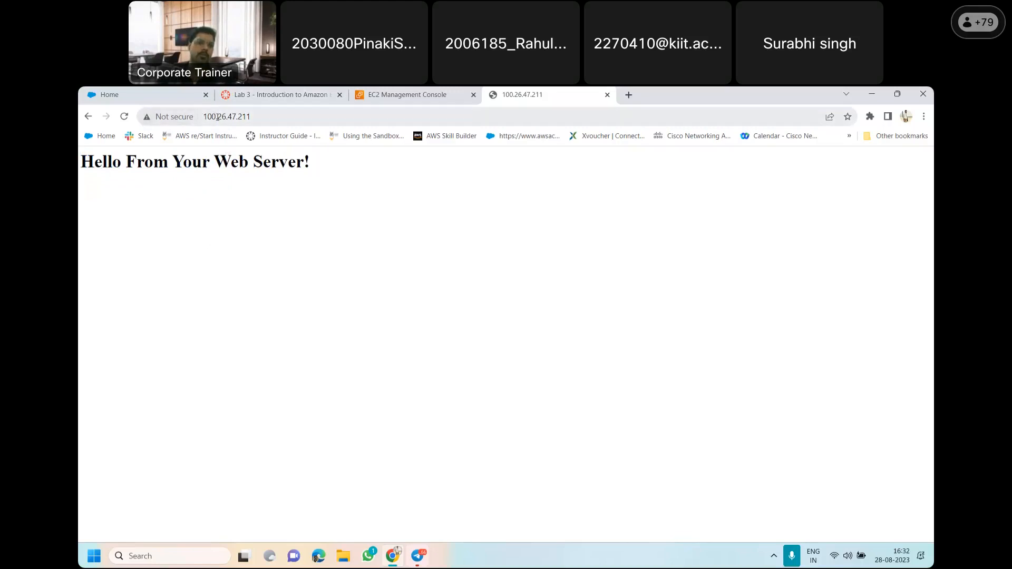
drag(317, 165, 83, 180)
click(151, 170)
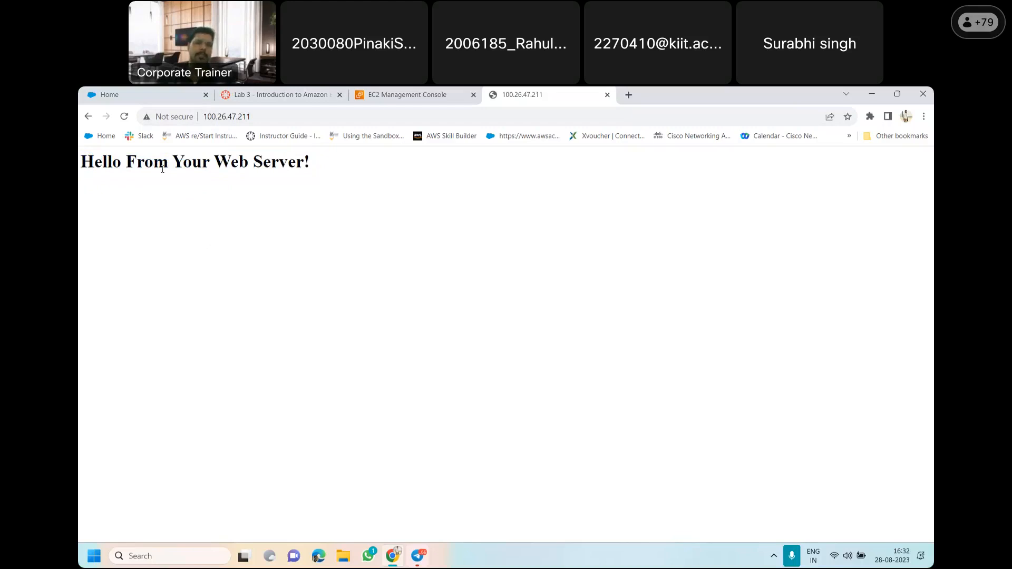
click(210, 115)
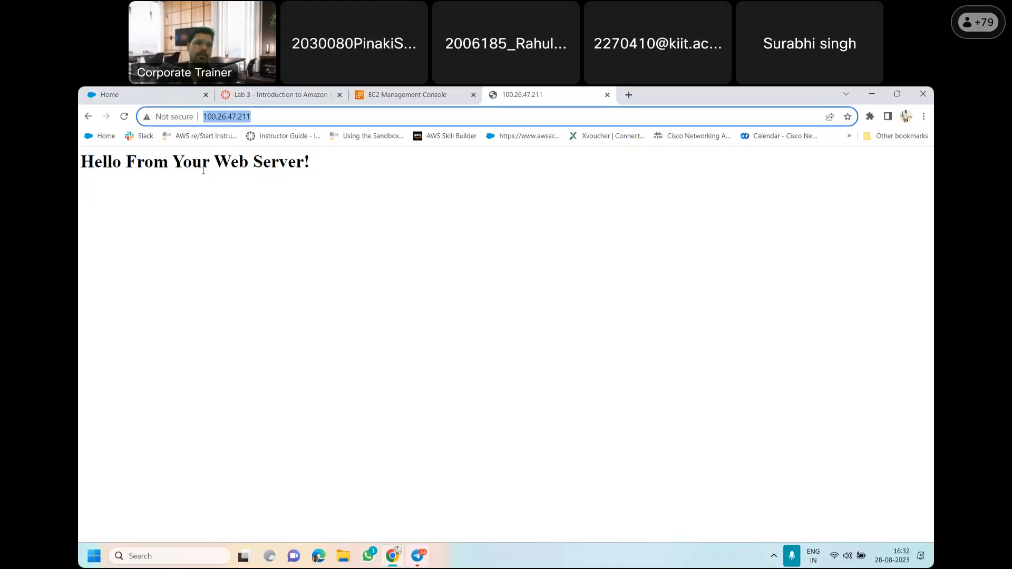
drag(321, 165, 78, 185)
click(151, 169)
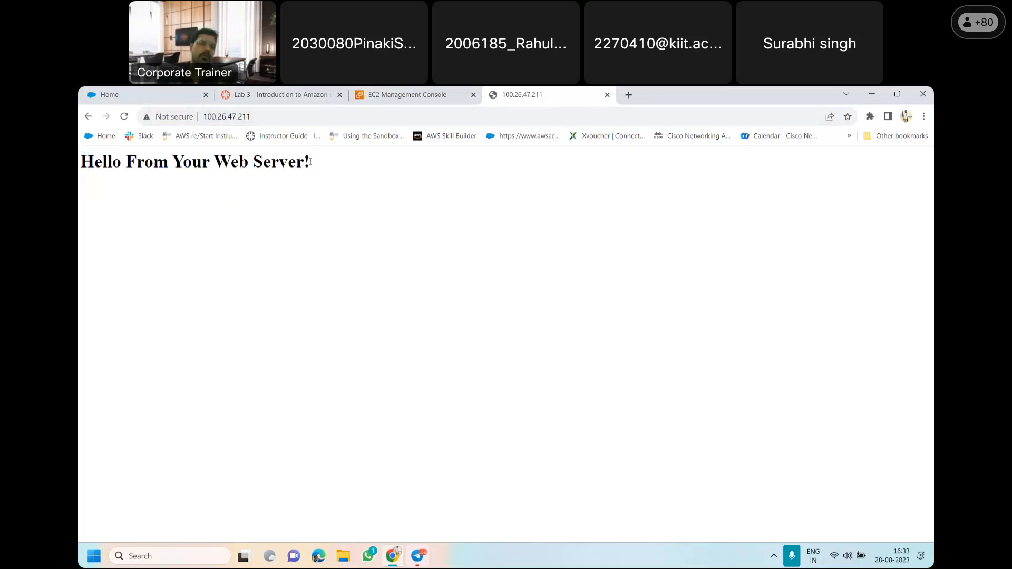
drag(90, 168, 296, 183)
click(274, 174)
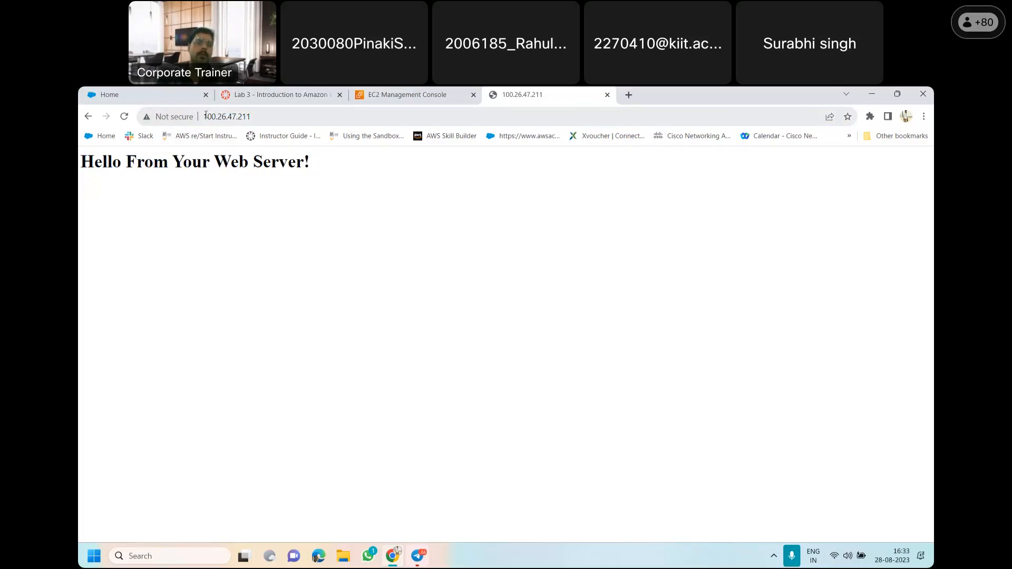
drag(254, 117, 199, 119)
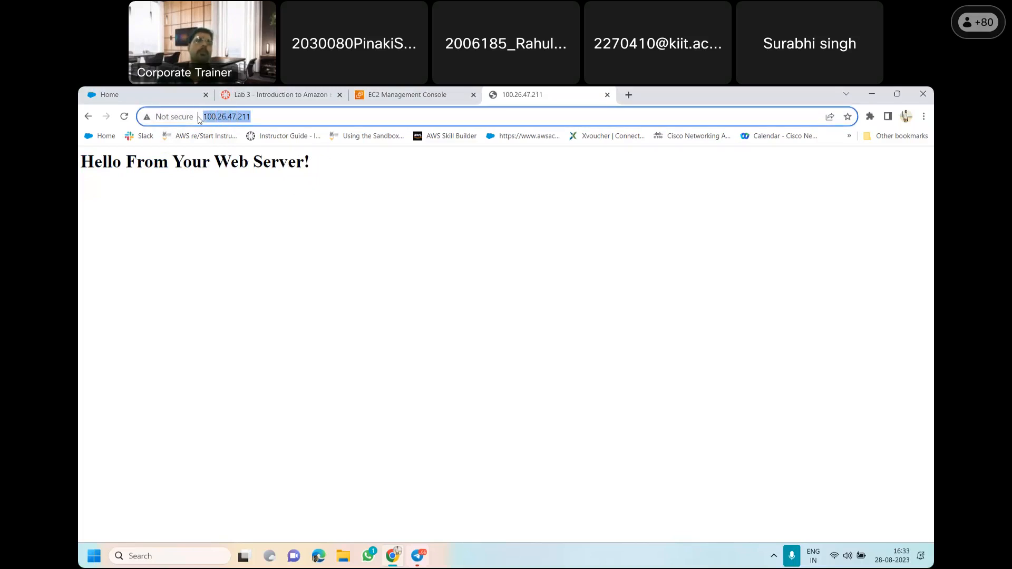
click(238, 220)
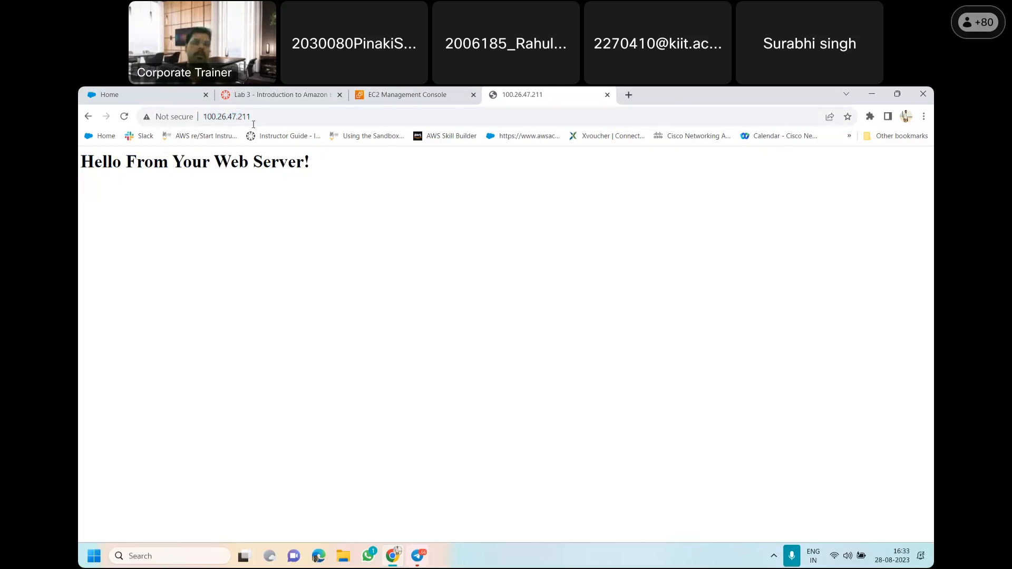
drag(255, 117, 200, 118)
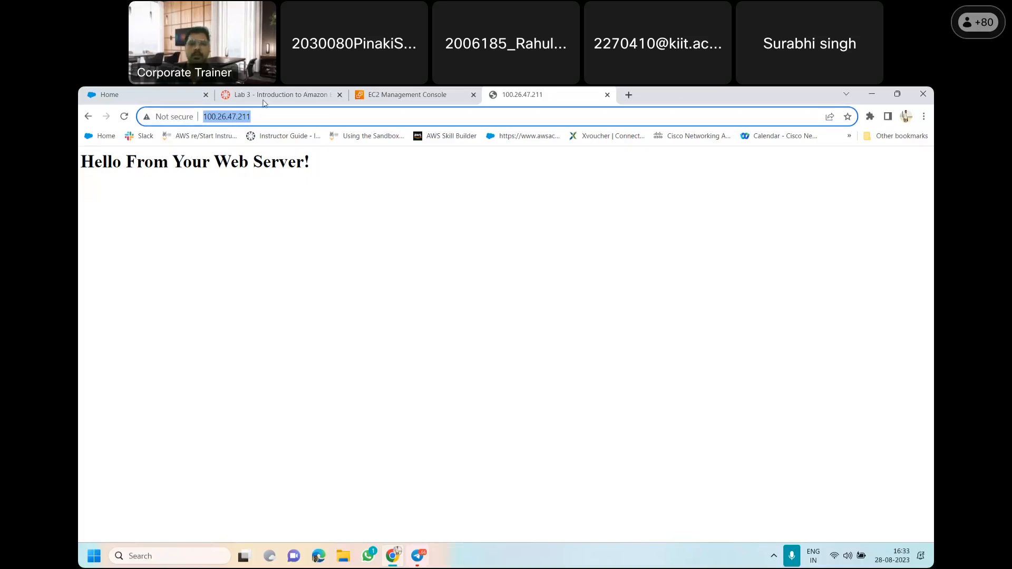
Return to the Lab 3 instructions and read the Task 4 introduction and the Stop Your Instance section through item 40
click(405, 91)
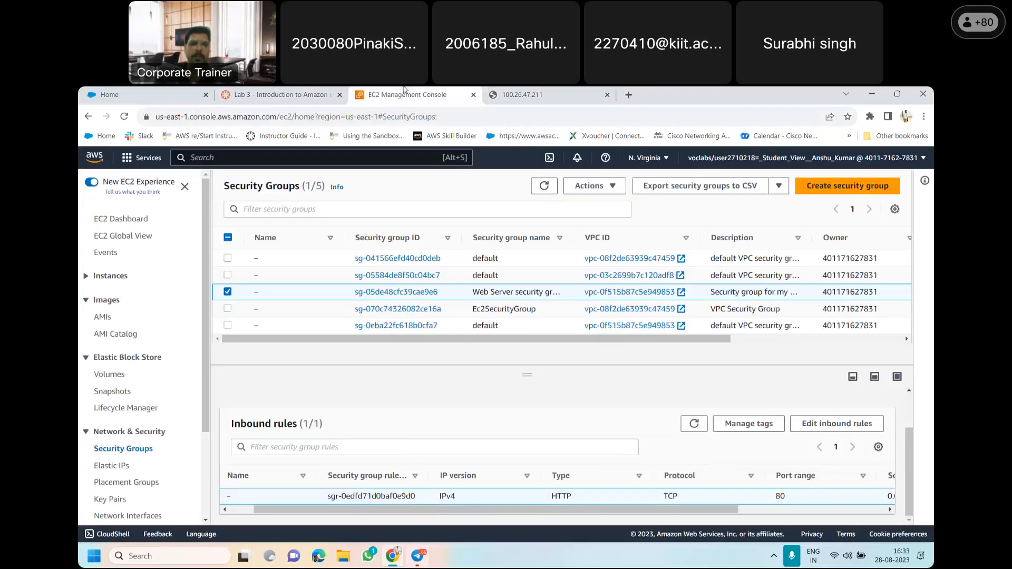
click(259, 95)
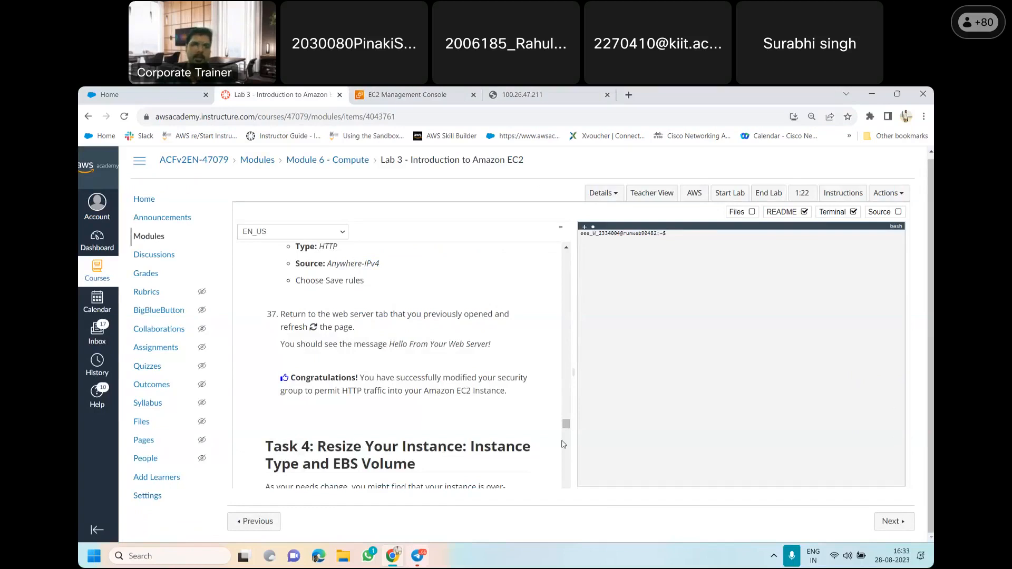
scroll(568, 426, down, 1)
scroll(567, 426, down, 3)
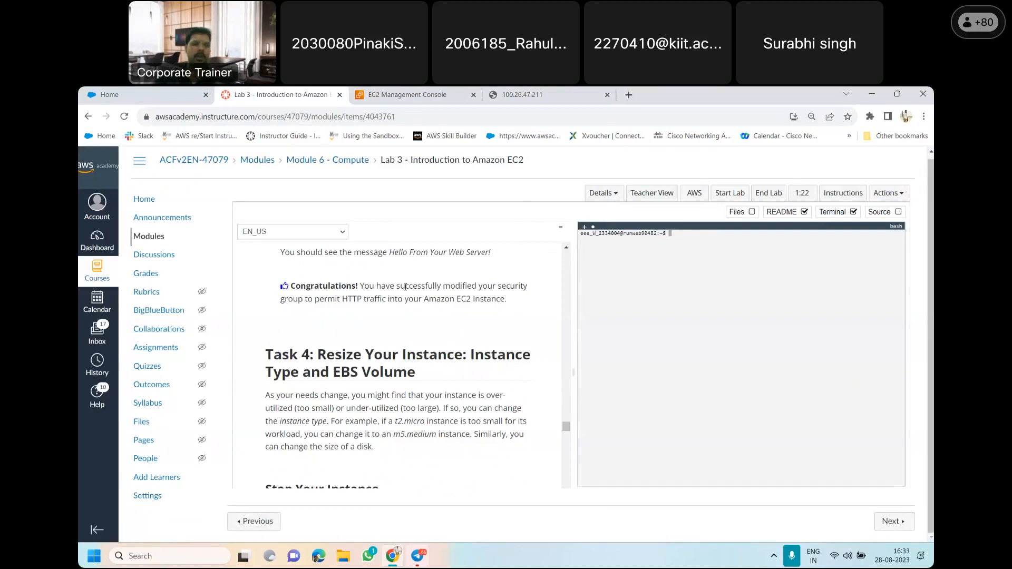
drag(567, 428, 567, 430)
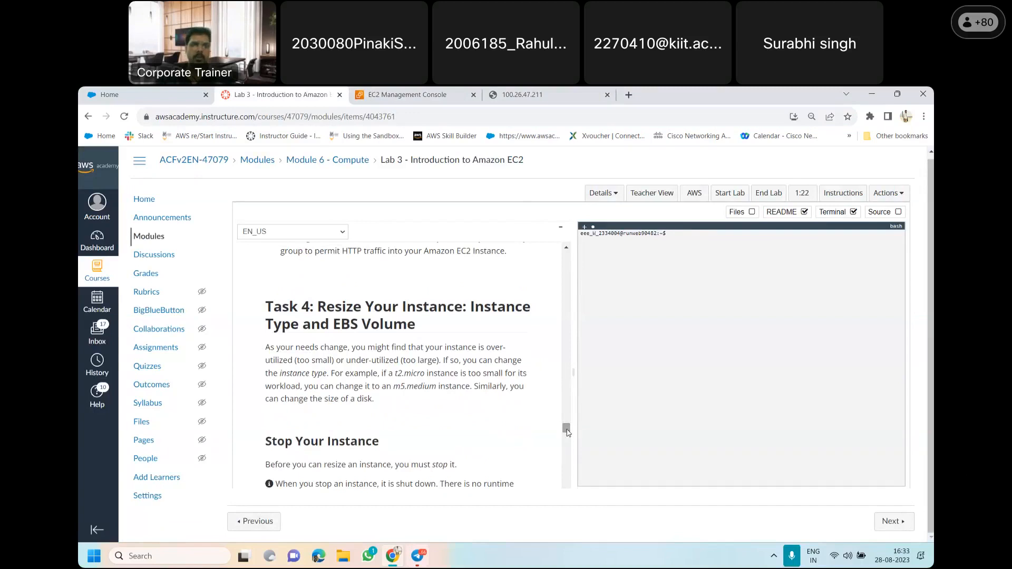
mouse_move(567, 432)
mouse_down()
mouse_move(567, 442)
mouse_move(571, 433)
mouse_up()
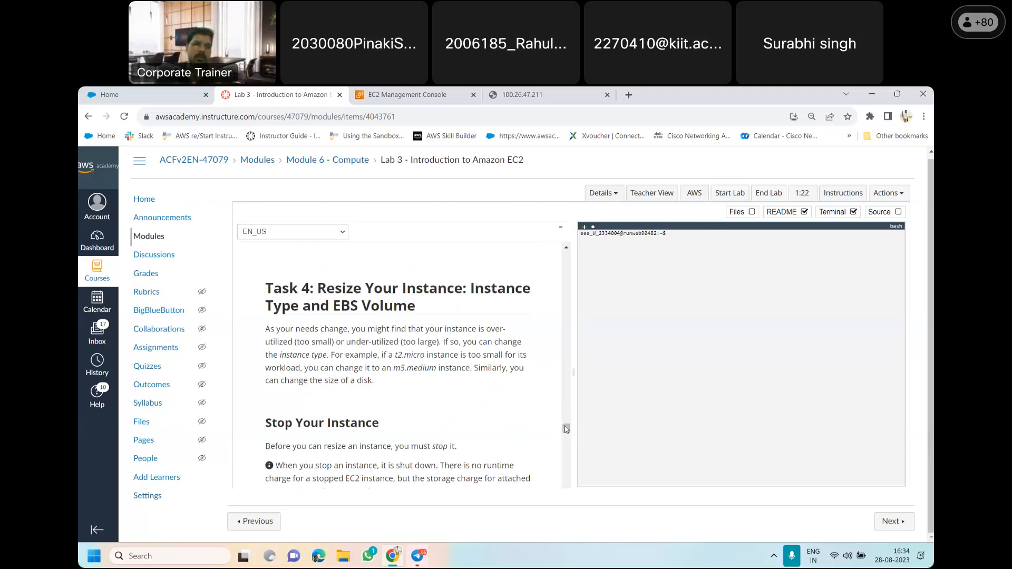
drag(567, 405, 265, 423)
mouse_move(568, 428)
mouse_down()
mouse_move(568, 412)
mouse_move(575, 429)
mouse_up()
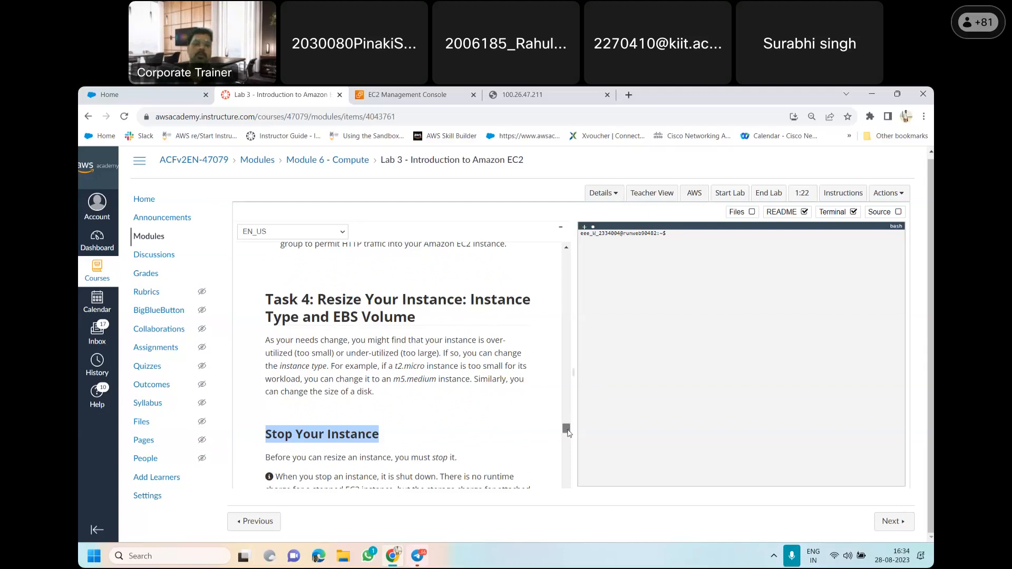
scroll(568, 432, down, 1)
drag(568, 432, 568, 438)
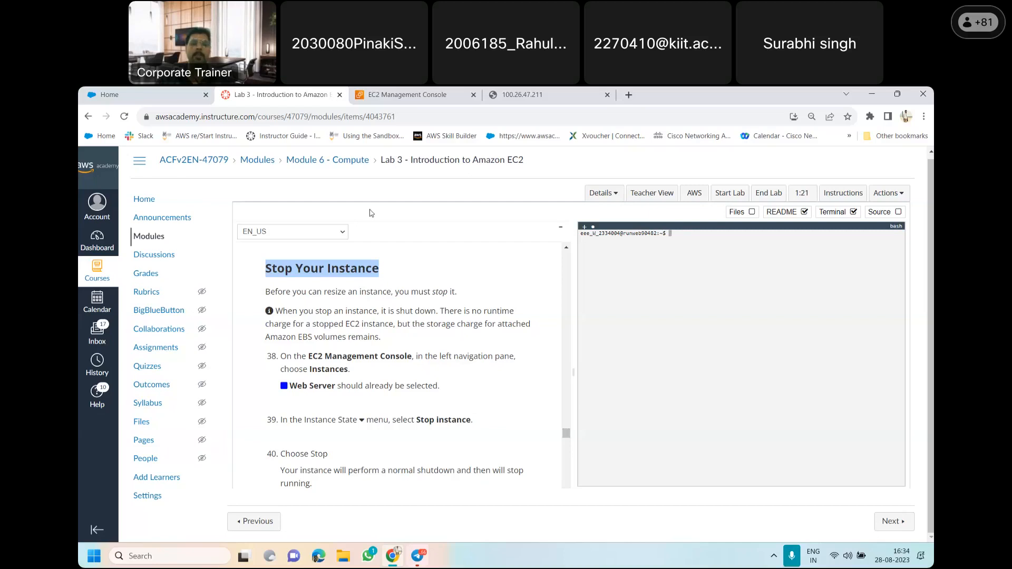
In the EC2 console, go to the instances list and stop the Web Server instance, confirming the stop
click(425, 90)
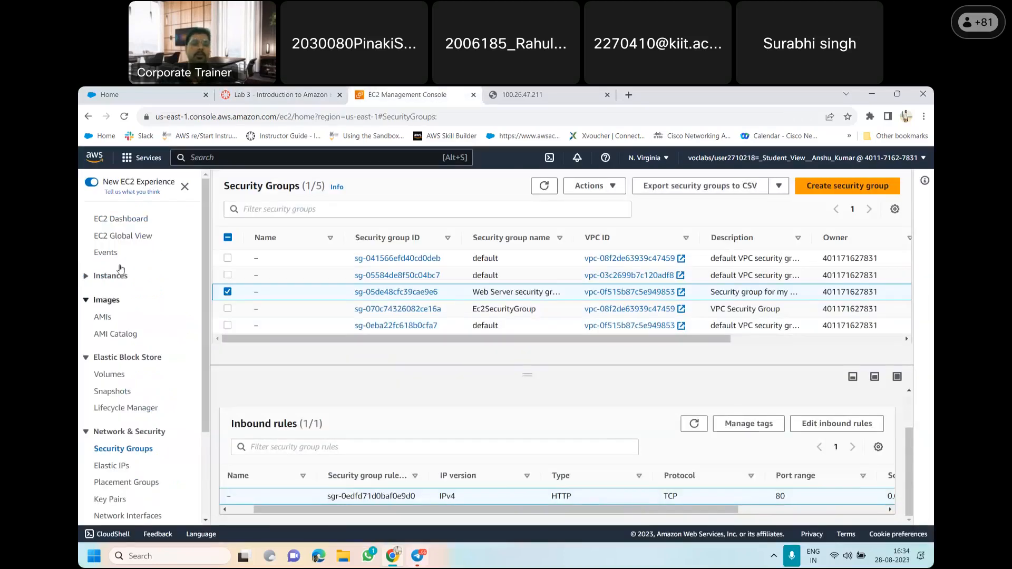
click(108, 280)
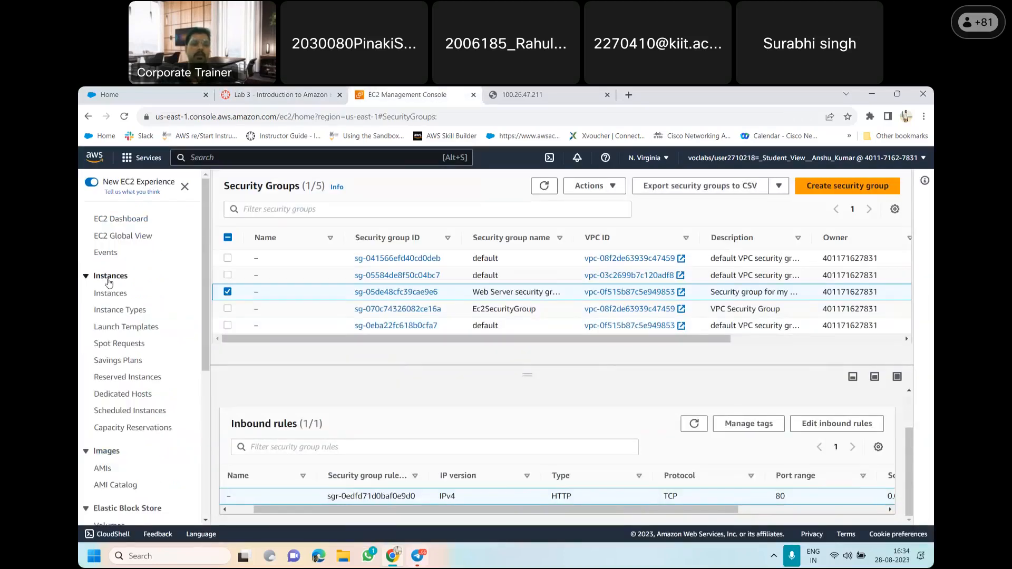
click(115, 295)
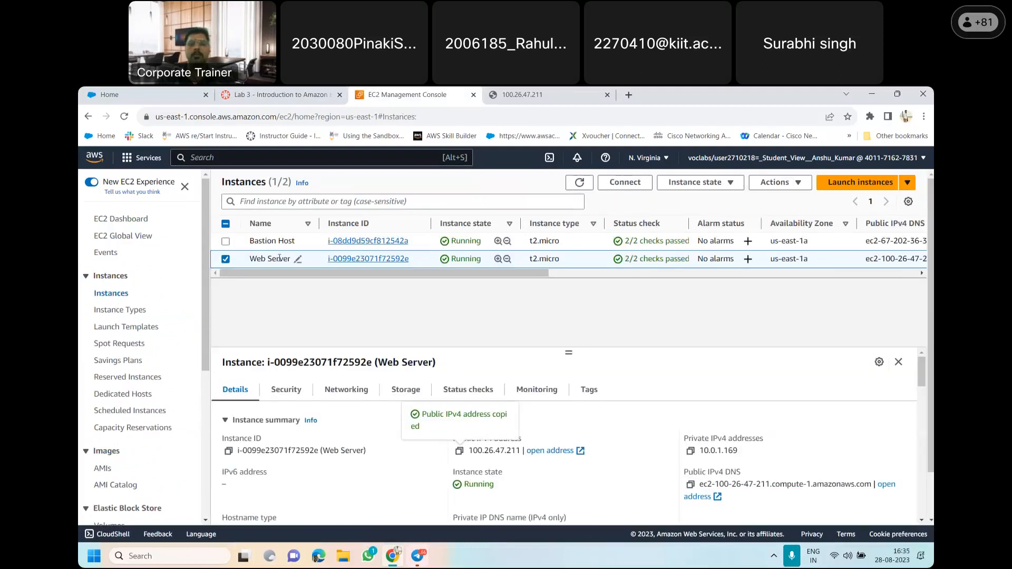
click(727, 184)
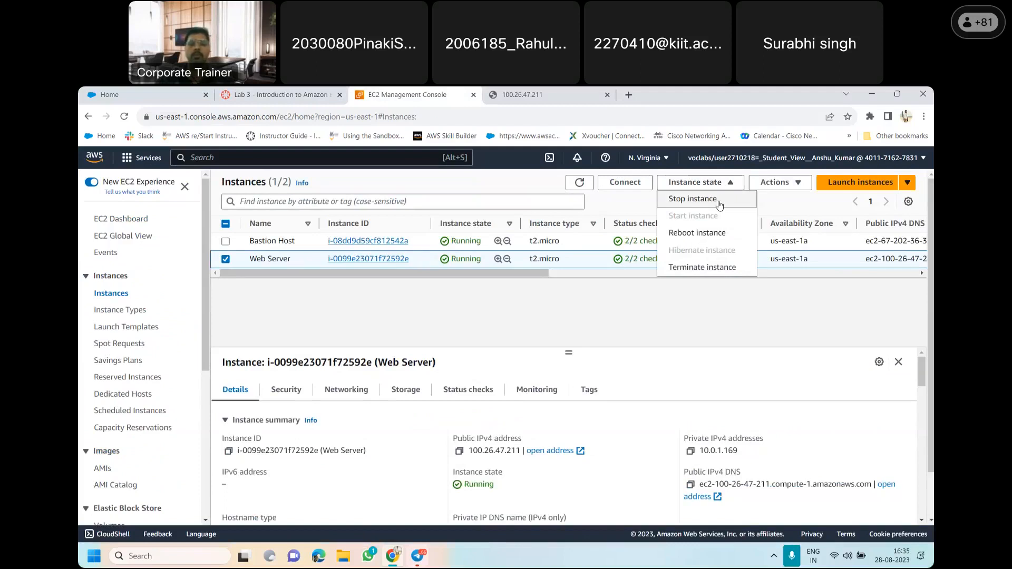
click(720, 205)
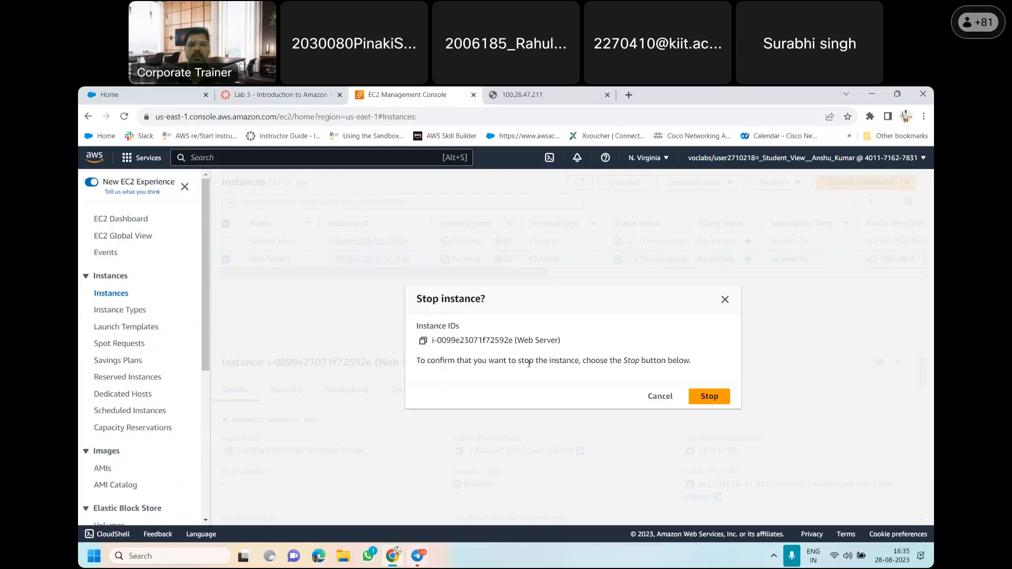
click(710, 397)
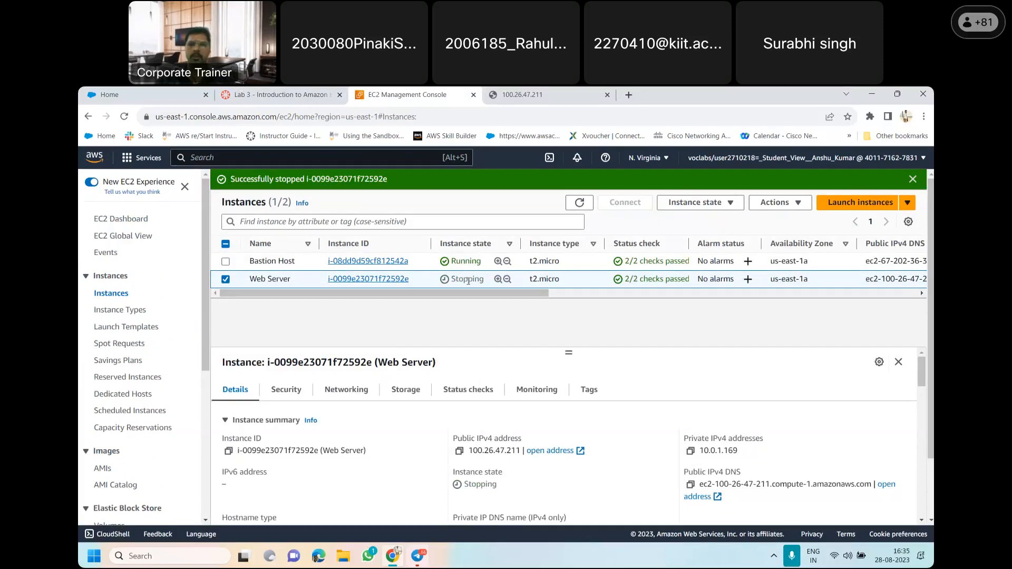
Read lab items 41 and 42, then refresh the EC2 instances list and reselect the Web Server instance
click(279, 94)
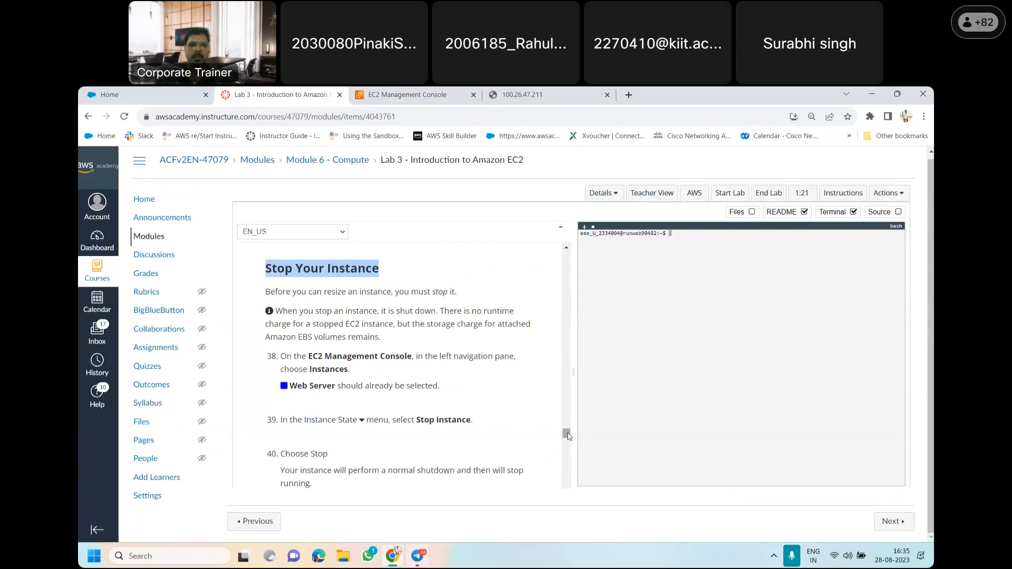
drag(567, 435, 566, 440)
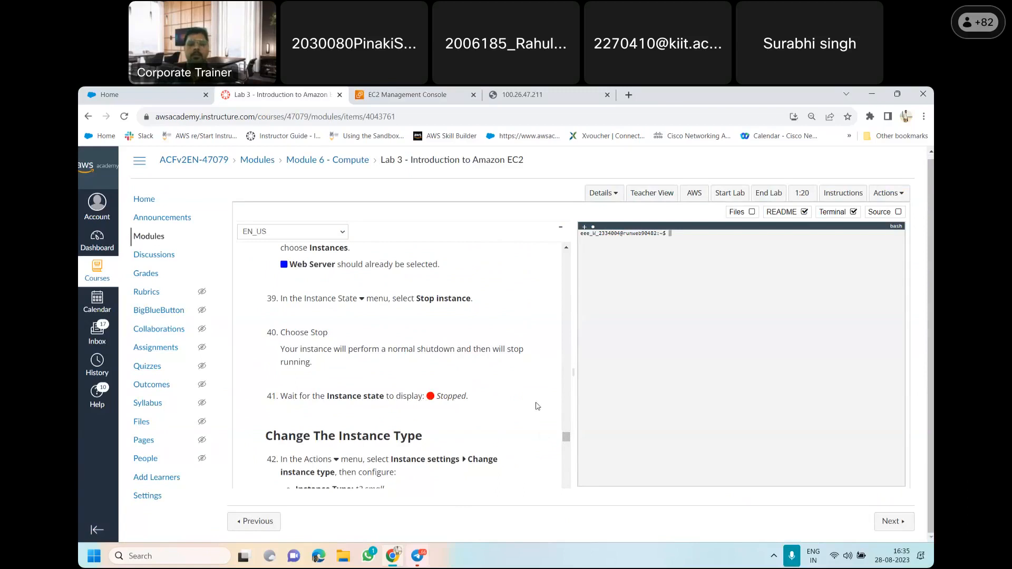
drag(567, 437, 568, 441)
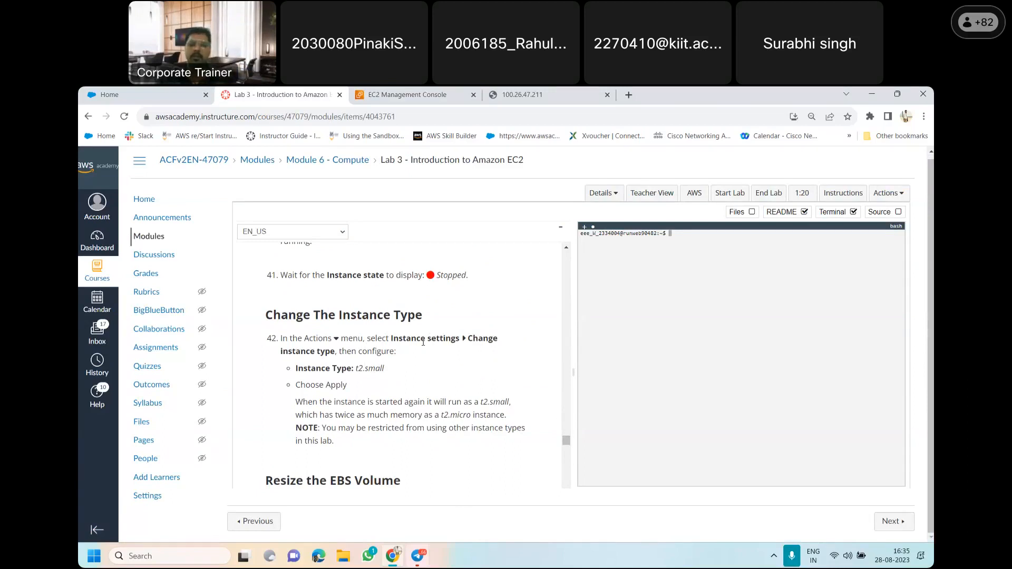
click(400, 92)
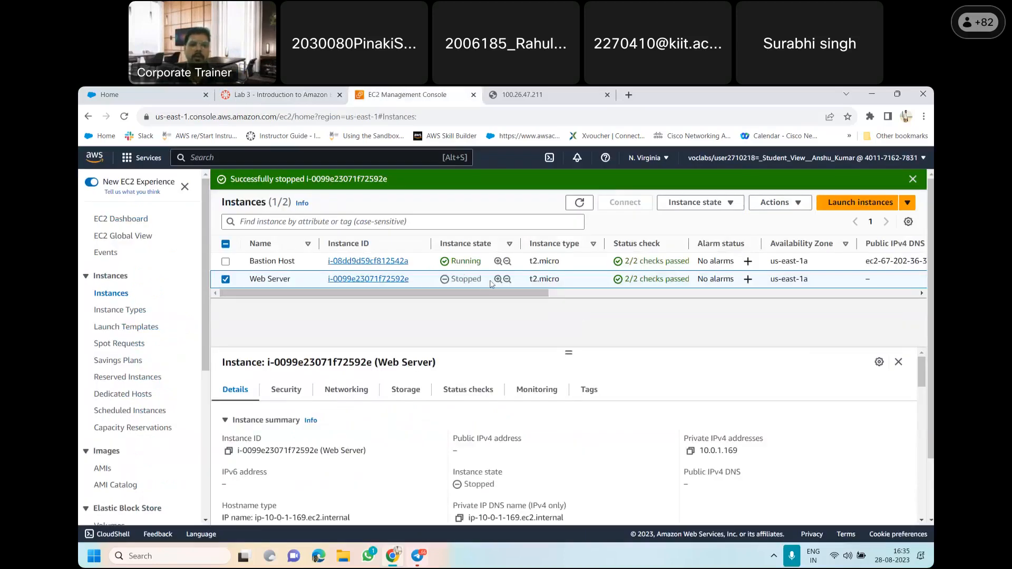
click(579, 204)
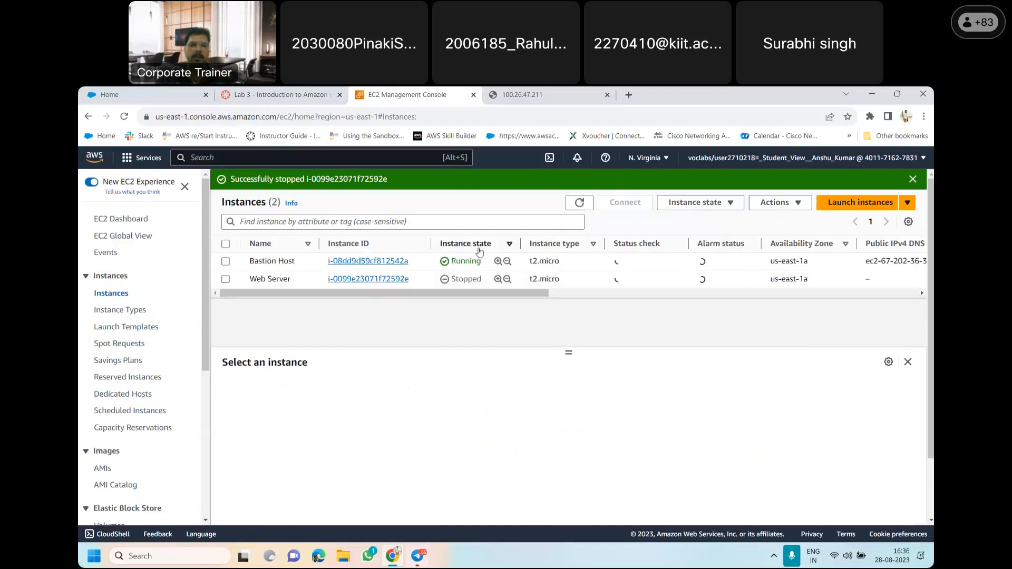
click(226, 280)
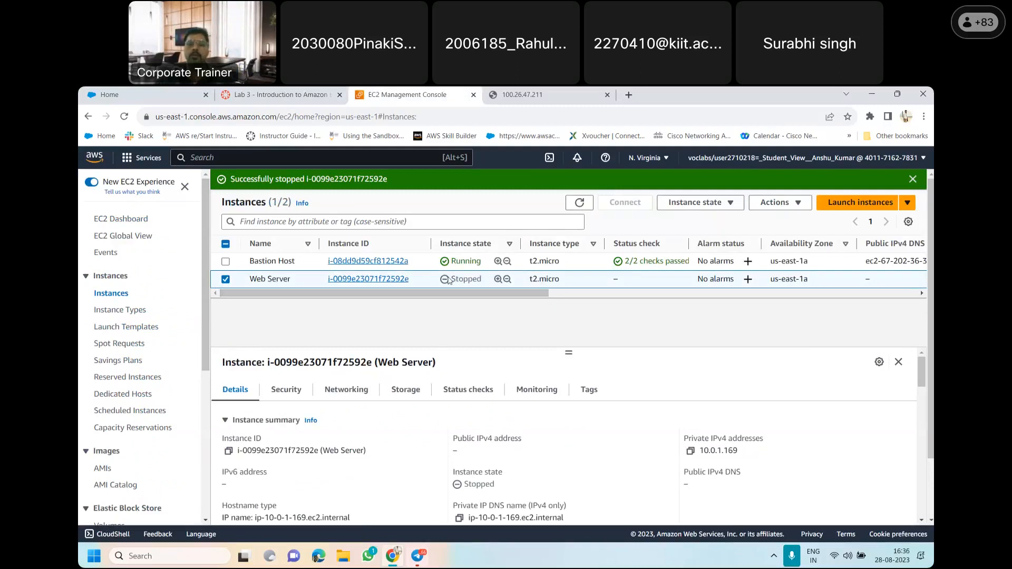
Check the required instance type in lab item 42, then open the instance type change page for the stopped Web Server instance
click(797, 204)
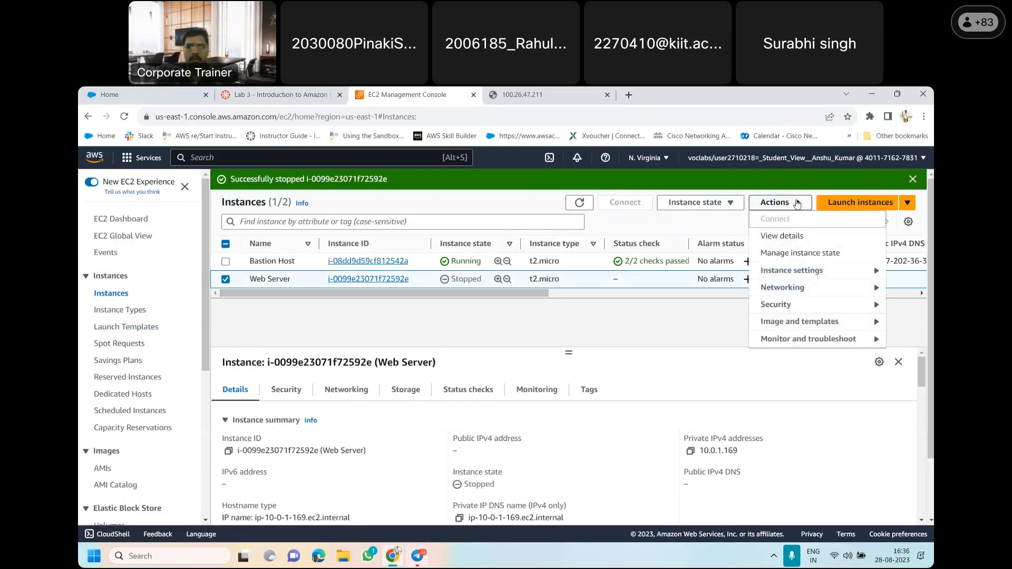
click(830, 275)
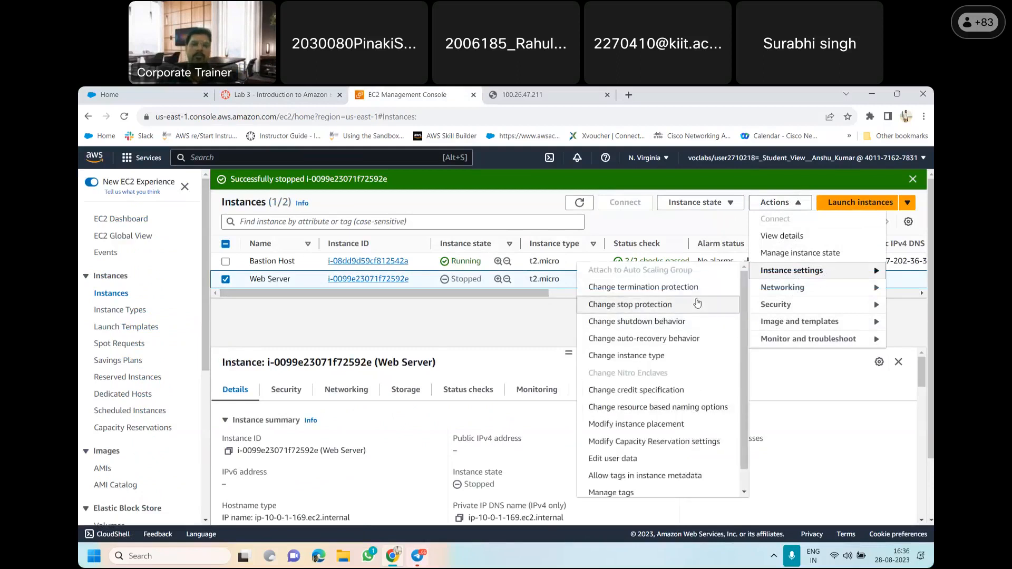
click(299, 93)
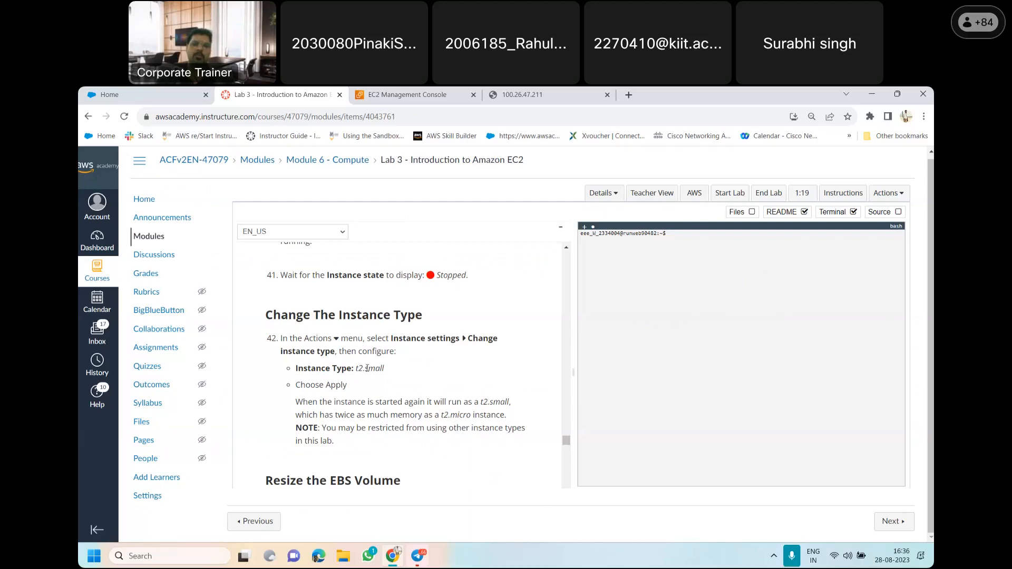
click(419, 93)
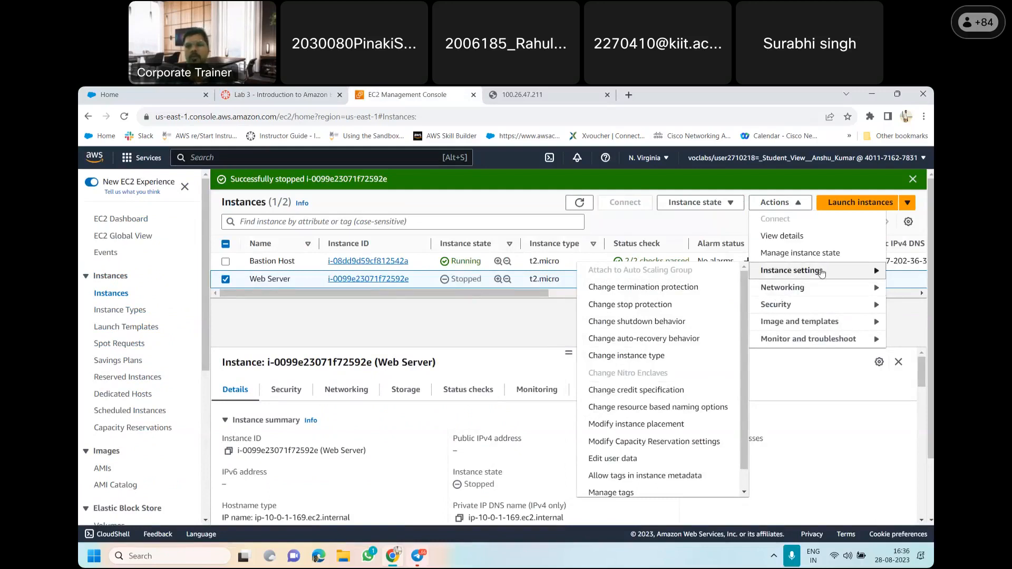
click(800, 200)
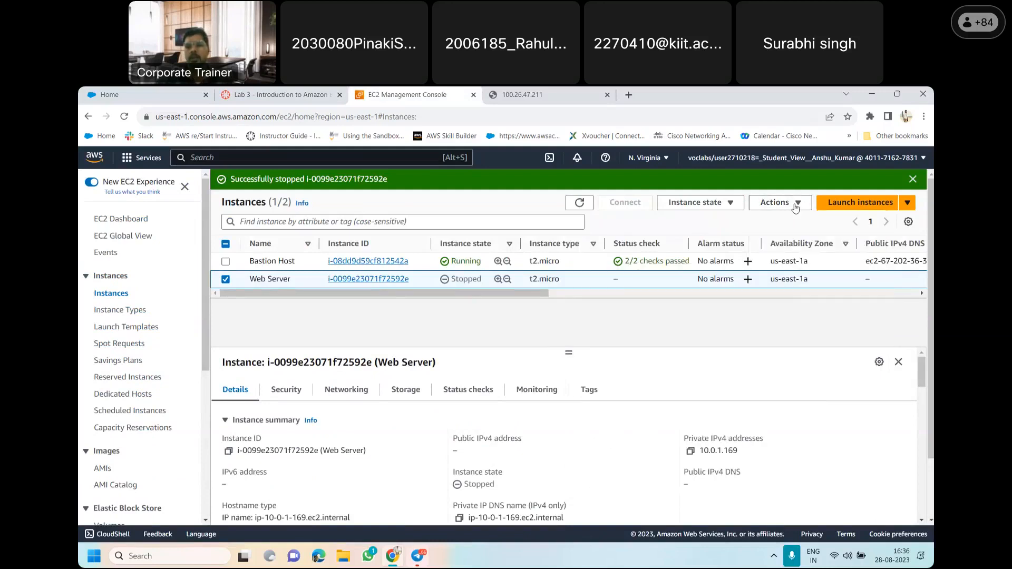
click(796, 204)
mouse_move(789, 279)
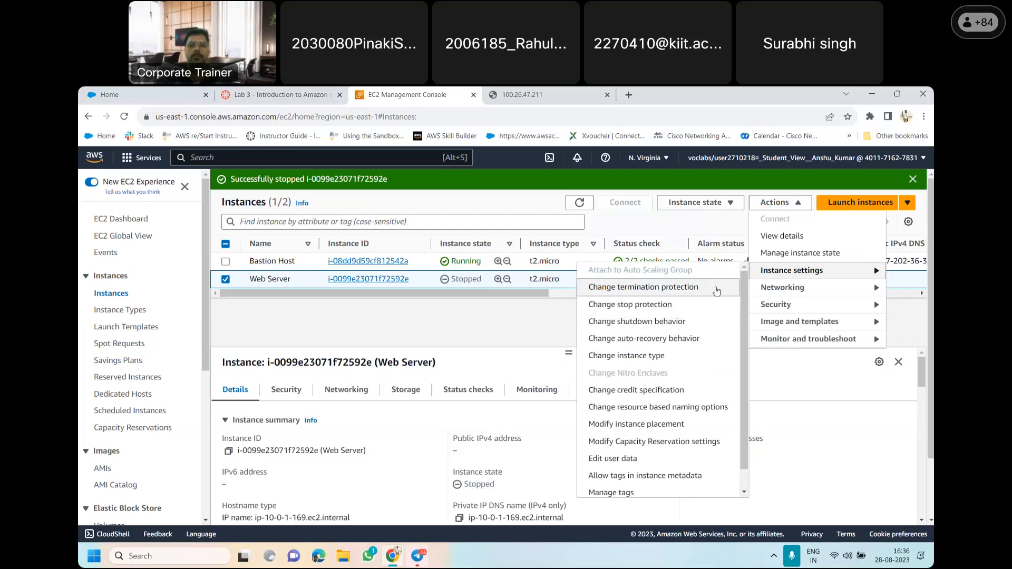
click(634, 359)
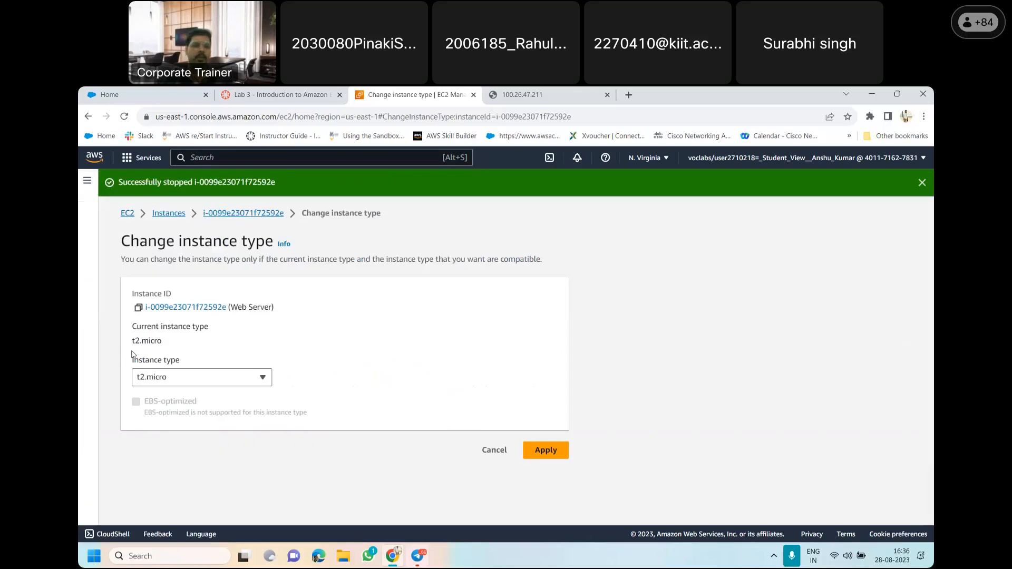
Change the Web Server's instance type to t2.small and apply the change
click(261, 377)
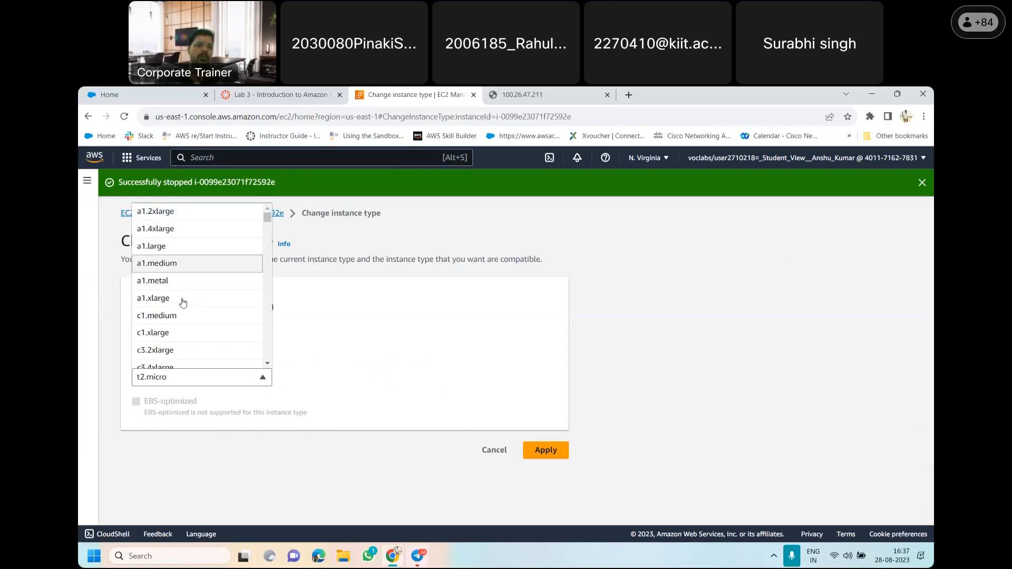
scroll(268, 224, down, 2)
drag(269, 224, 267, 344)
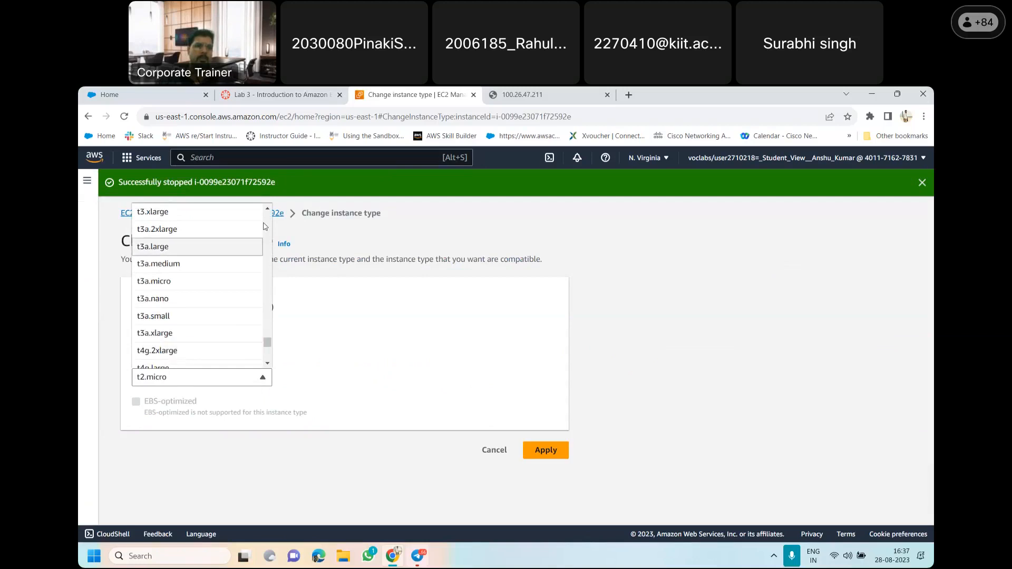
scroll(269, 210, up, 5)
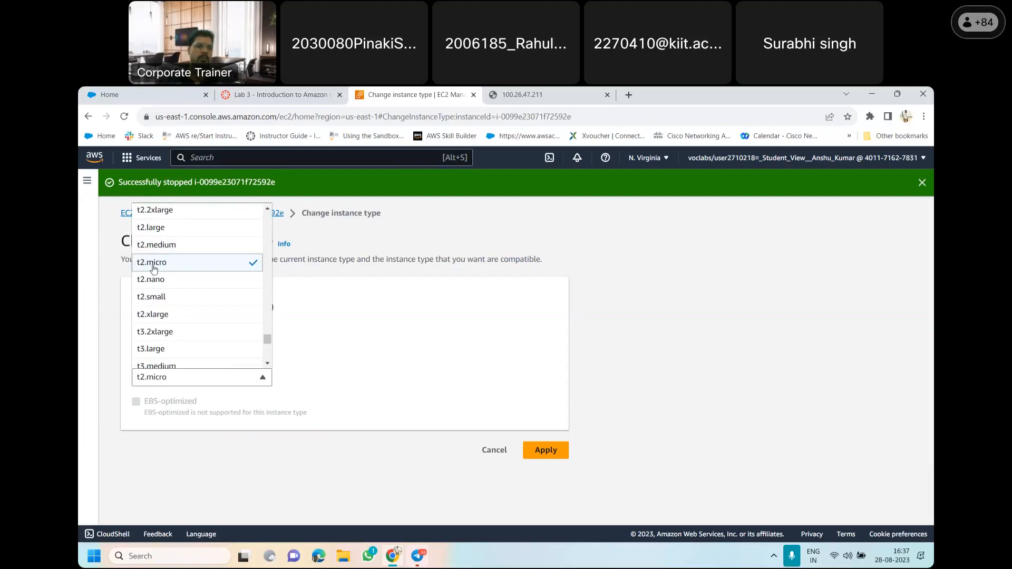
click(174, 301)
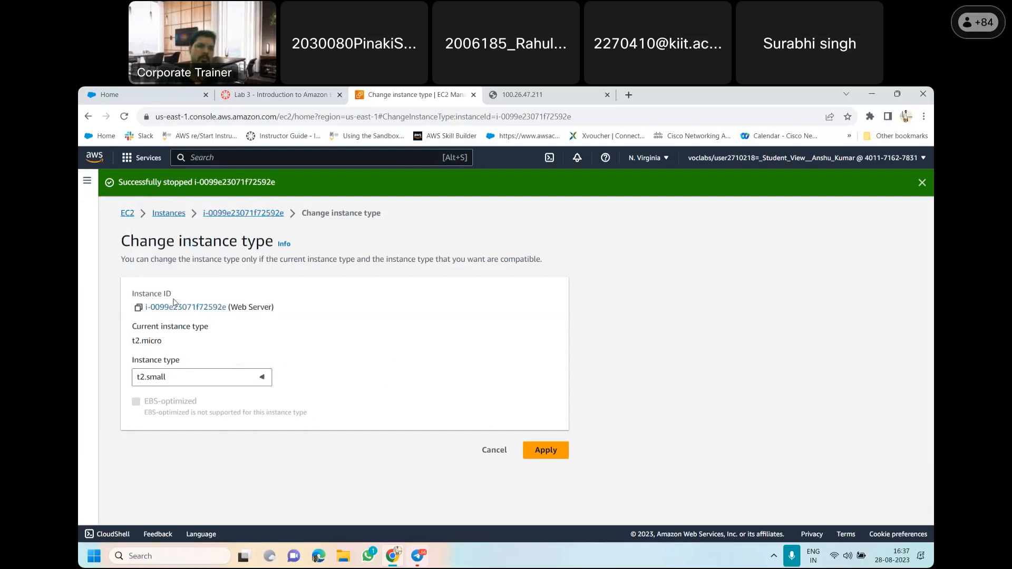
click(546, 454)
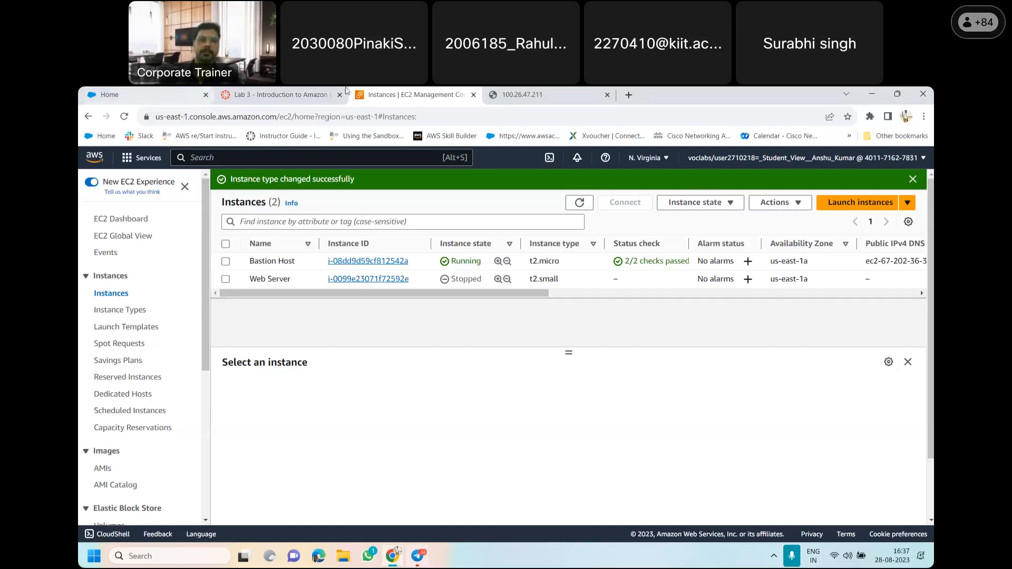
Return to the Lab 3 instructions and read the Resize the EBS Volume section, items 43 to 46
click(279, 94)
scroll(569, 449, down, 2)
scroll(569, 448, down, 1)
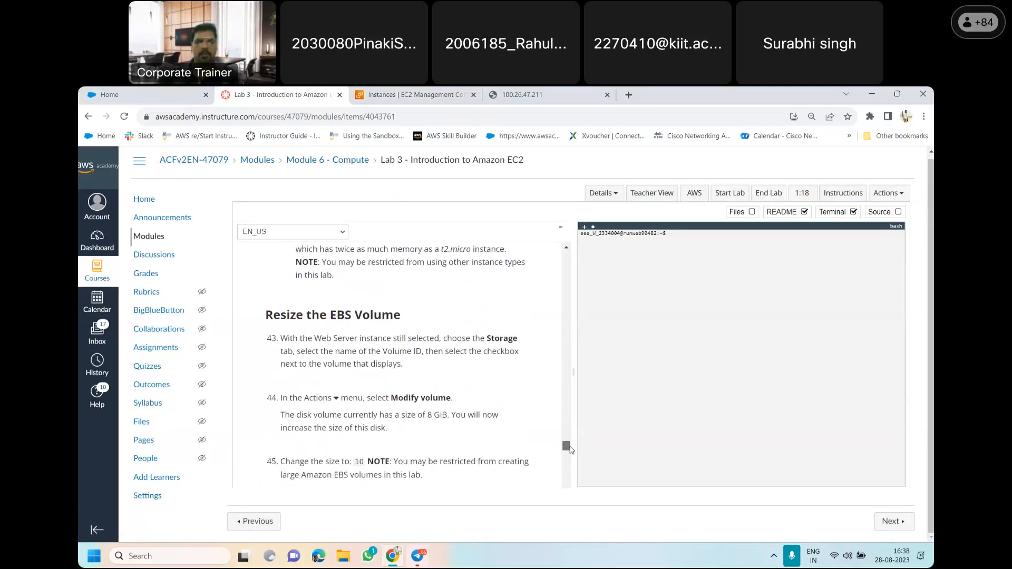
scroll(571, 449, down, 1)
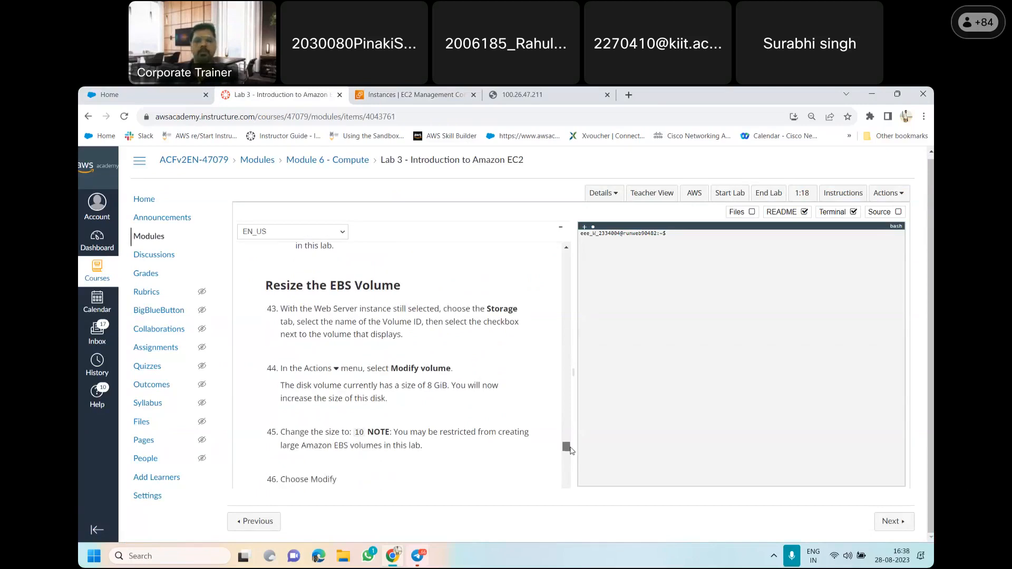
scroll(571, 449, down, 1)
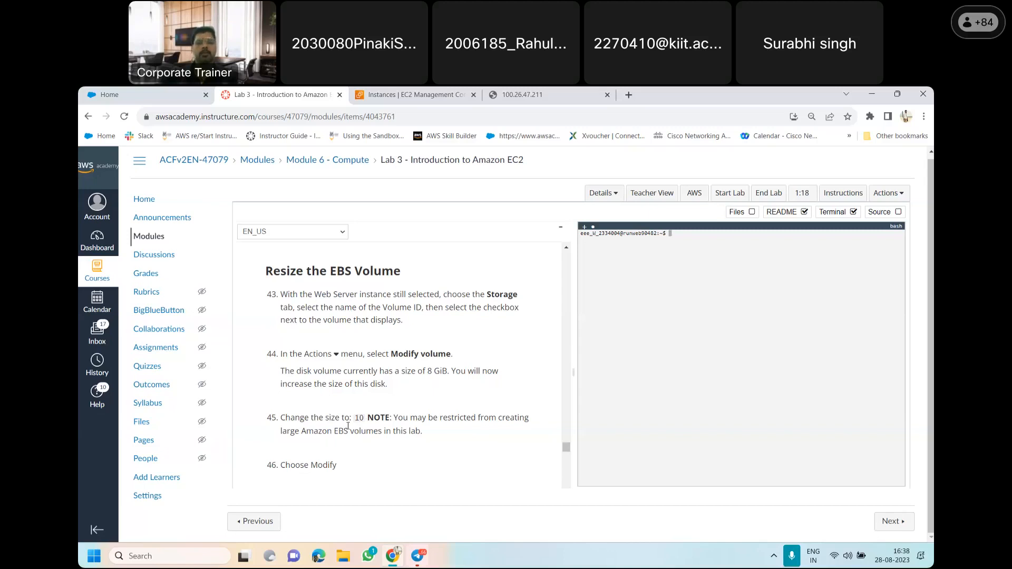
In the EC2 console, select the Web Server instance and look through its instance settings actions for a volume modification option
click(412, 95)
click(227, 279)
click(795, 205)
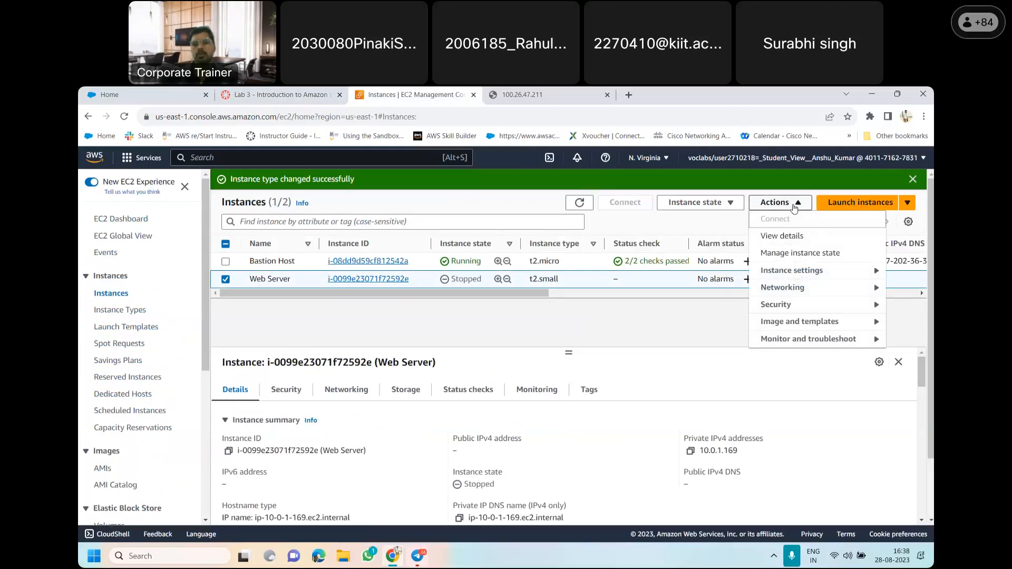
click(806, 274)
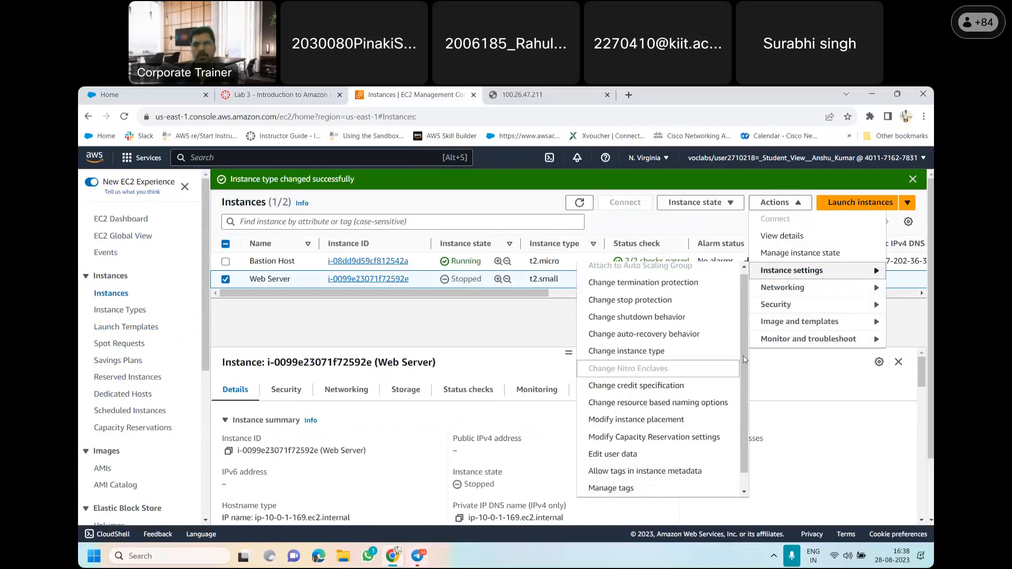
scroll(745, 359, down, 1)
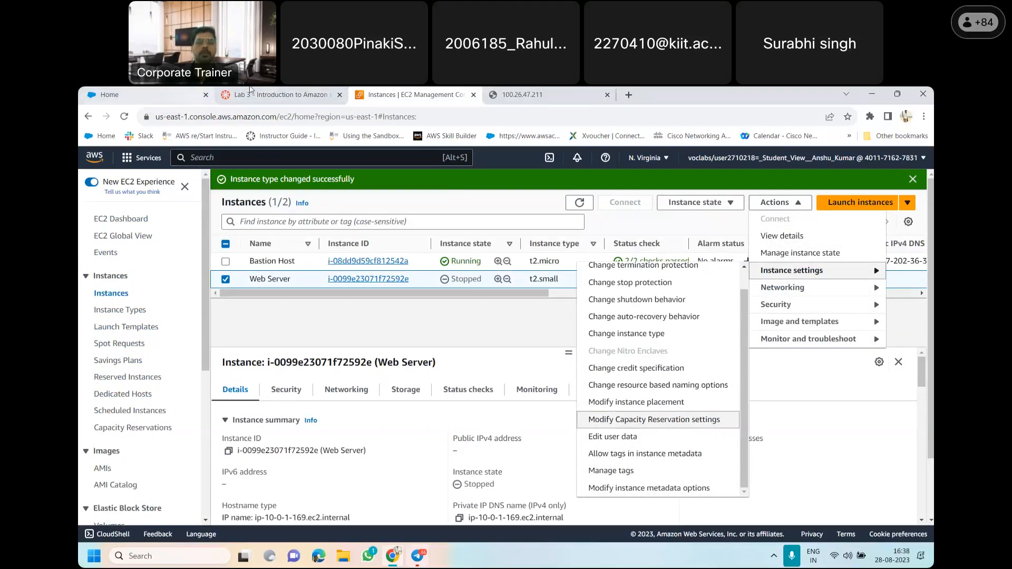
Recheck lab item 43, then show the Web Server instance's storage details and examine its block devices
click(281, 95)
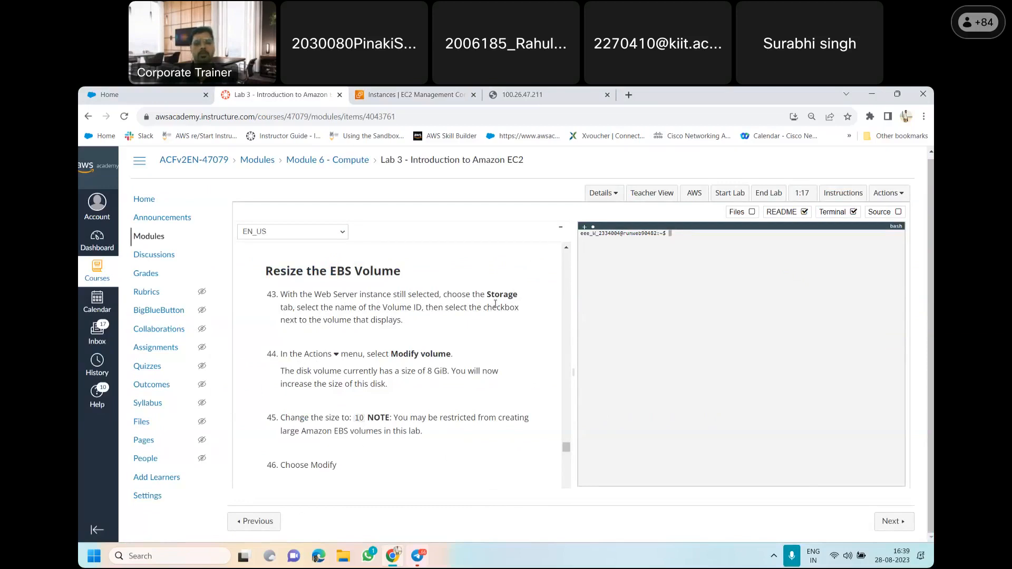
key(ctrl+Tab)
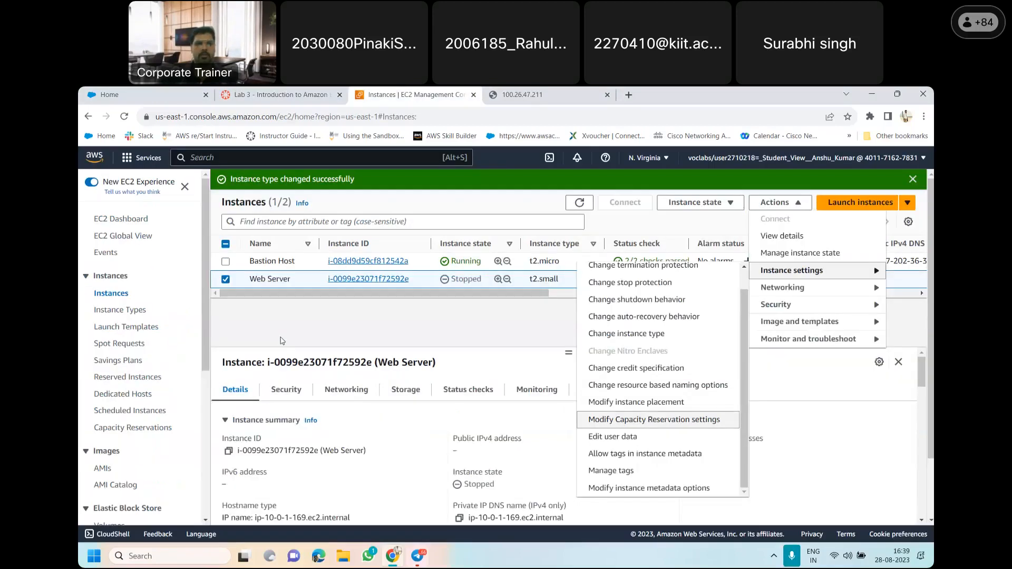
click(409, 397)
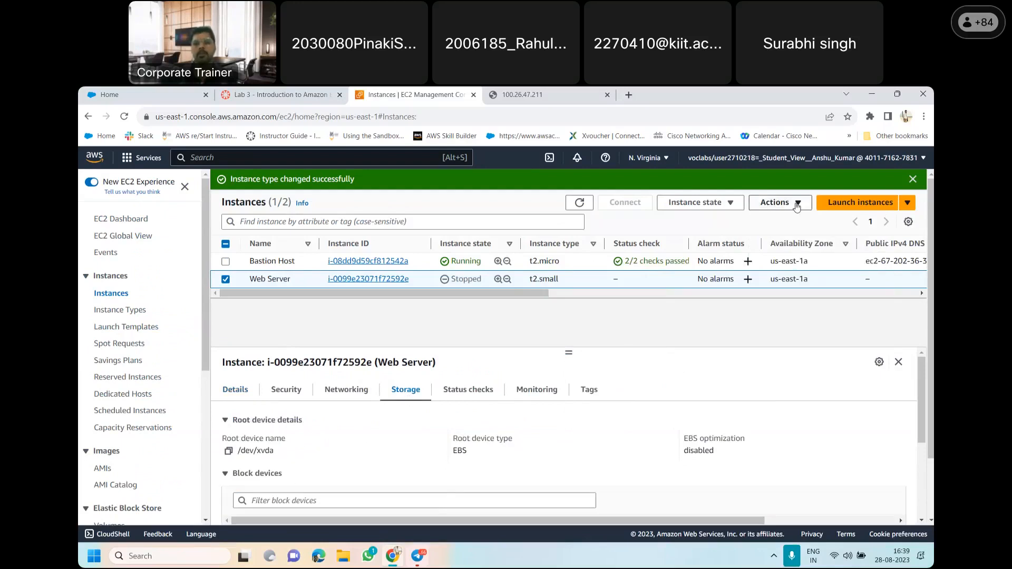
drag(921, 394, 921, 408)
scroll(921, 411, down, 3)
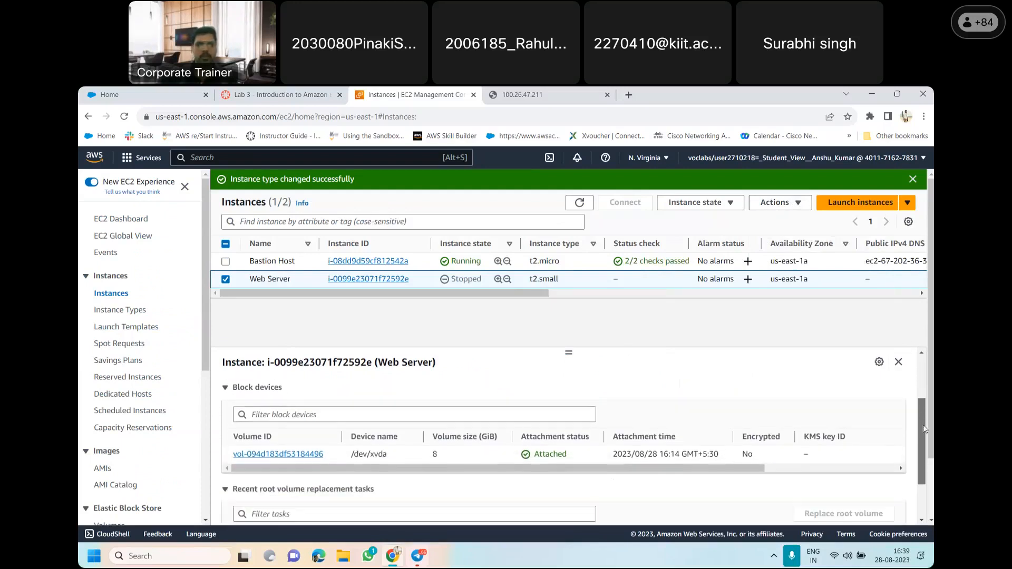
scroll(926, 428, up, 1)
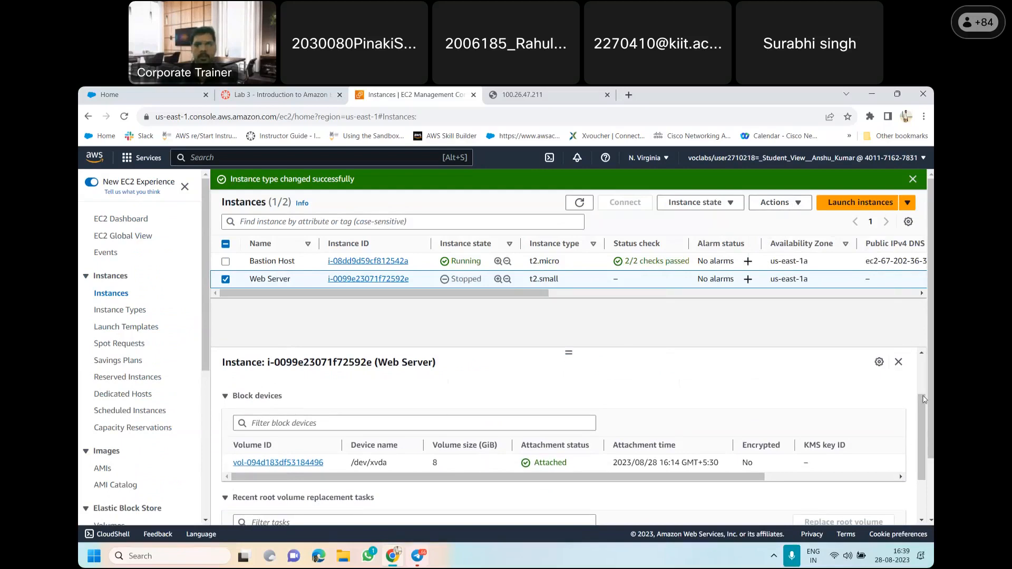
scroll(925, 400, up, 2)
scroll(925, 400, down, 2)
scroll(925, 400, up, 3)
scroll(925, 400, down, 6)
scroll(925, 400, up, 3)
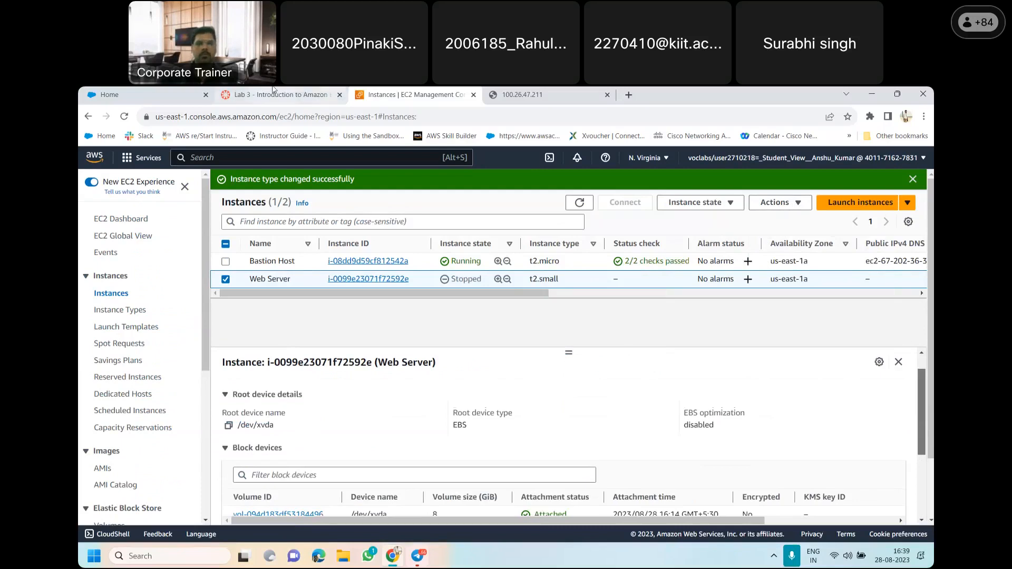
Reread lab item 44, then open the Web Server's full instance details and examine the volume listed under its storage
click(285, 95)
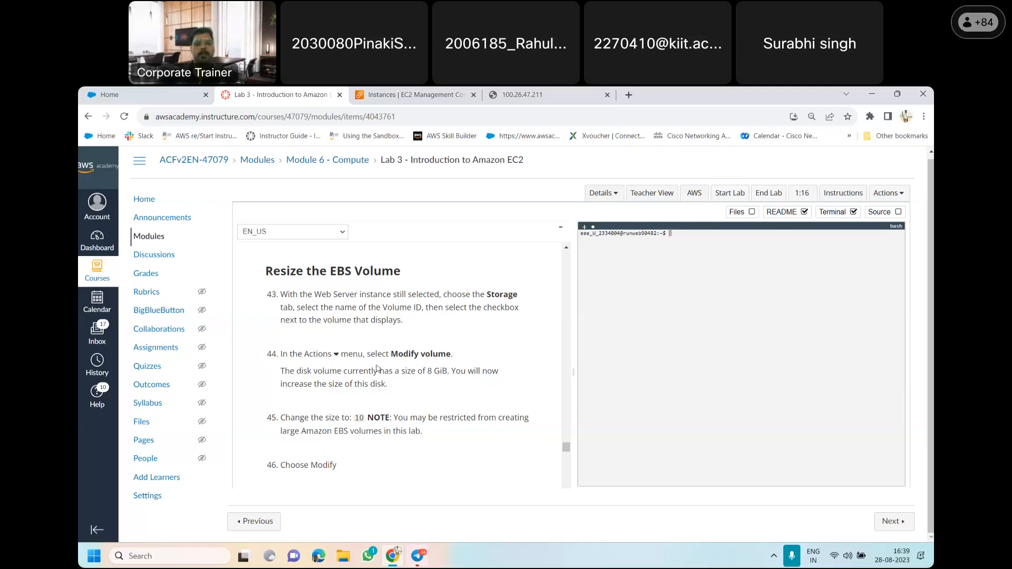
click(409, 94)
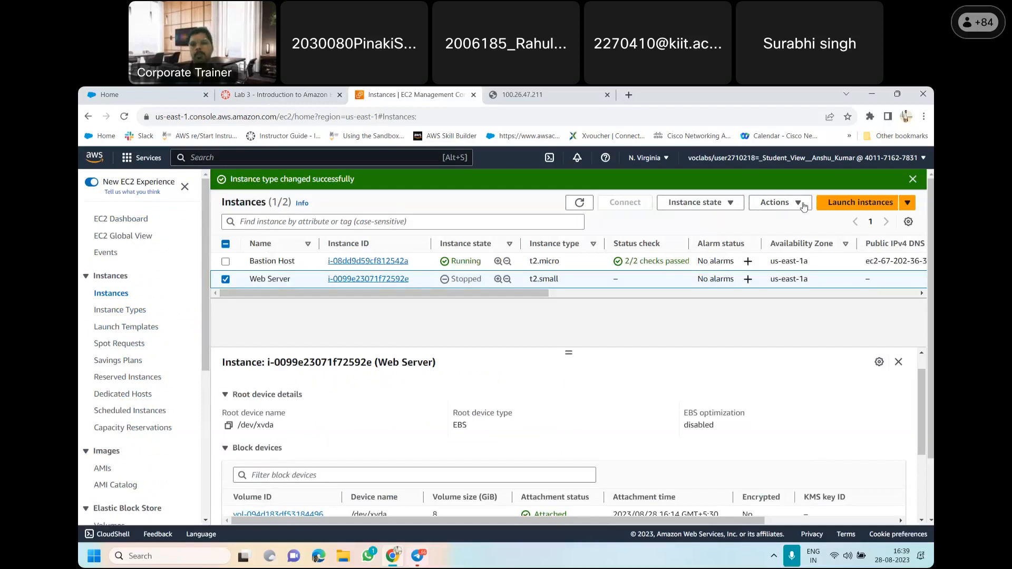
click(787, 204)
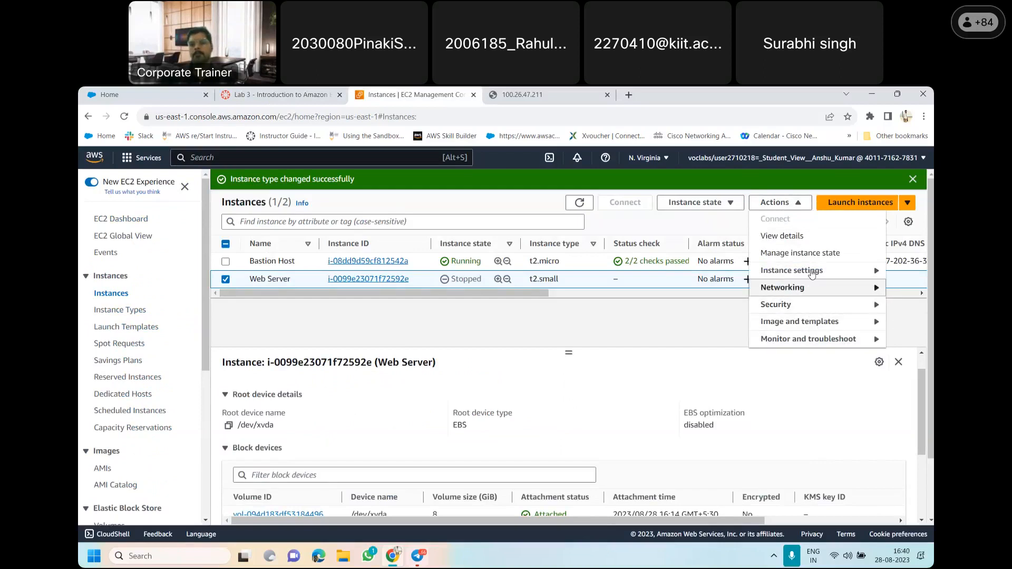
click(814, 237)
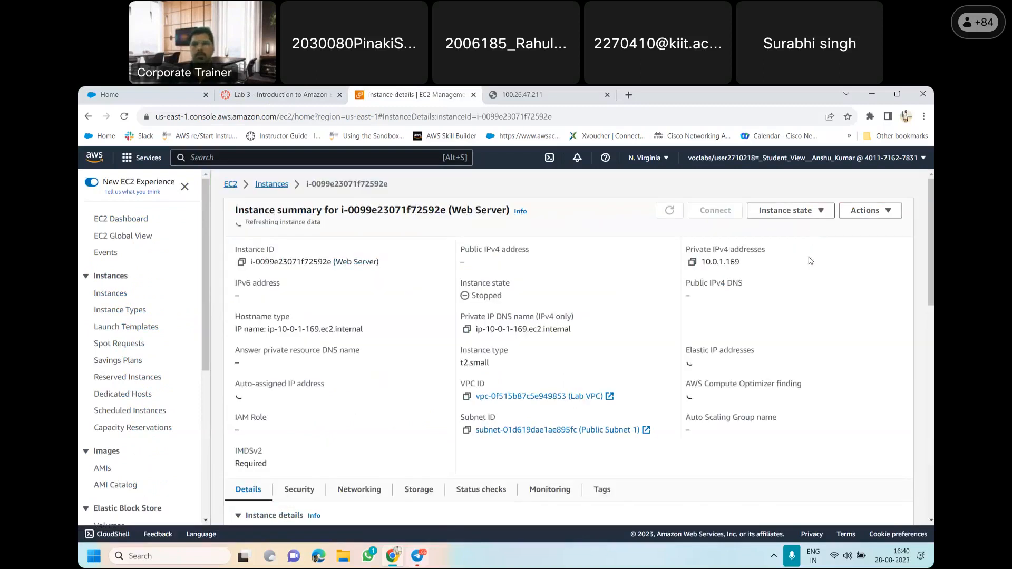
scroll(416, 397, down, 15)
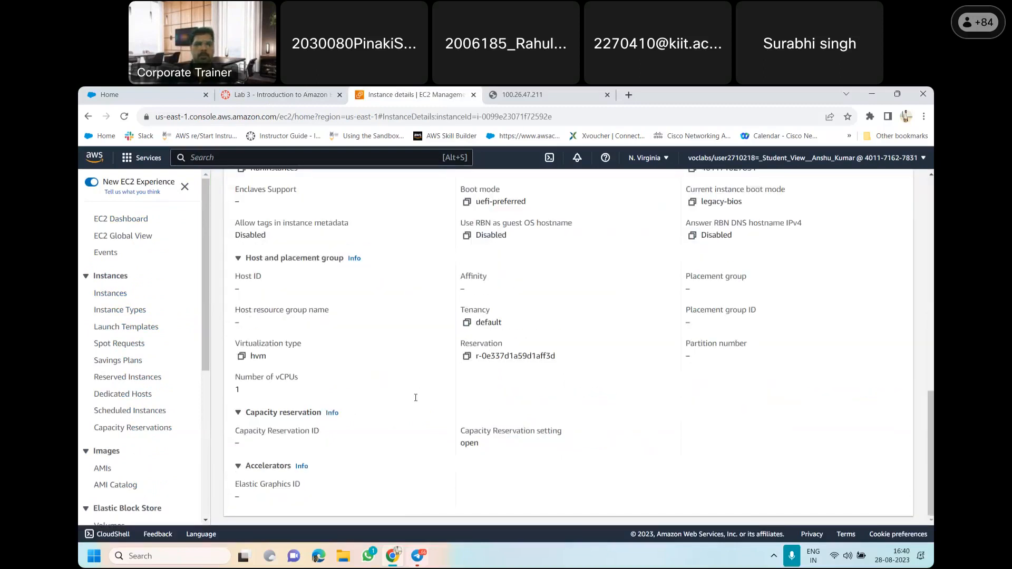
scroll(381, 417, up, 15)
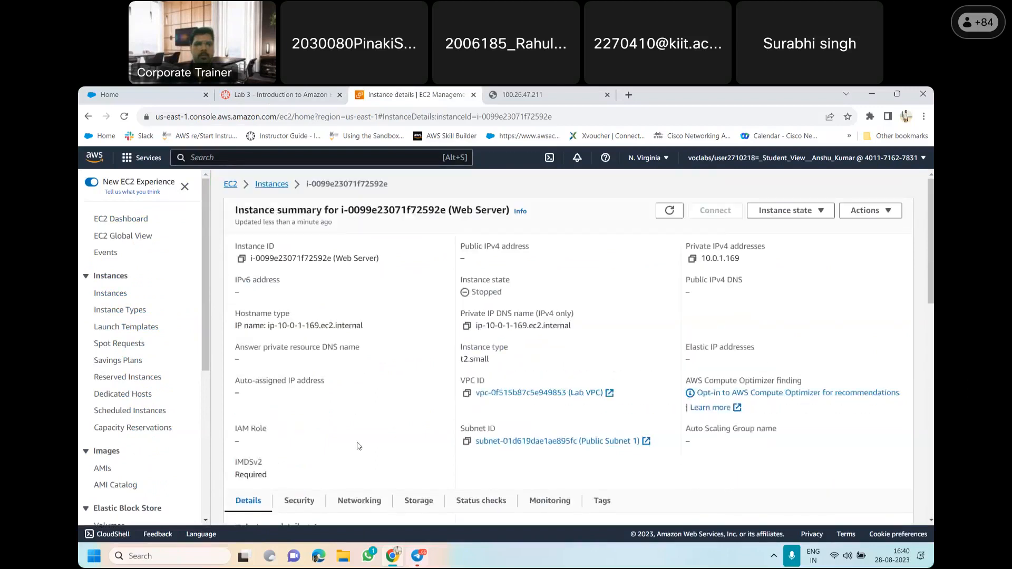
click(422, 500)
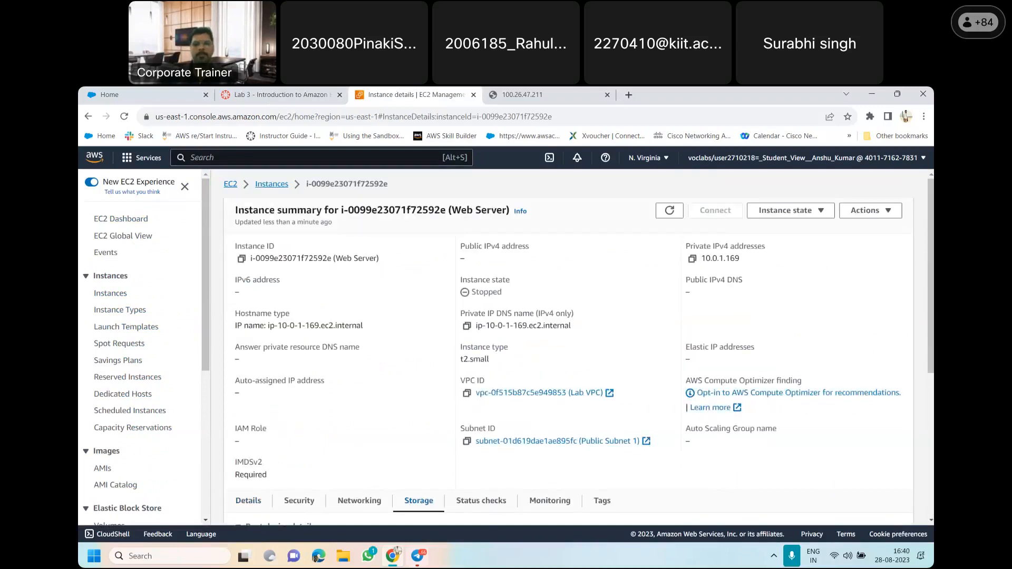
scroll(569, 347, down, 5)
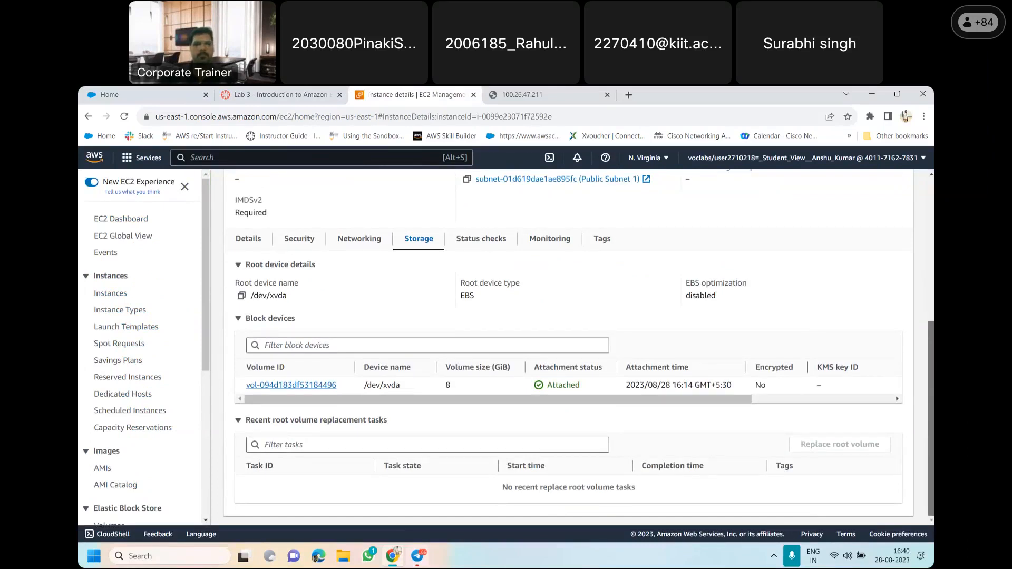
Leave the instance details for the EC2 dashboard and list only the running instances
scroll(367, 252, up, 5)
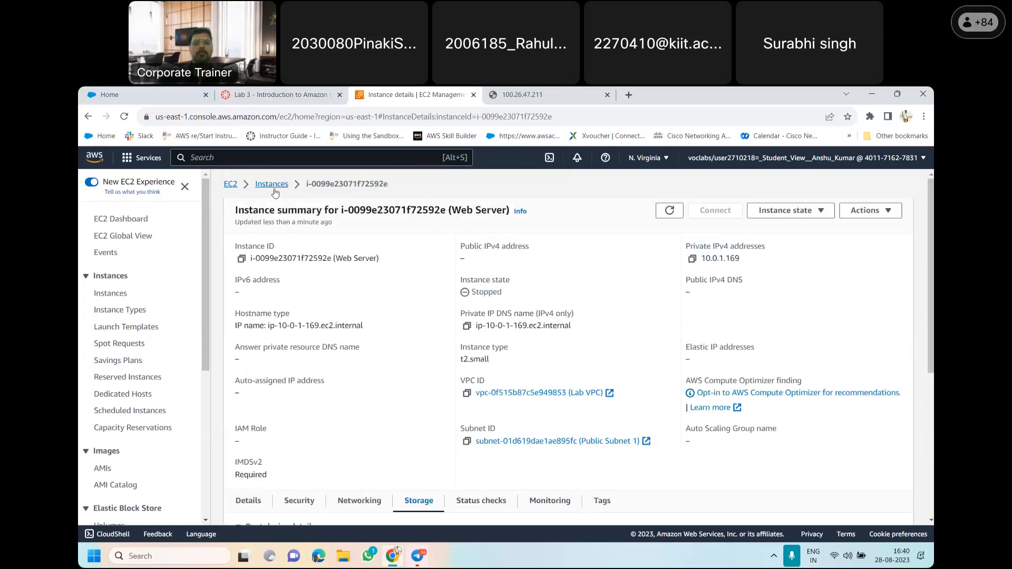
click(232, 183)
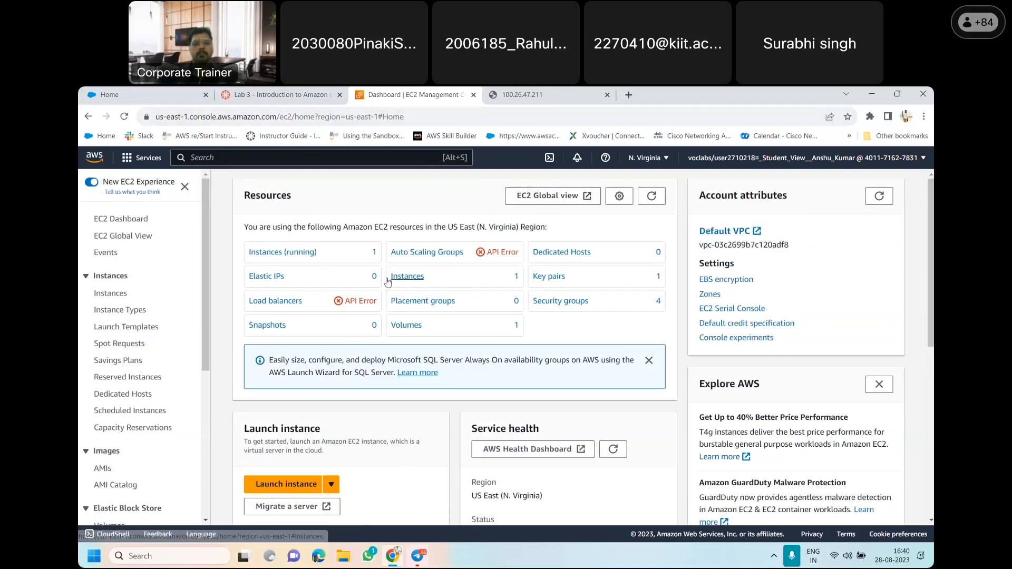
click(293, 254)
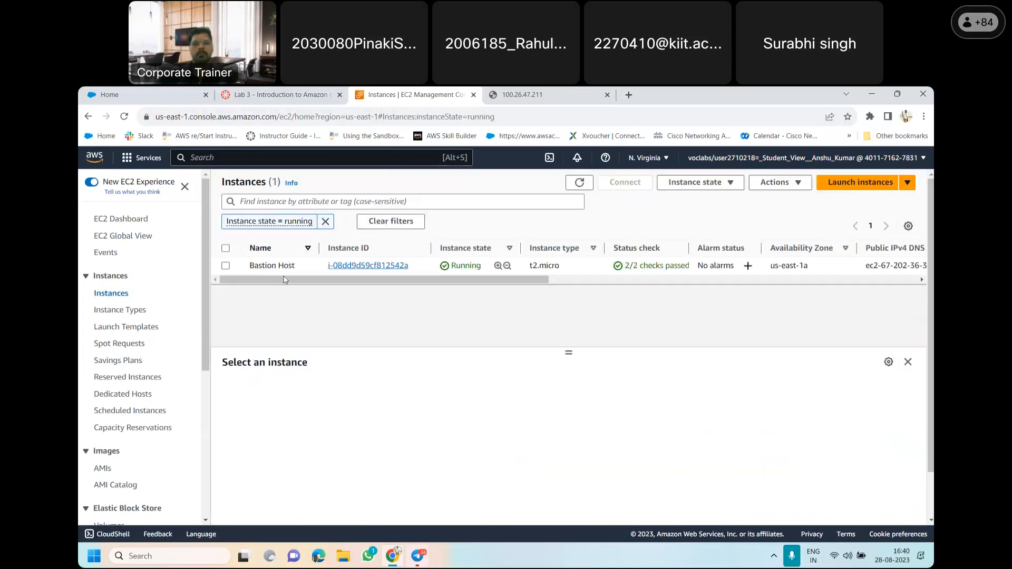
Check the web server page and lab item 43, then list all EC2 instances and select the Web Server
click(280, 94)
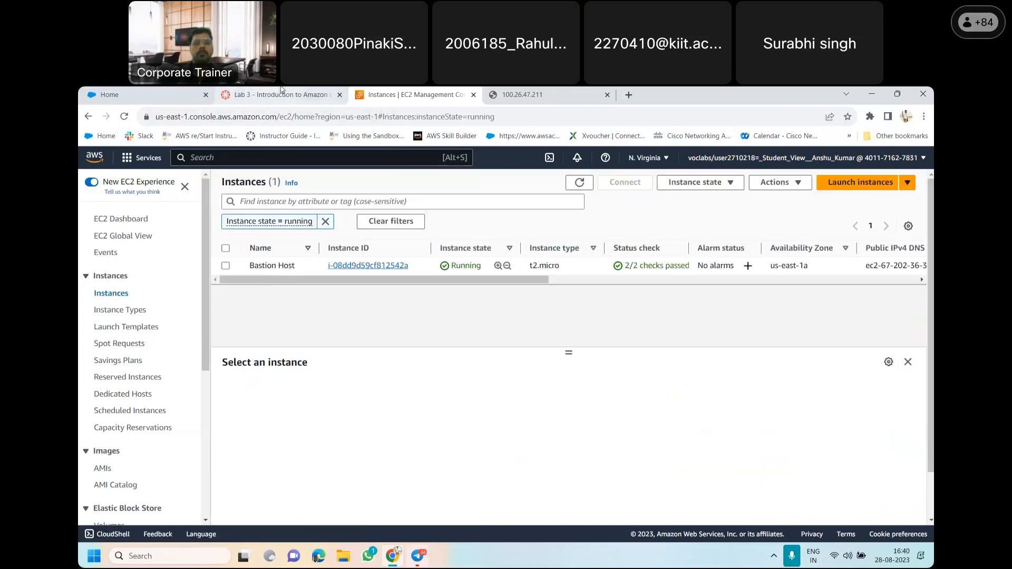
click(548, 91)
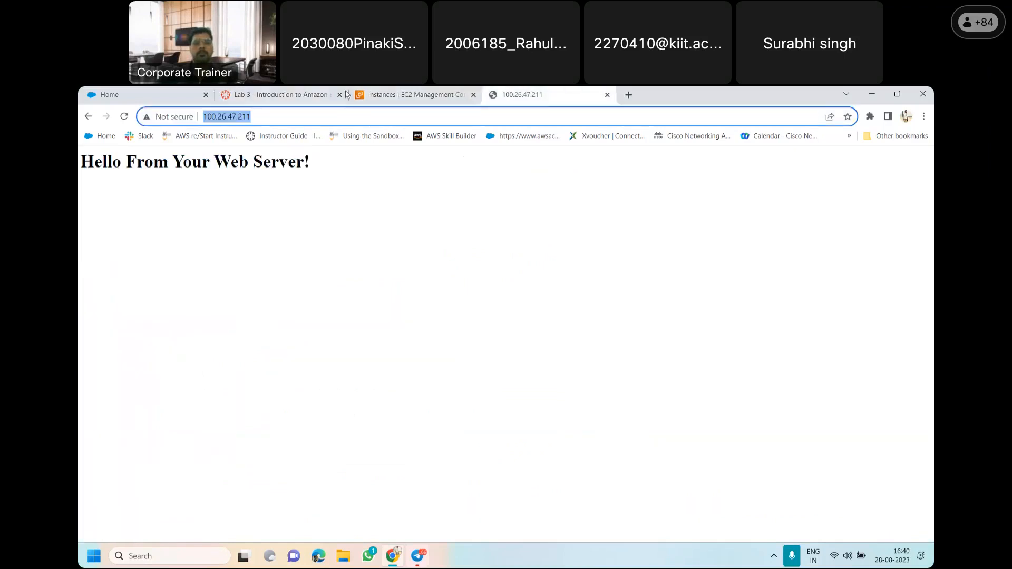
click(280, 92)
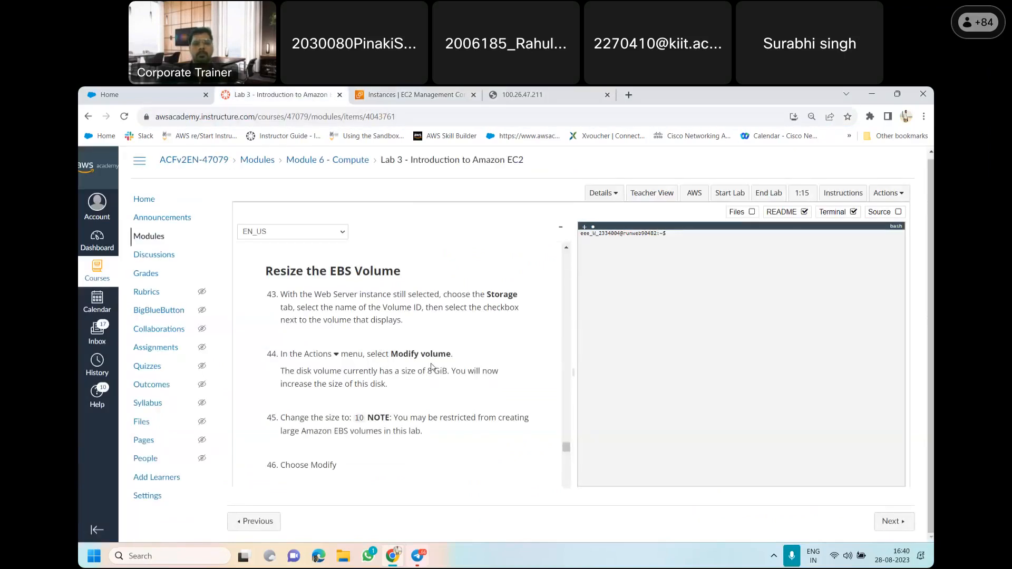
click(421, 93)
click(107, 295)
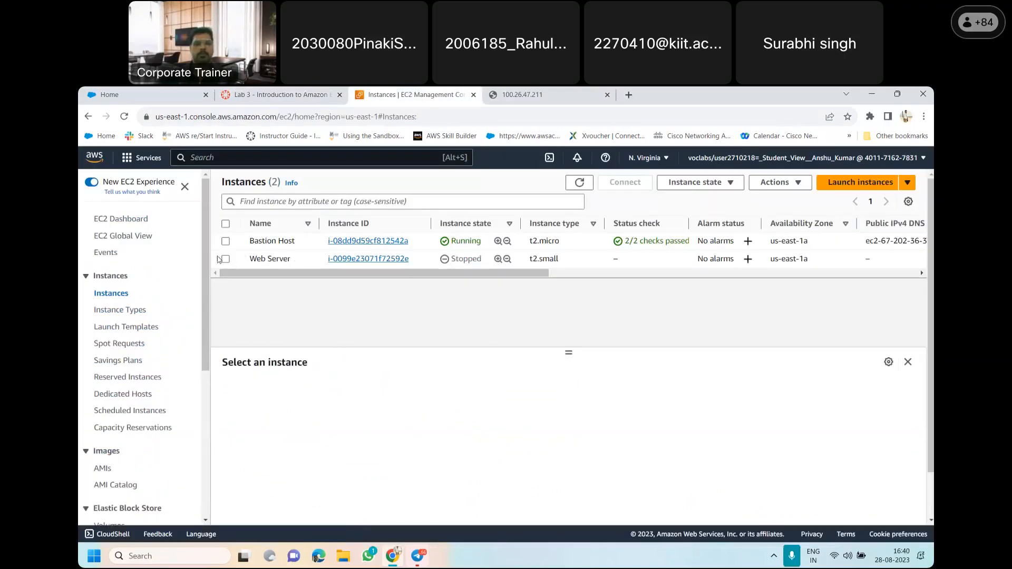
click(225, 260)
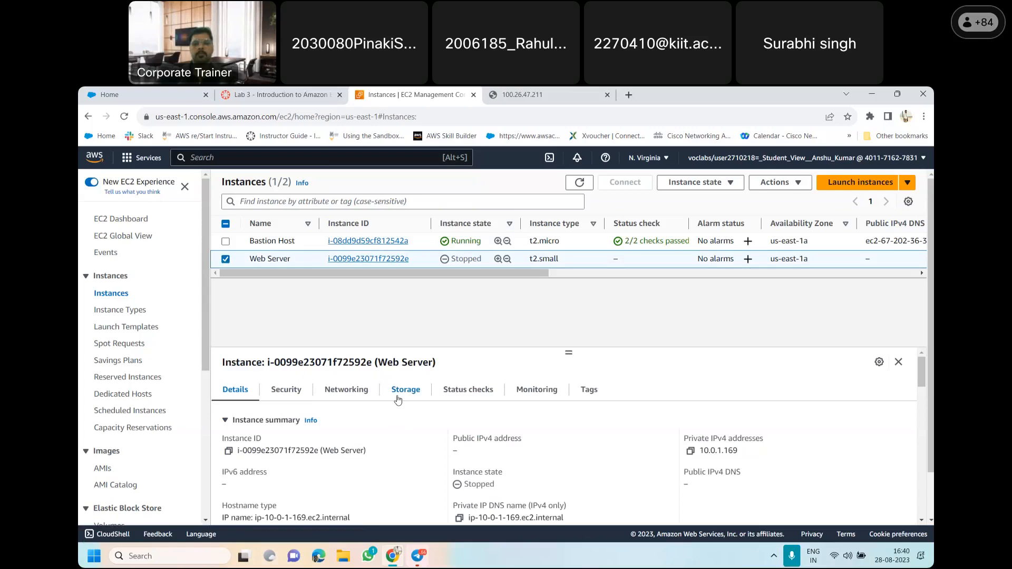
Look through the Web Server's instance settings actions again for a volume modification option
click(793, 189)
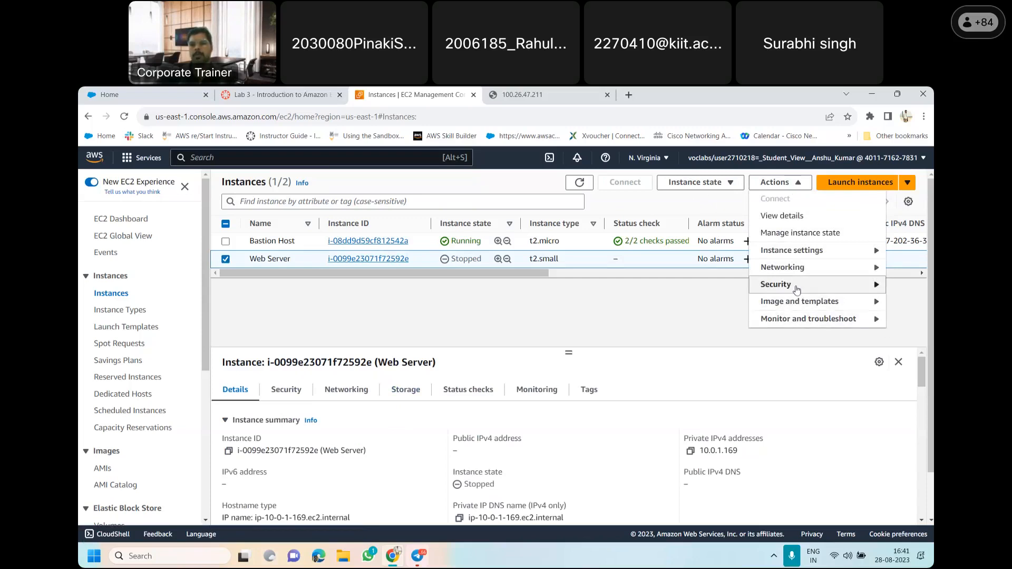
click(827, 254)
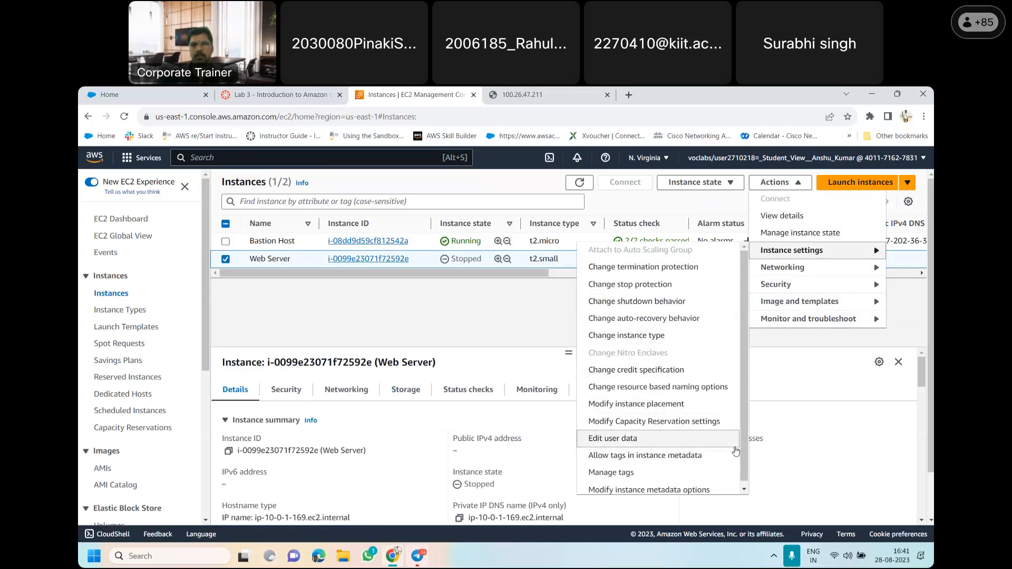
scroll(747, 449, down, 1)
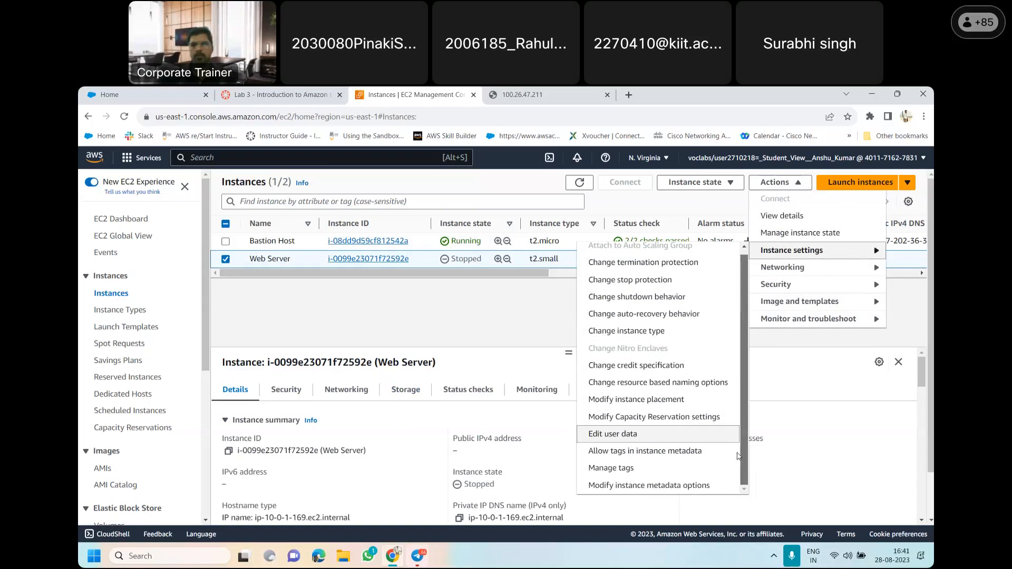
scroll(744, 339, up, 1)
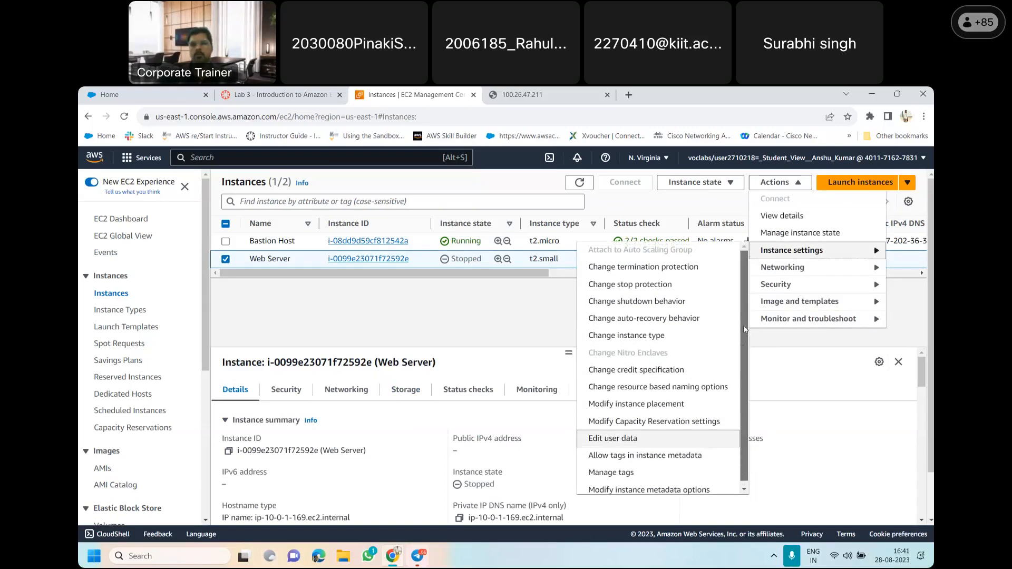
click(510, 325)
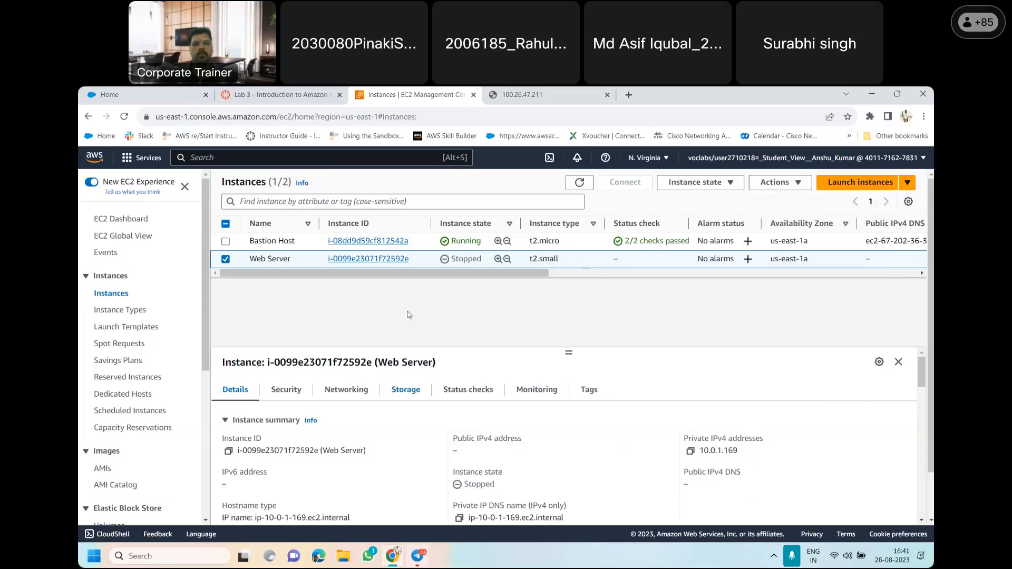
scroll(924, 384, down, 1)
scroll(924, 383, up, 1)
Show the Web Server's storage details and examine its block devices against lab items 43 and 44
click(404, 400)
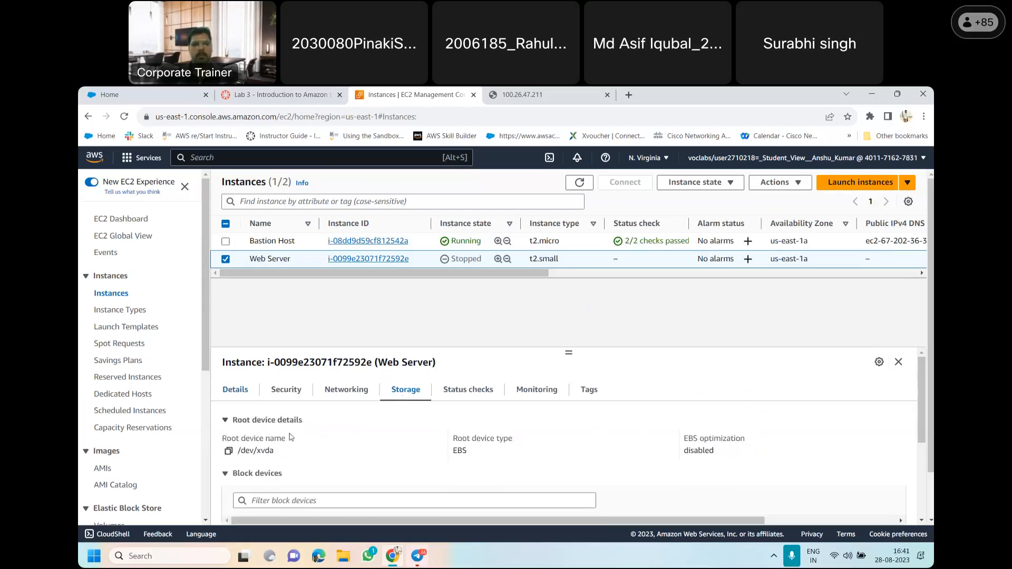
drag(924, 396, 928, 448)
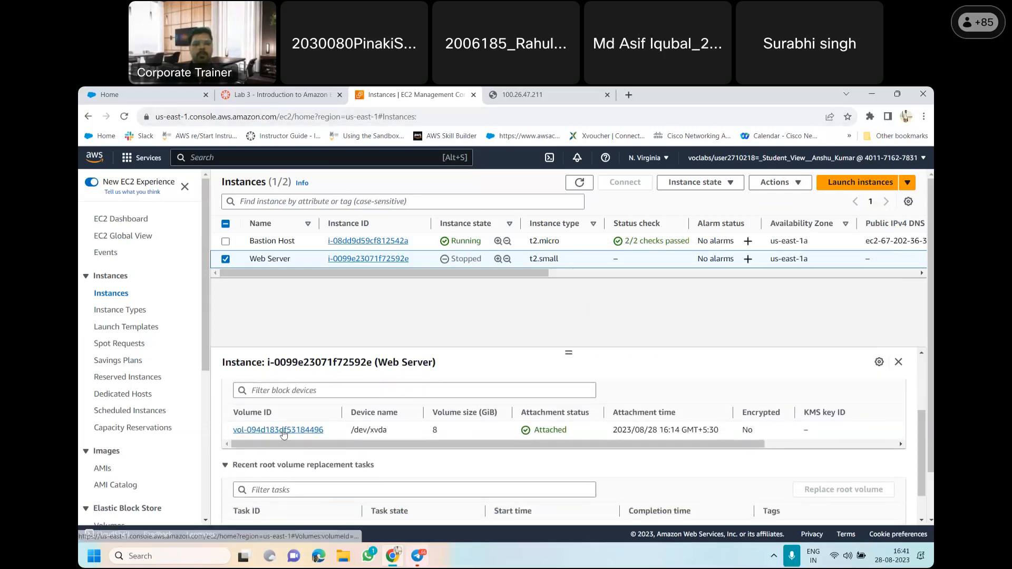
click(303, 91)
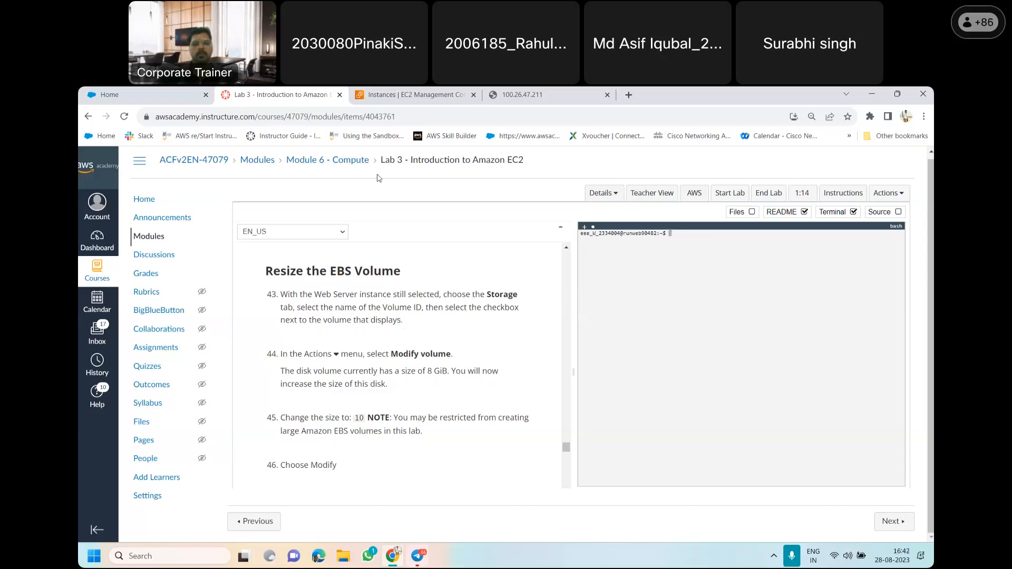
click(423, 92)
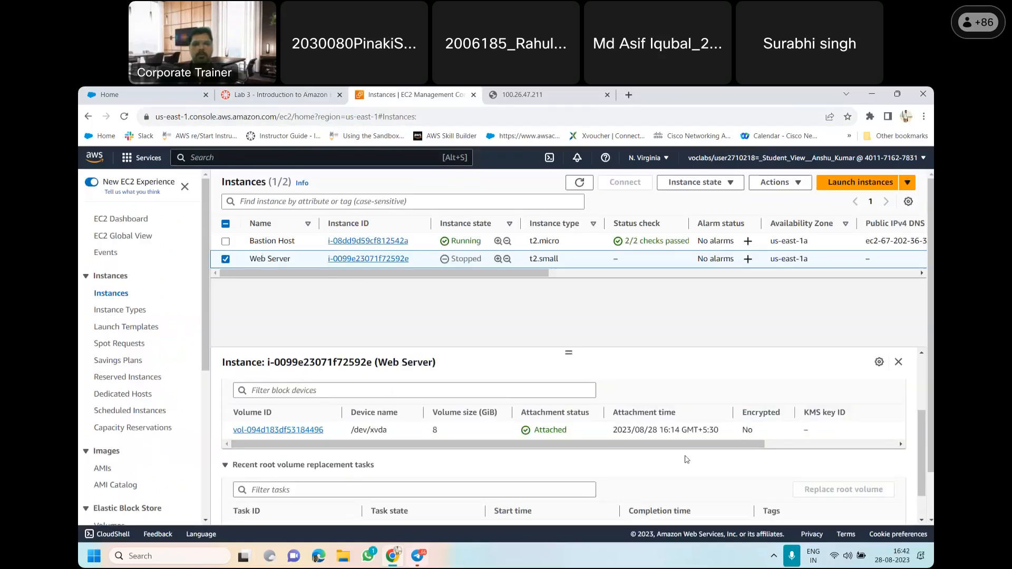
drag(924, 434, 918, 354)
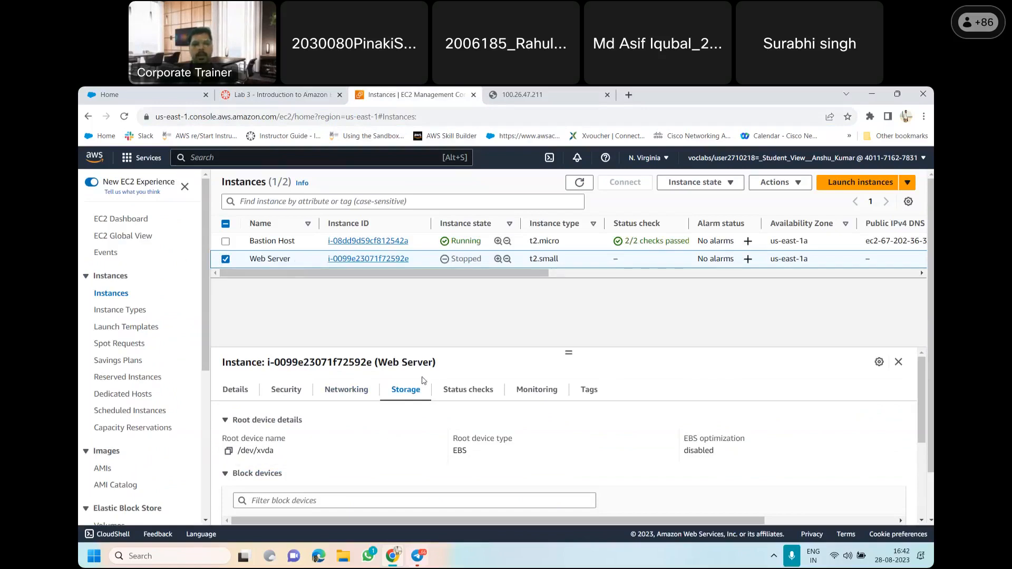
drag(921, 384, 929, 435)
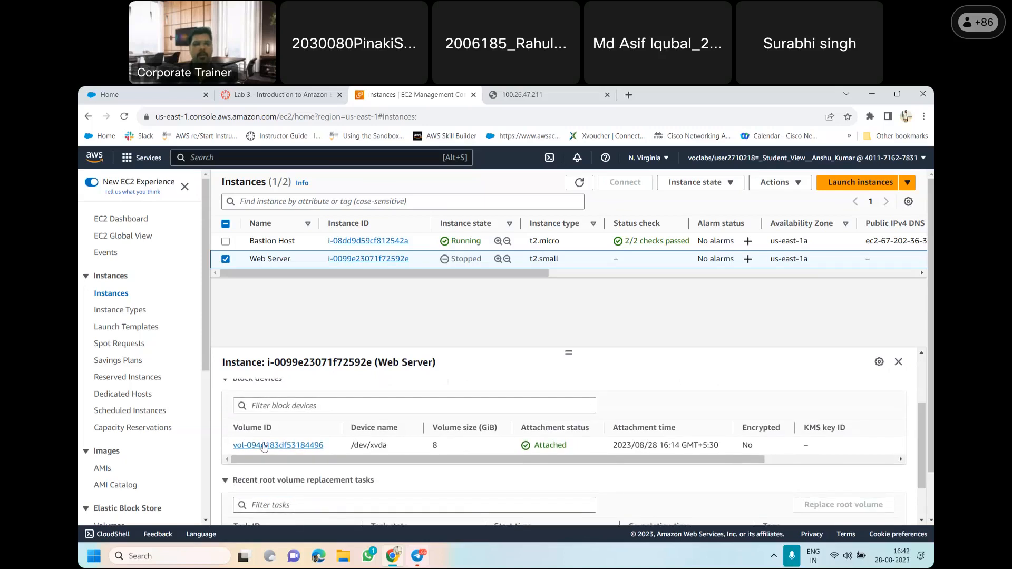
Reread lab item 43 on the Volume ID, then open the Web Server's attached volume and select it in the volumes list
click(321, 92)
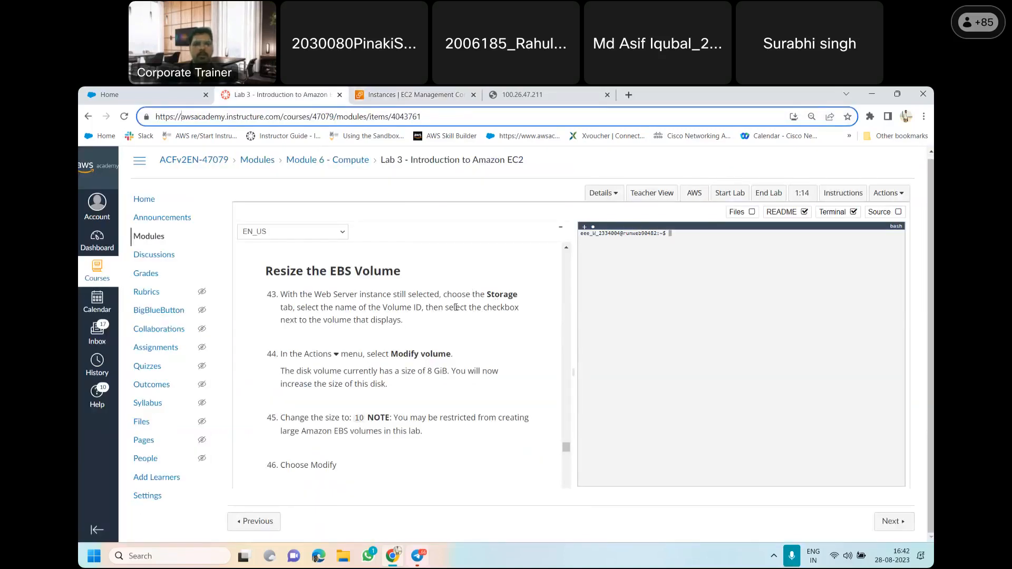
drag(300, 307, 422, 309)
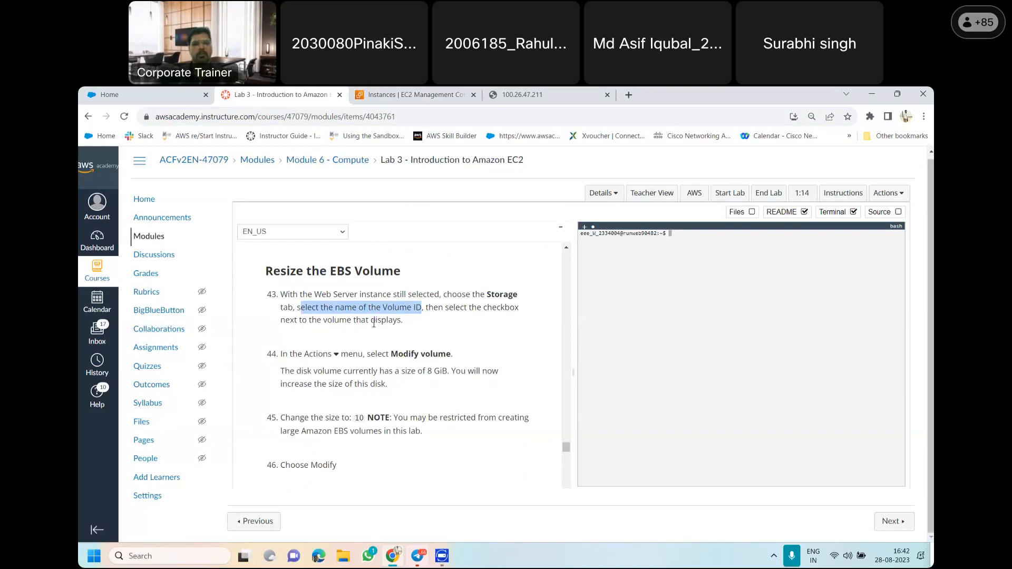
click(411, 94)
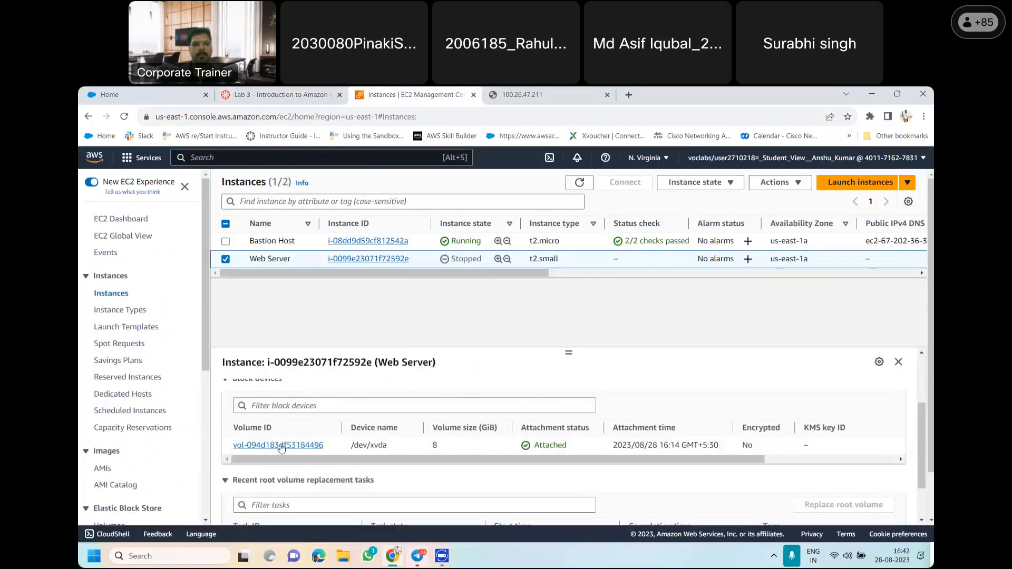
click(289, 446)
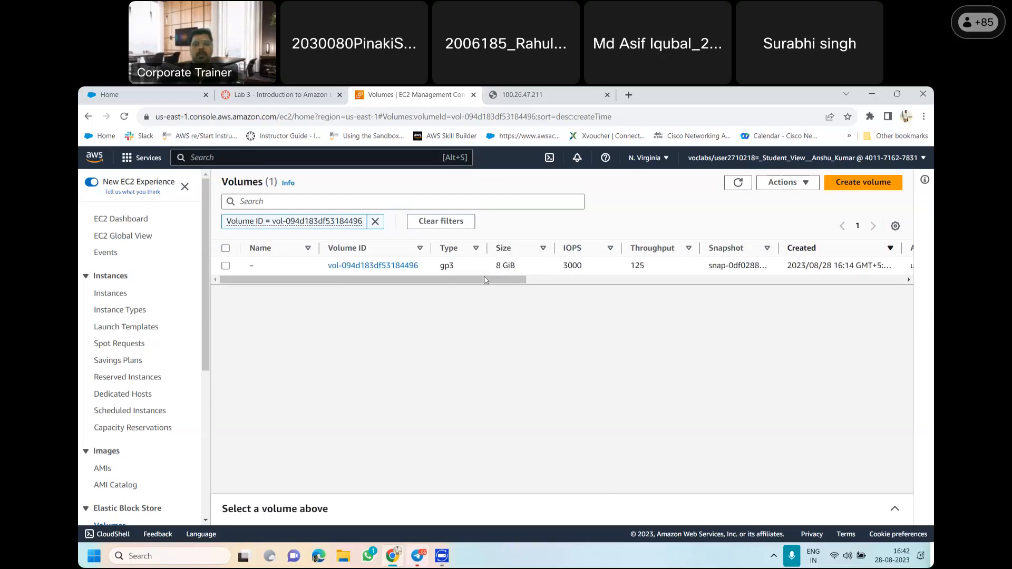
click(224, 268)
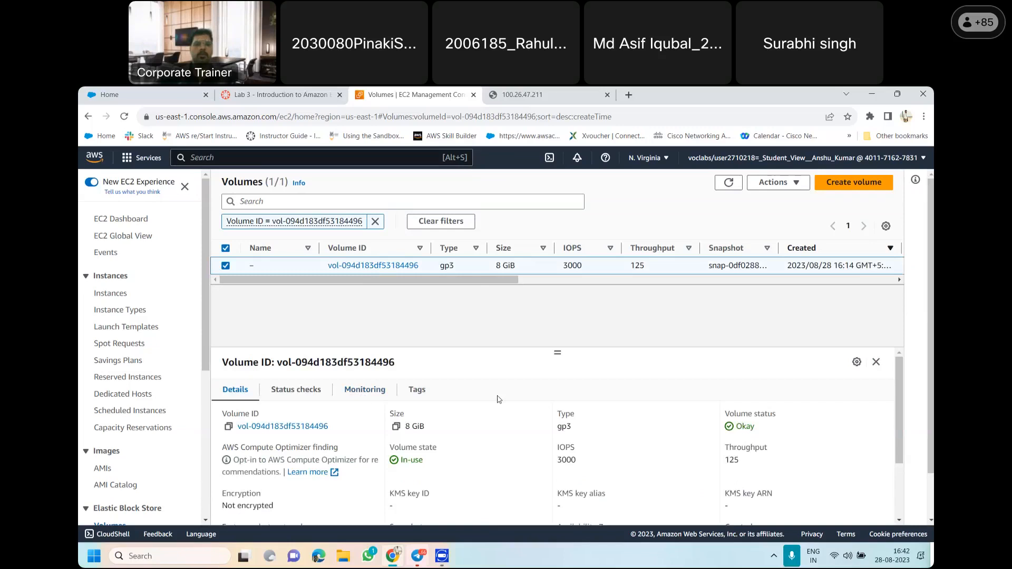
Recheck lab item 44, then open the Modify volume form for the selected volume
click(280, 94)
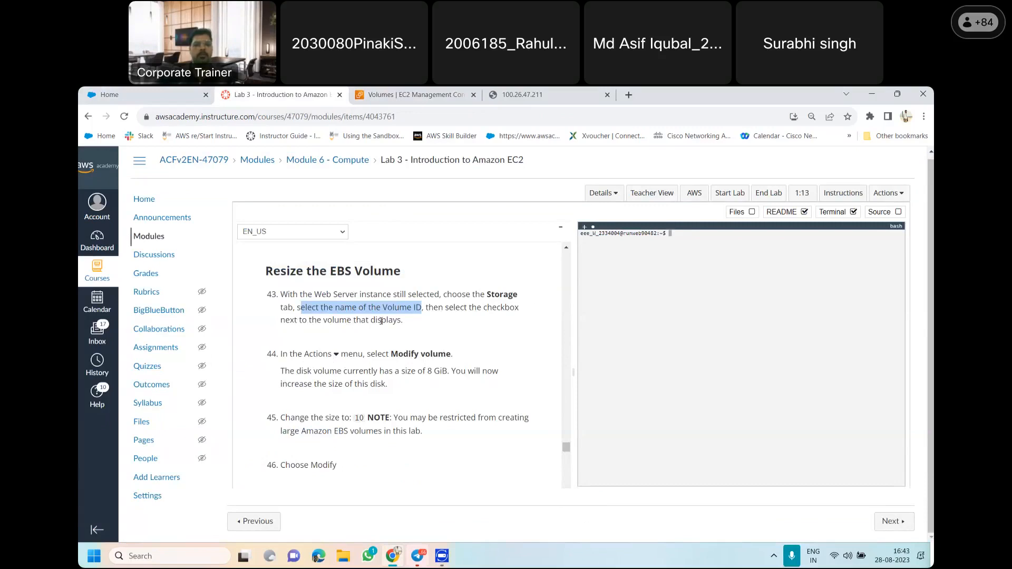
click(404, 93)
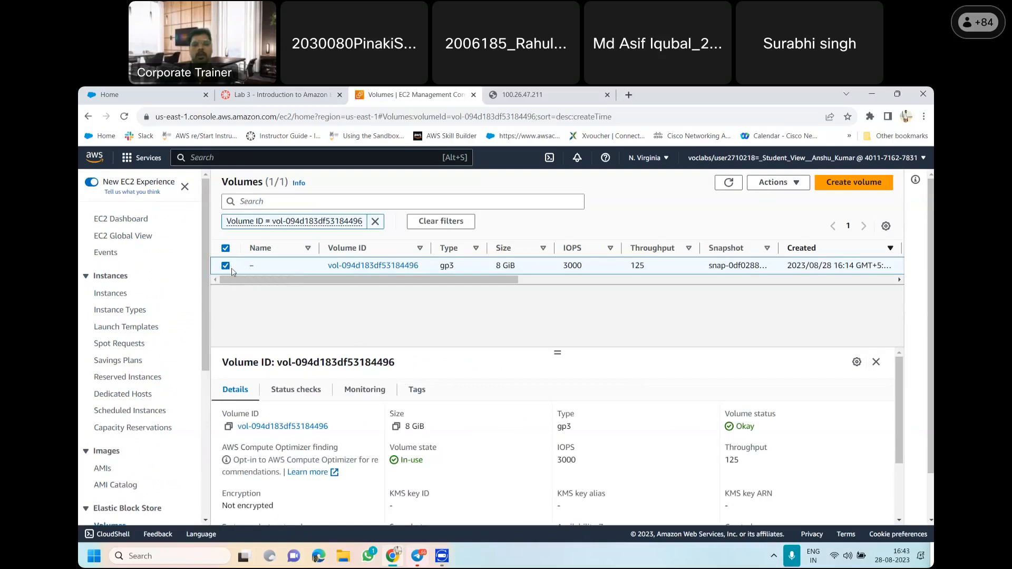
click(786, 185)
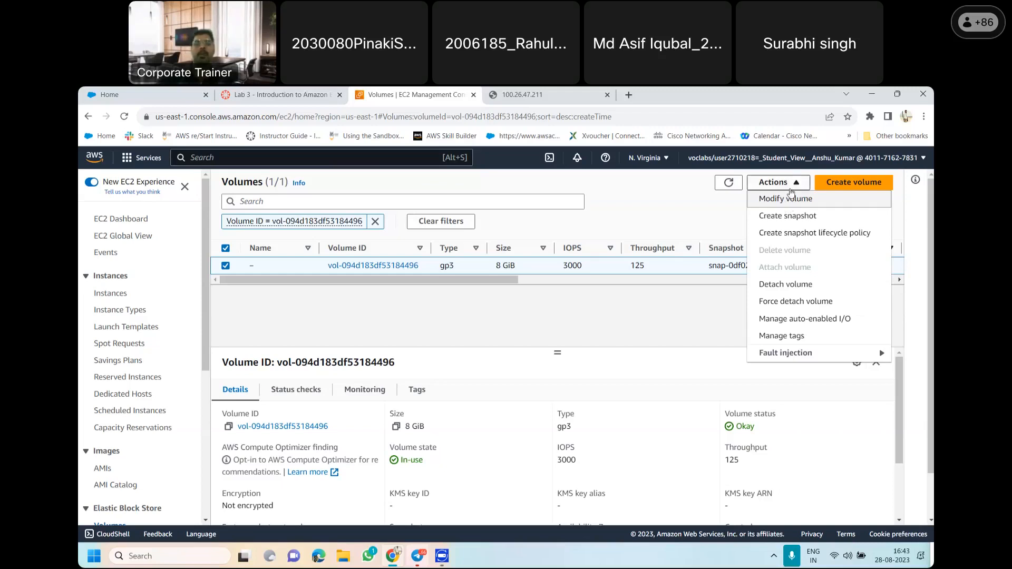
click(804, 209)
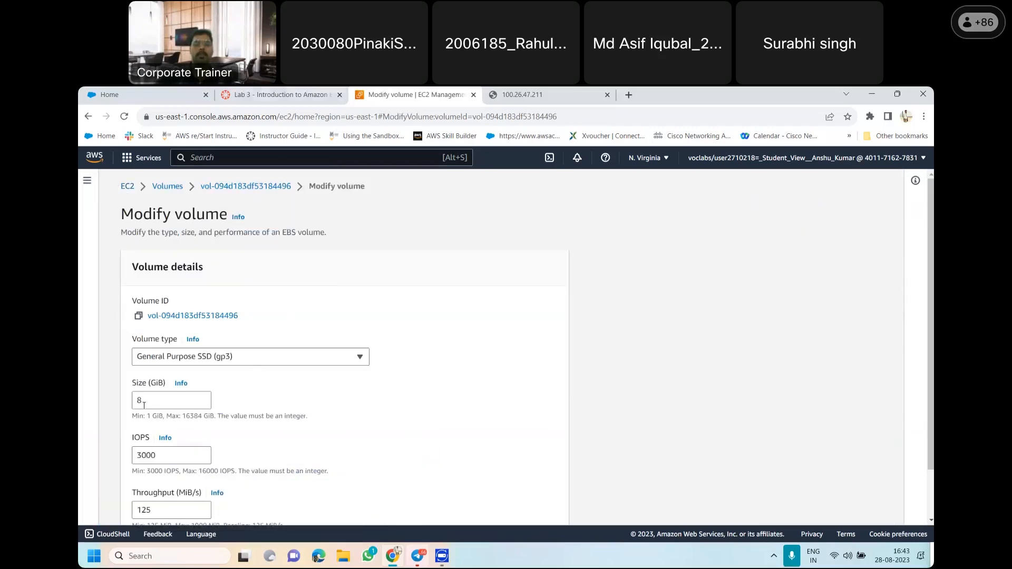
Read lab items 45 to 47, then set the volume size to 10 GiB in the modification form
click(281, 94)
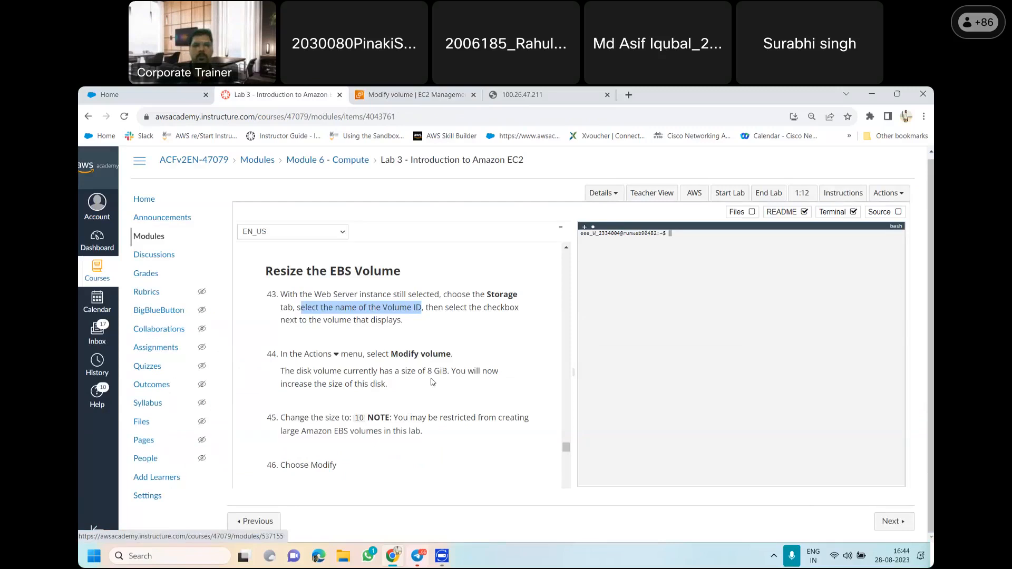
drag(567, 447, 568, 452)
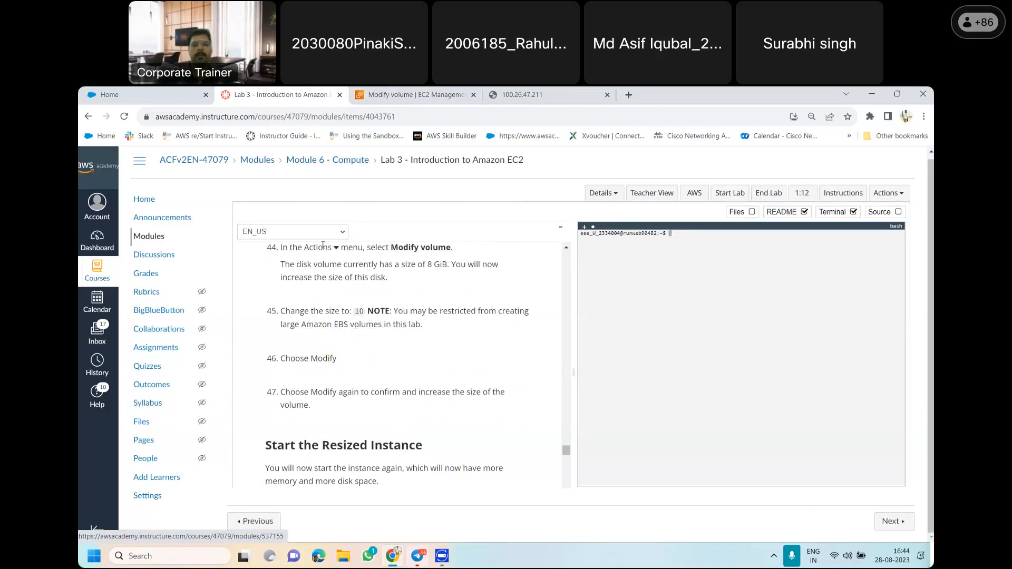
click(417, 95)
click(153, 408)
key(BackSpace)
text(0)
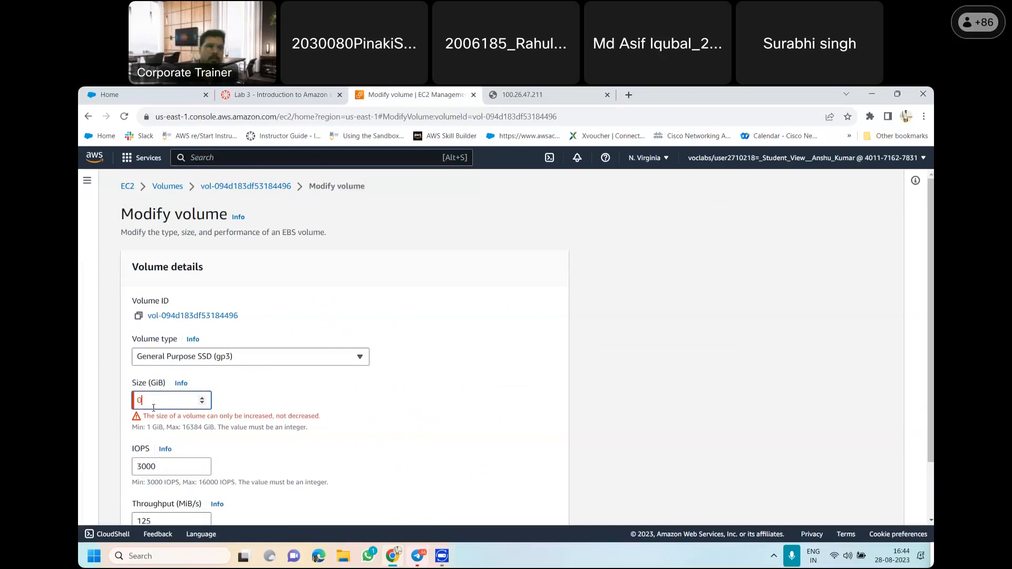
key(BackSpace)
text(10)
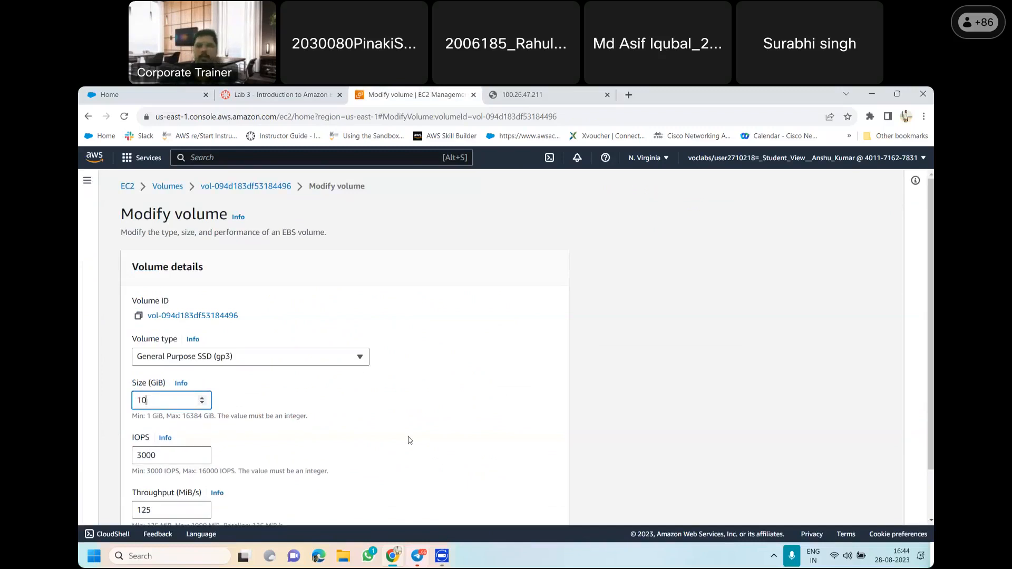
scroll(501, 348, down, 1)
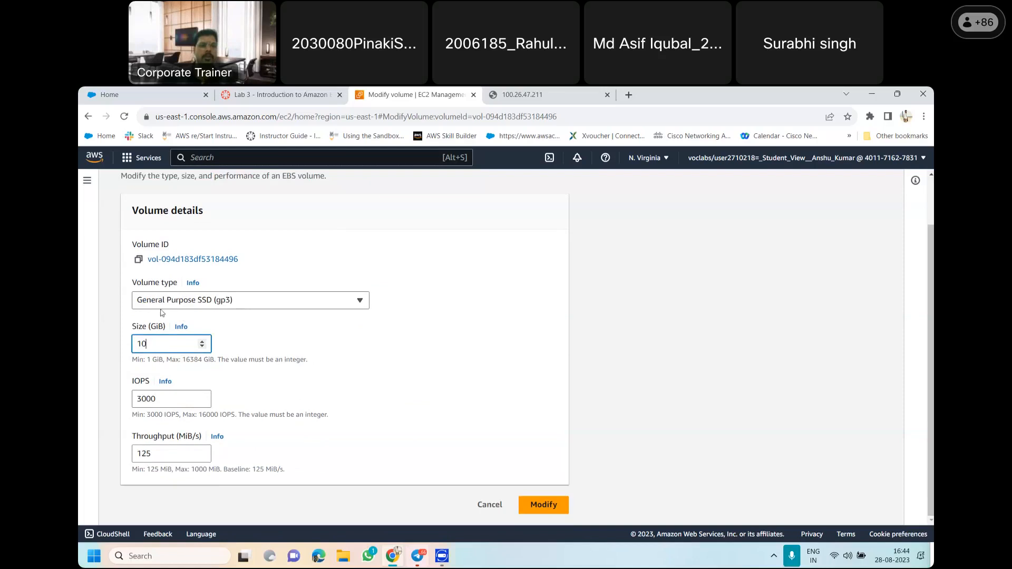
Review the Resize the EBS Volume instructions and compare them with the values in the modification form
click(282, 94)
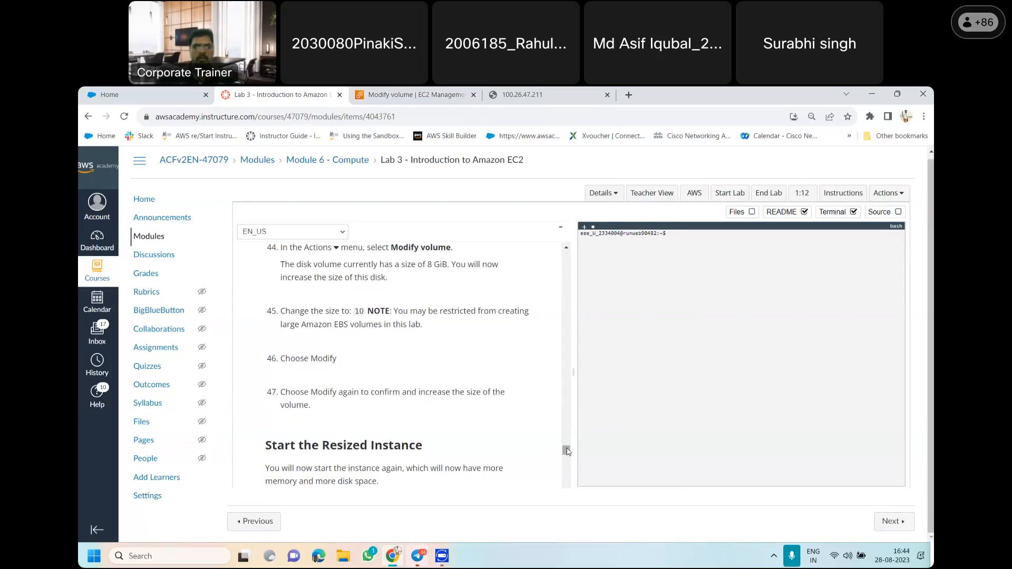
drag(567, 451, 569, 452)
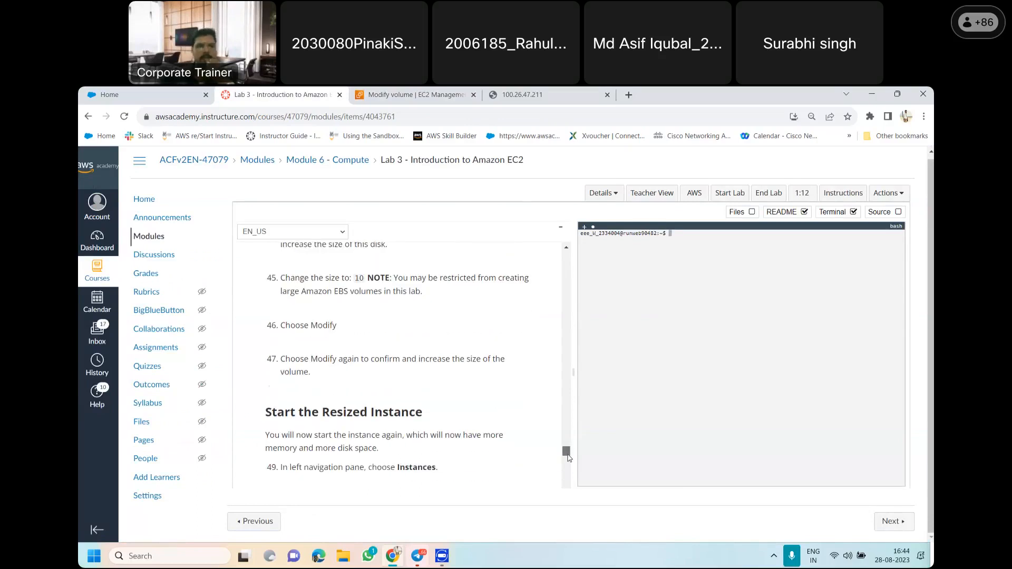
scroll(568, 452, down, 3)
scroll(574, 450, up, 5)
scroll(577, 451, up, 3)
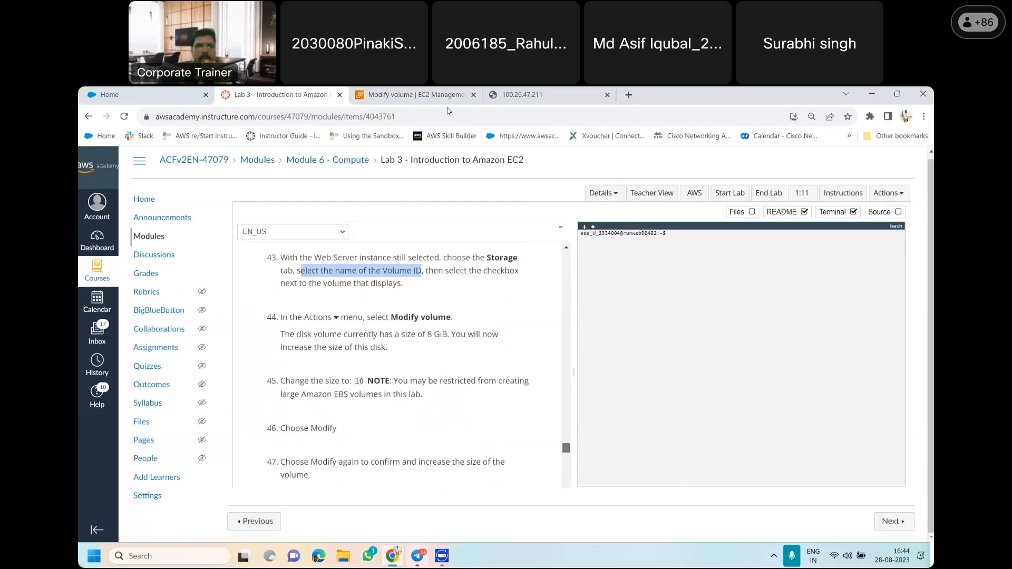
click(417, 93)
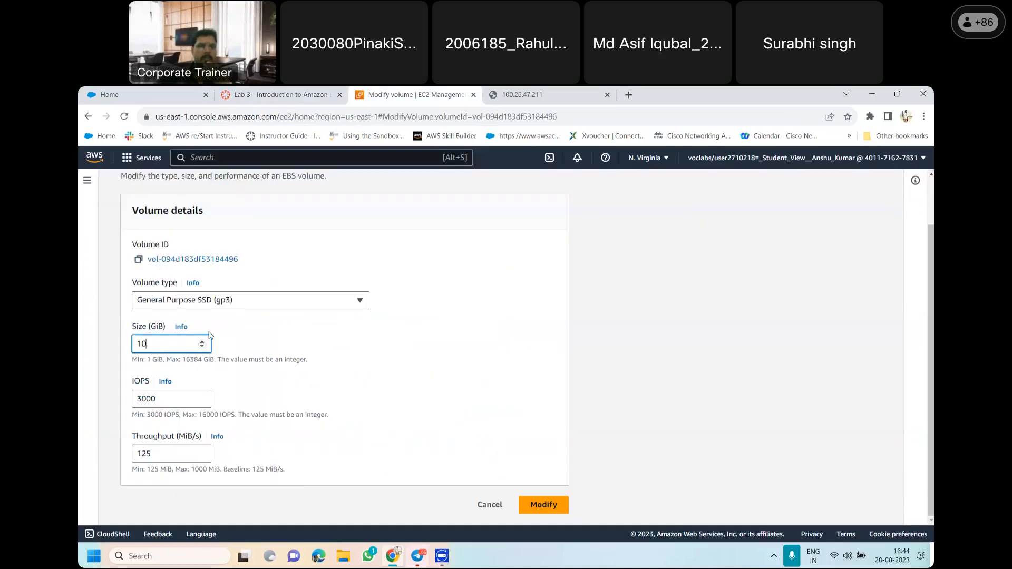
click(266, 91)
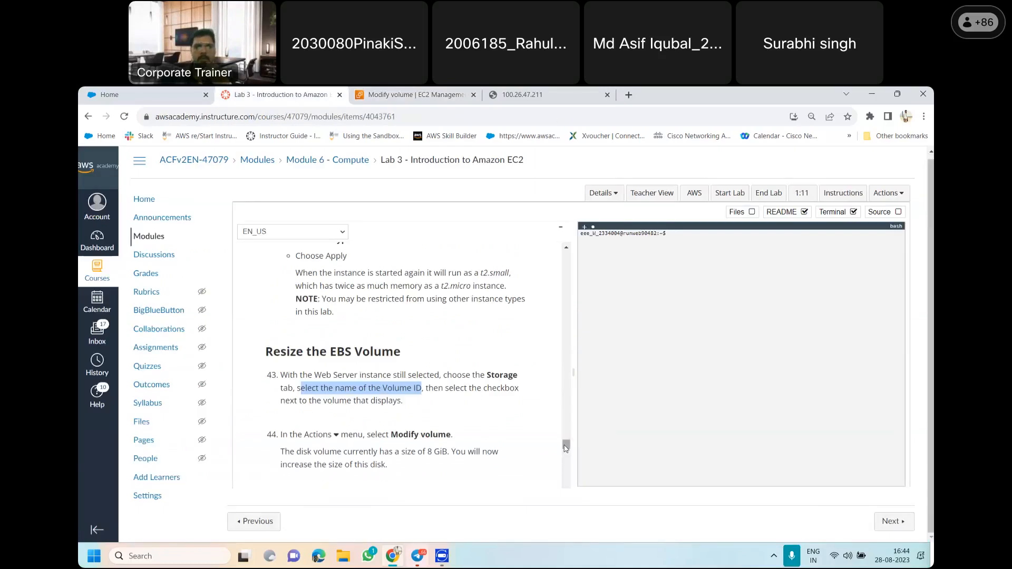
Reread lab items 44 to 47, then submit and confirm the volume modification with the 10 GiB size
scroll(566, 448, down, 3)
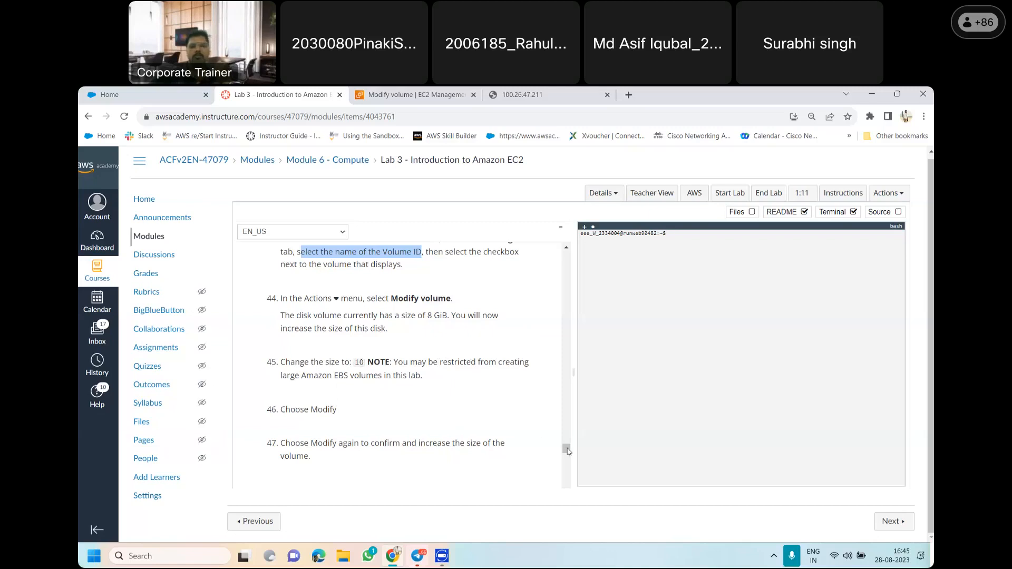
drag(565, 448, 568, 454)
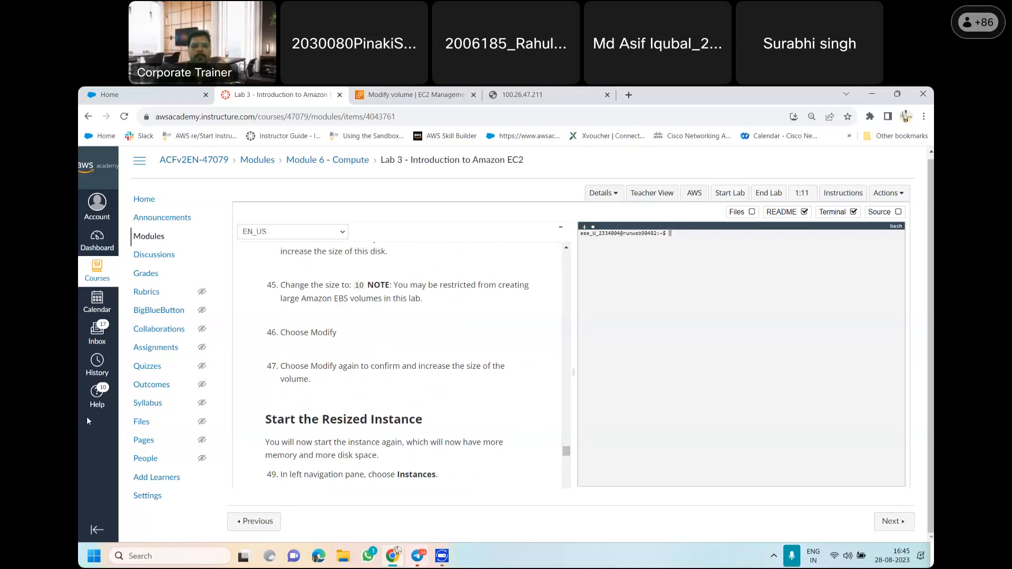
click(409, 95)
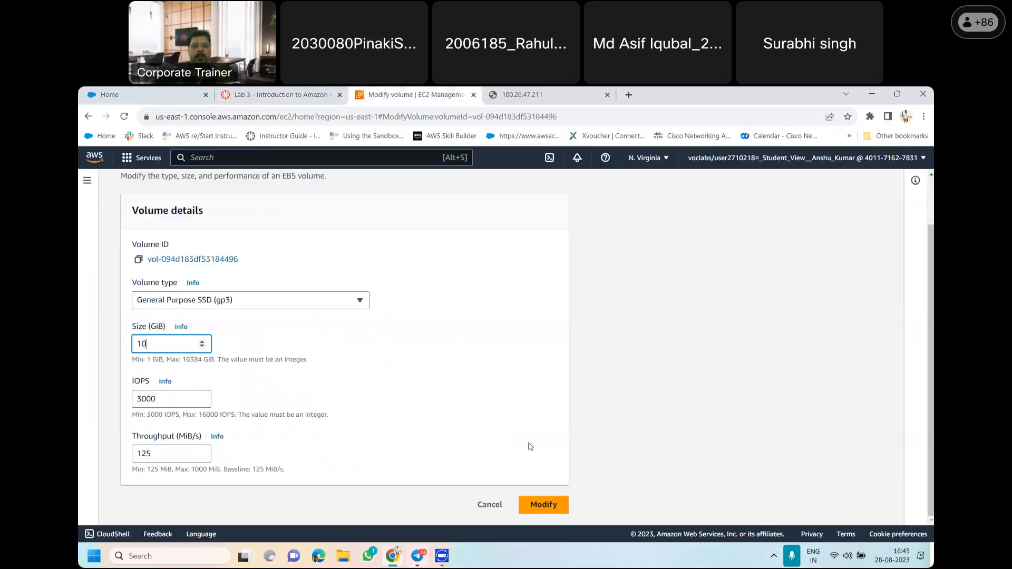
click(551, 505)
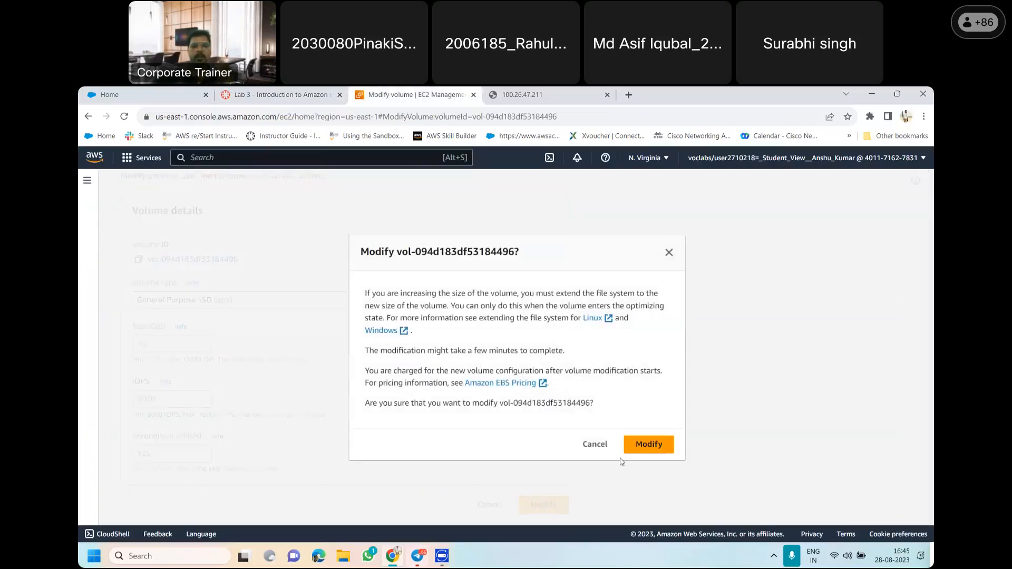
click(659, 449)
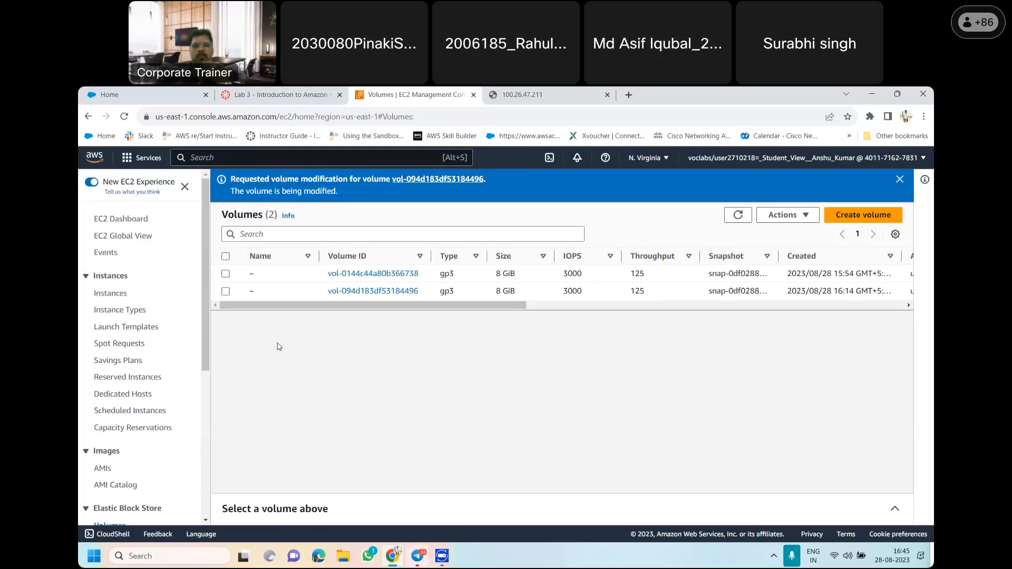
Read the Start the Resized Instance section, items 49 to 51, including the note on the instance type and root disk changes
click(313, 94)
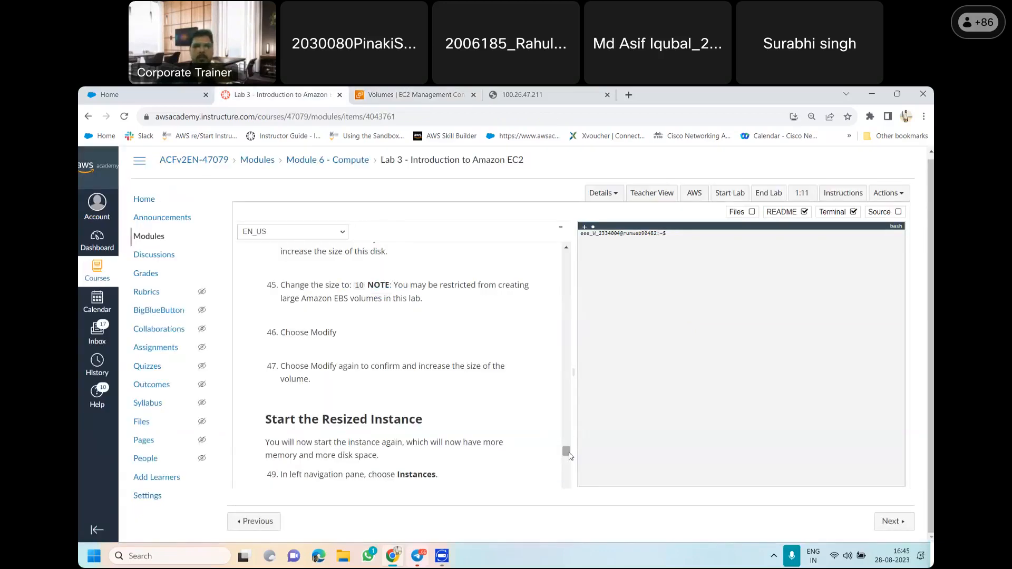
drag(569, 455, 571, 458)
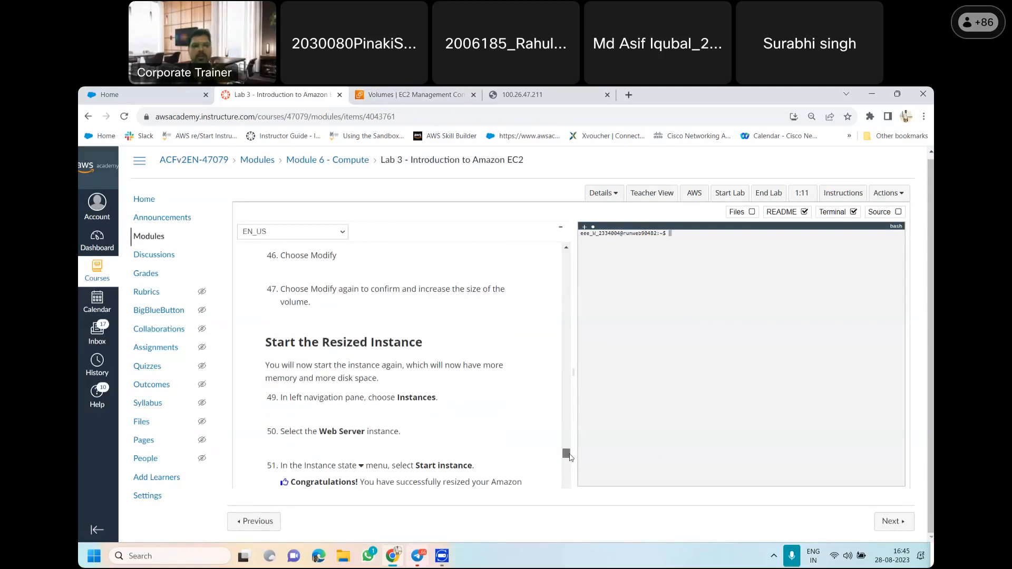
scroll(571, 458, down, 1)
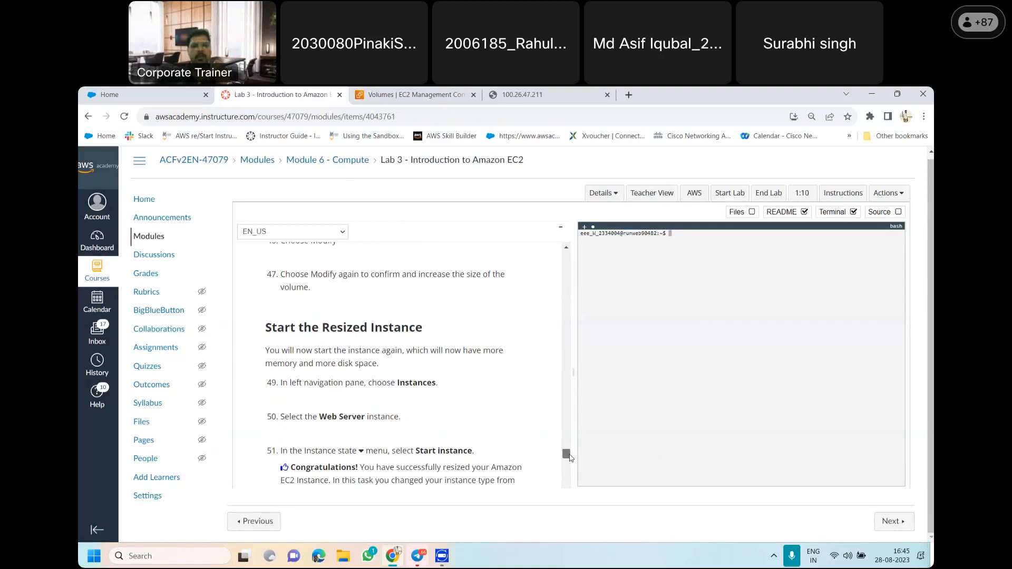
drag(570, 459, 570, 460)
scroll(570, 459, down, 1)
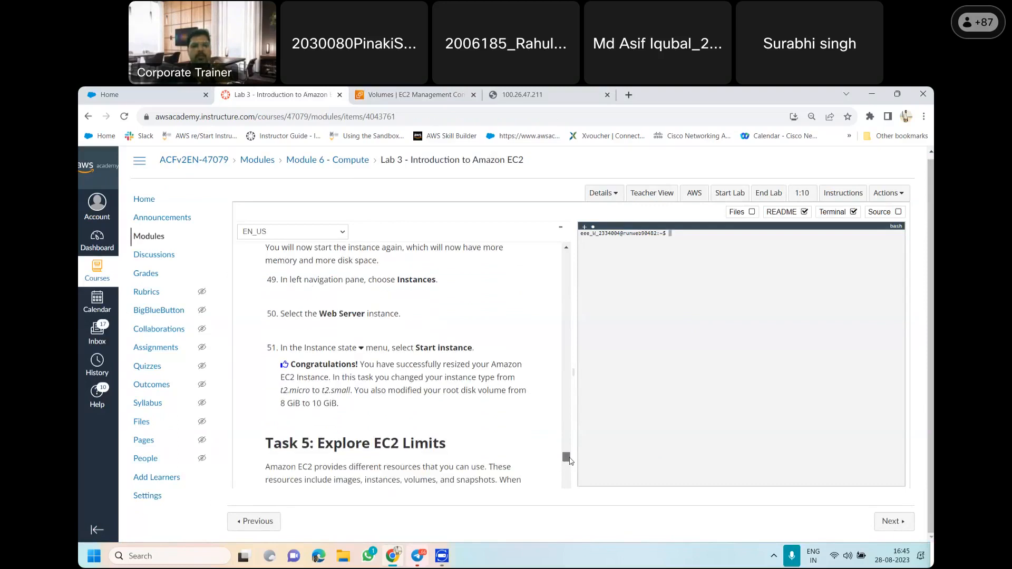
scroll(570, 462, down, 1)
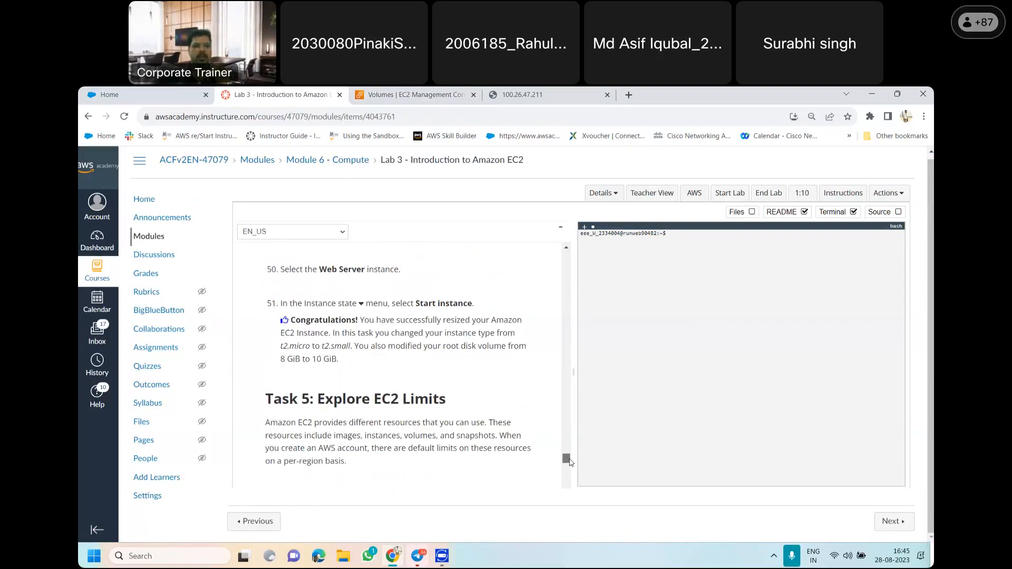
scroll(570, 462, down, 1)
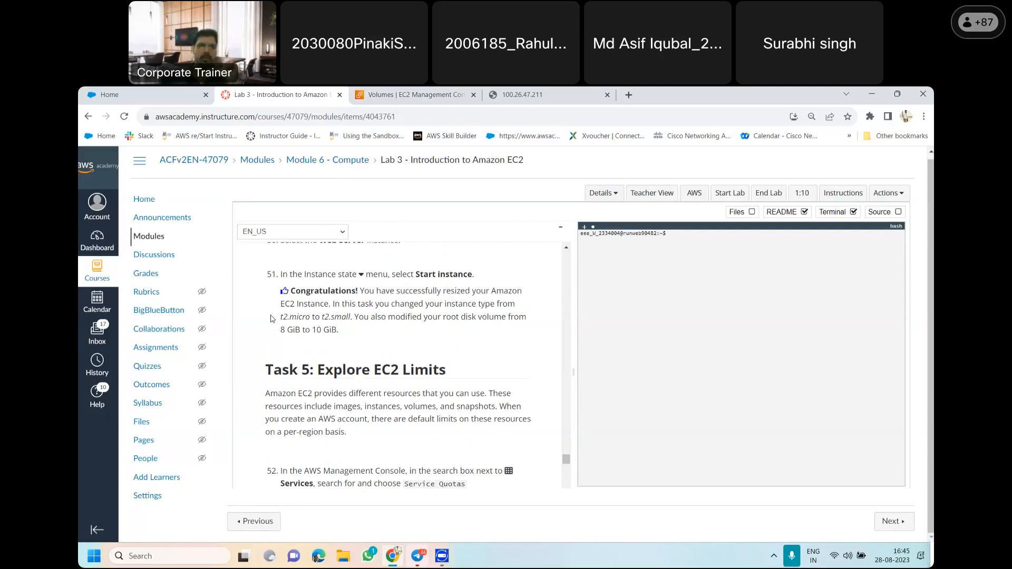
drag(281, 318, 331, 341)
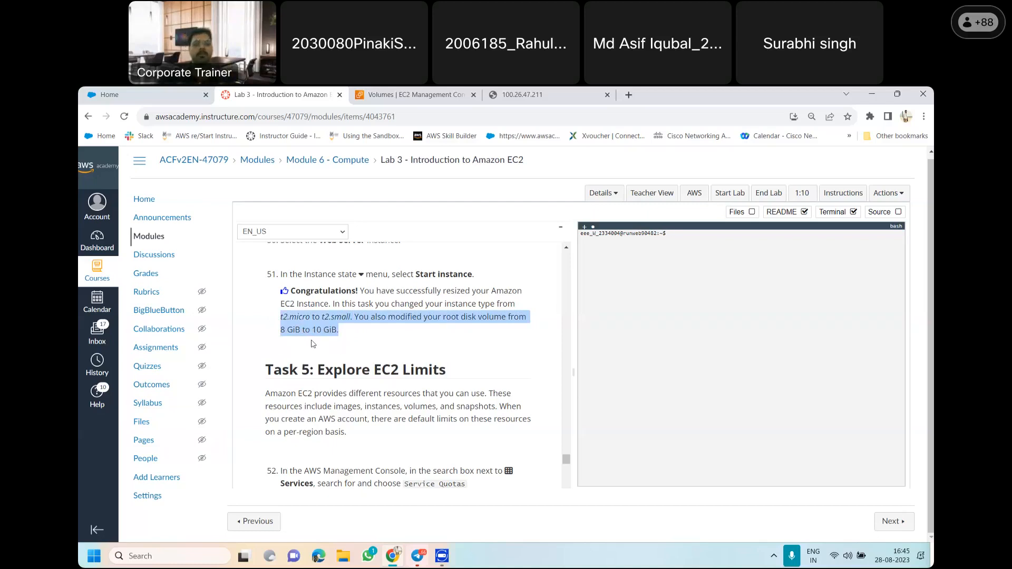
Return to the EC2 console, dismiss the volume modification notice, then open the instances list and refresh it
click(417, 89)
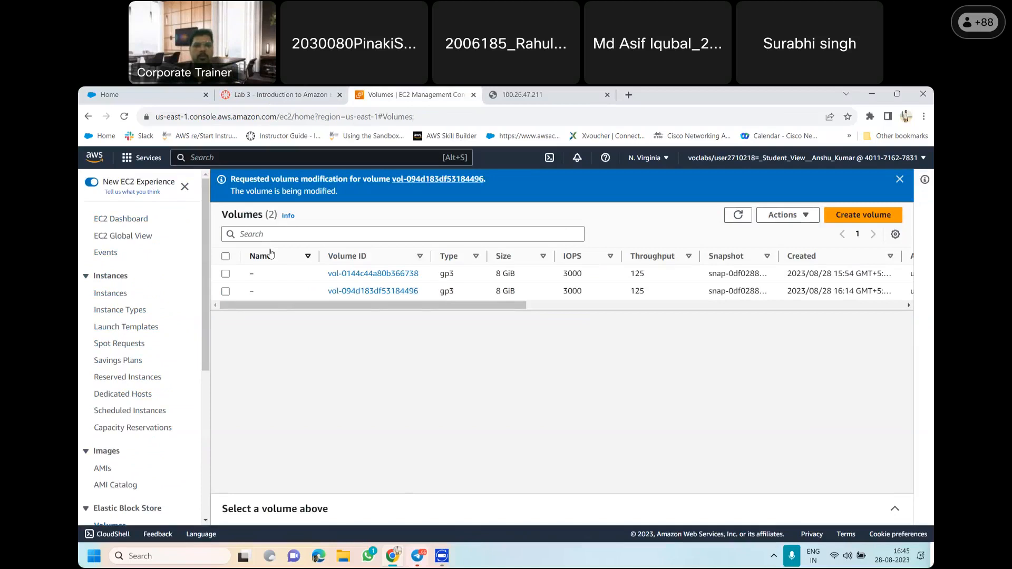
click(119, 275)
click(119, 276)
click(117, 278)
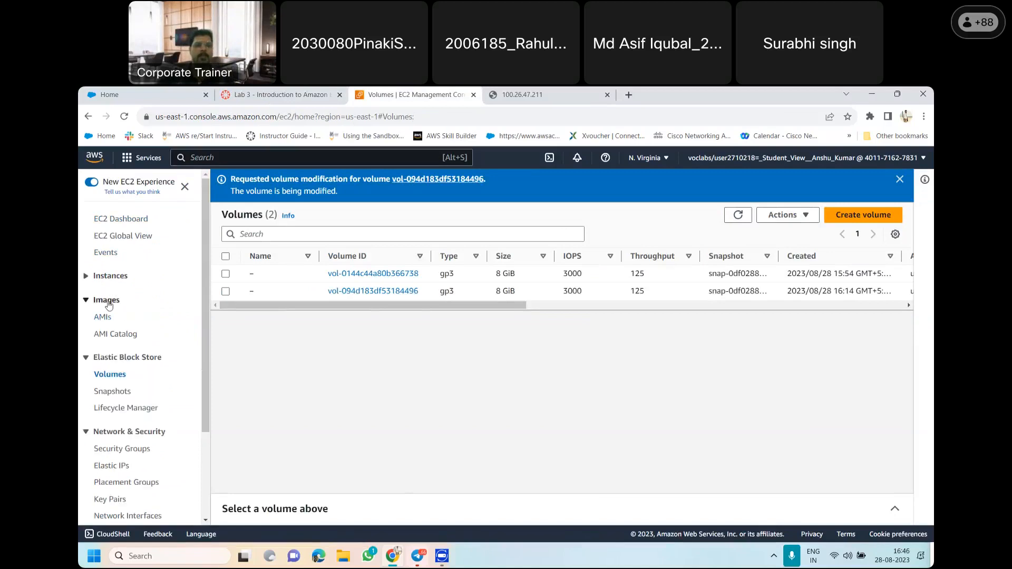
click(114, 276)
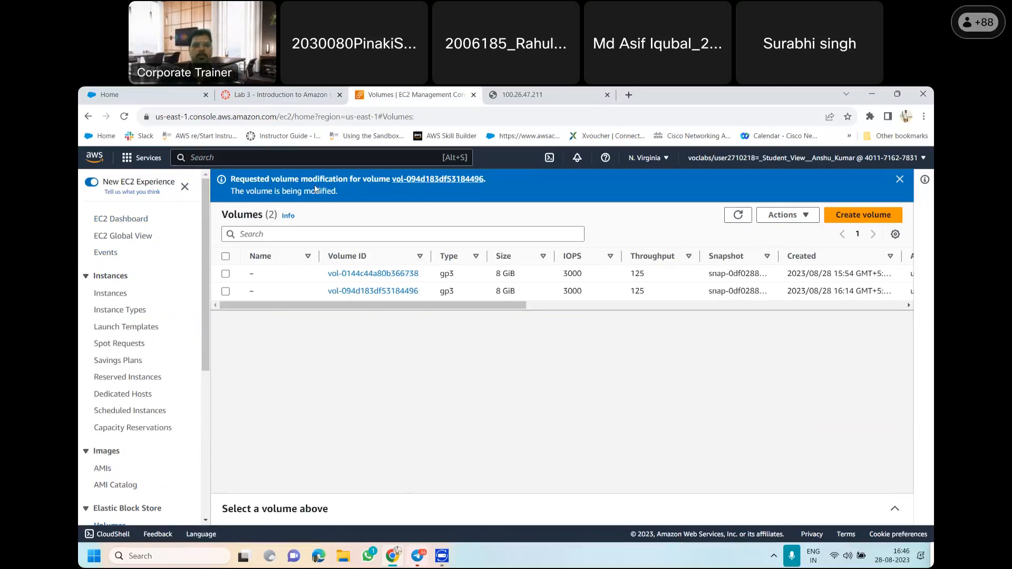
click(901, 180)
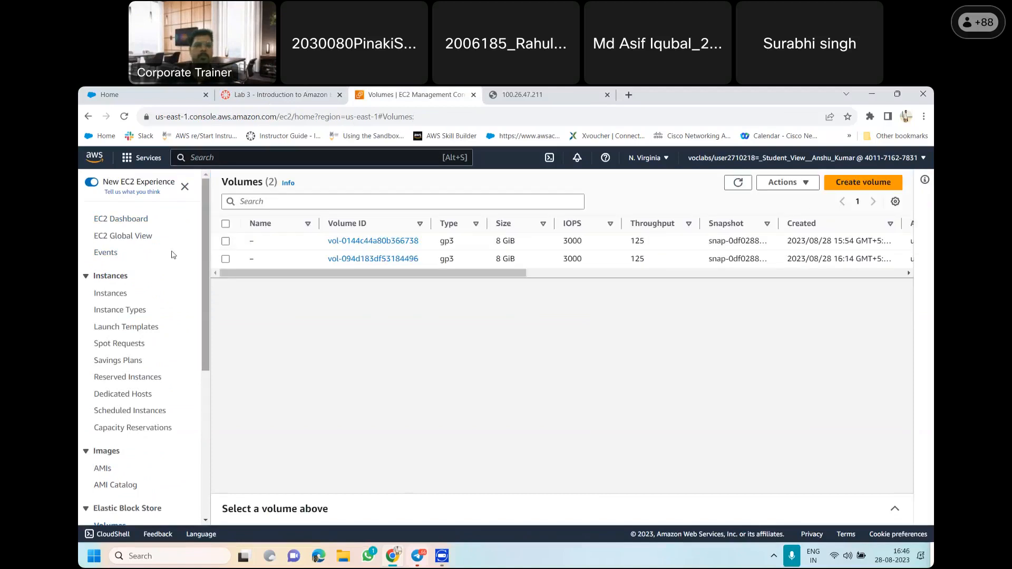
click(116, 277)
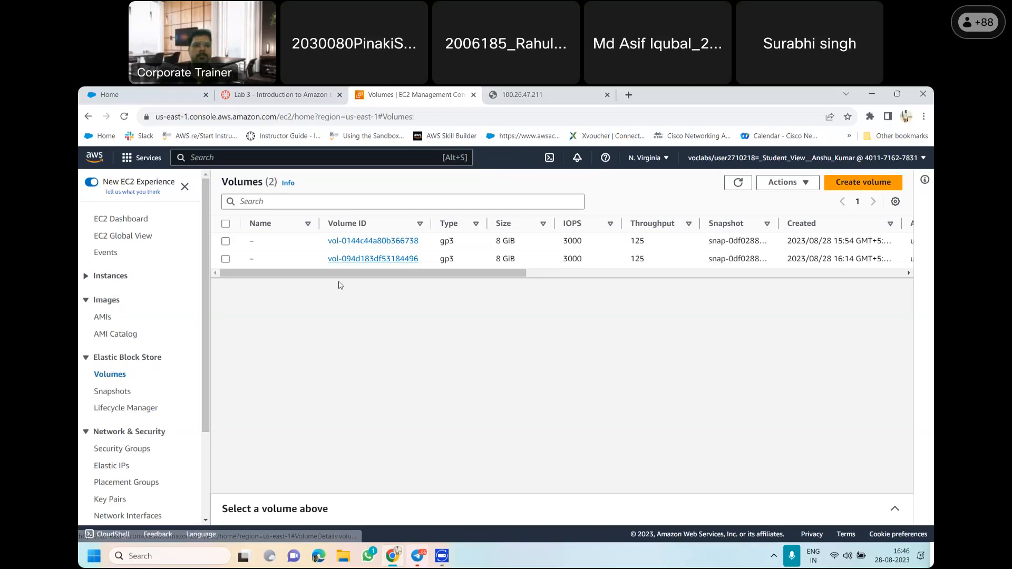
click(113, 277)
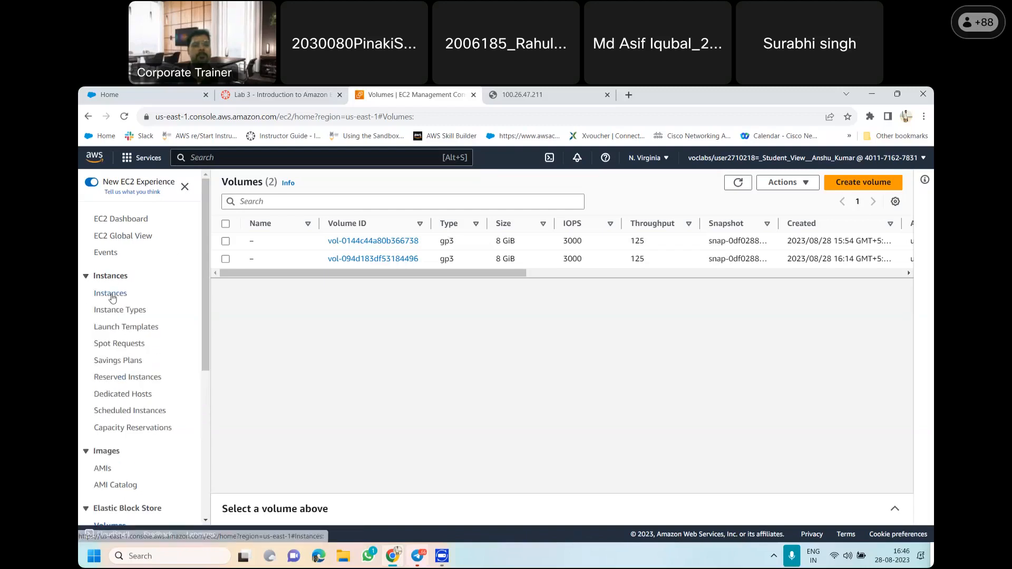
click(113, 295)
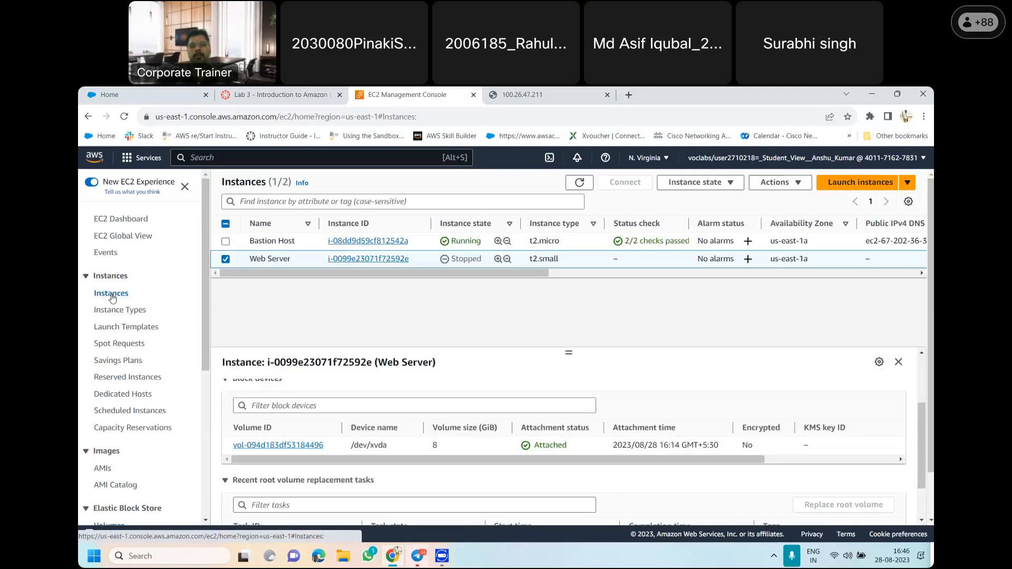
click(580, 183)
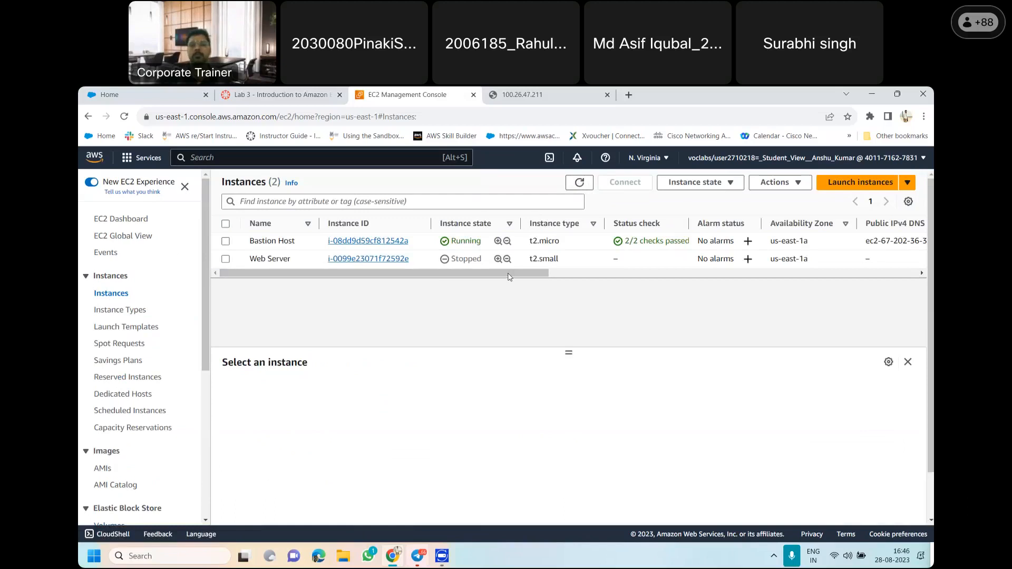
Review the instances table, then select the Web Server instance and check its attached volume's size in the storage details
mouse_move(507, 273)
mouse_down()
mouse_move(543, 280)
mouse_move(513, 282)
mouse_up()
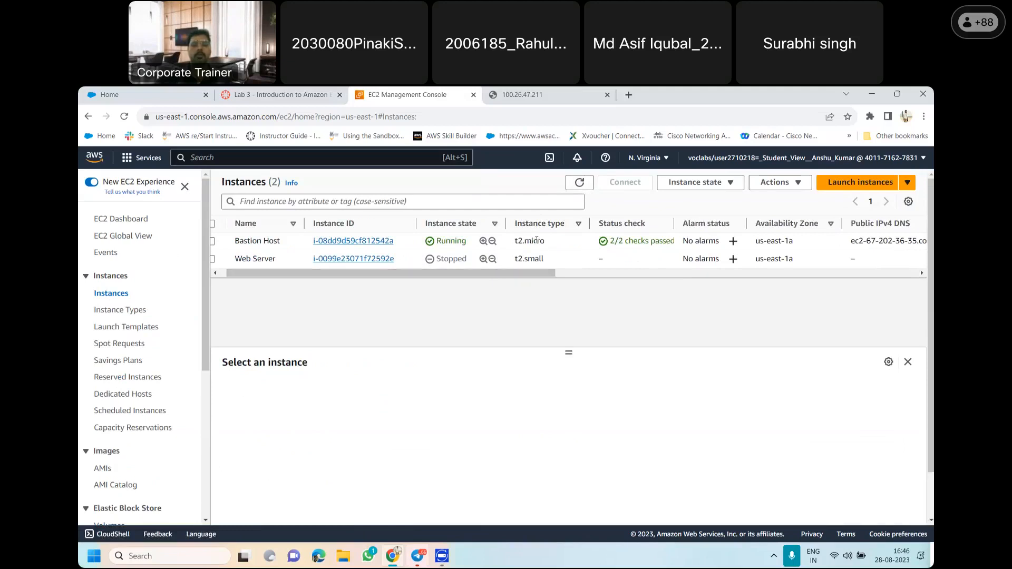
scroll(524, 269, right, 2)
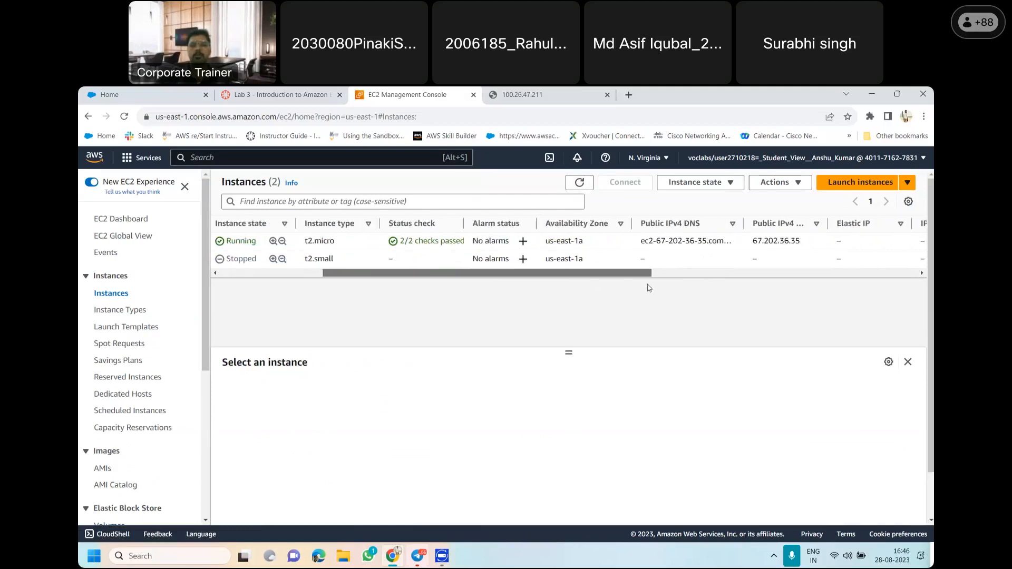
scroll(343, 269, left, 2)
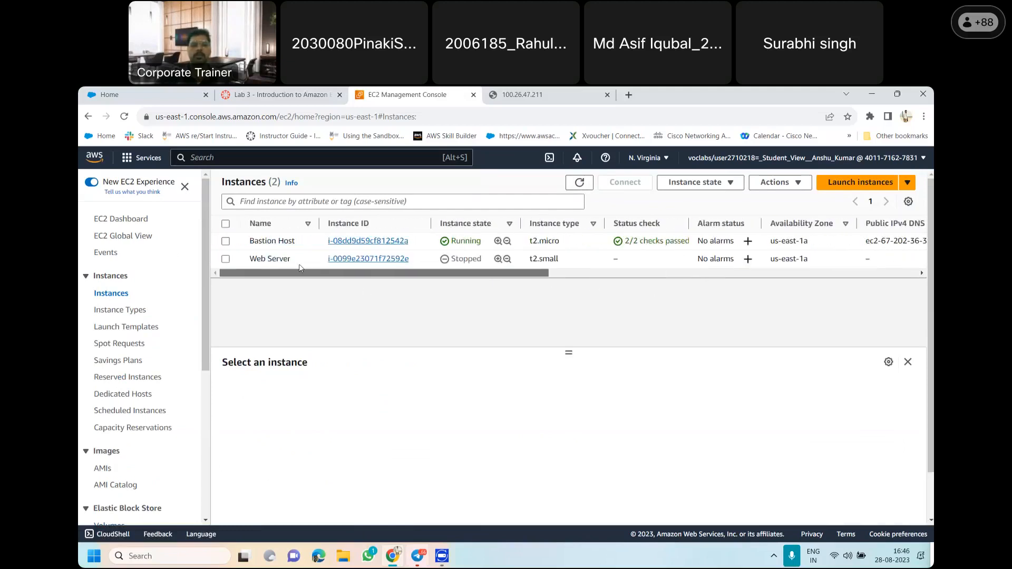
click(226, 259)
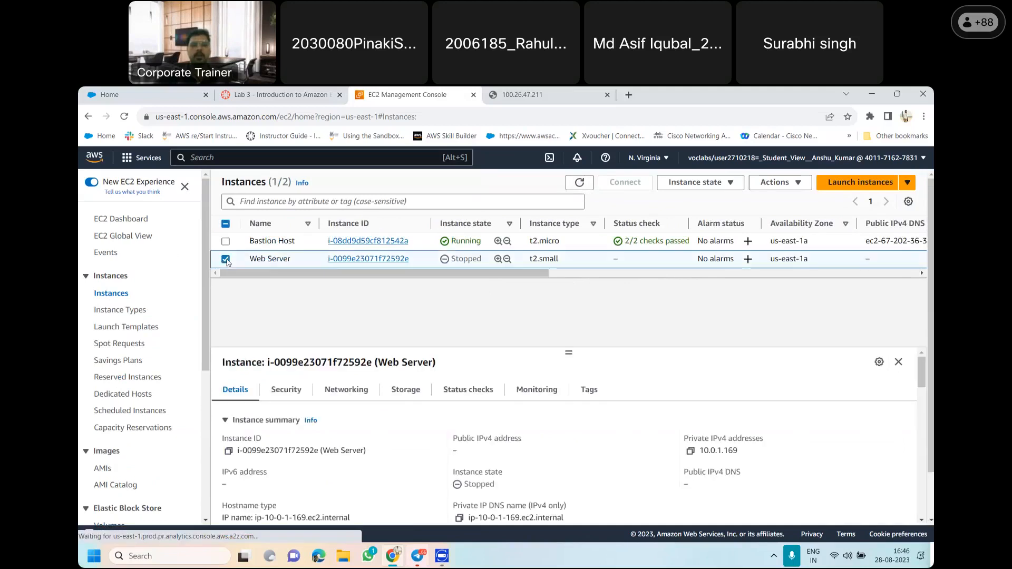
click(414, 395)
drag(925, 399, 922, 442)
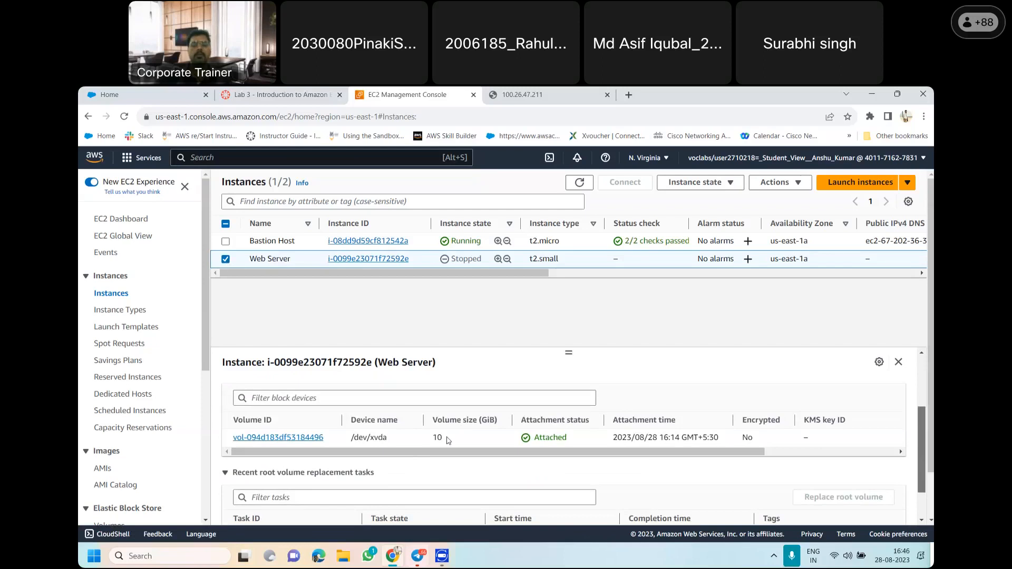
drag(447, 439, 432, 438)
click(460, 446)
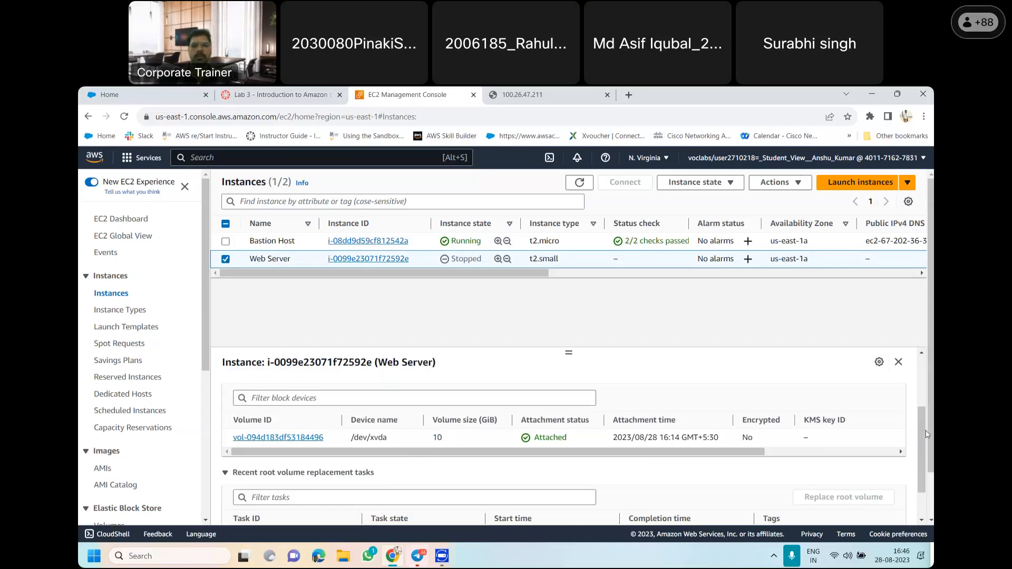
drag(924, 433, 921, 364)
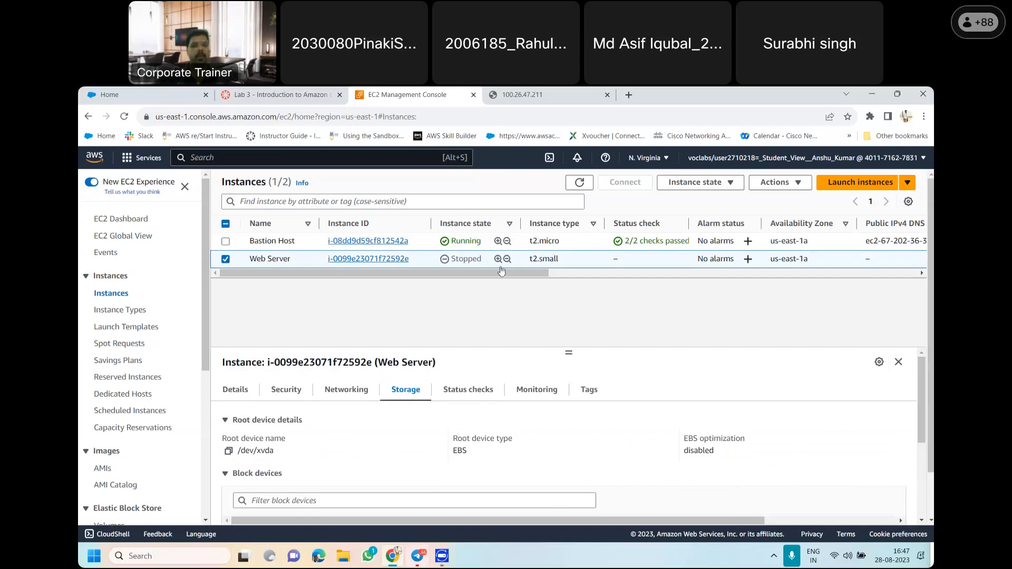
mouse_move(522, 273)
mouse_down()
mouse_move(564, 288)
mouse_move(533, 272)
mouse_up()
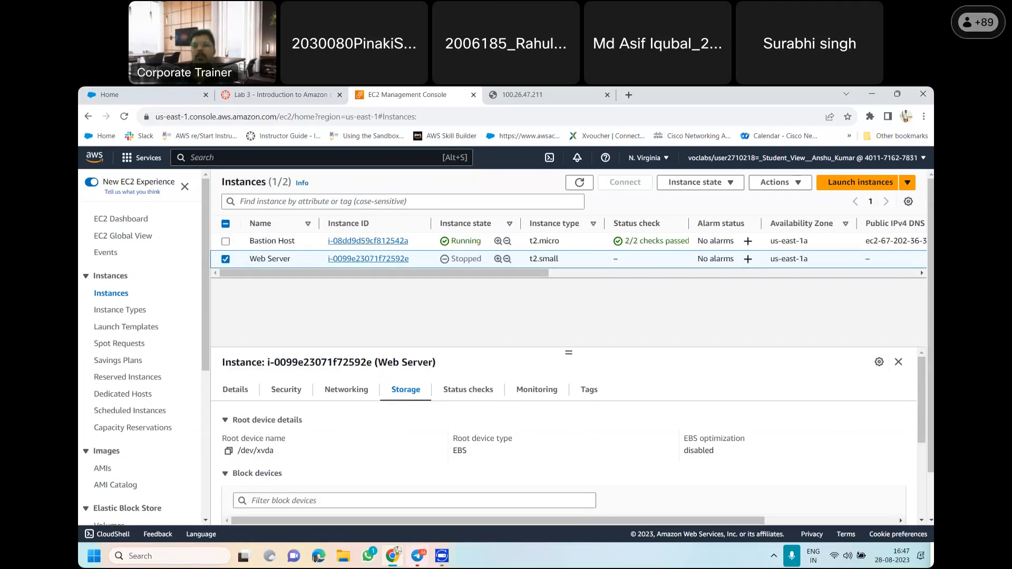
mouse_move(924, 396)
mouse_down()
mouse_move(930, 450)
mouse_move(922, 380)
mouse_up()
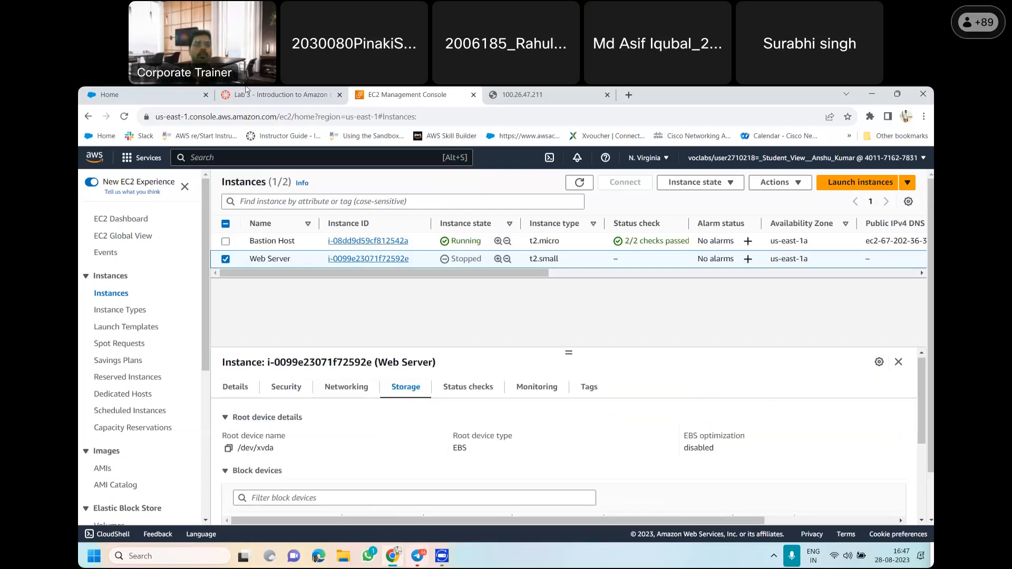
Reread the Task 4 completion note in the lab guide, then read Task 5: Explore EC2 Limits through the Task 6 introduction
click(304, 92)
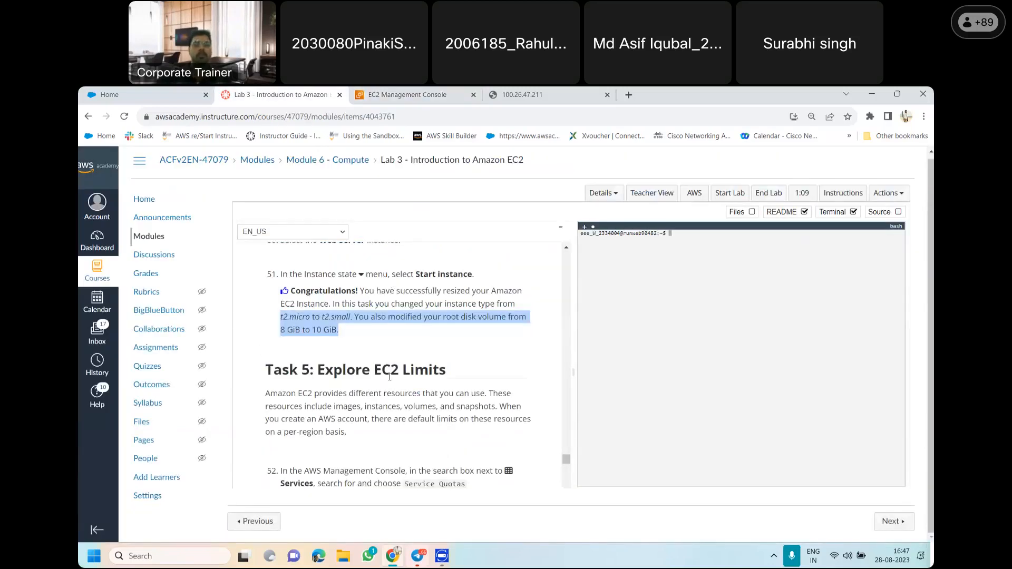
click(399, 345)
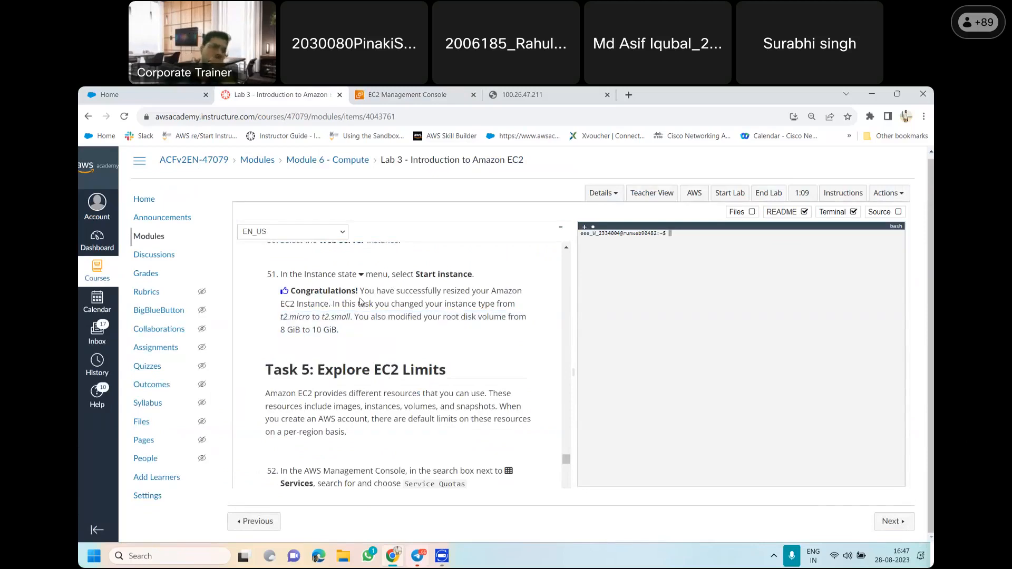
drag(293, 289, 354, 340)
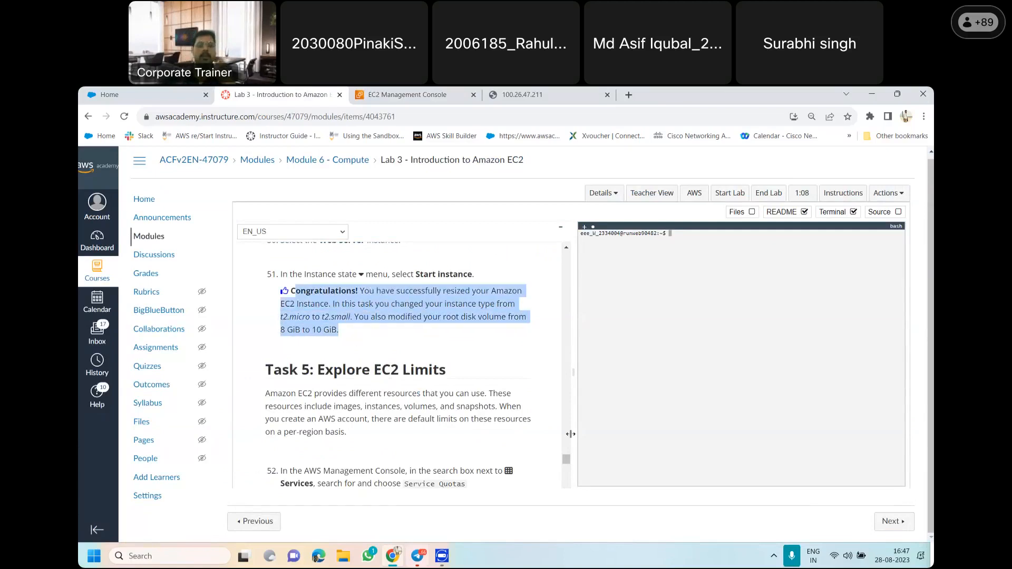
drag(568, 459, 568, 464)
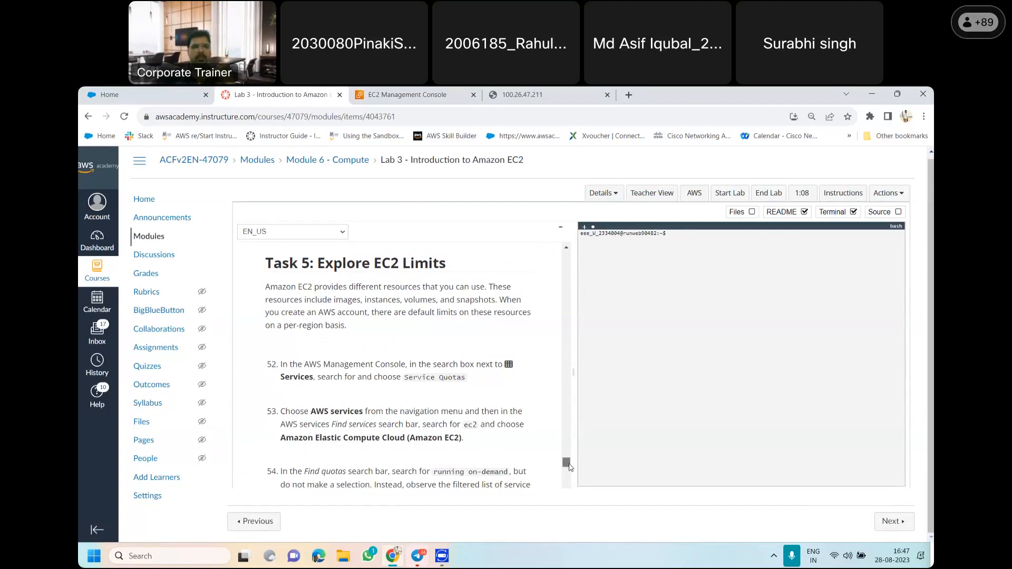
scroll(570, 468, down, 1)
scroll(569, 467, down, 1)
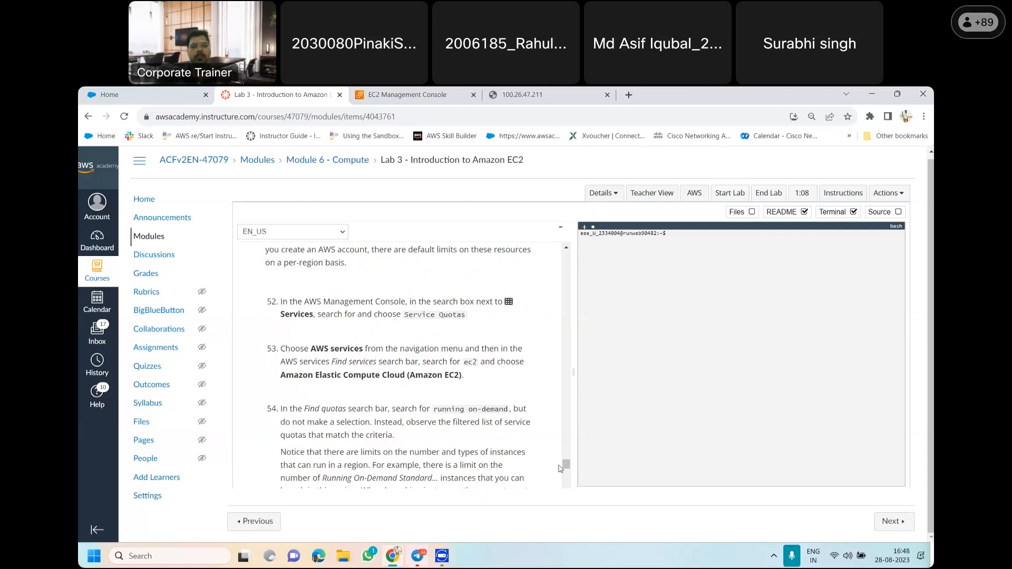
drag(567, 468, 566, 473)
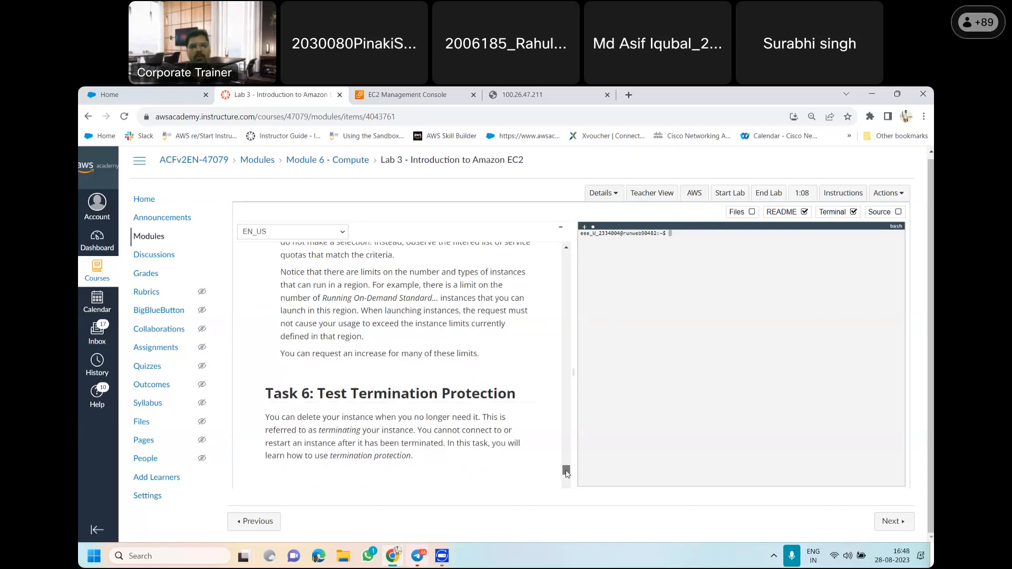
Read Task 6: Test Termination Protection in the lab guide, from its introduction through items 55 to 60
drag(567, 473, 567, 473)
click(566, 464)
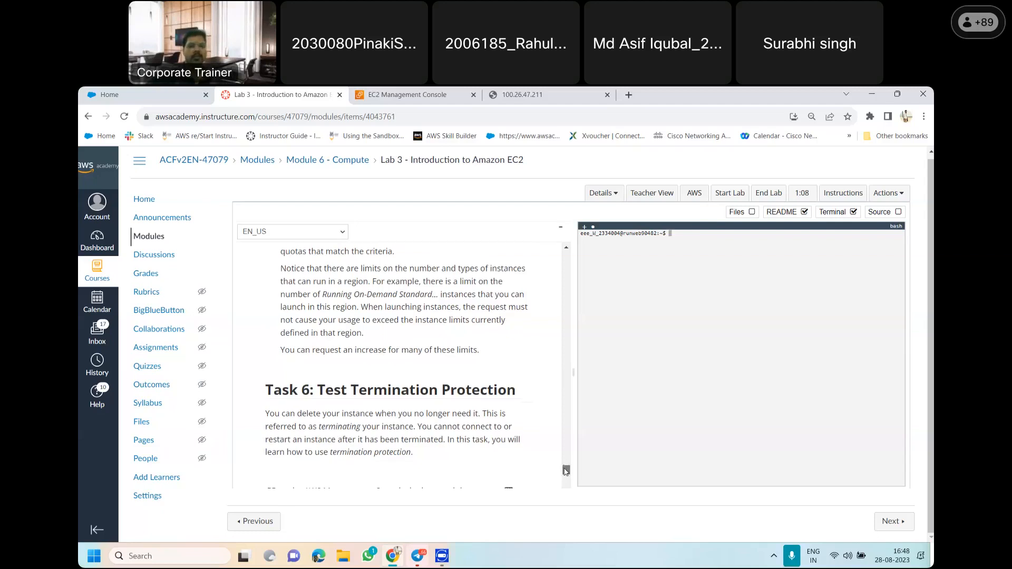
drag(565, 462, 570, 474)
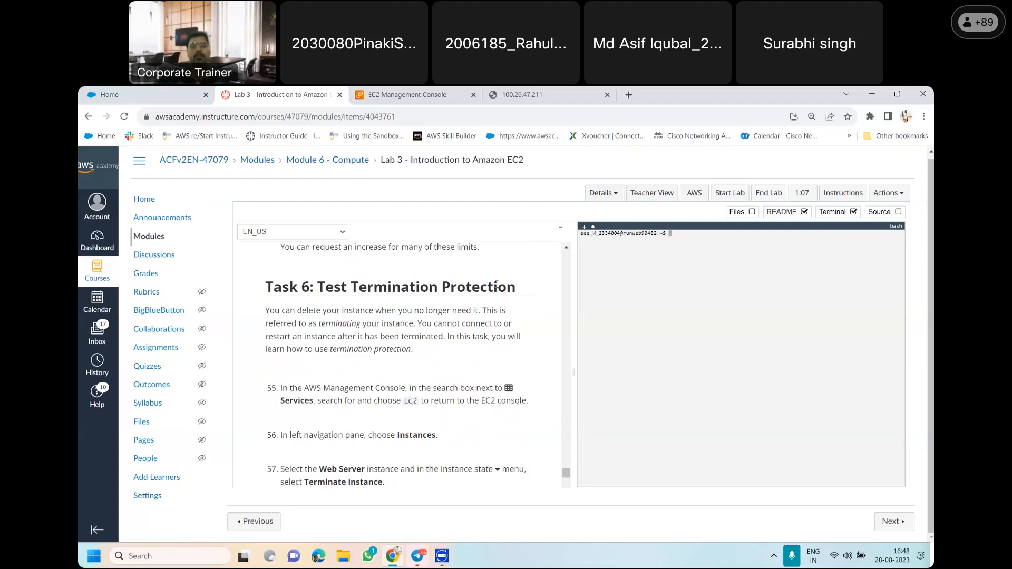
drag(566, 476, 567, 480)
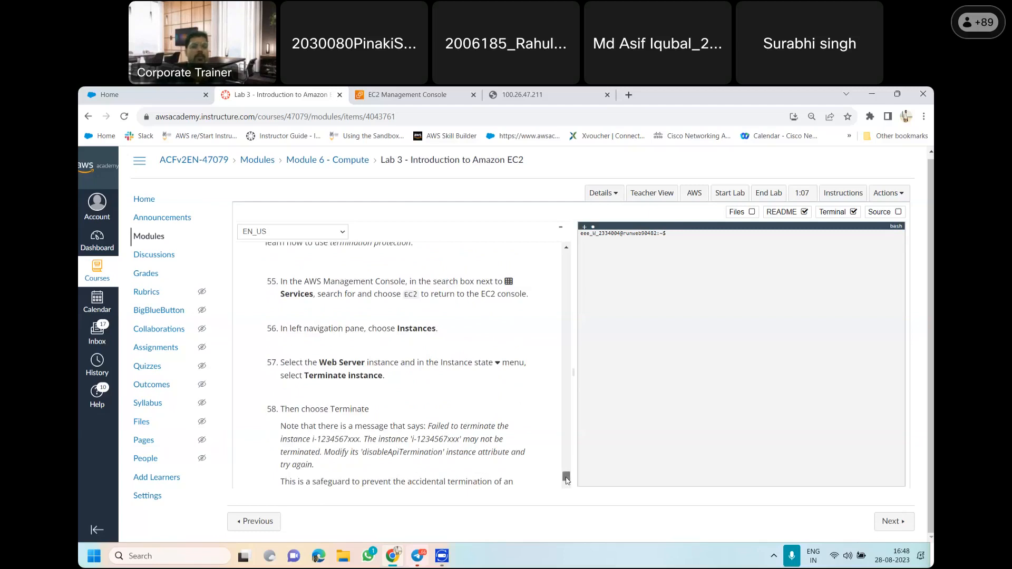
scroll(567, 480, down, 1)
scroll(567, 481, down, 1)
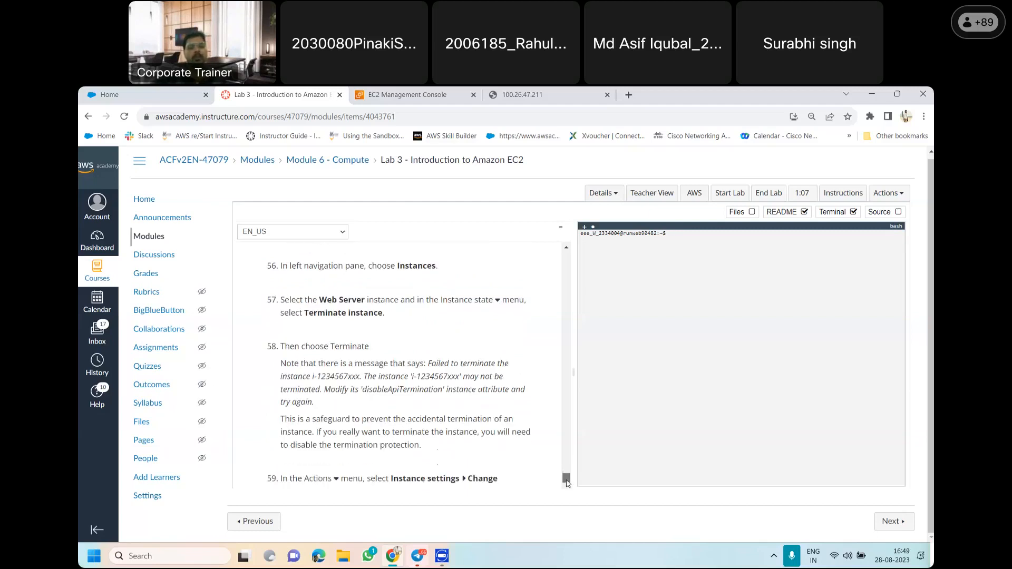
scroll(567, 481, down, 2)
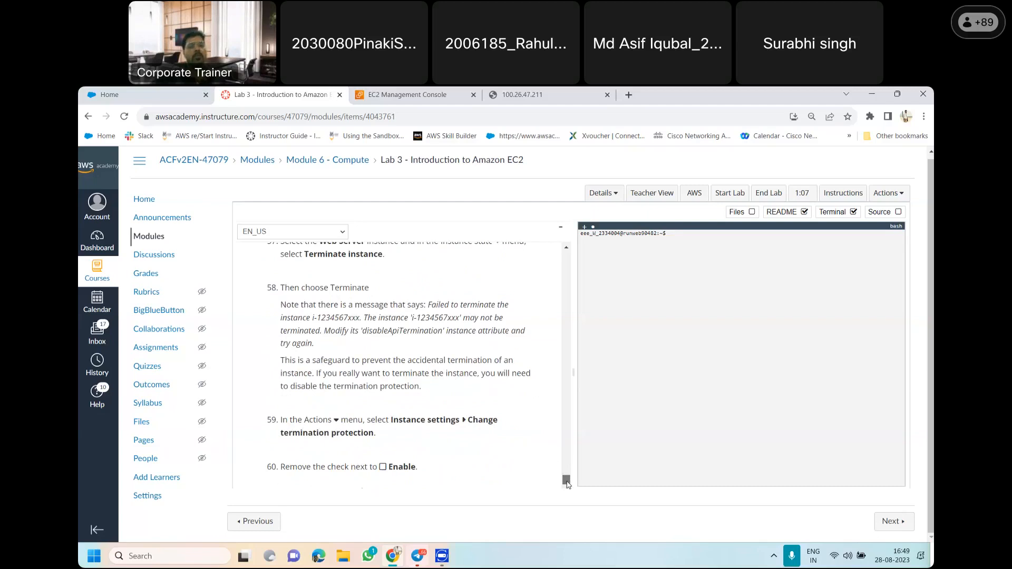
scroll(568, 481, up, 1)
Switch to the EC2 console, try to terminate the Web Server instance, and highlight the start of the notification text
click(406, 92)
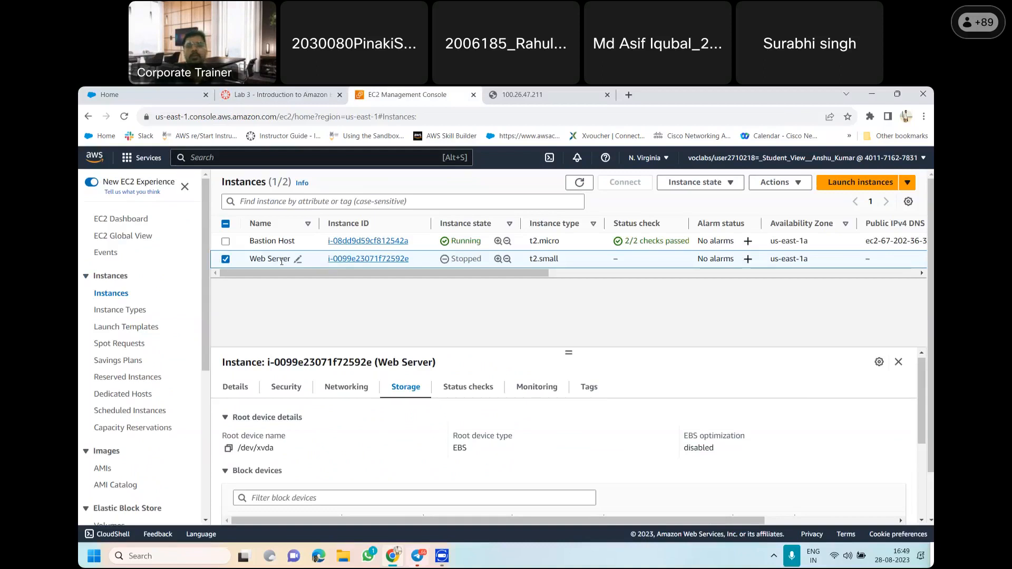
click(726, 185)
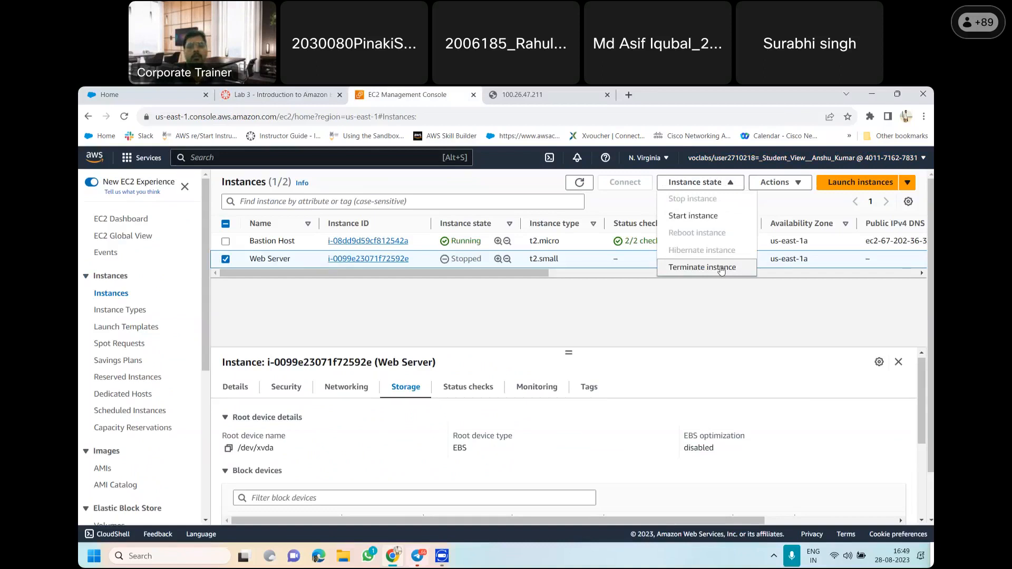
click(696, 268)
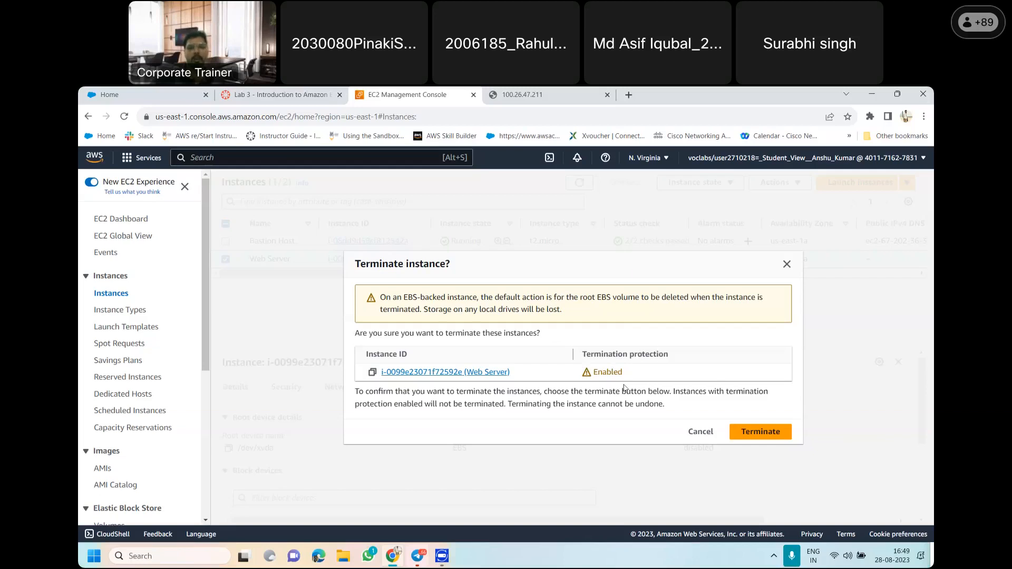
click(762, 433)
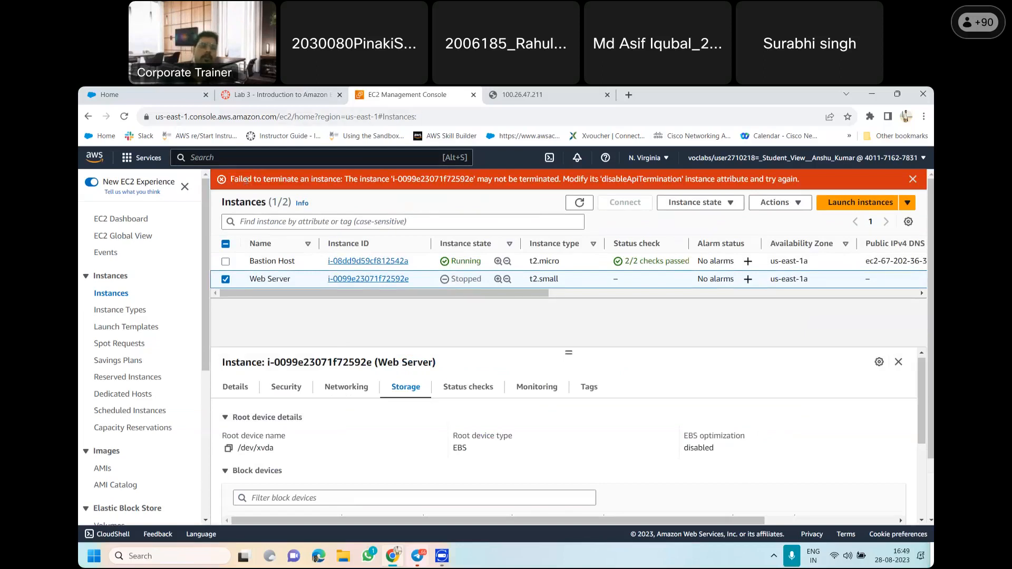
drag(232, 176, 477, 179)
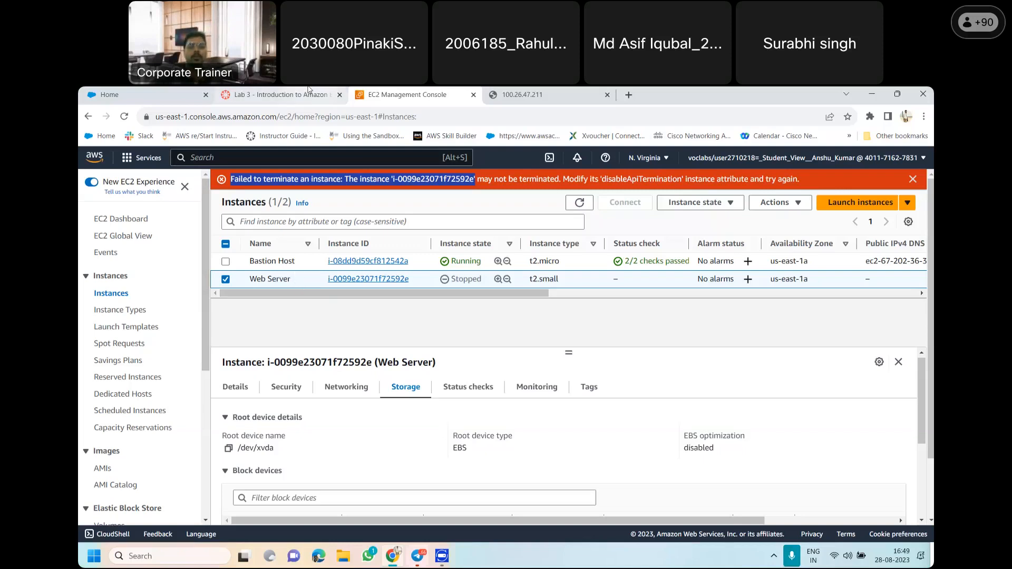
Check items 59 to 63 in the lab guide, then disable termination protection for the Web Server instance in the EC2 console
click(280, 94)
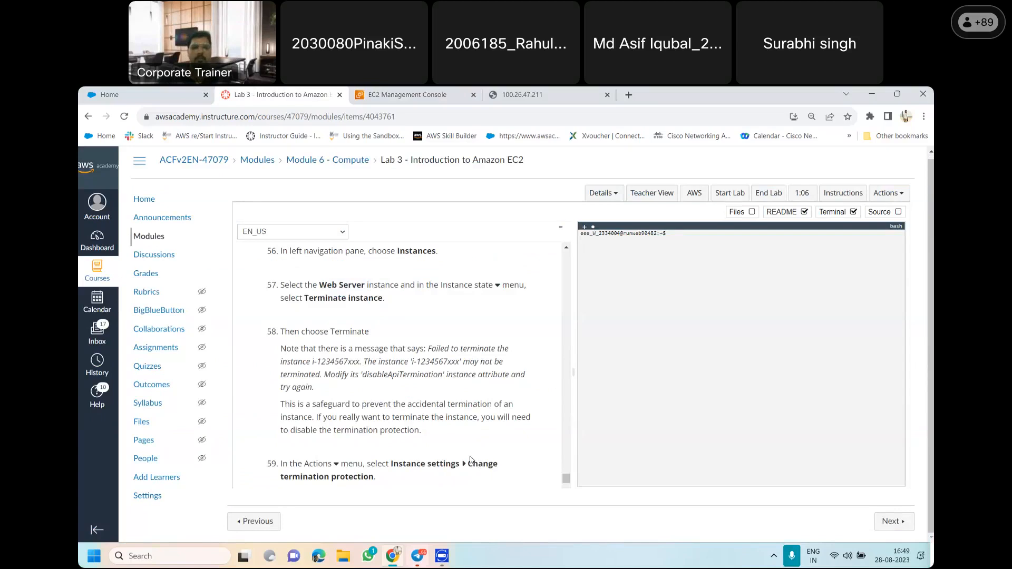
scroll(566, 481, down, 2)
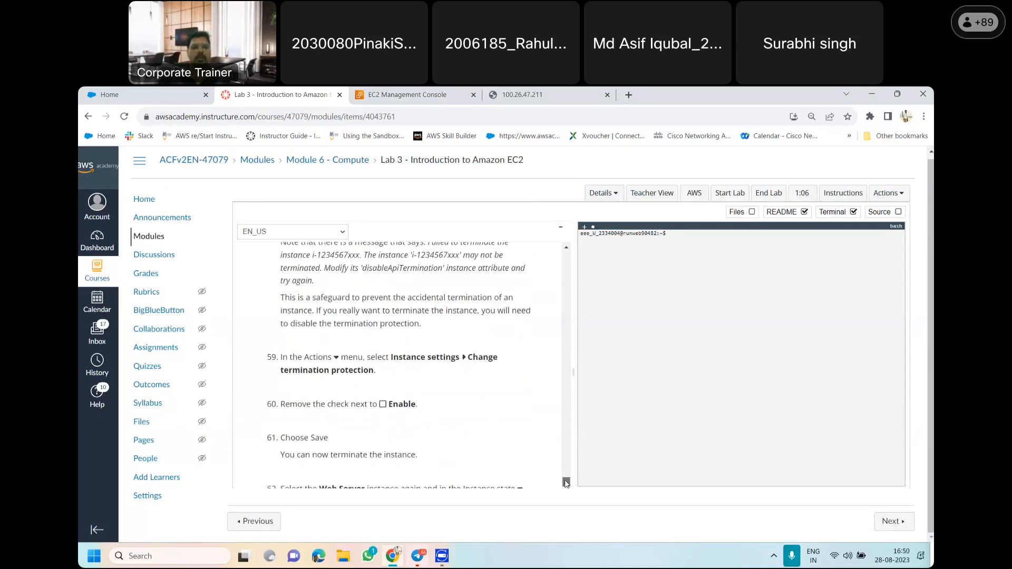
scroll(566, 483, down, 2)
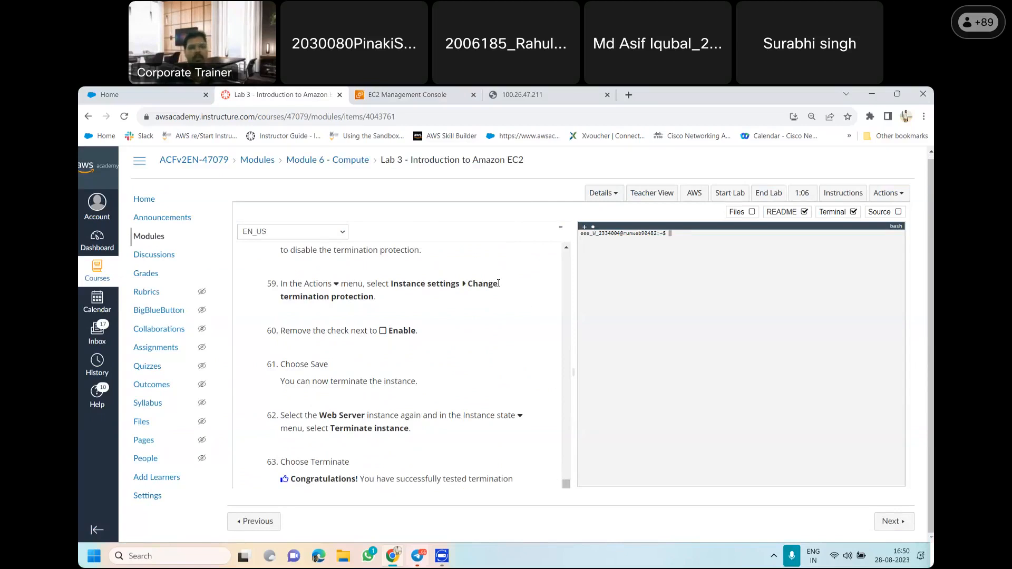
click(406, 94)
click(785, 204)
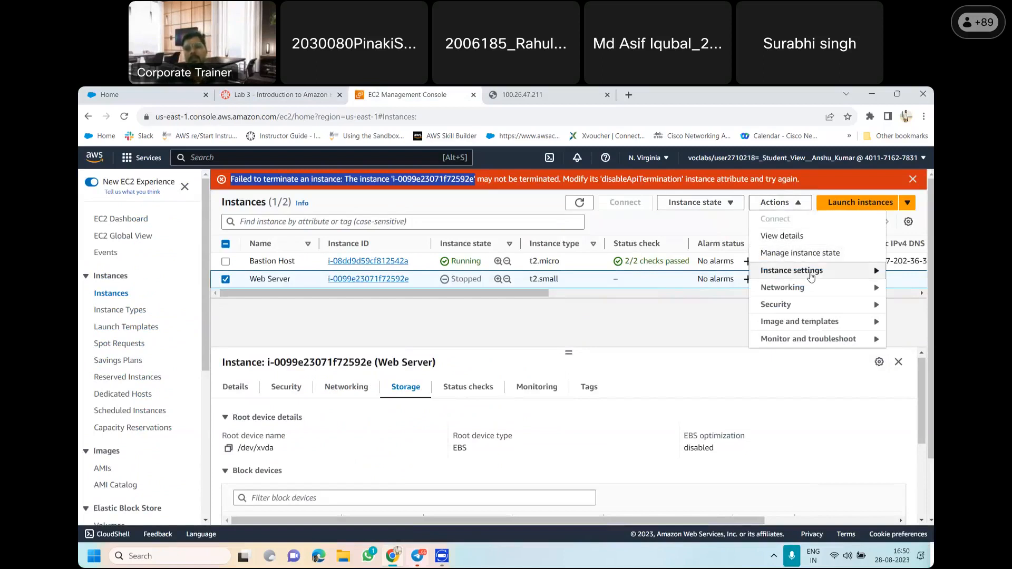
mouse_move(812, 276)
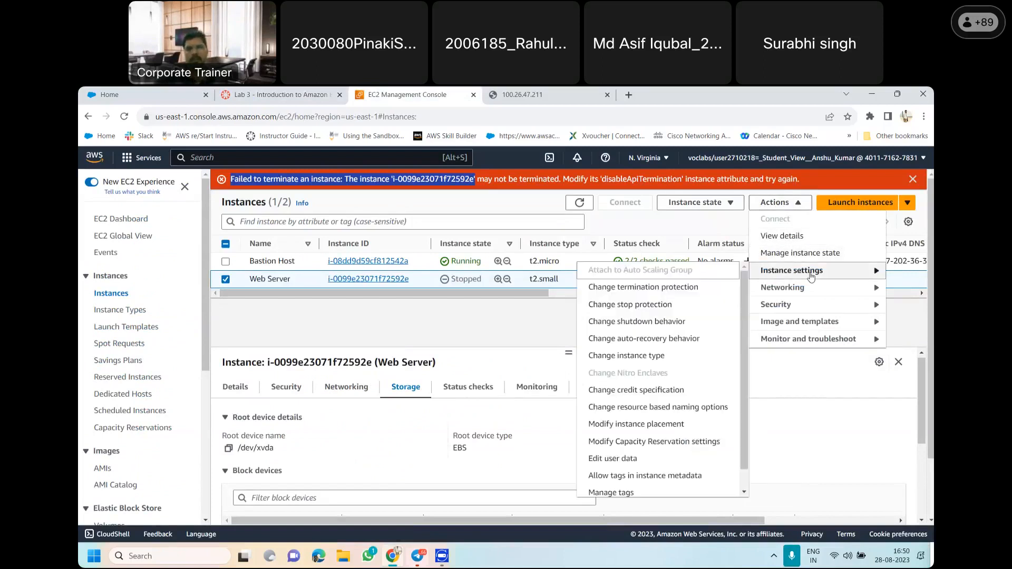
click(656, 293)
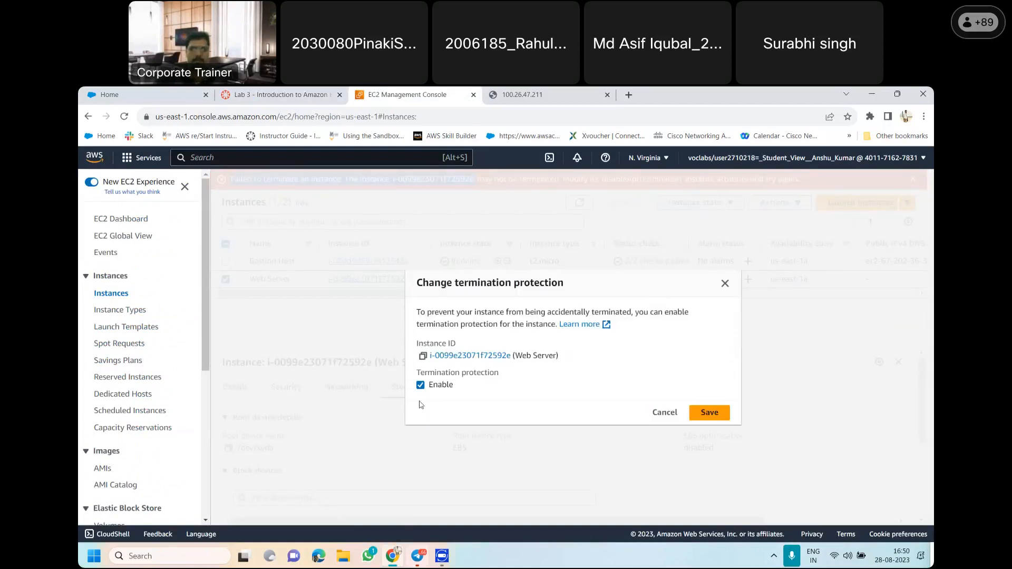
click(421, 385)
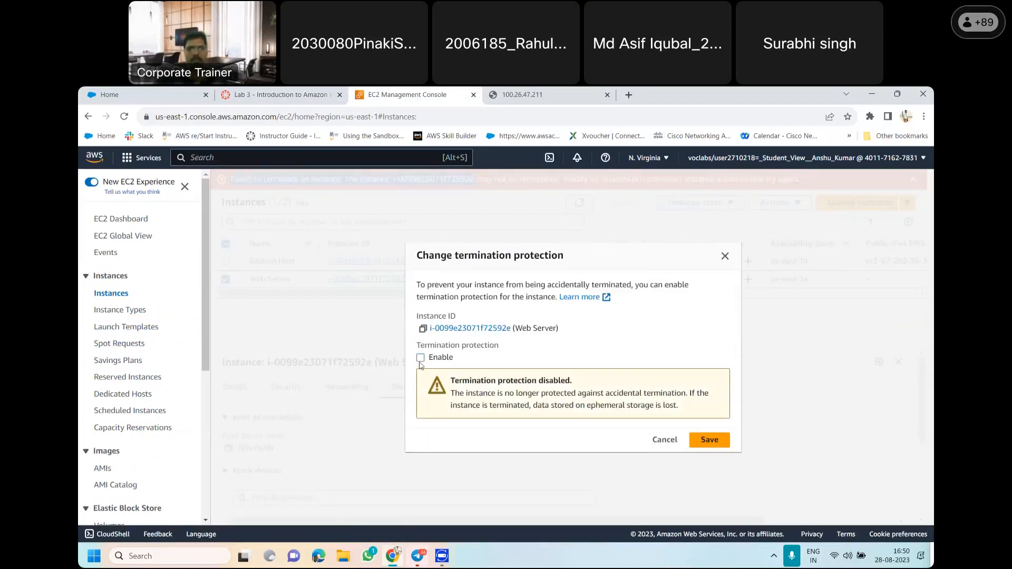
click(723, 442)
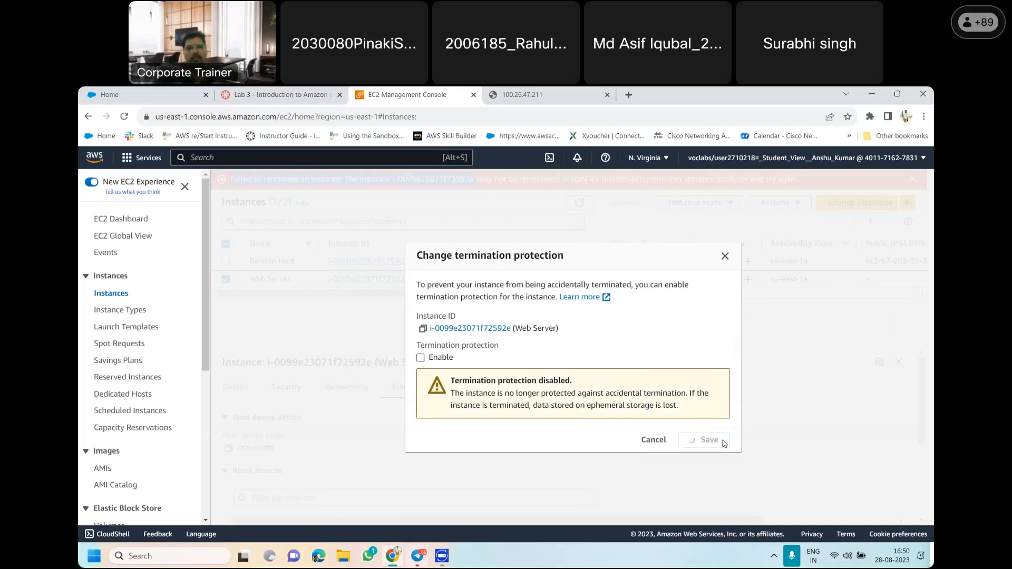
Check items 62 and 63 in the lab guide, then terminate the Web Server instance in the EC2 console
click(312, 93)
scroll(566, 491, down, 5)
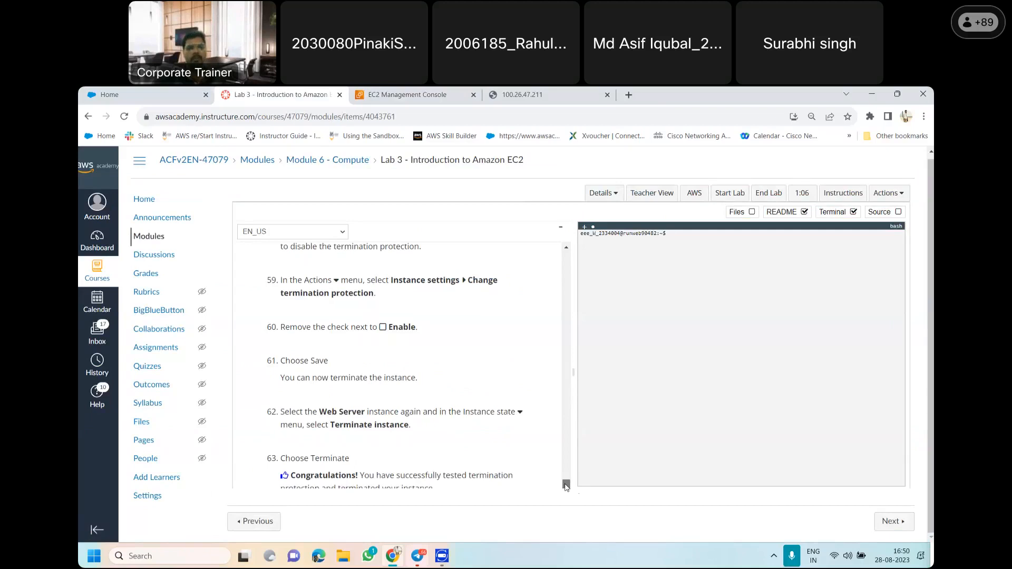
scroll(401, 411, up, 3)
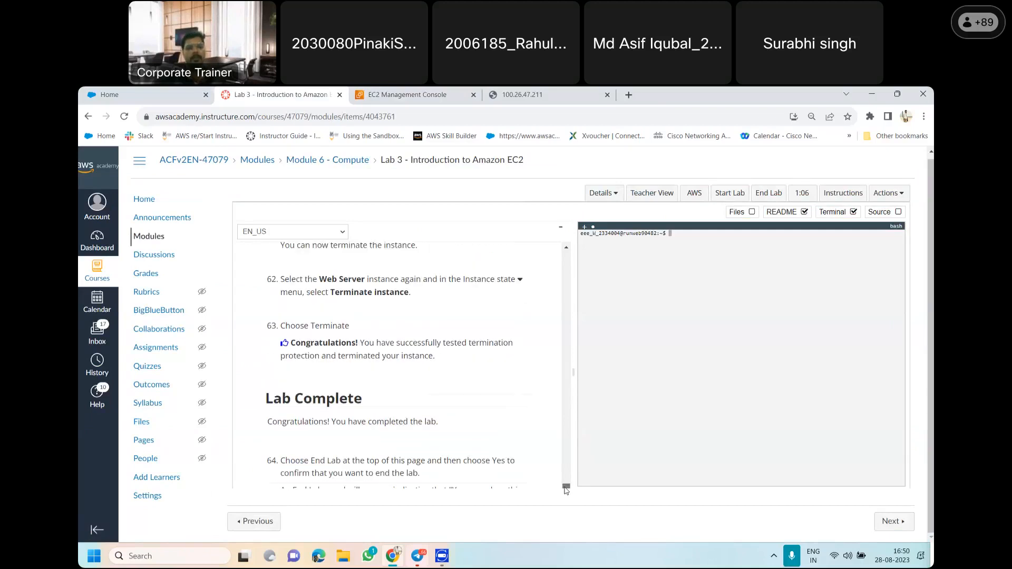
click(380, 94)
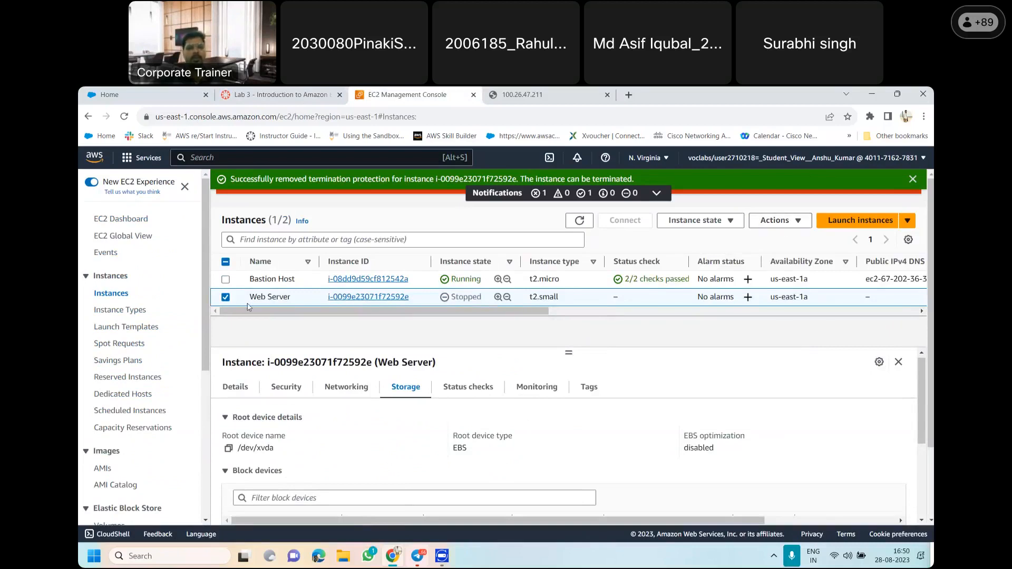
click(789, 224)
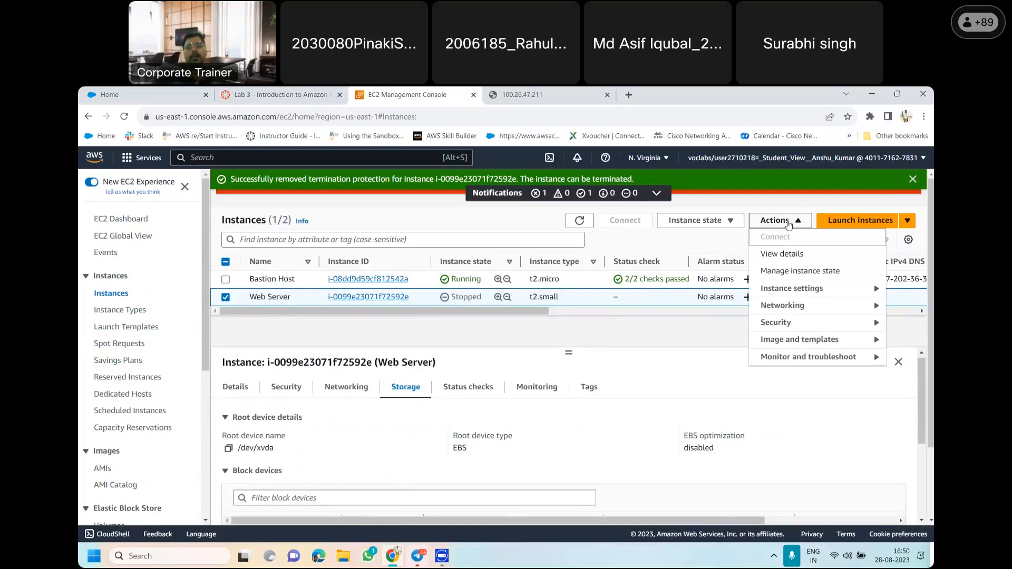
click(728, 222)
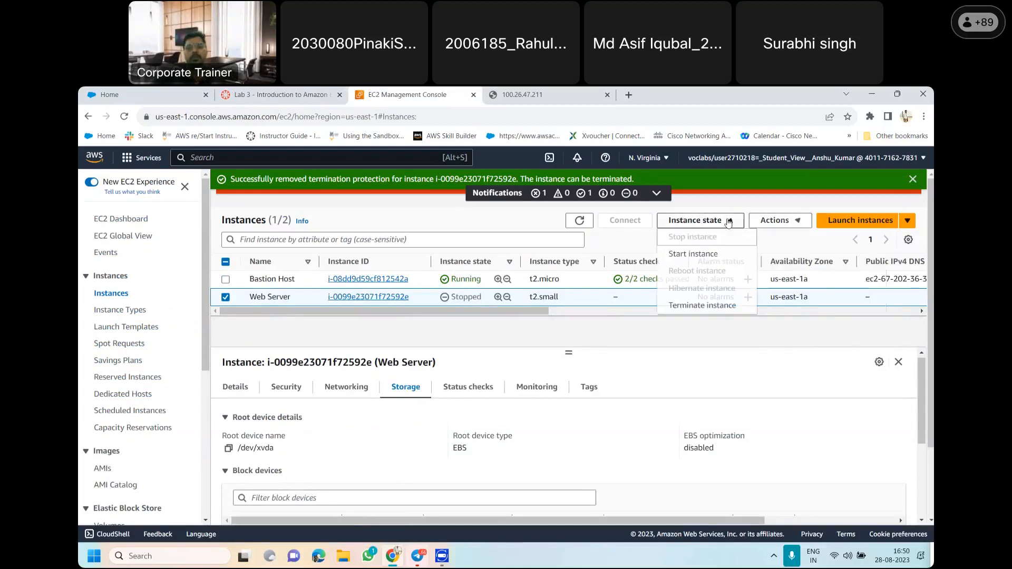
click(789, 245)
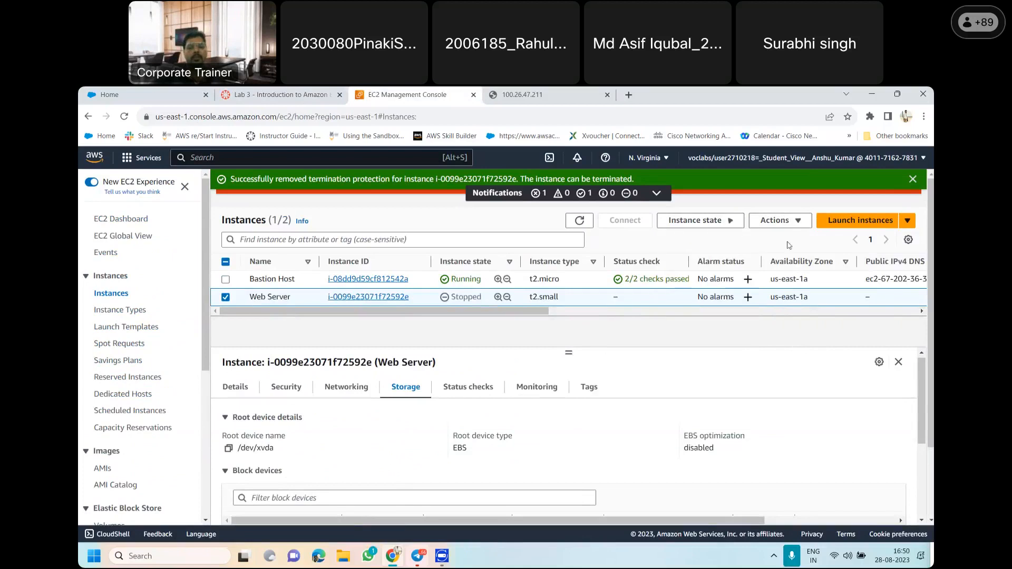
click(708, 222)
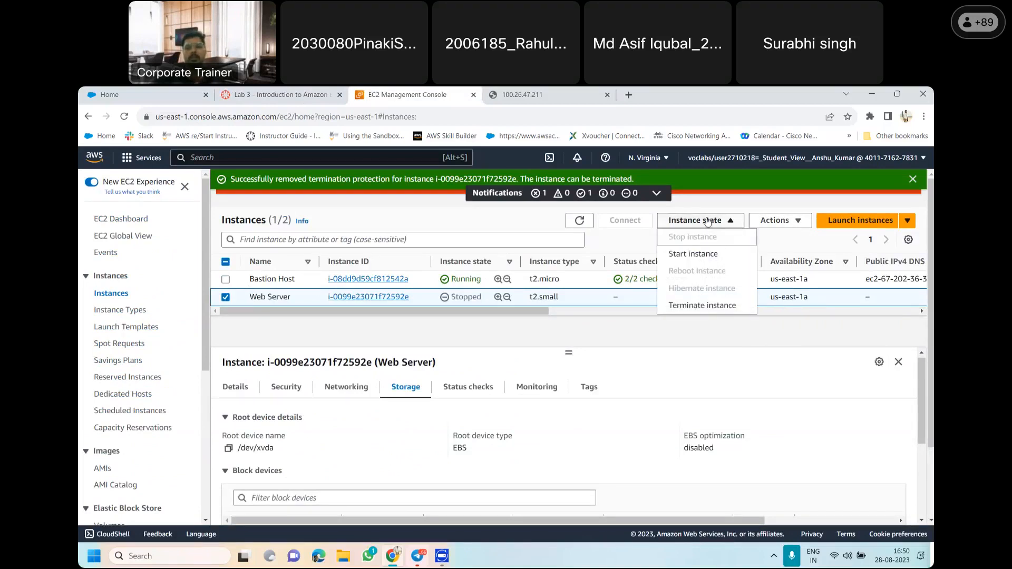
click(702, 308)
click(752, 431)
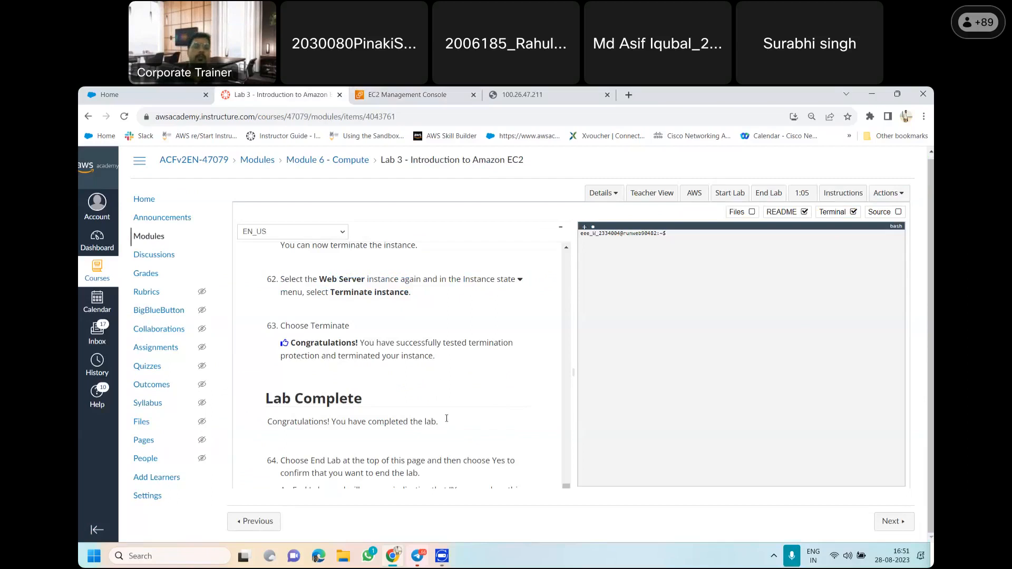
Review the lab guide from the overview through Task 1, including the storage, advanced details and user data script sections
scroll(446, 422, up, 20)
scroll(417, 425, up, 20)
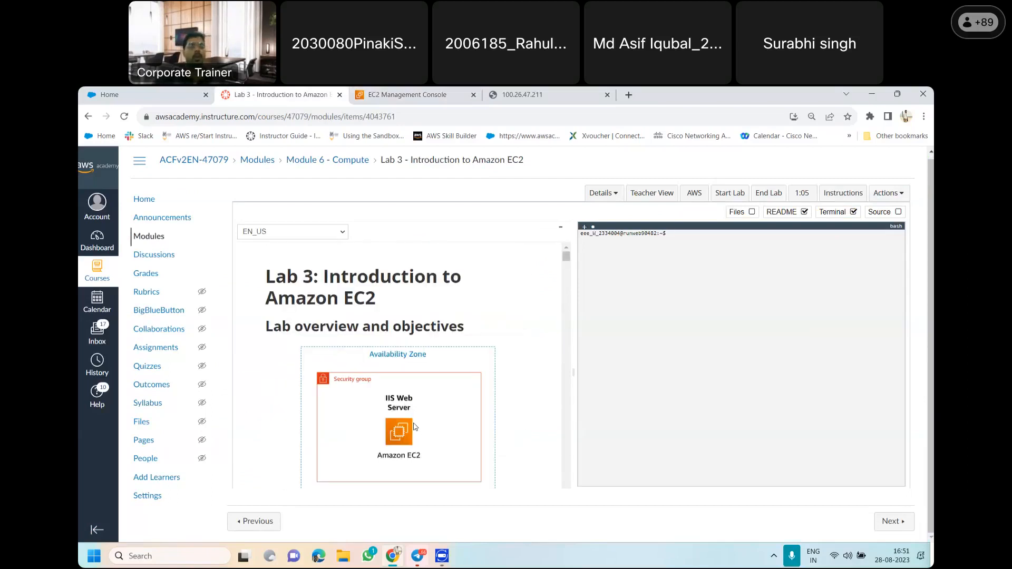
scroll(415, 427, down, 20)
scroll(427, 439, down, 15)
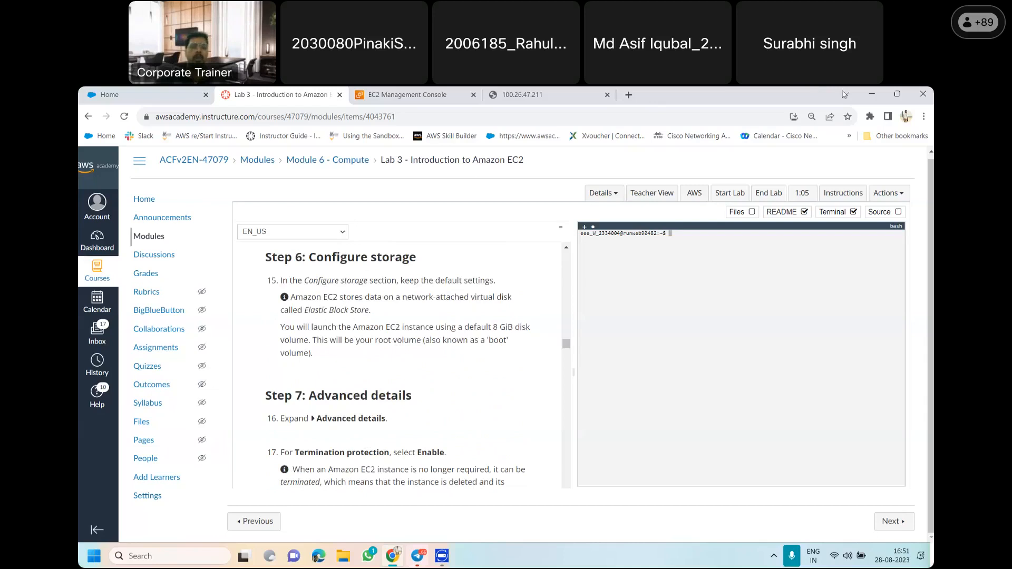
scroll(401, 346, down, 5)
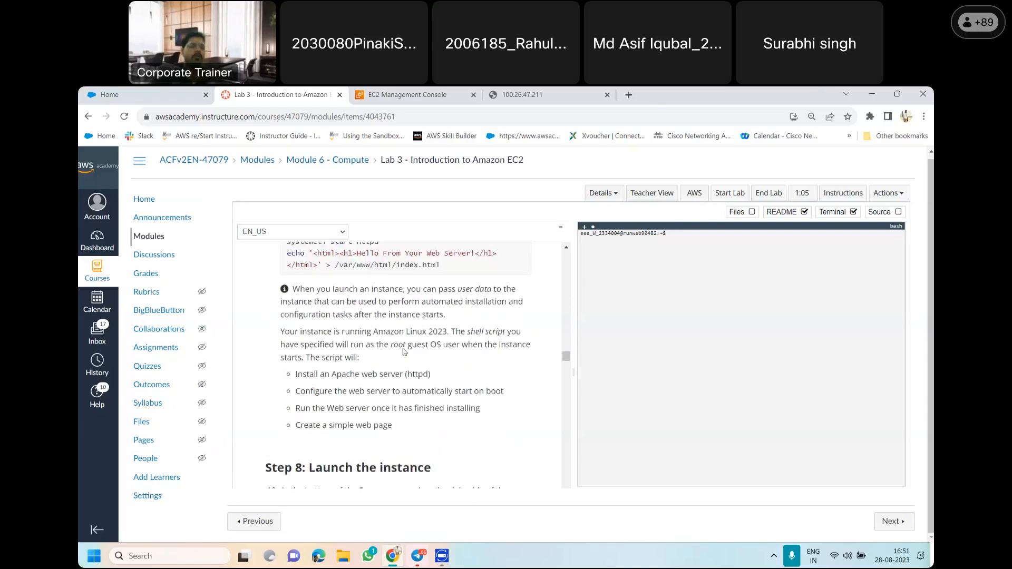
scroll(402, 348, up, 12)
scroll(401, 337, up, 8)
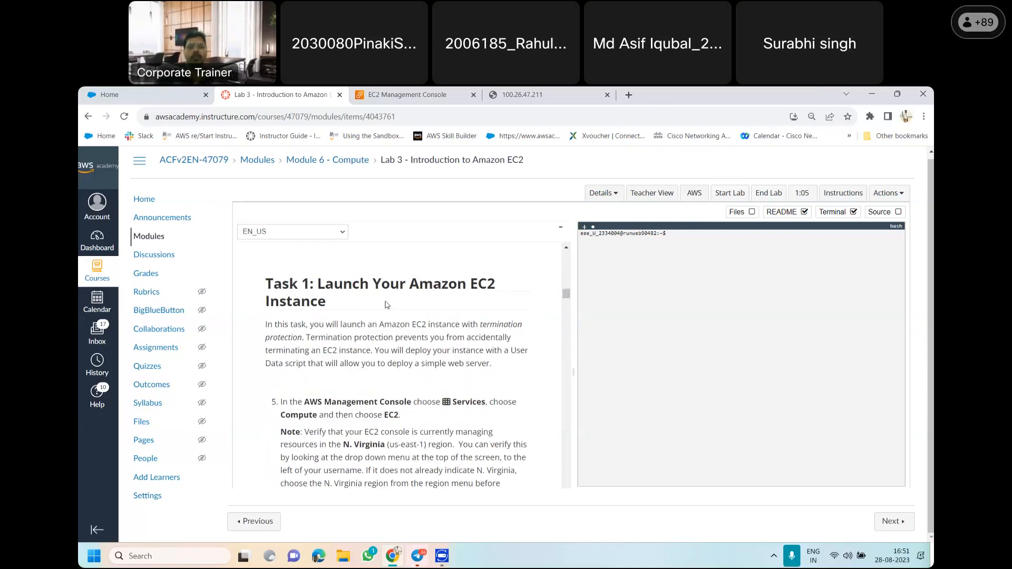
Review the web server's page at 100.26.47.211, highlighting its greeting, then return to the EC2 console
click(518, 93)
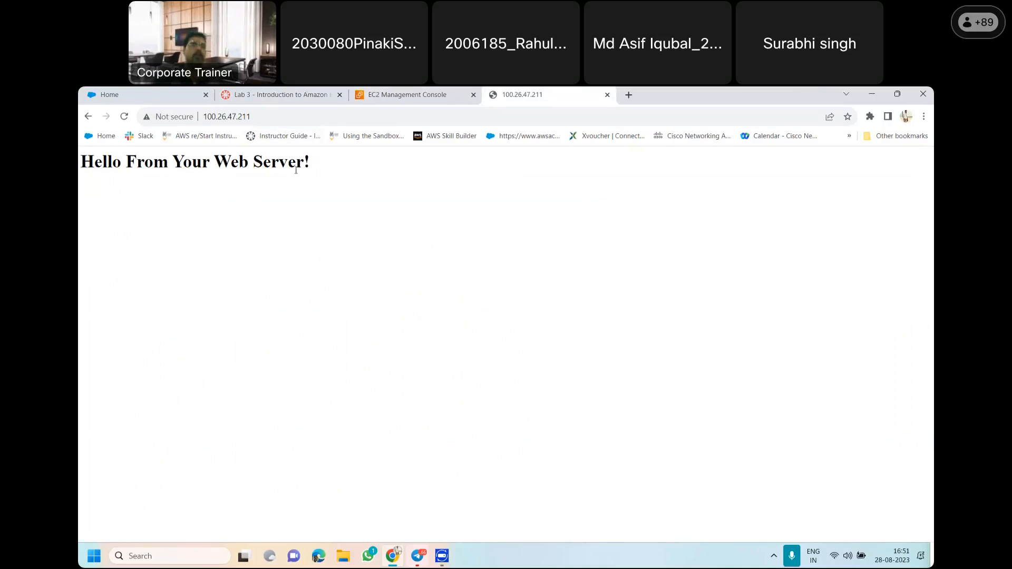
drag(341, 162, 78, 182)
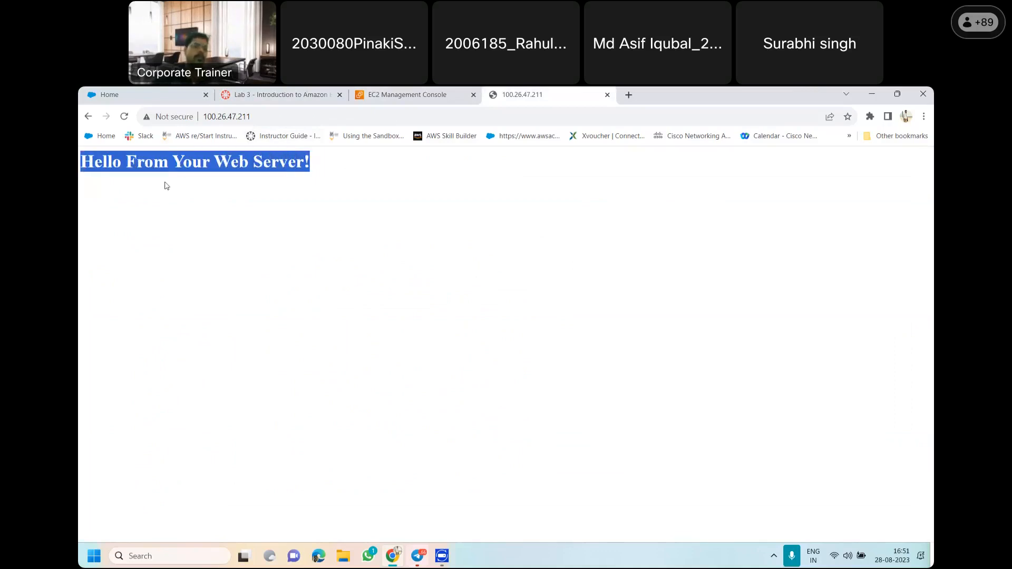
click(299, 166)
drag(320, 163, 108, 179)
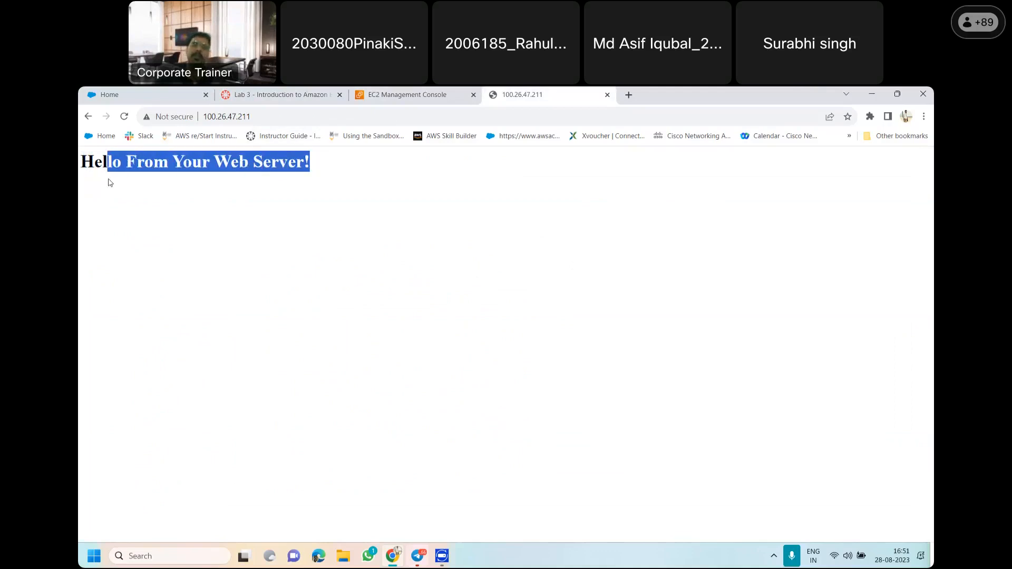
click(229, 213)
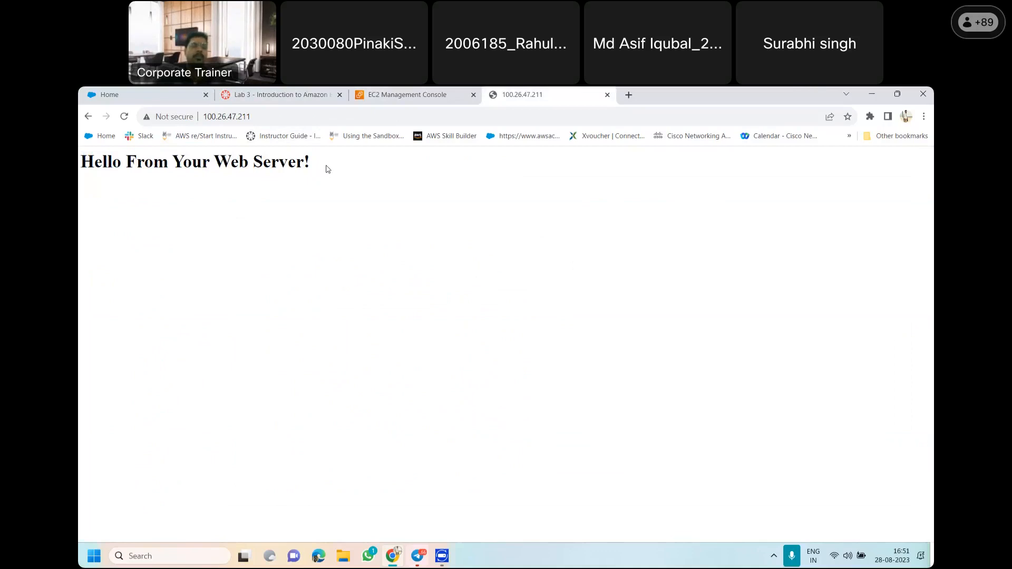
click(307, 94)
click(406, 91)
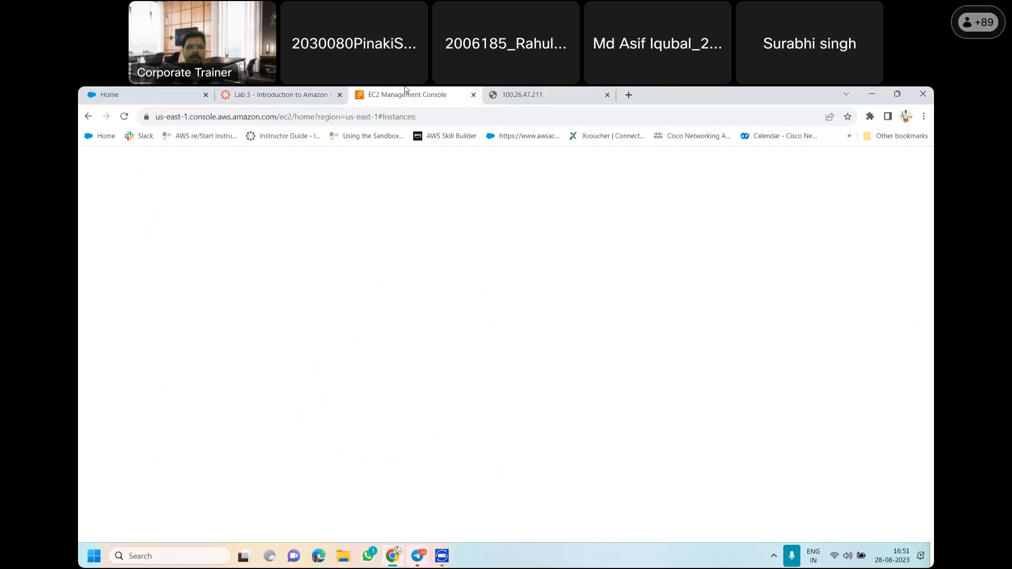
Reload the web server's page at 100.26.47.211, then copy its address
click(522, 98)
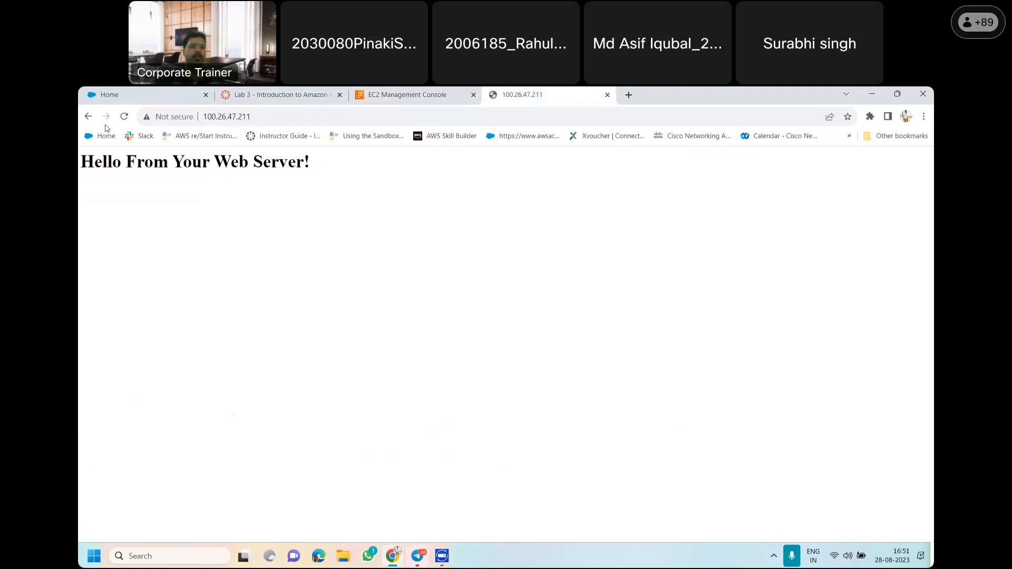
click(130, 118)
click(252, 116)
right_click(251, 118)
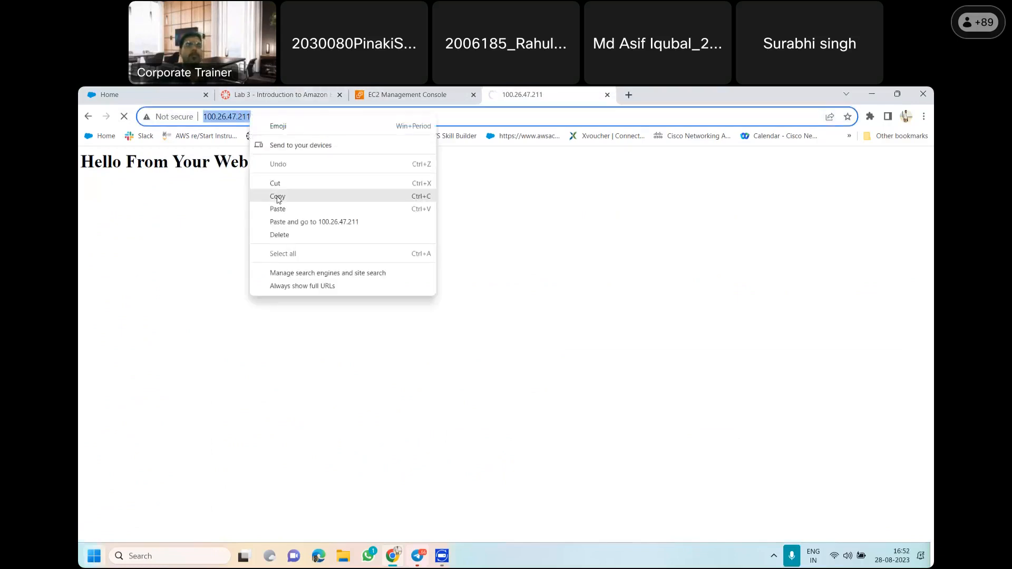
click(278, 196)
Load the copied address 100.26.47.211 in a new browser tab and reload it to check whether the terminated server still responds
drag(671, 95, 649, 151)
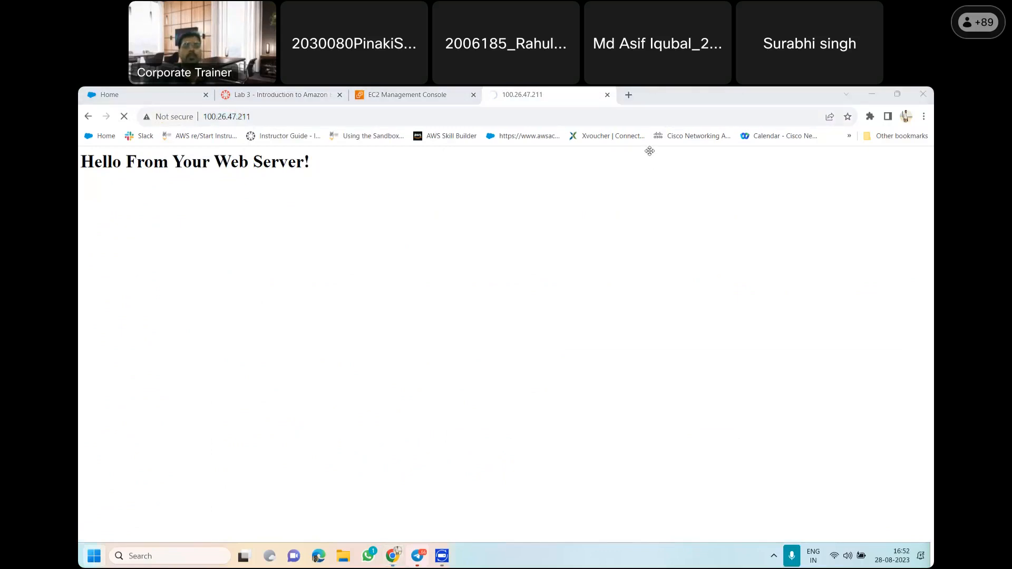
click(645, 95)
click(628, 94)
right_click(167, 117)
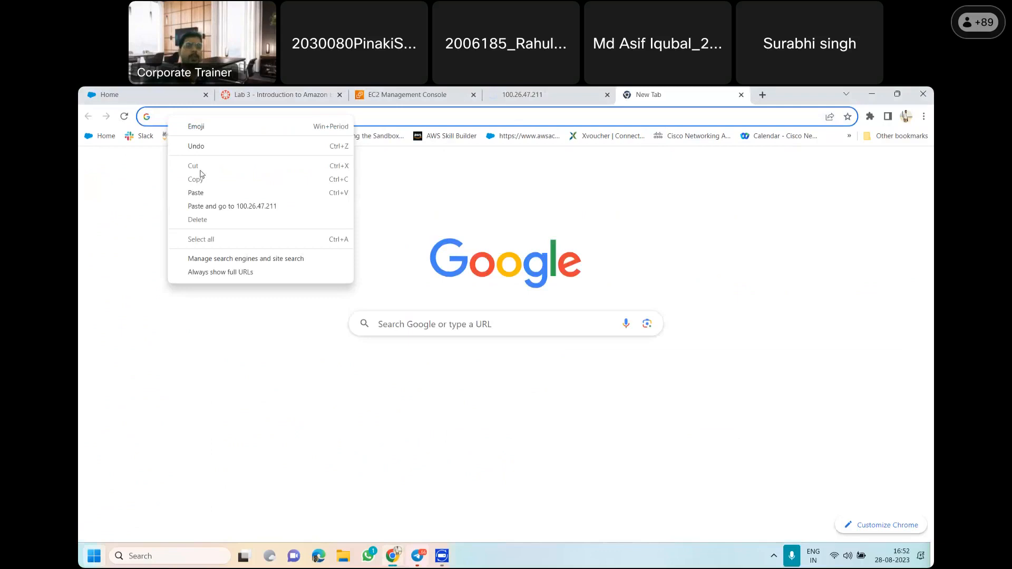
click(196, 195)
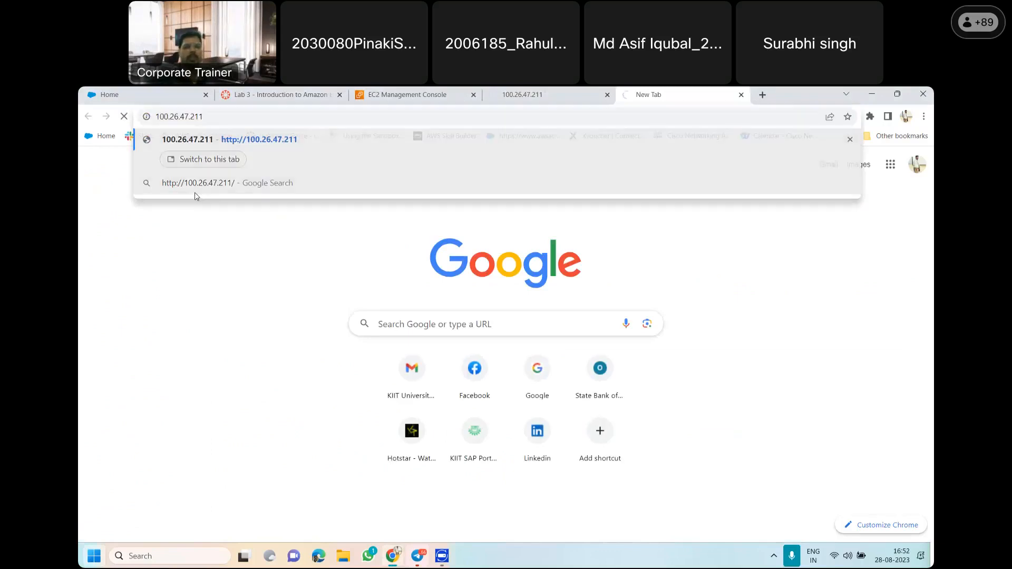
key(Return)
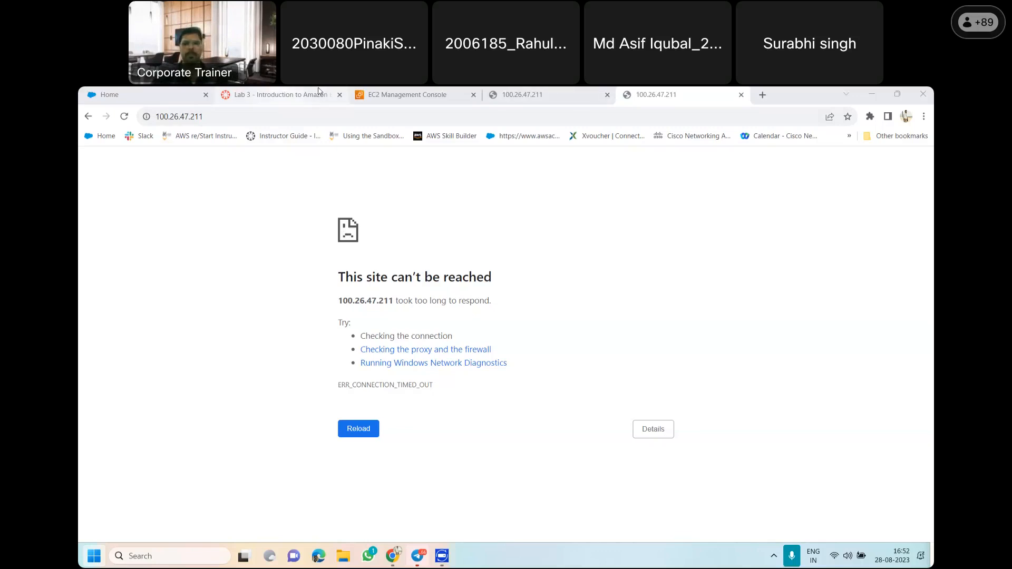
key(F5)
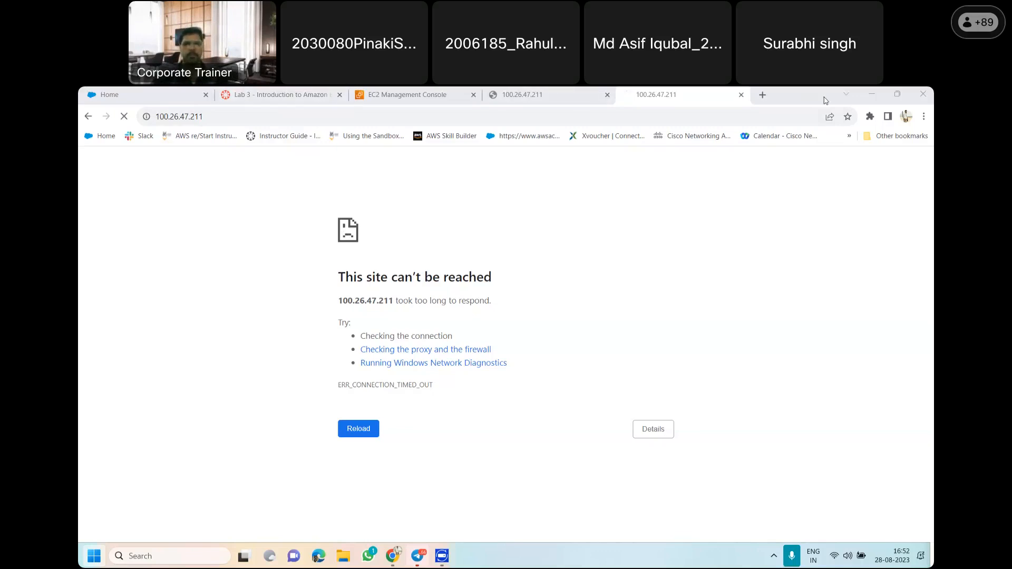